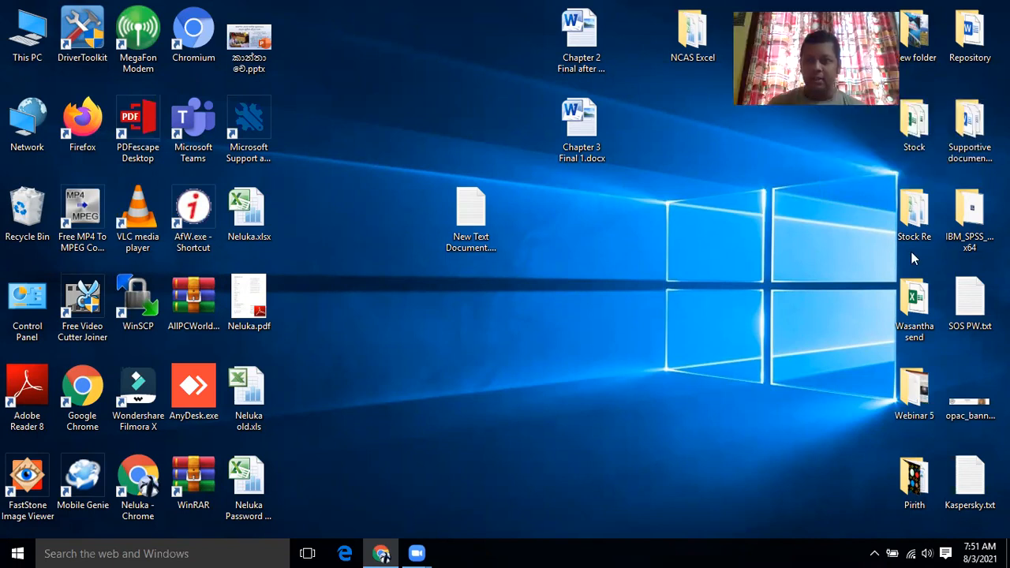
Step: Open the workbook Test 6.xlsx from the NCAS Excel folder on the desktop
double_click(678, 41)
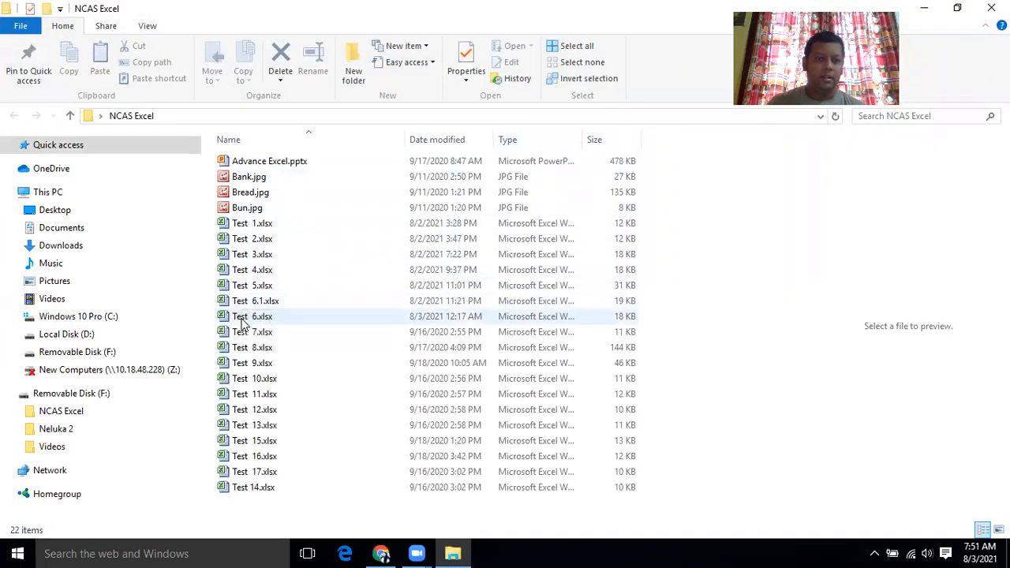
double_click(243, 321)
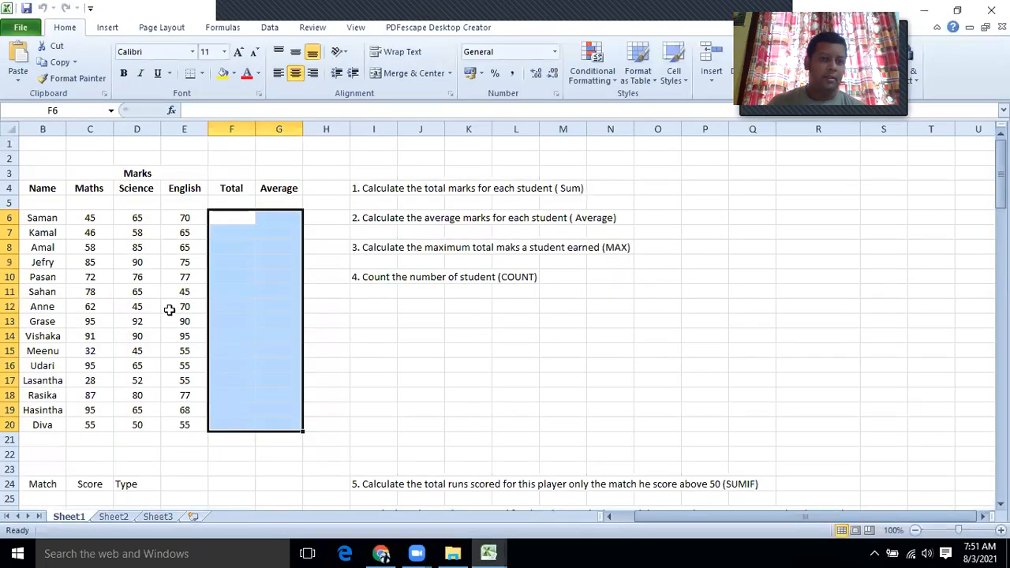
left_click(429, 303)
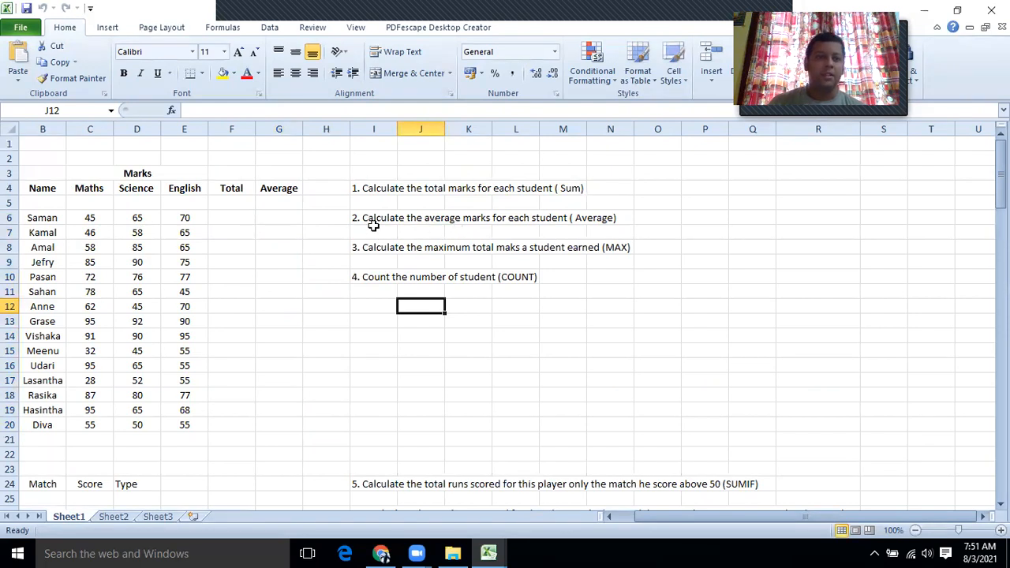
Step: Insert a SUM function in cell F6 that totals the first student's marks in C6:E6
left_click(242, 218)
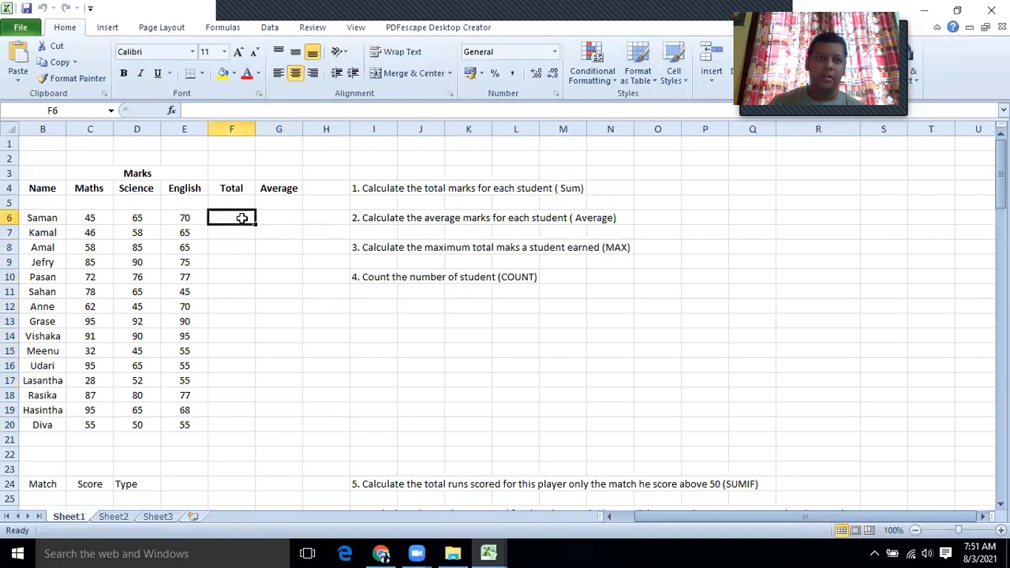
left_click(172, 112)
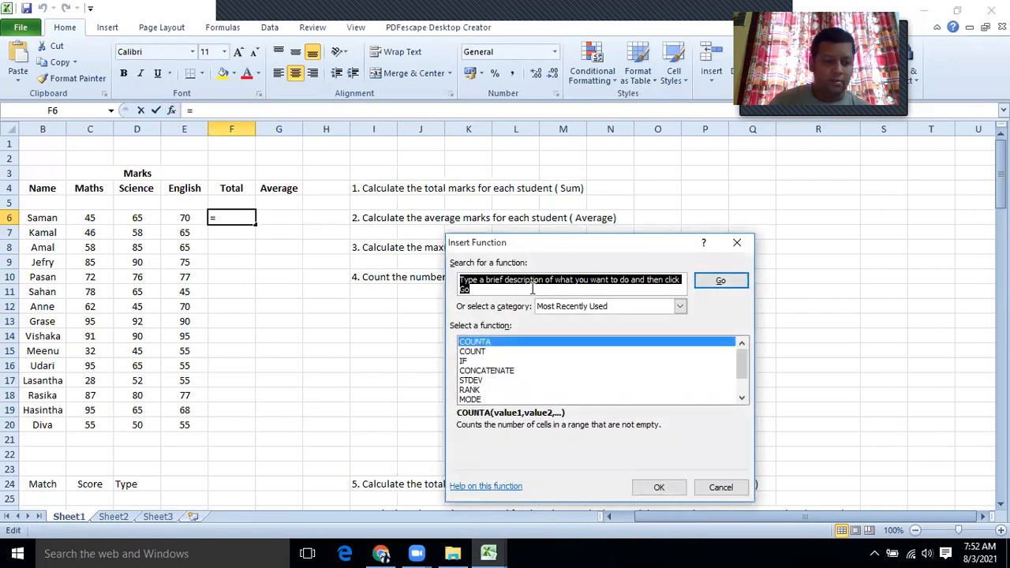
type("SUM")
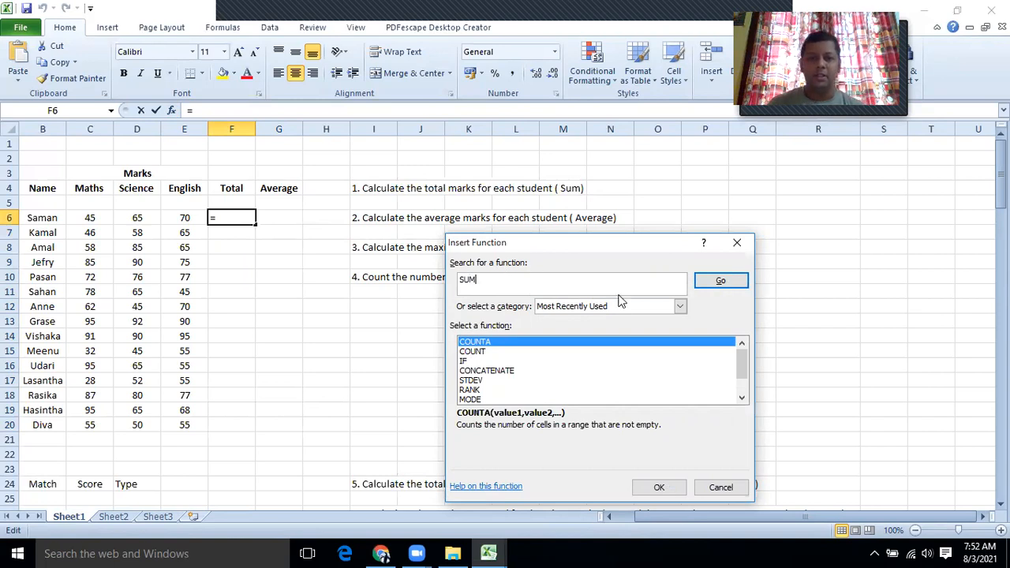
left_click(707, 287)
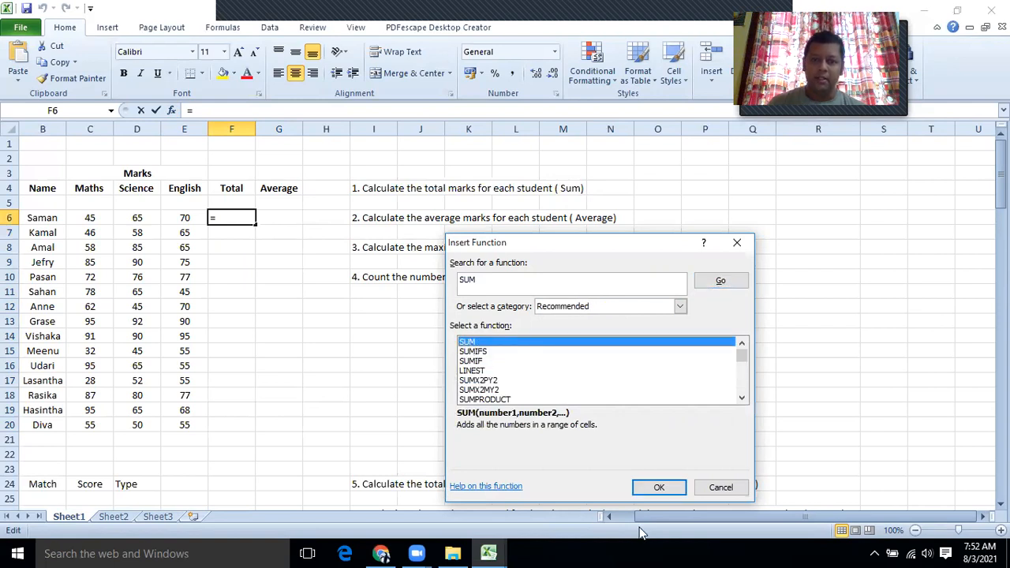
left_click(661, 489)
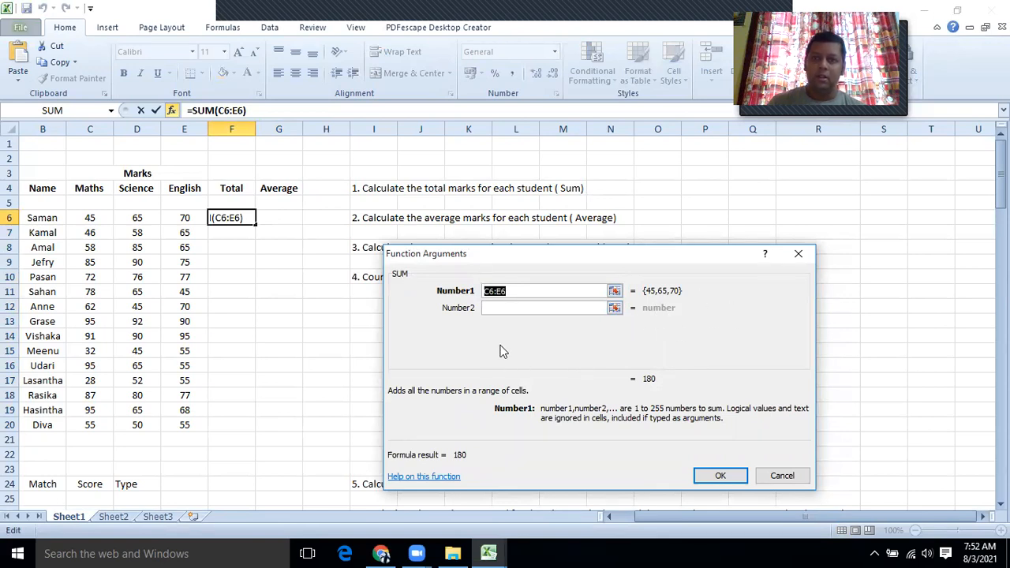
left_click(613, 290)
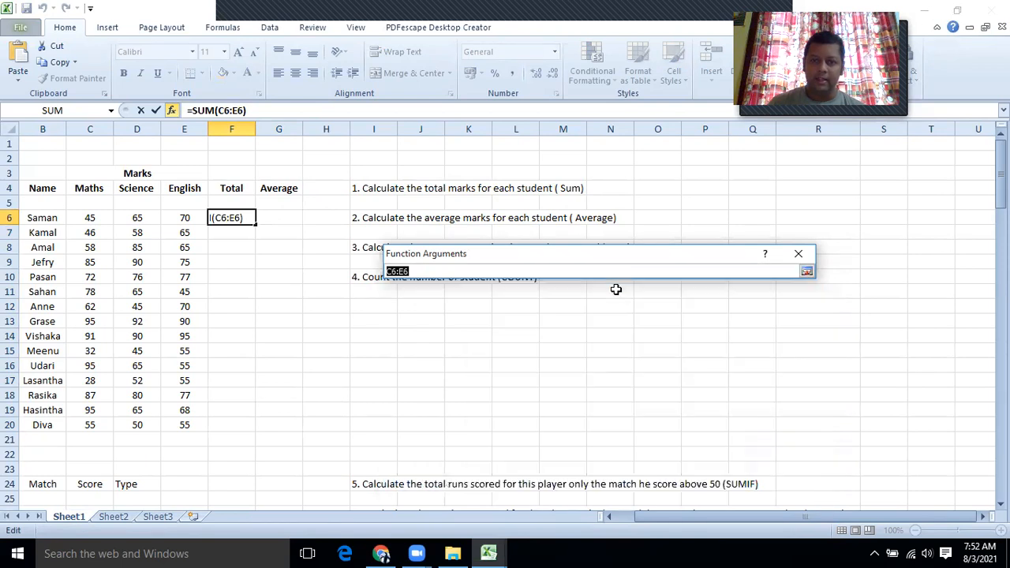
left_click(101, 220)
left_click_drag(101, 220, 187, 221)
key("Return")
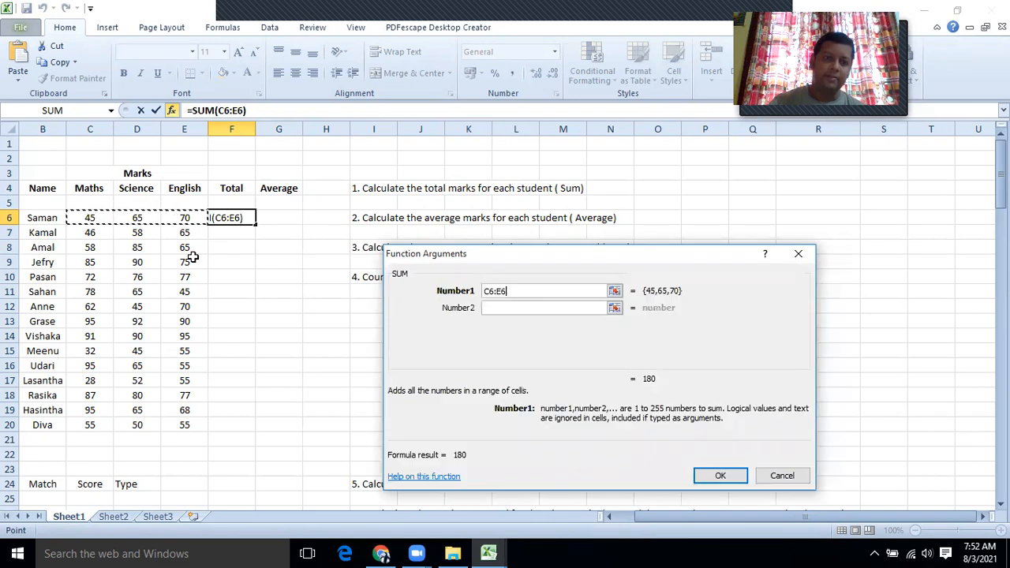
left_click(719, 475)
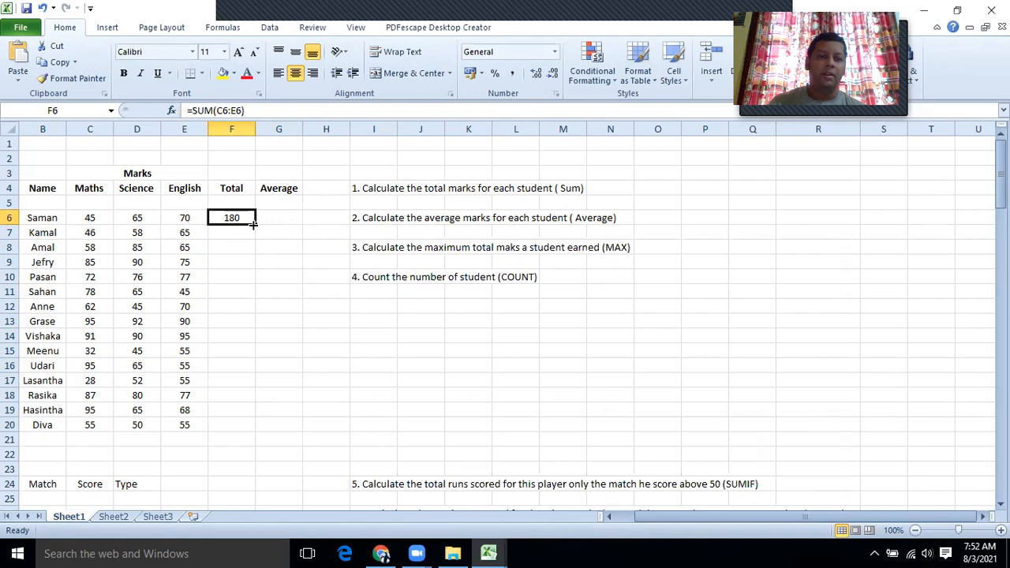
Step: Fill the SUM formula from F6 down to F20 to total every student's marks
left_click_drag(254, 224, 256, 429)
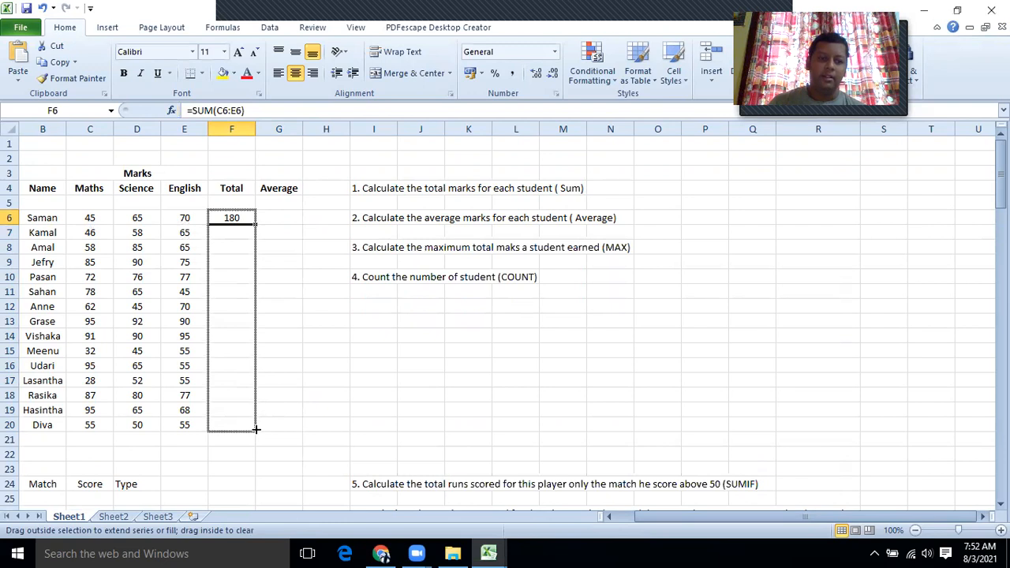
mouse_move(256, 429)
left_mouse_down()
mouse_move(261, 223)
mouse_move(257, 432)
left_mouse_up()
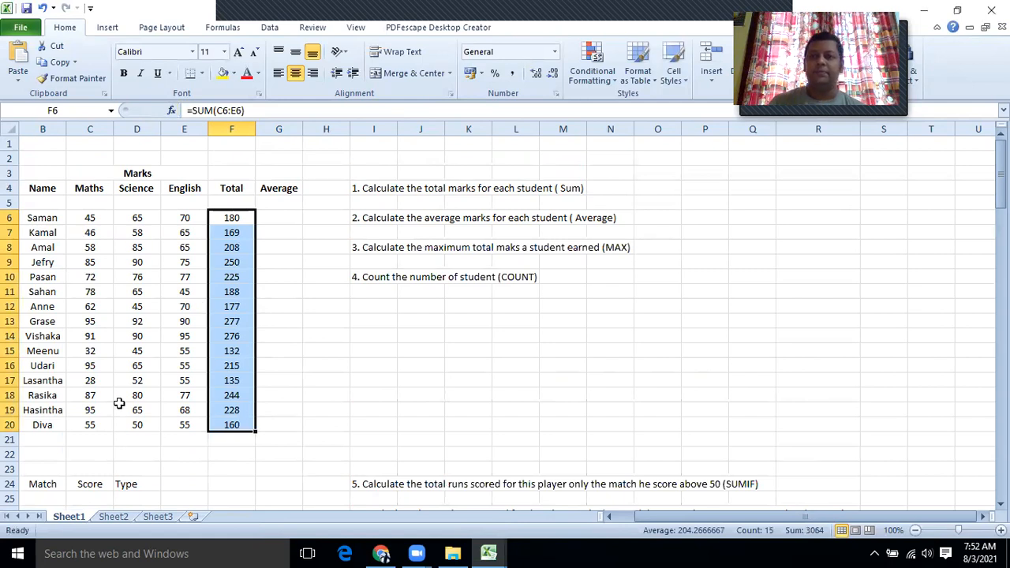
left_click(299, 332)
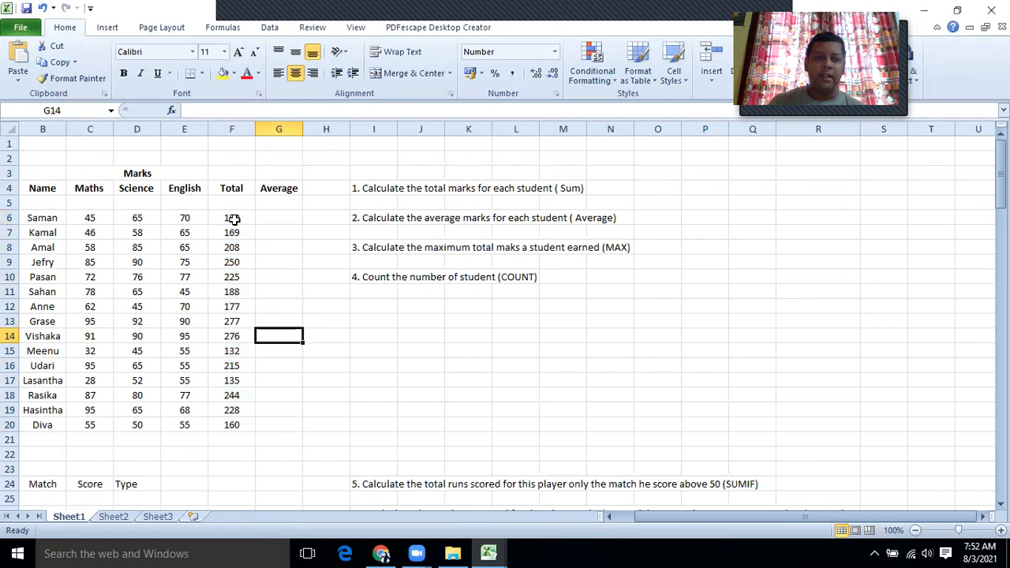
Step: Copy the SUM formula from F6 to F7 again and inspect the cell references in F7
left_click(235, 220)
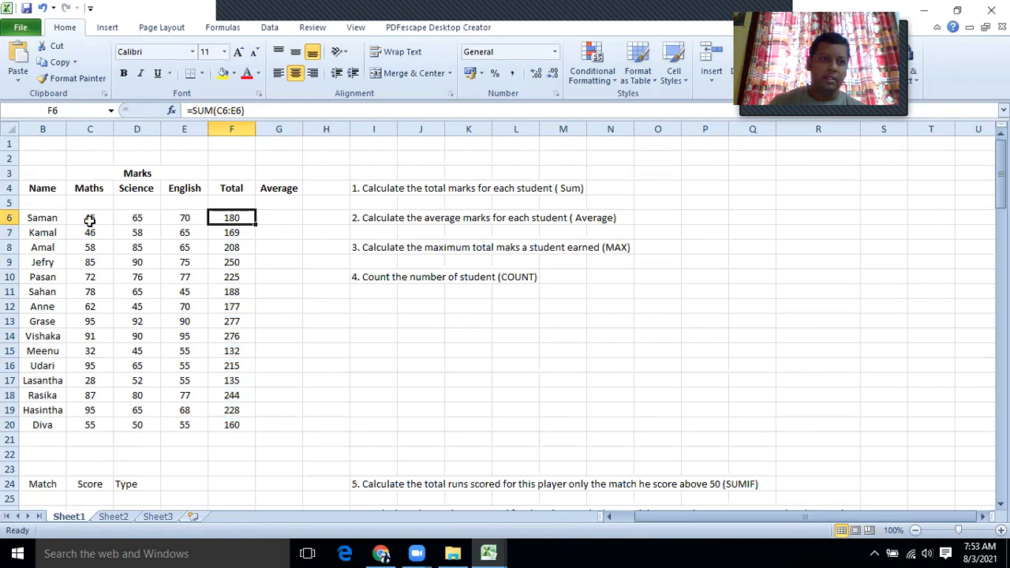
left_click(185, 219)
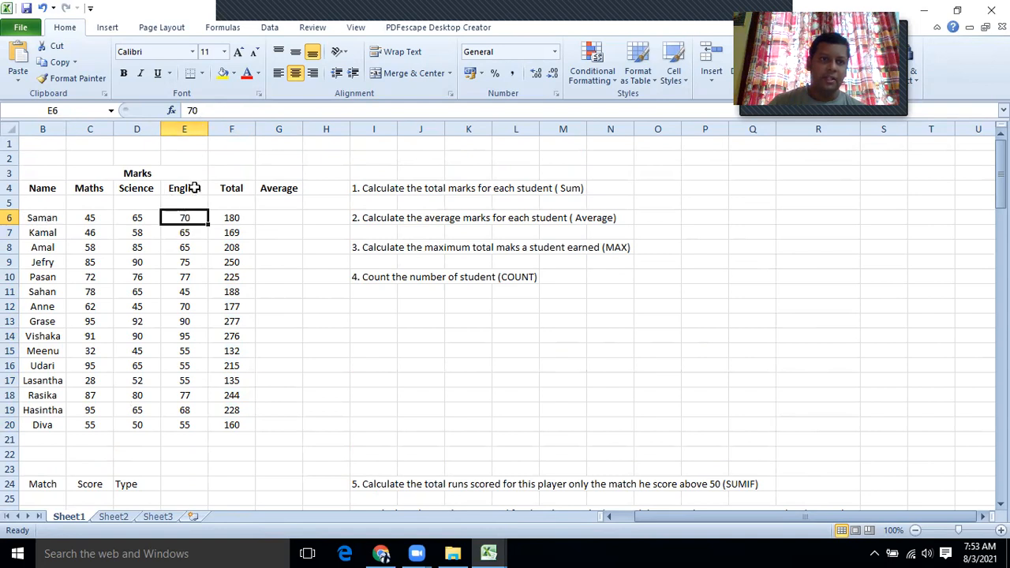
left_click(230, 216)
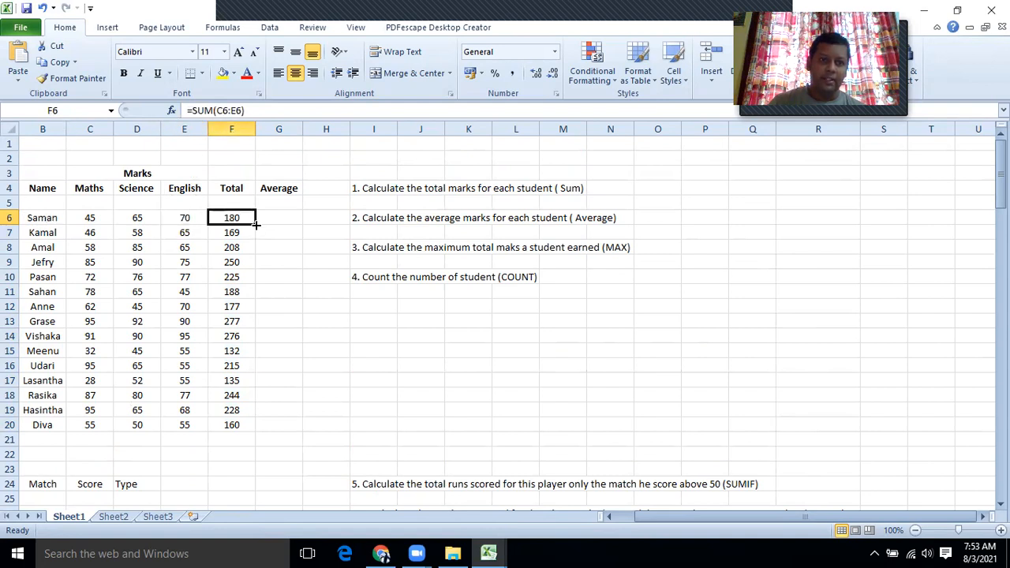
left_click_drag(255, 224, 256, 237)
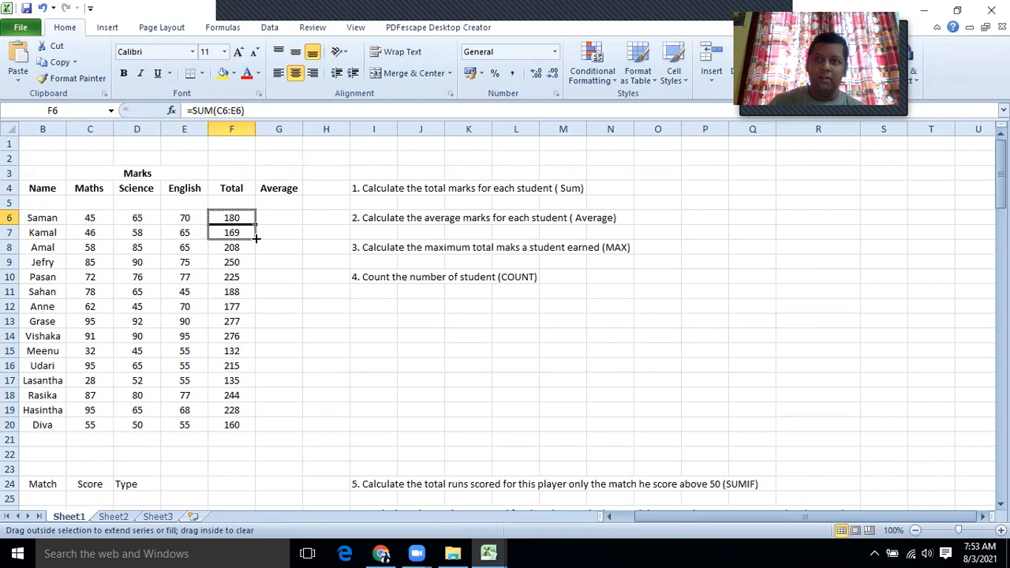
left_click_drag(256, 237, 257, 237)
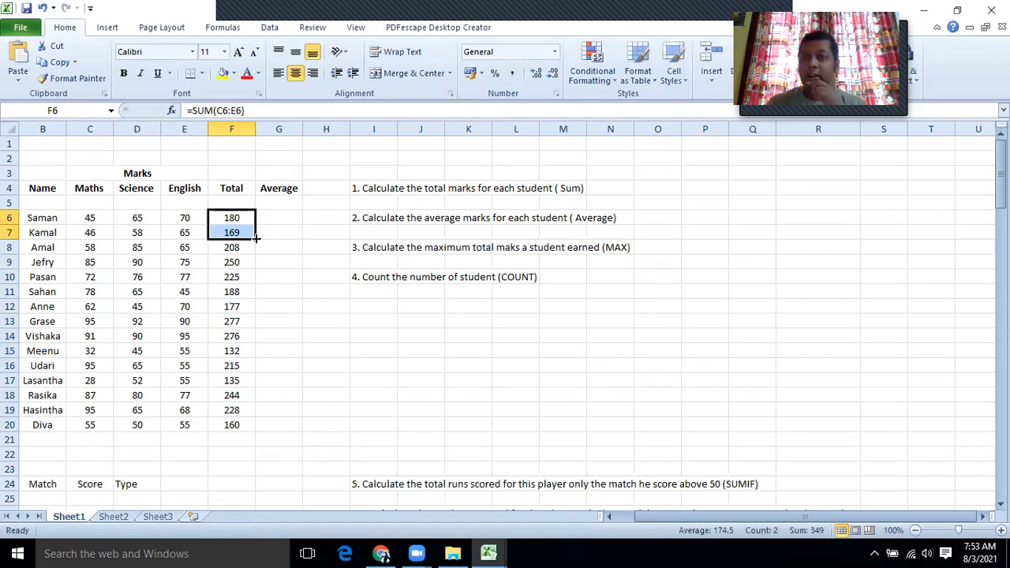
left_click(247, 217)
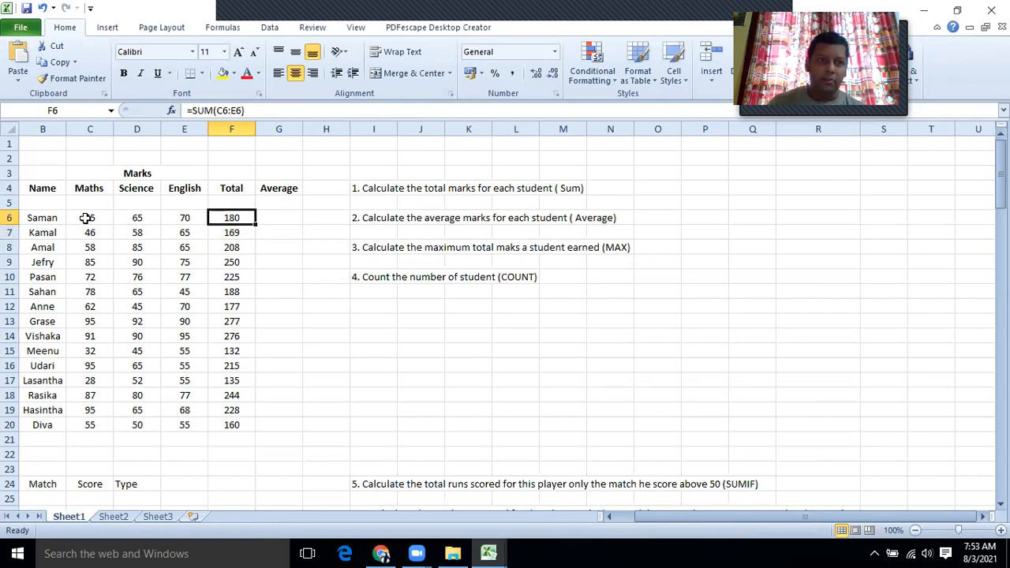
left_click_drag(255, 225, 255, 234)
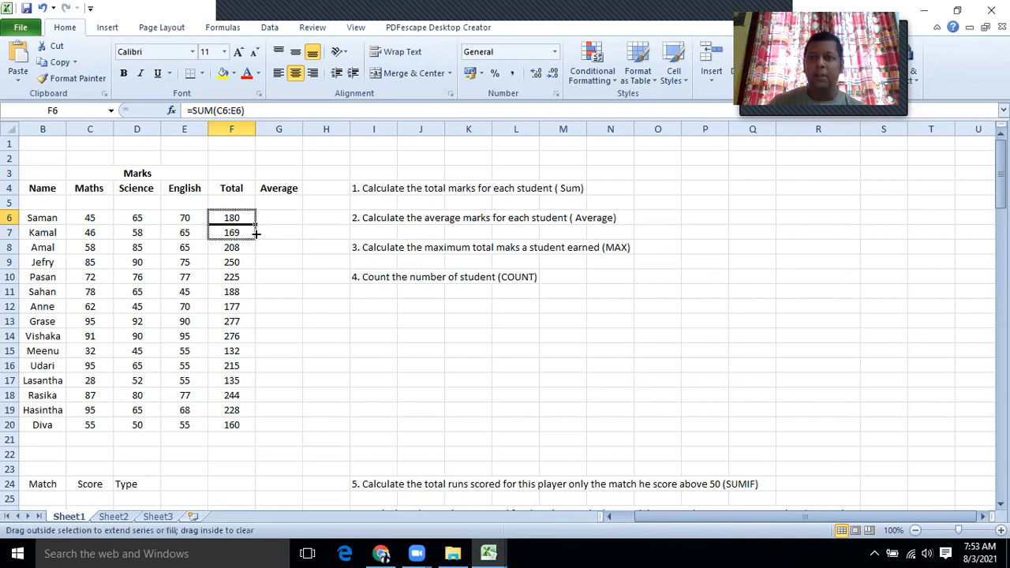
left_click_drag(255, 234, 255, 234)
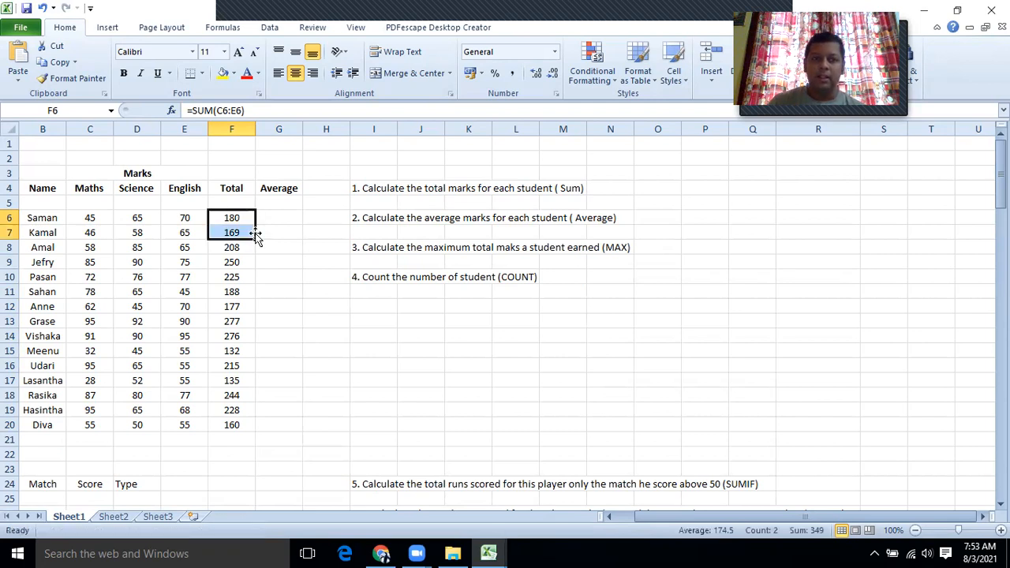
left_click(248, 232)
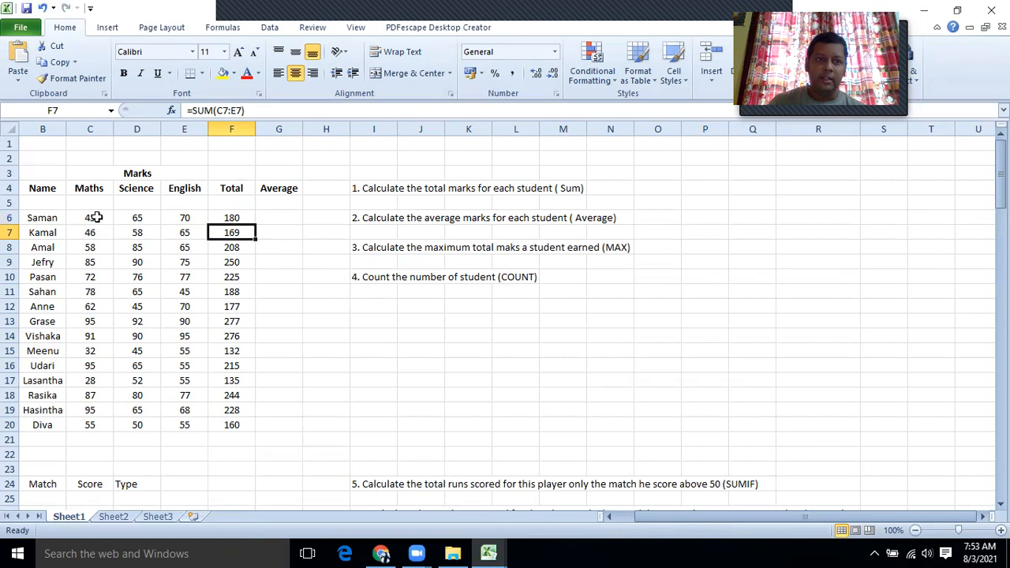
Step: Compare the formulas in F6 and F7 again, and refill the Total column from F6 down to F20
left_click(225, 216)
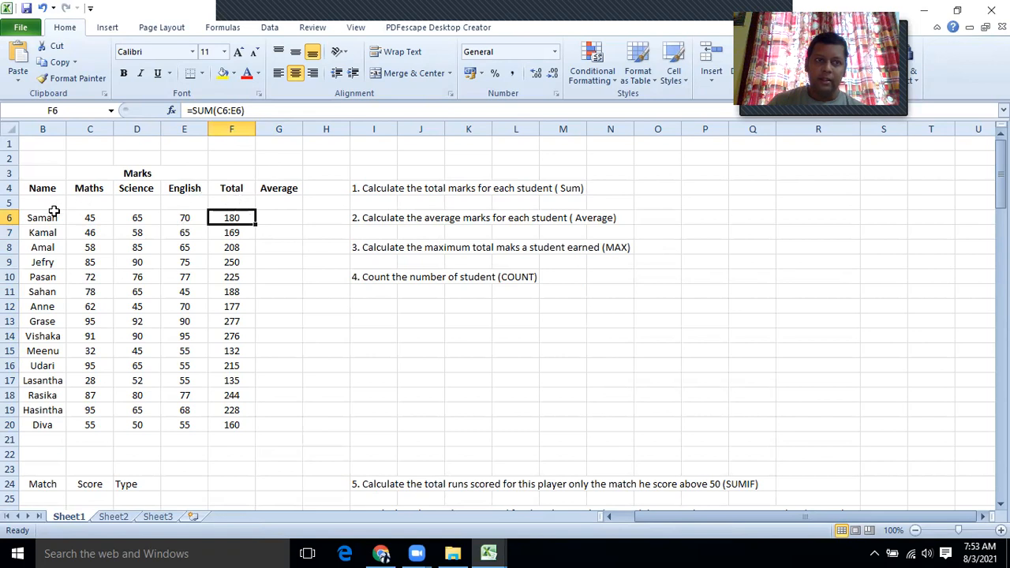
left_click_drag(256, 226, 256, 237)
left_click(239, 233)
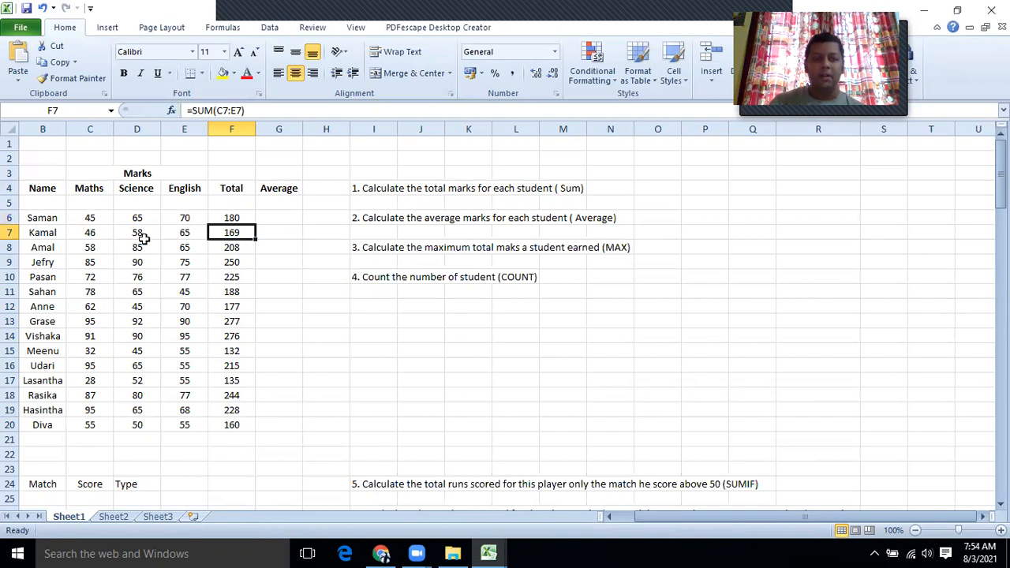
left_click(251, 216)
left_click_drag(255, 225, 255, 235)
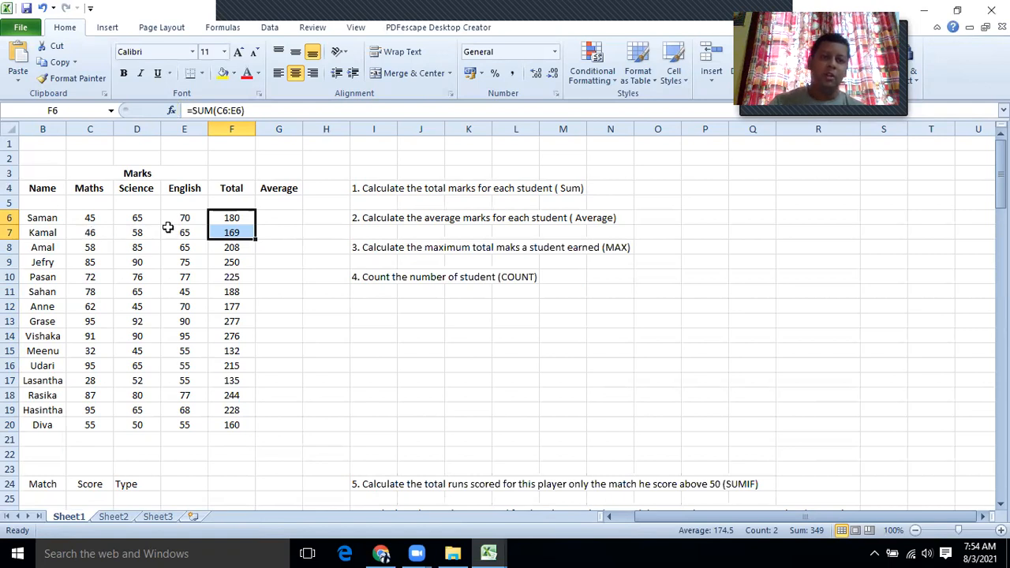
left_click(227, 221)
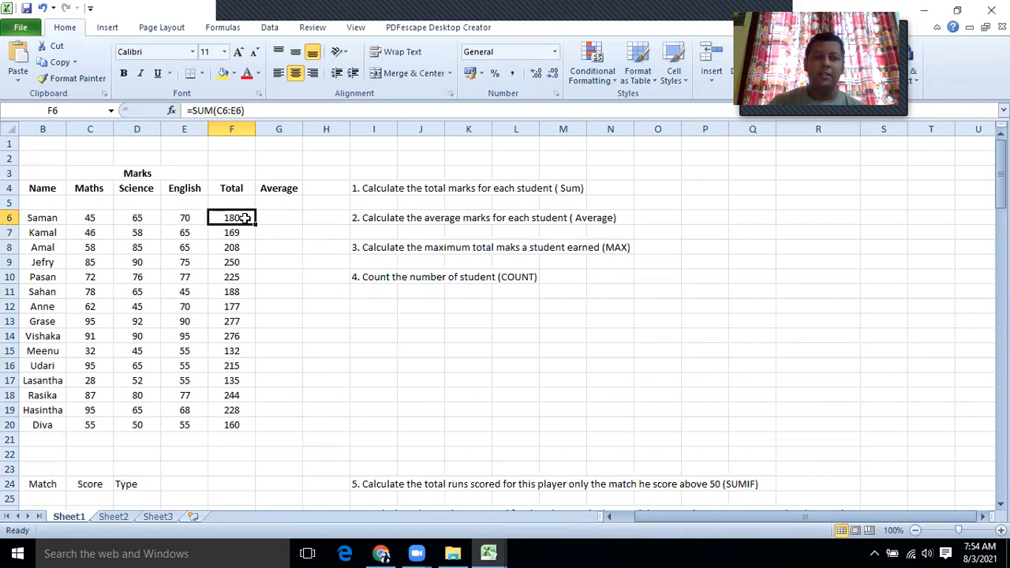
left_click_drag(255, 224, 260, 432)
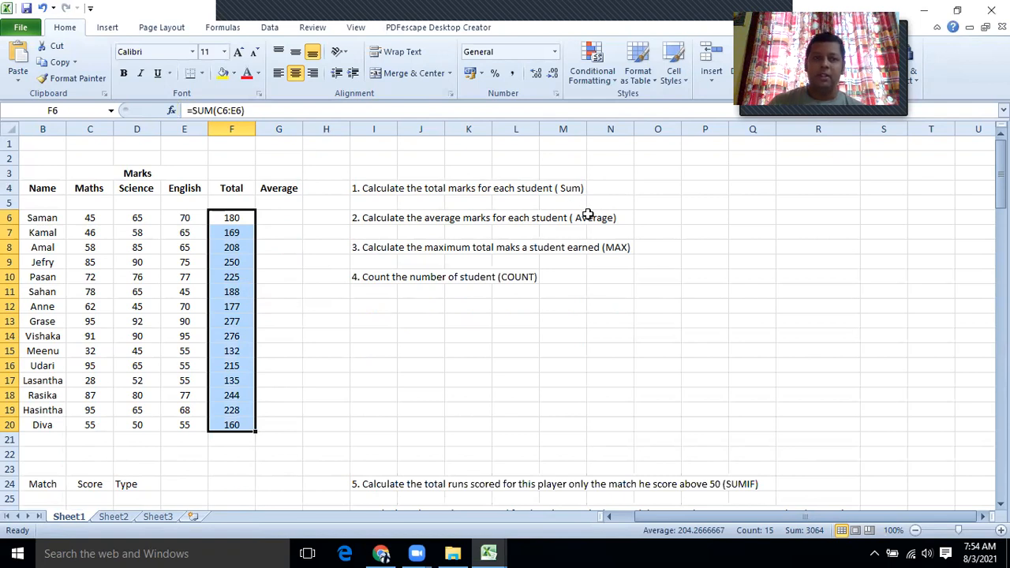
Step: Insert an AVERAGE function in cell G6 for the marks in C6:E6 and fill it down to G20
left_click(271, 220)
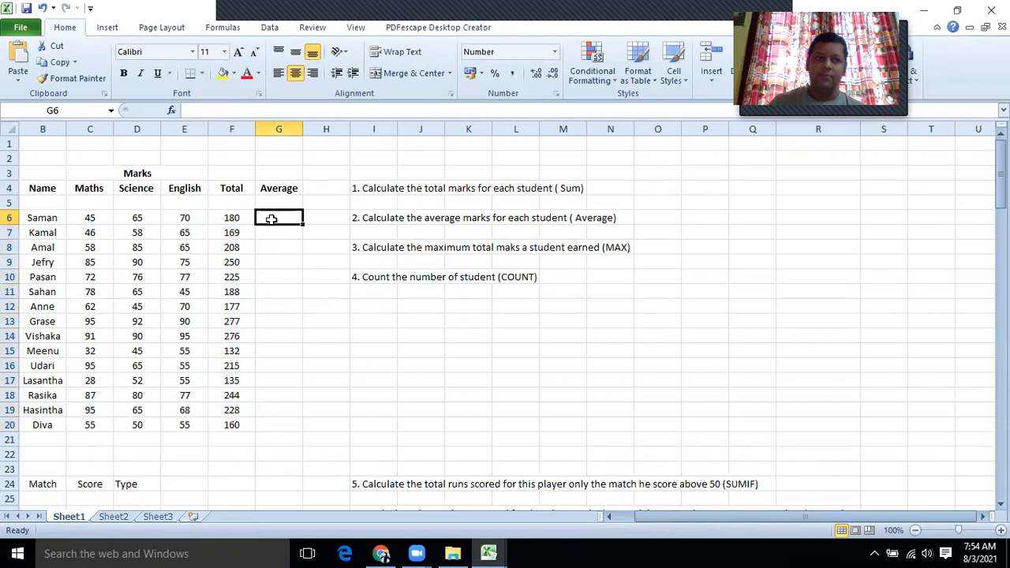
left_click(172, 111)
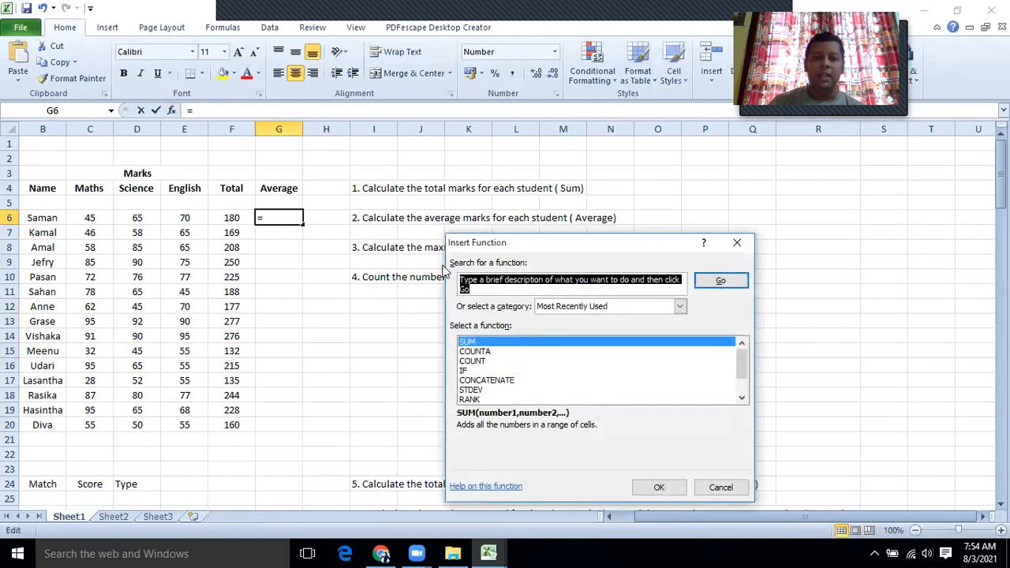
type("Average")
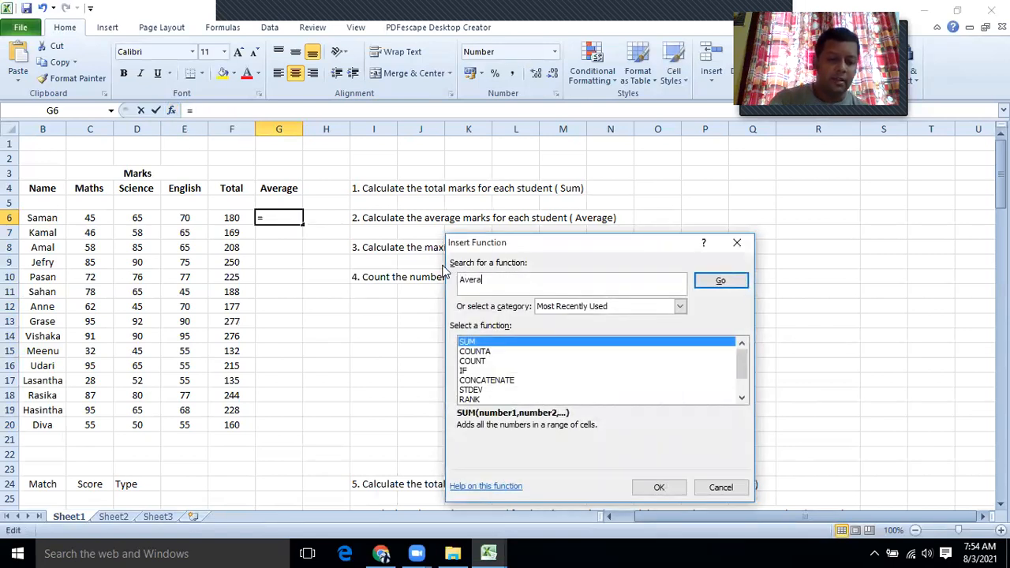
left_click(713, 286)
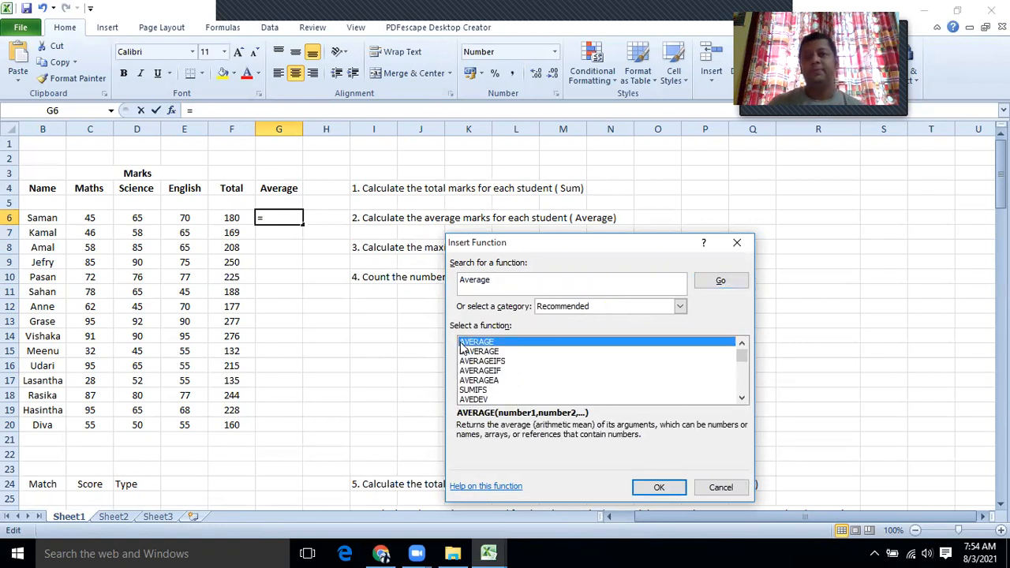
left_click(657, 487)
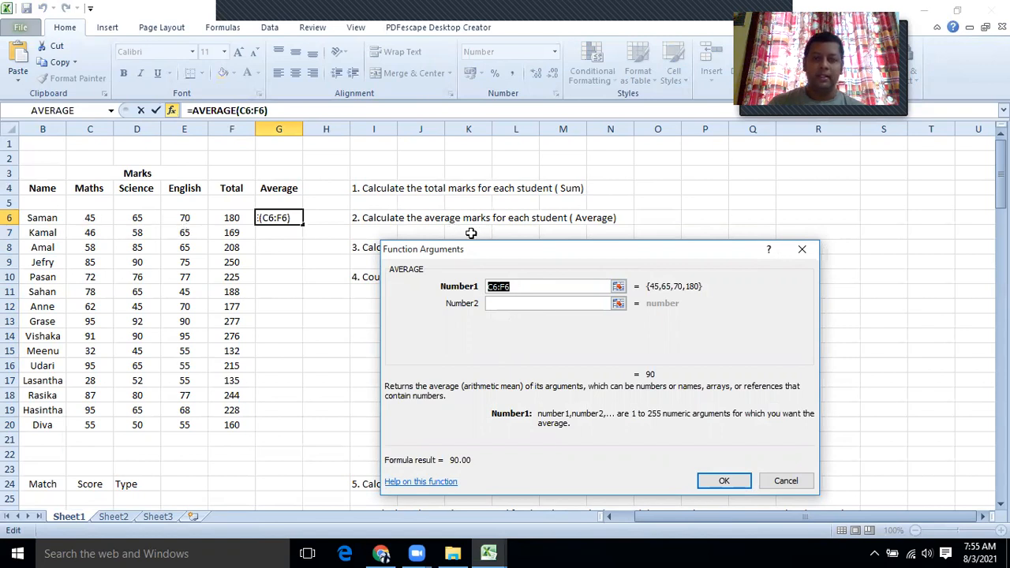
left_click(618, 286)
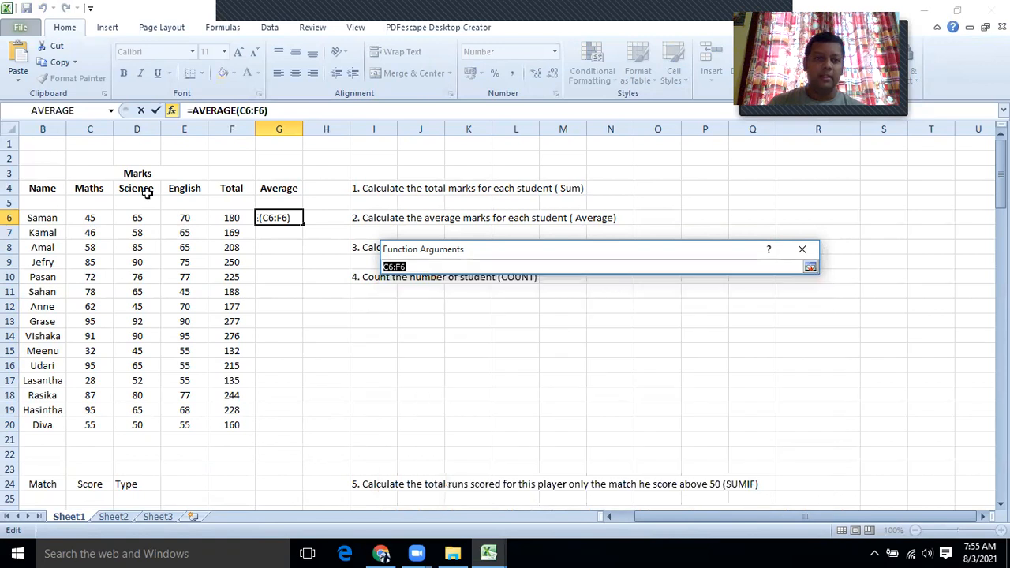
left_click_drag(87, 218, 174, 220)
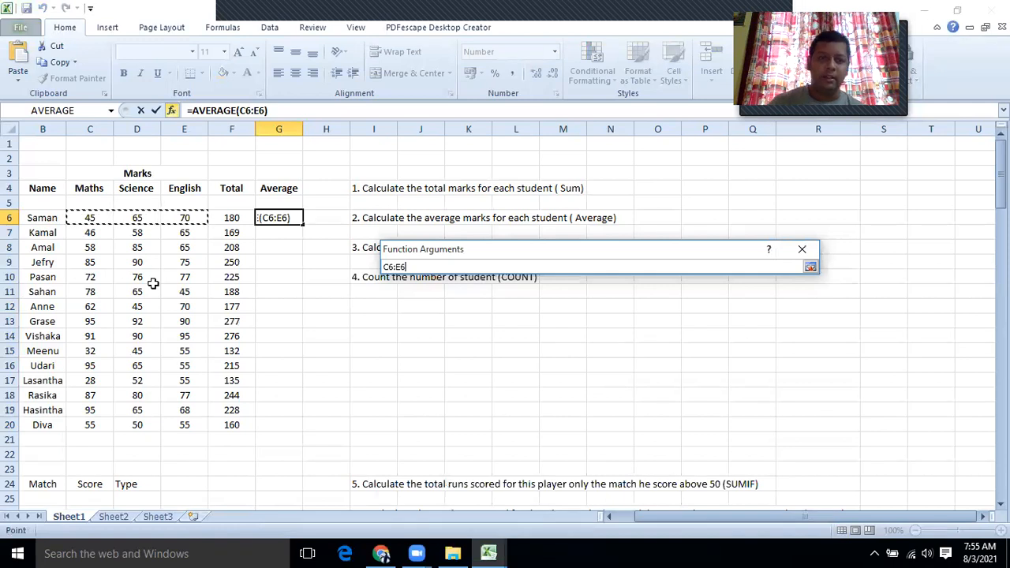
key("Return")
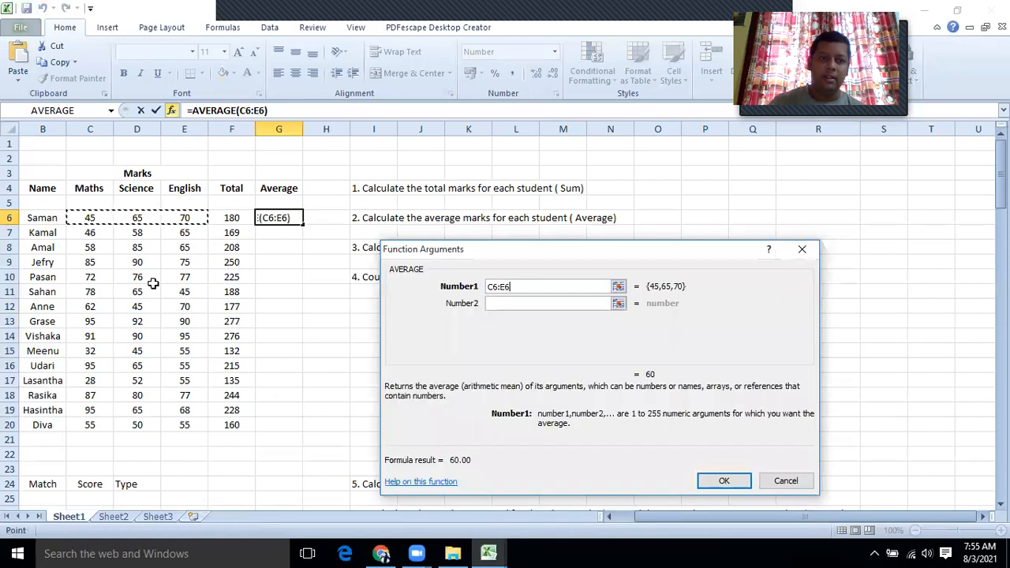
left_click(732, 482)
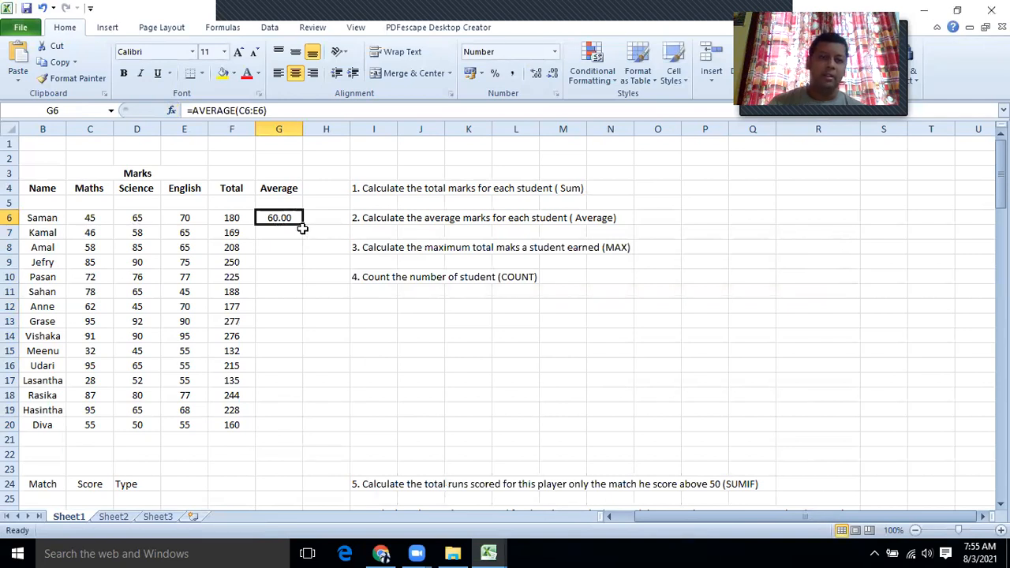
left_click_drag(301, 226, 296, 426)
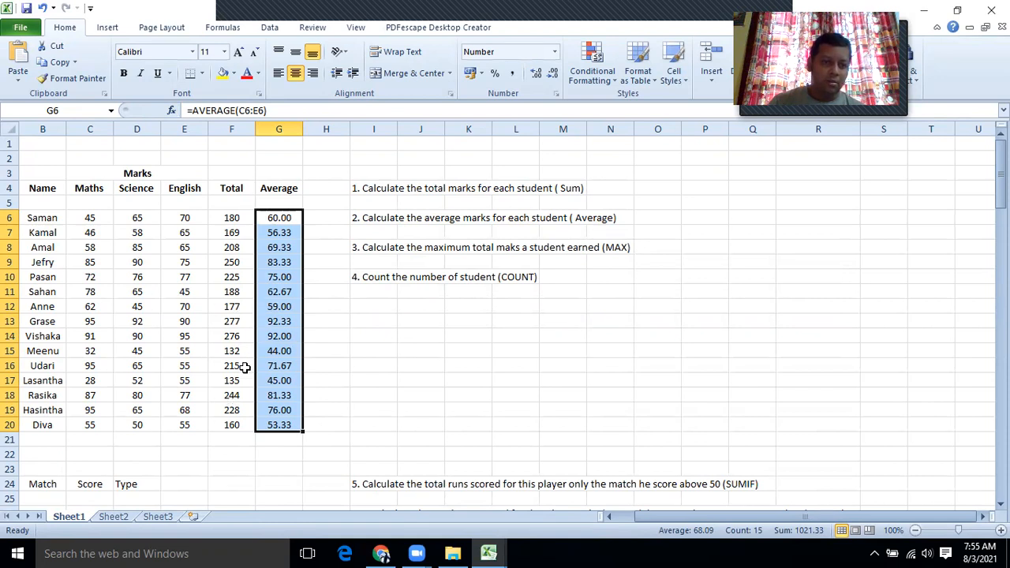
Step: Insert a MAX function in cell P8 that finds the highest student total in F6:F20
left_click(231, 321)
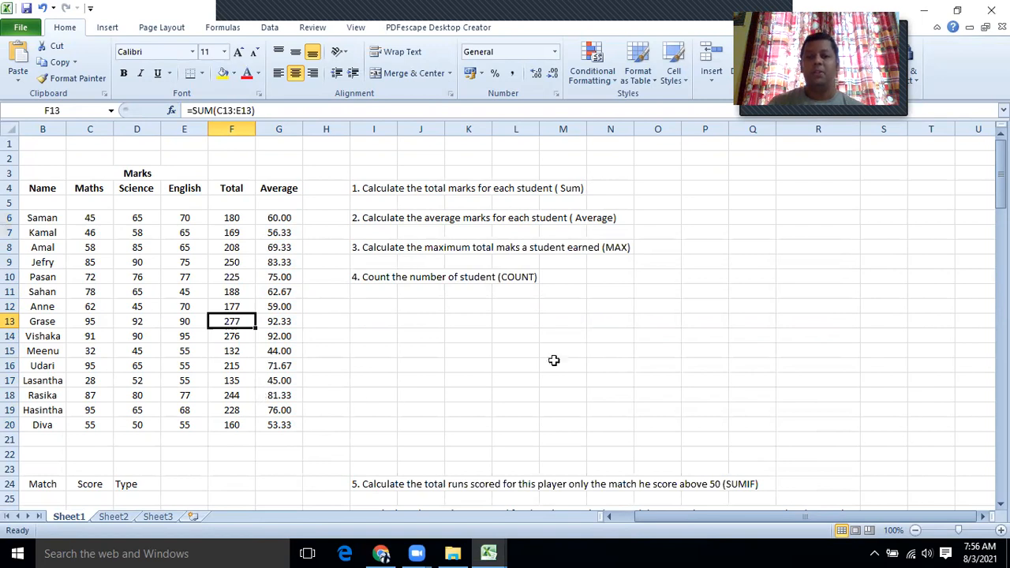
left_click(702, 245)
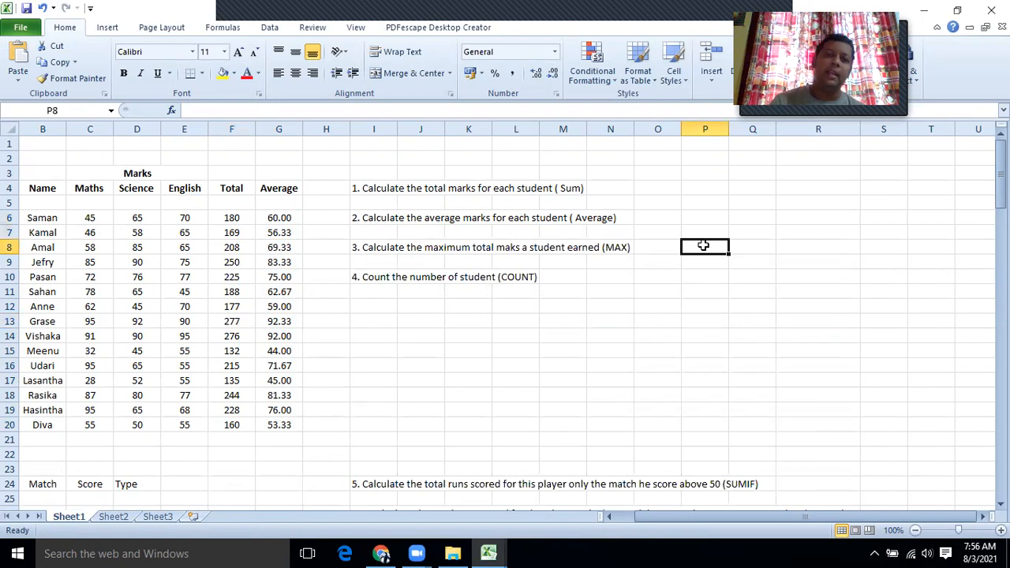
left_click(173, 115)
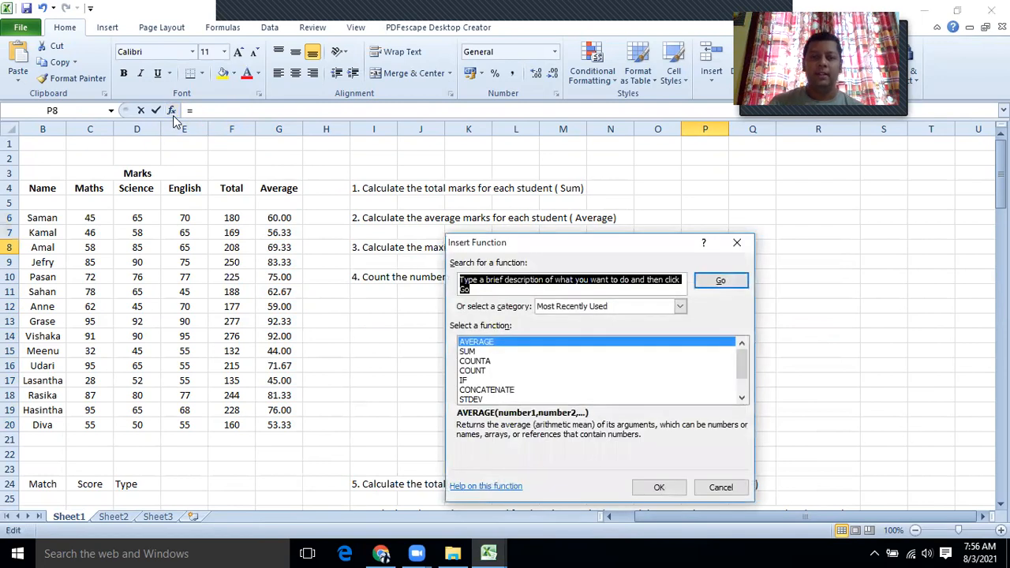
type("MAX")
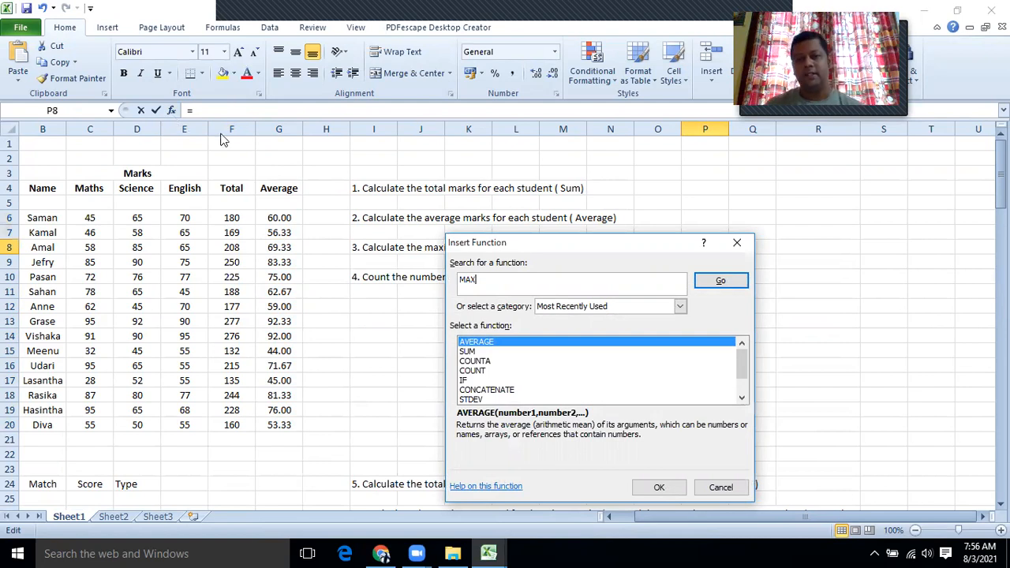
left_click(707, 290)
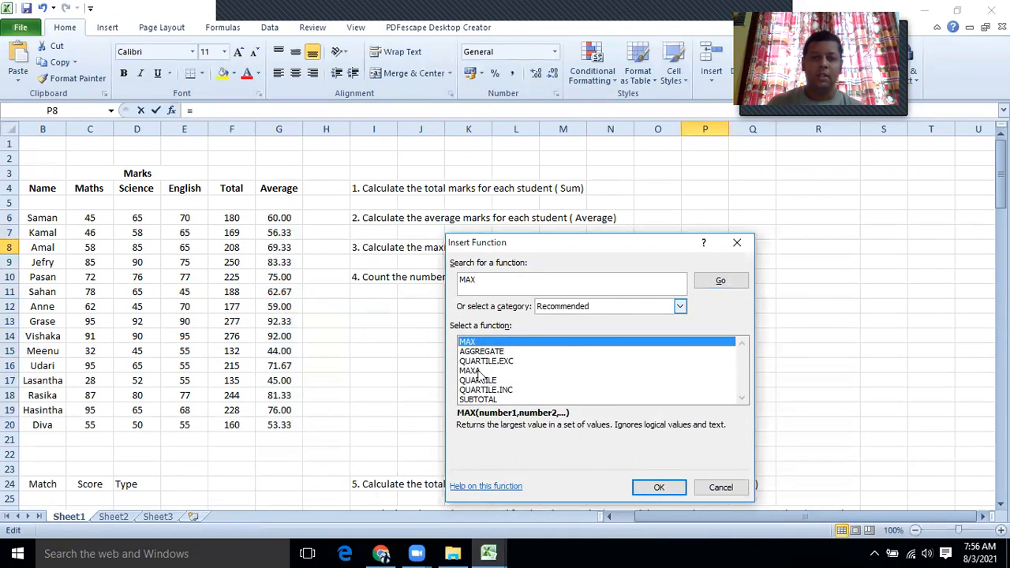
left_click(654, 486)
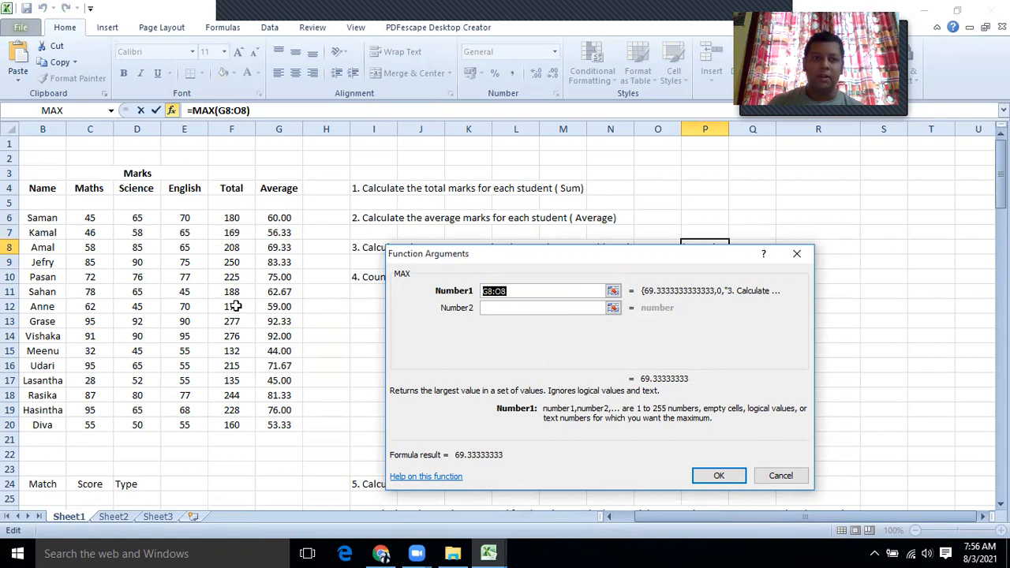
left_click(612, 290)
left_click_drag(231, 220, 226, 423)
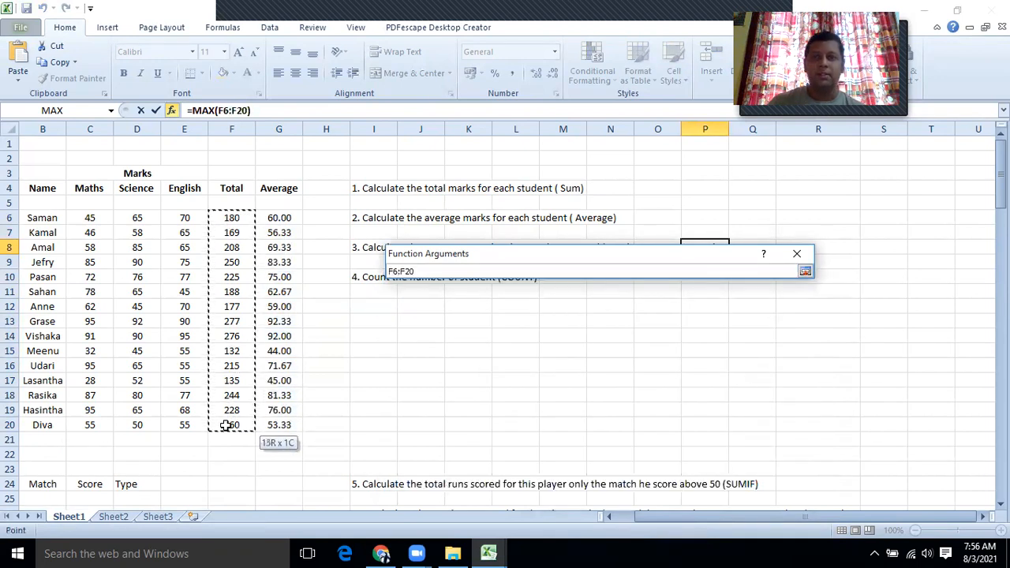
left_click(804, 271)
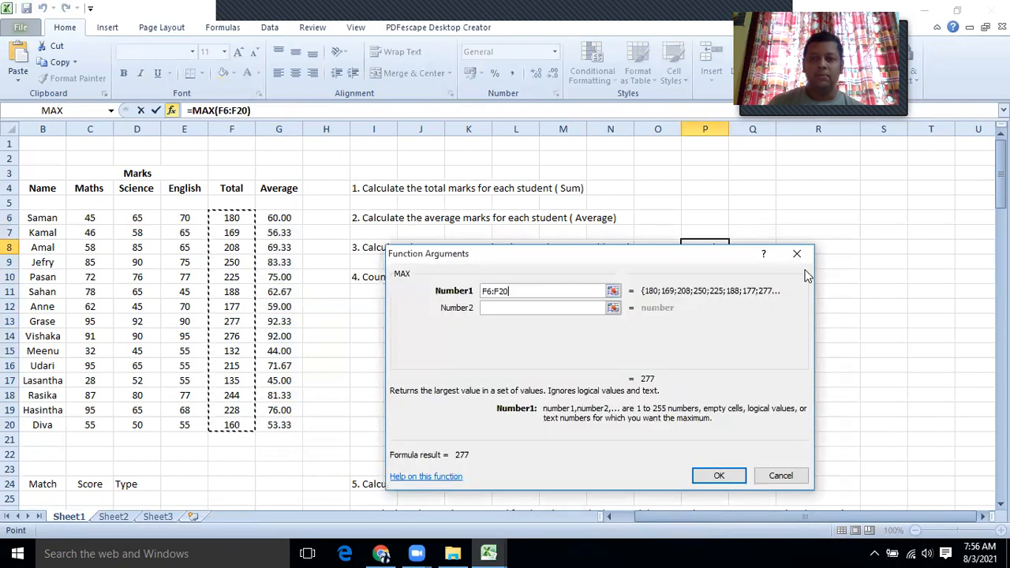
left_click(713, 475)
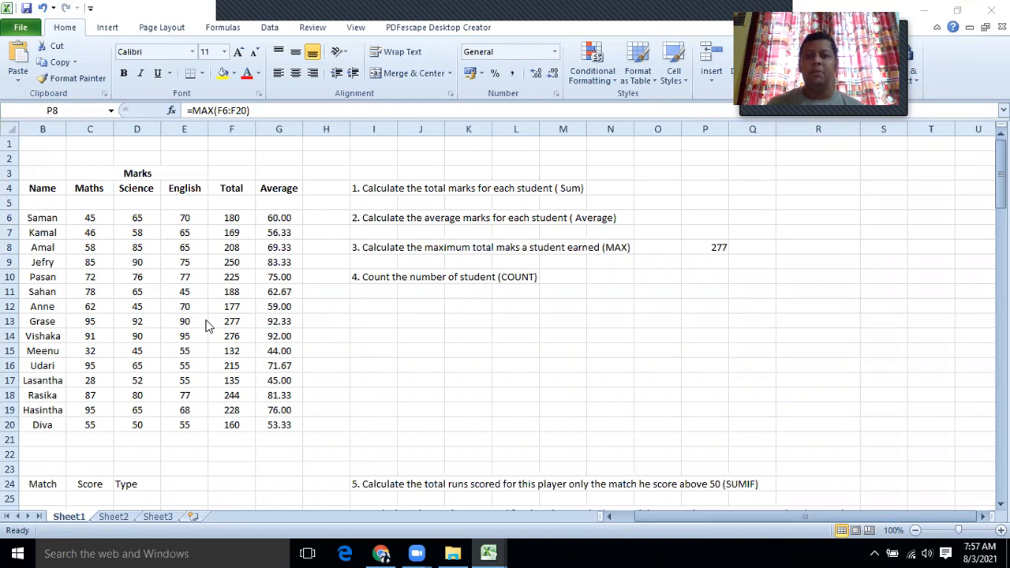
Step: Insert a COUNT function in cell P10 that counts the students using the Maths marks in C6:C20
left_click(699, 275)
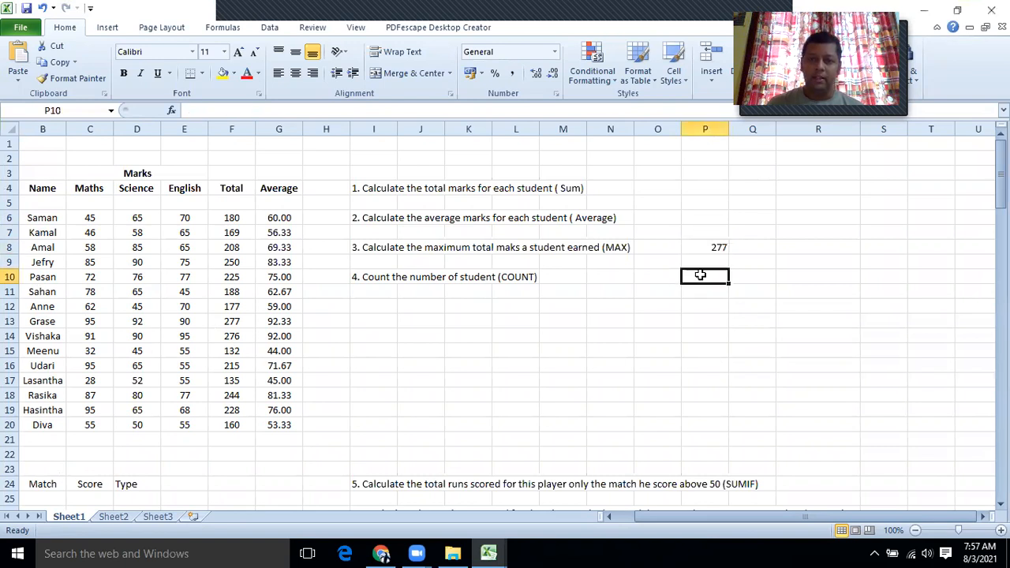
left_click(171, 112)
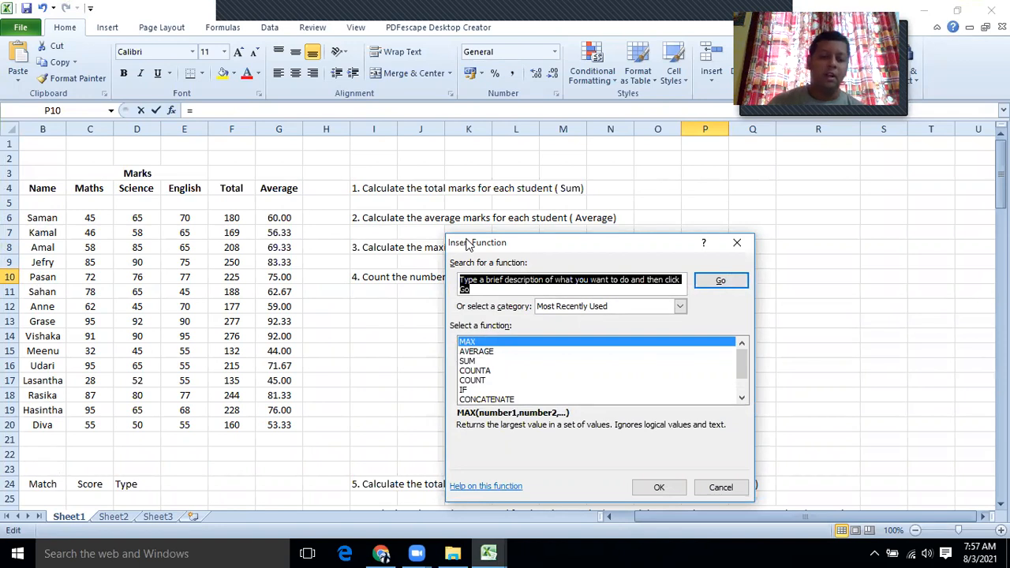
type("COUNT")
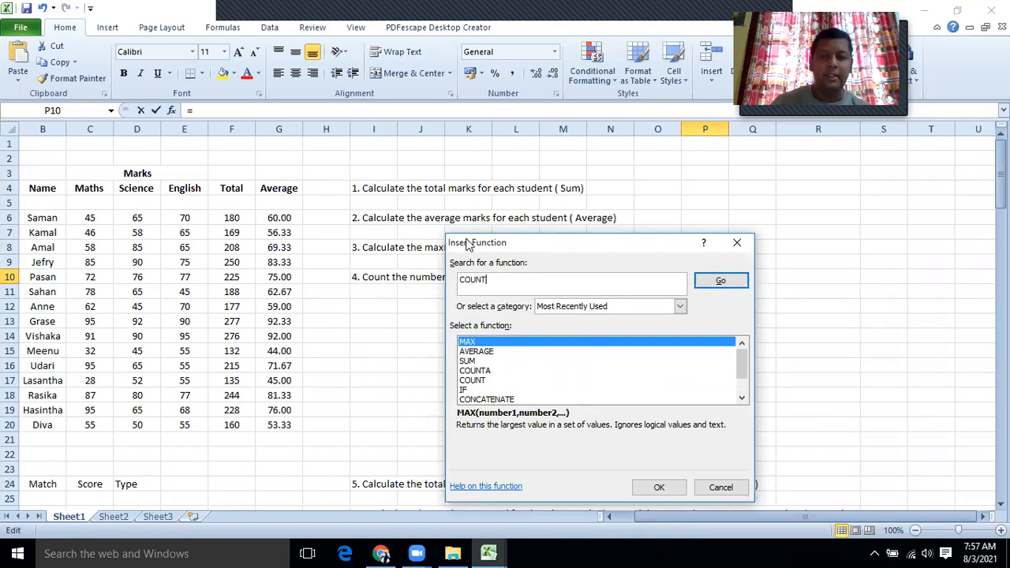
left_click(706, 283)
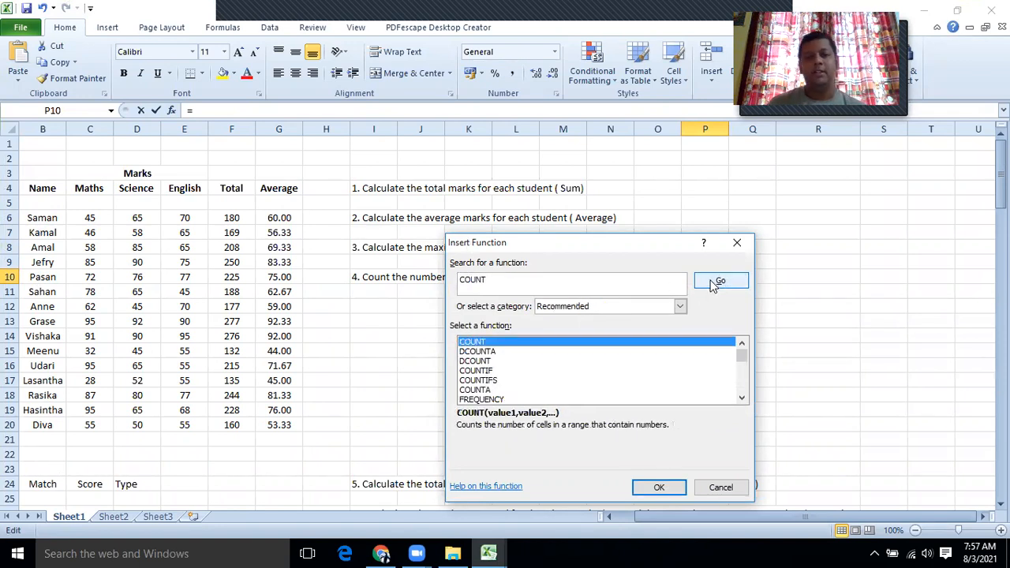
left_click(658, 487)
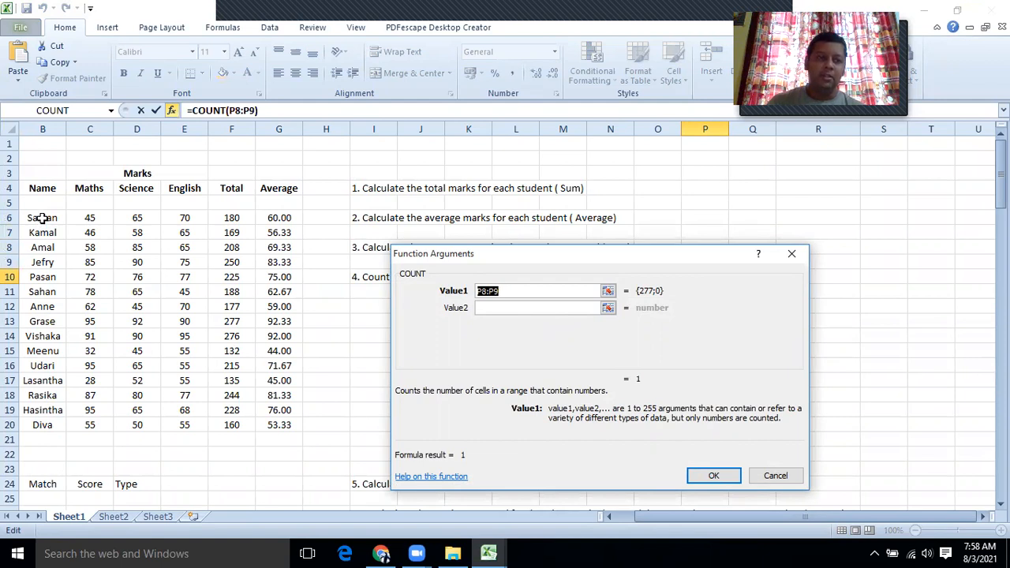
left_click_drag(43, 218, 49, 422)
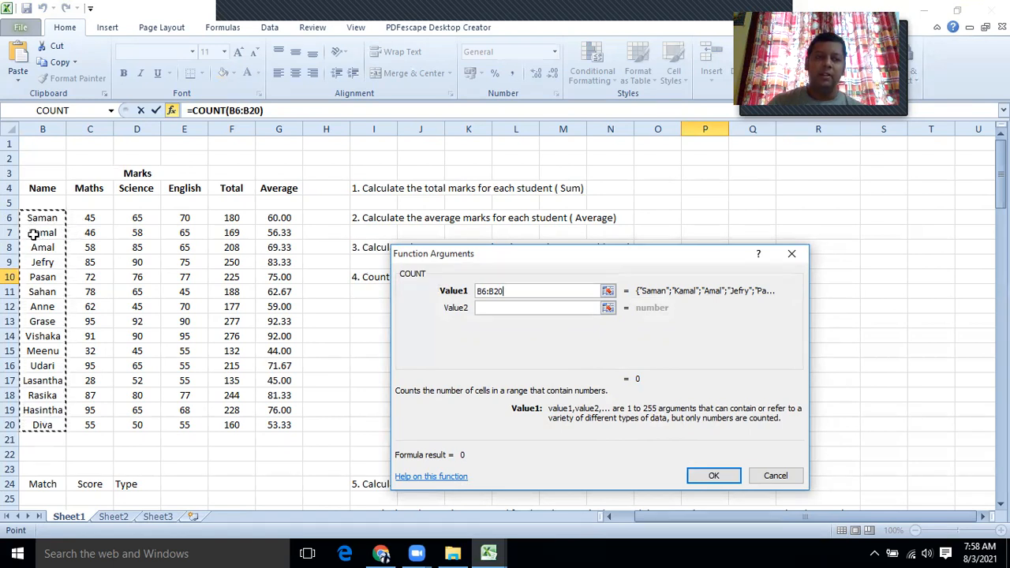
left_click(97, 219)
left_click_drag(97, 219, 95, 426)
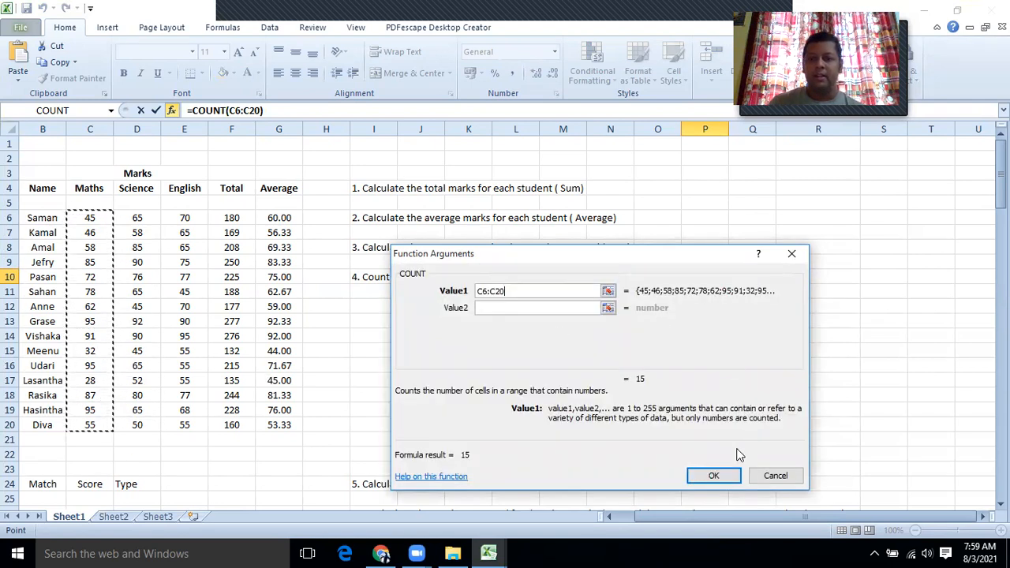
left_click(713, 474)
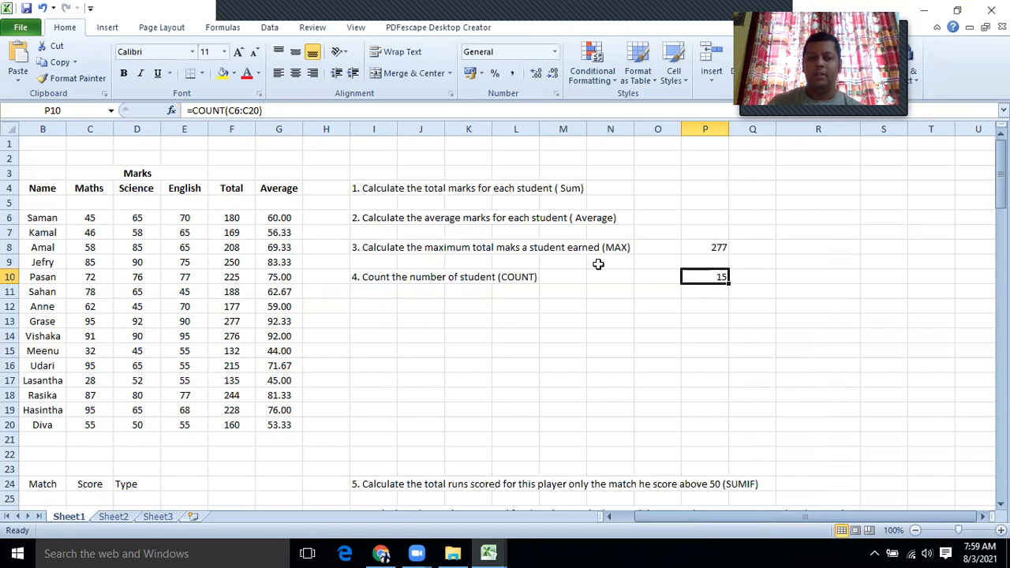
Step: Examine the player's Match, Score and Type table, including the T and O entries, and exercises 5 to 12 beside it
scroll(598, 264, "down", 2)
scroll(598, 264, "down", 2)
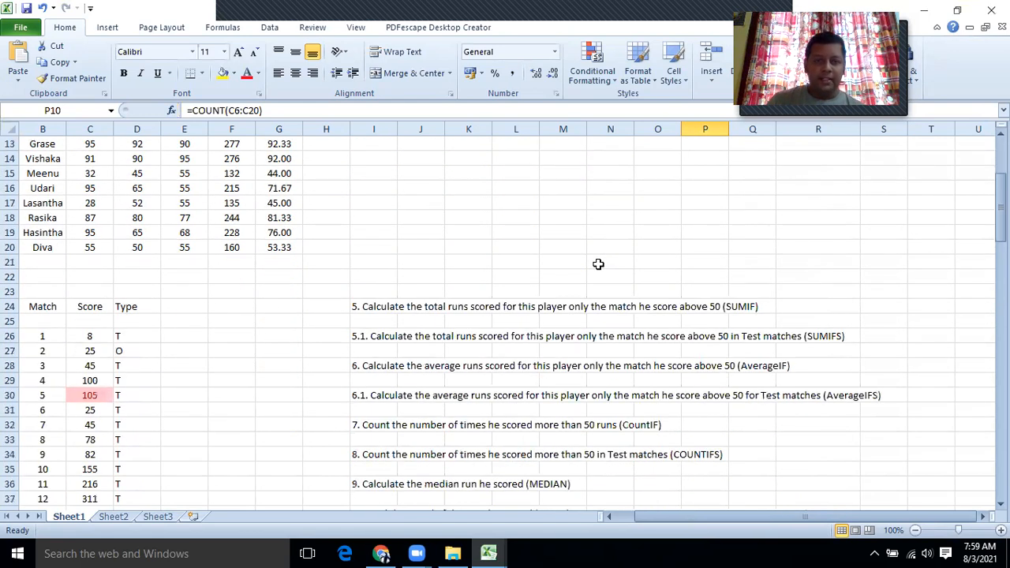
scroll(598, 264, "up", 3)
scroll(598, 265, "down", 6)
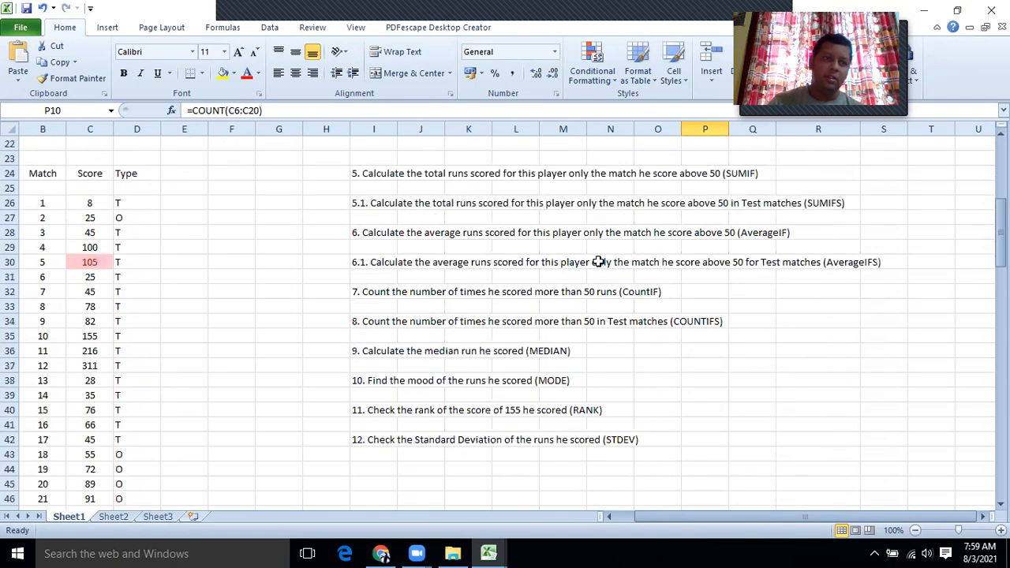
scroll(598, 262, "down", 1)
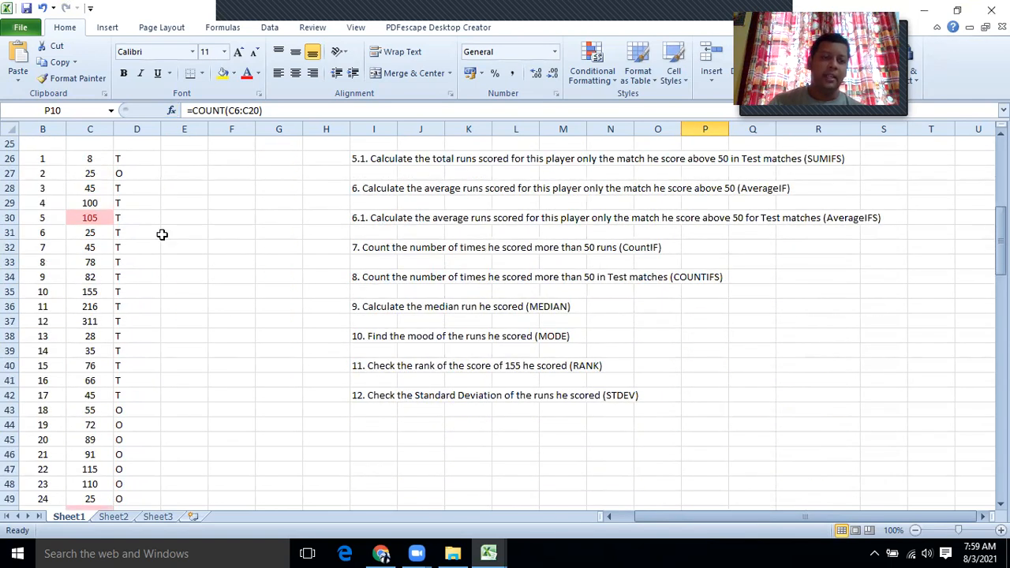
scroll(162, 235, "up", 2)
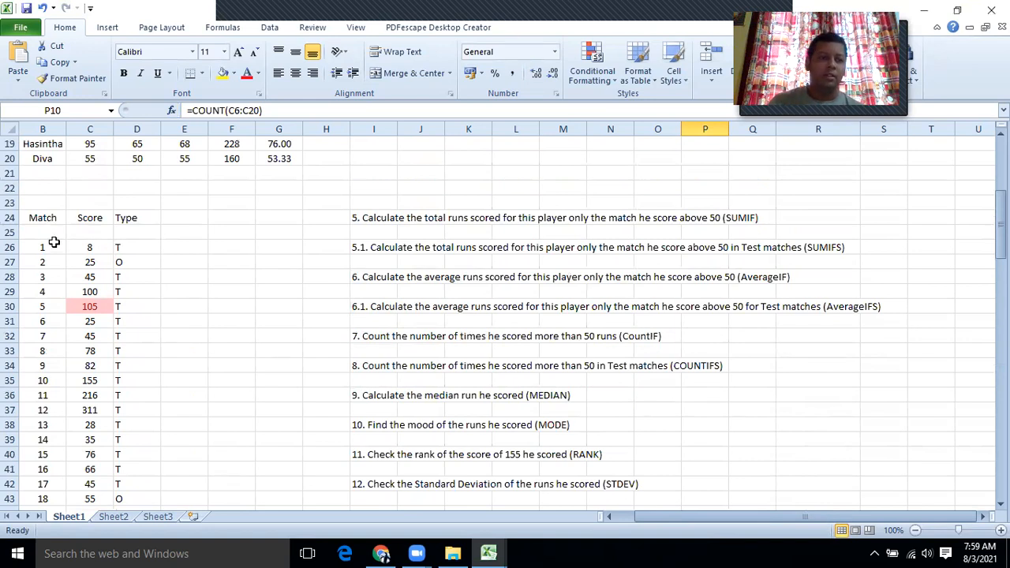
scroll(53, 245, "down", 15)
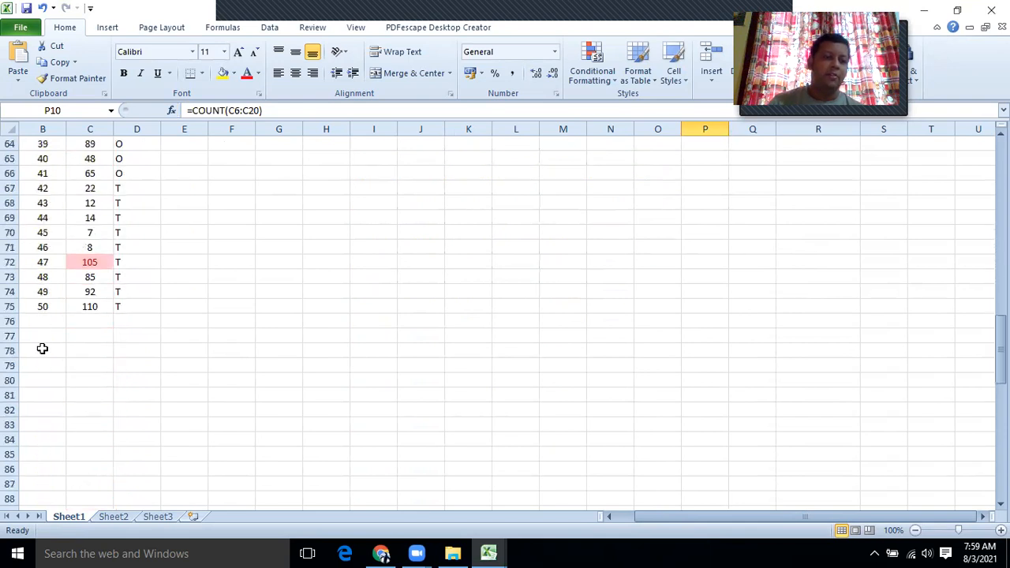
scroll(45, 309, "up", 15)
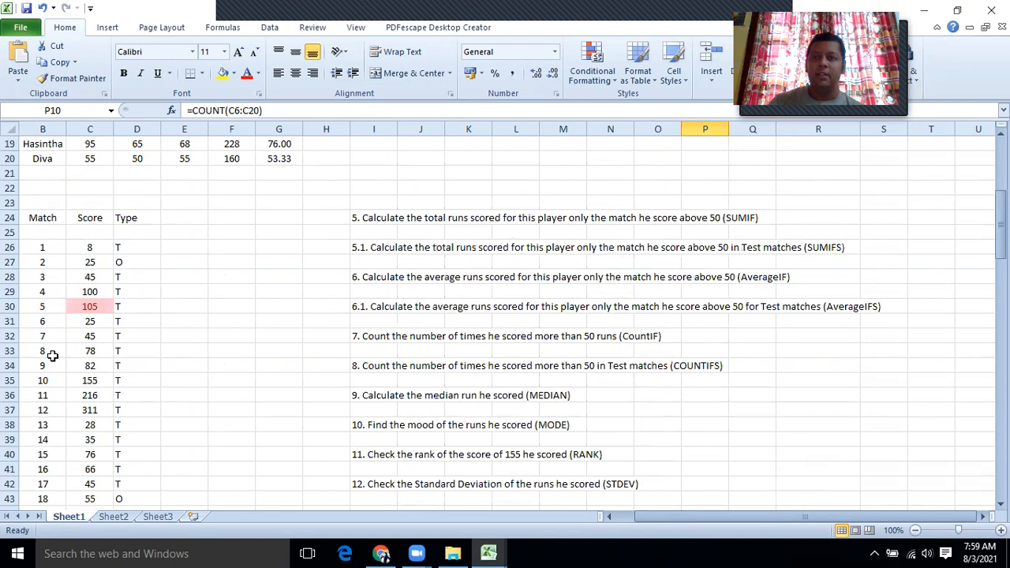
left_click(120, 250)
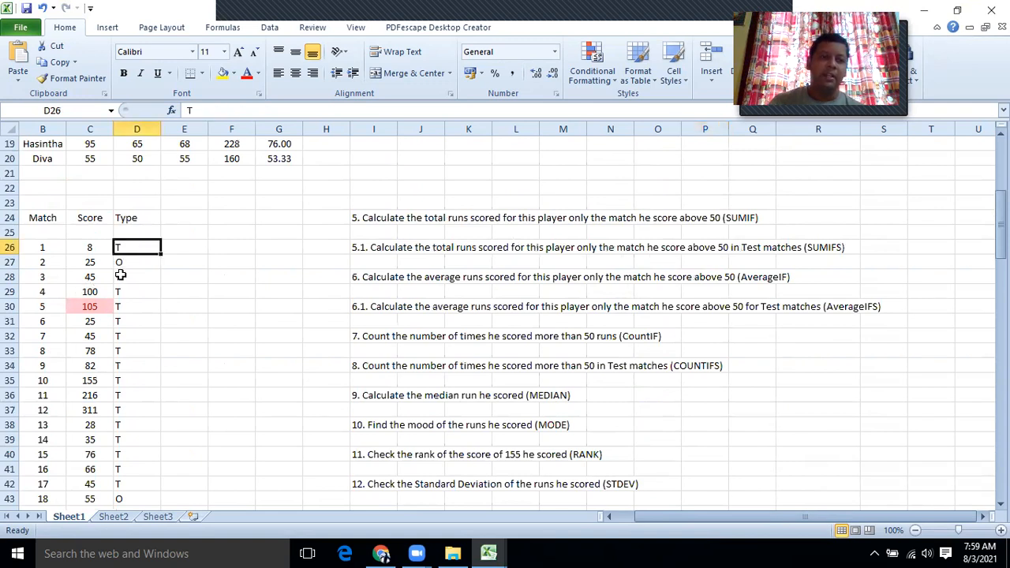
left_click(119, 265)
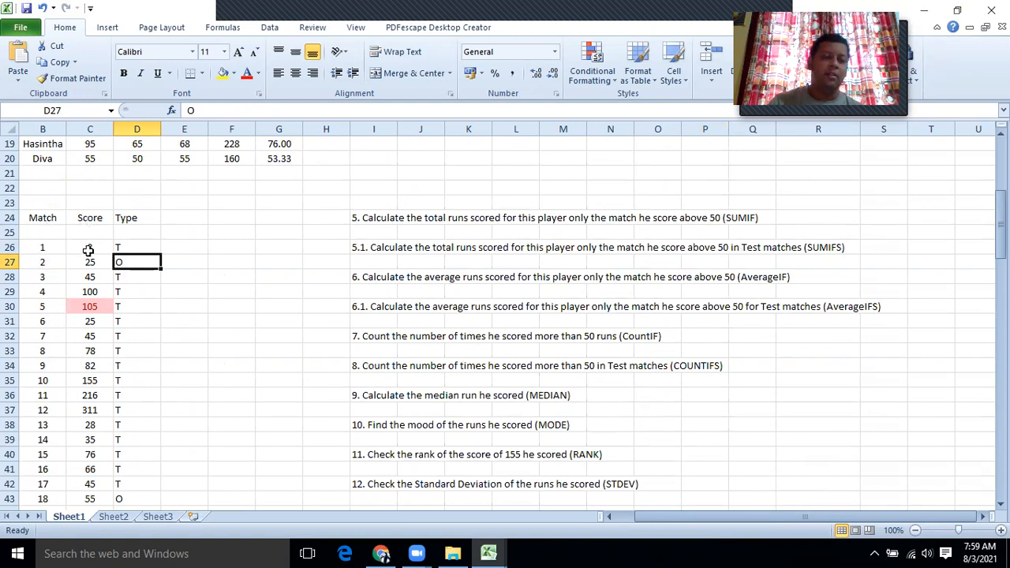
Step: Examine the match number, score and type entries of the first five matches in rows 26 to 30
left_click(123, 246)
left_click(47, 260)
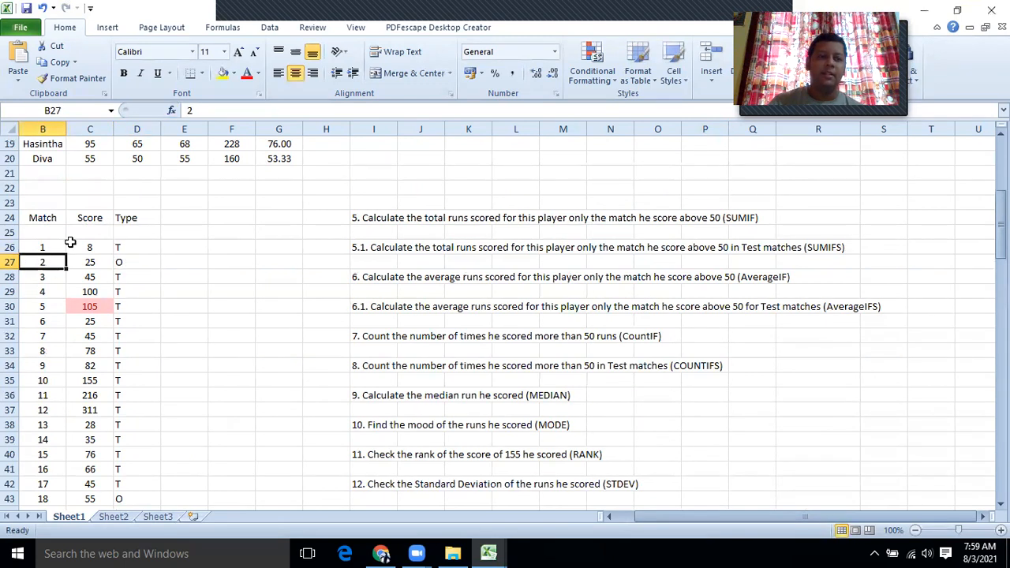
left_click(97, 263)
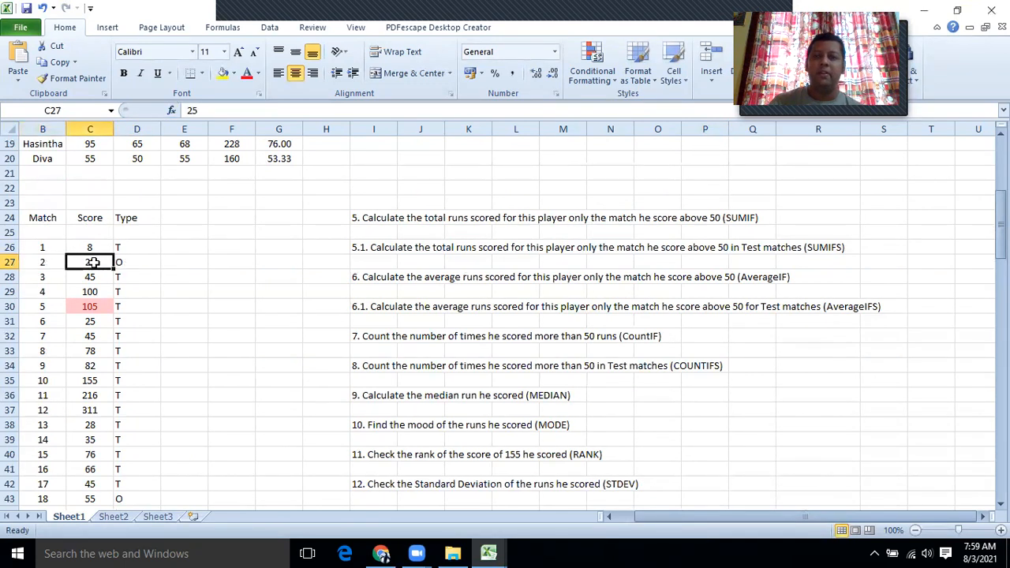
left_click(40, 276)
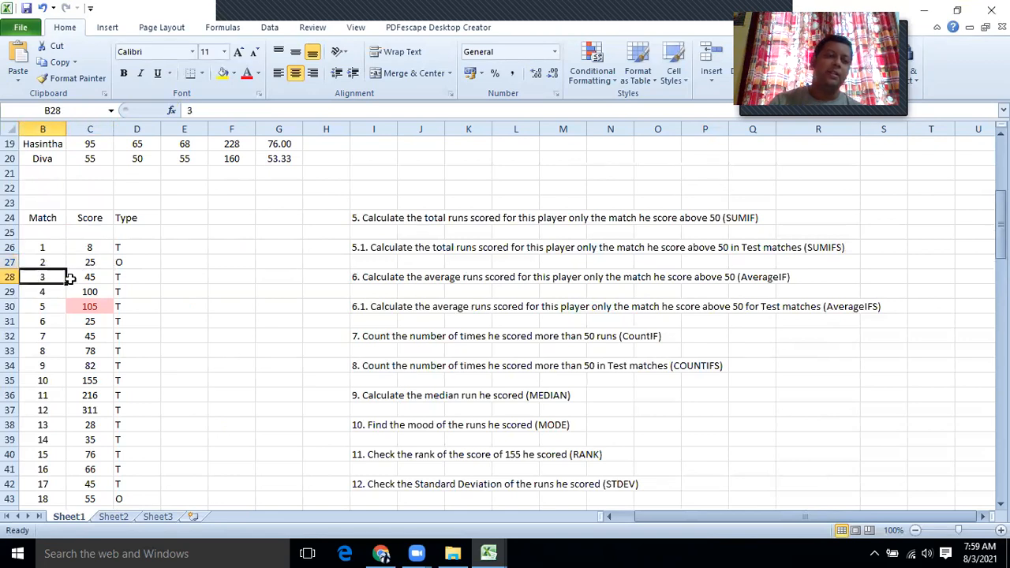
left_click(132, 280)
left_click(93, 280)
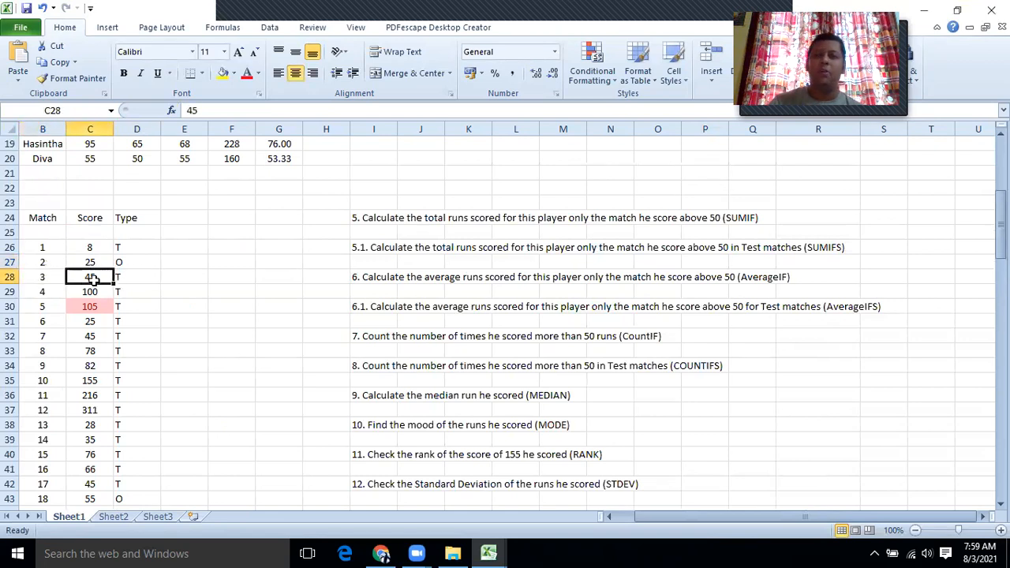
left_click(44, 291)
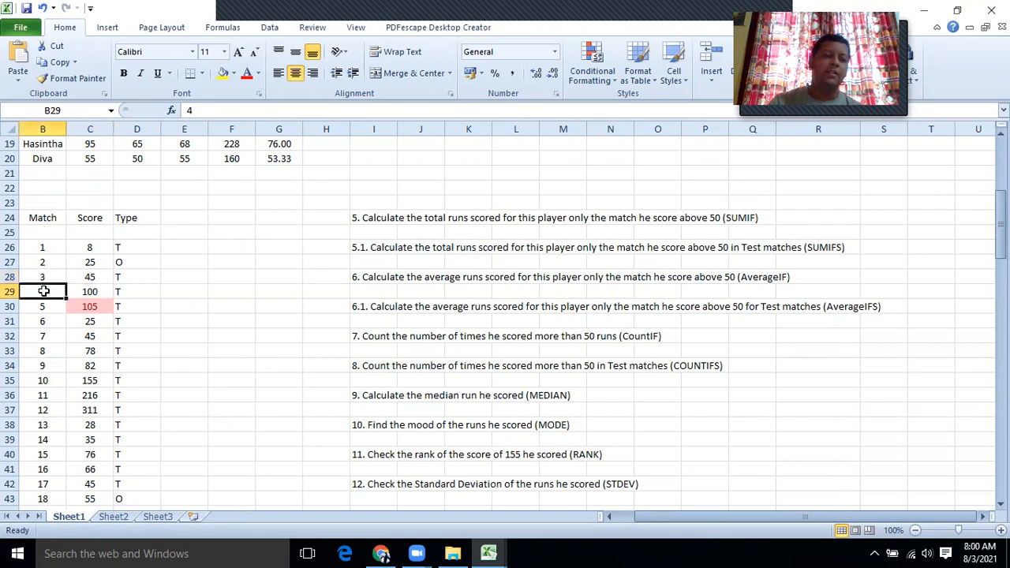
left_click(78, 291)
left_click(122, 291)
left_click(41, 308)
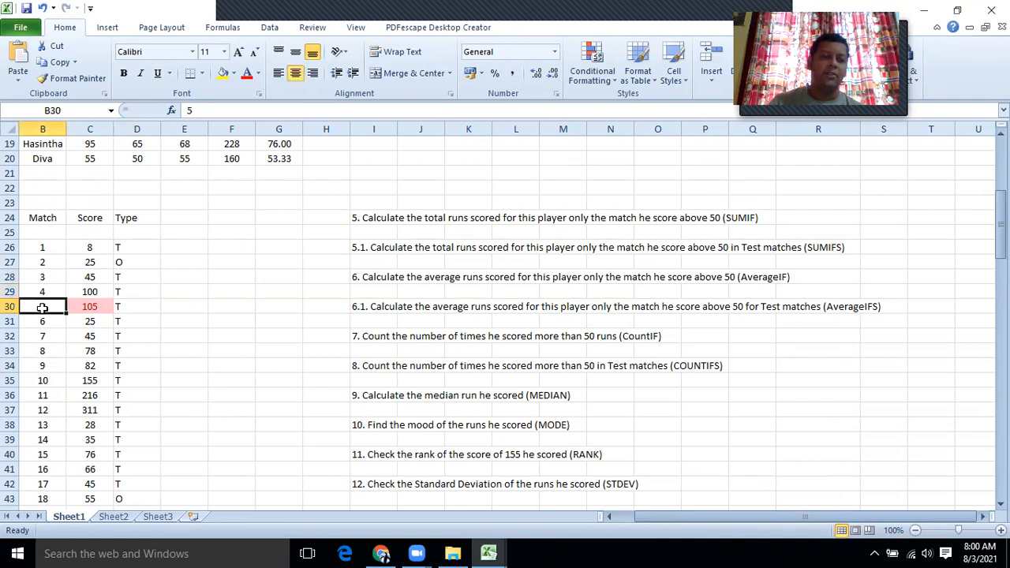
left_click(87, 306)
left_click(120, 307)
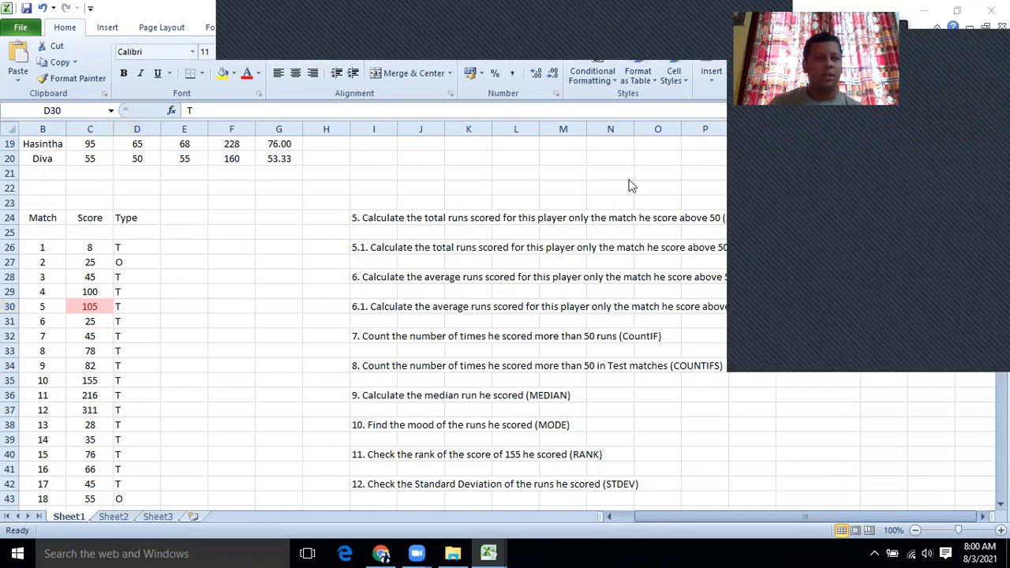
left_click(120, 302)
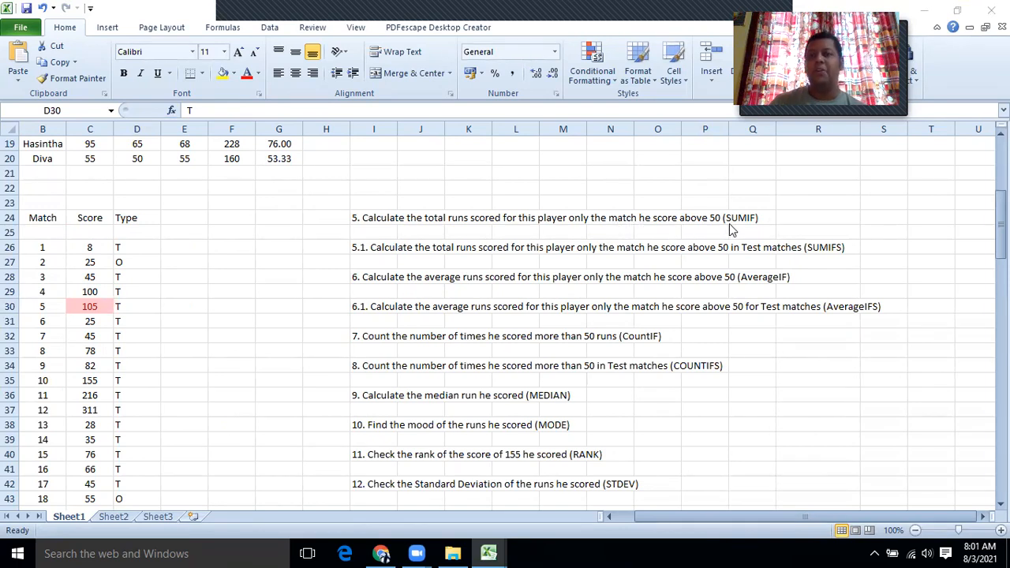
Step: Search for the SUMIF function and insert it in cell T24 for exercise 5
key("F2")
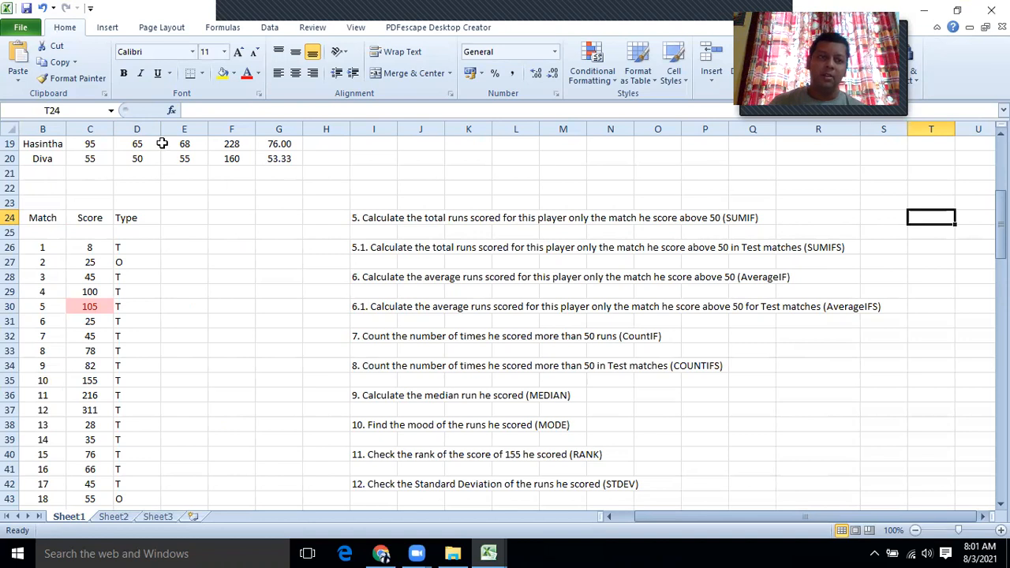
left_click(172, 111)
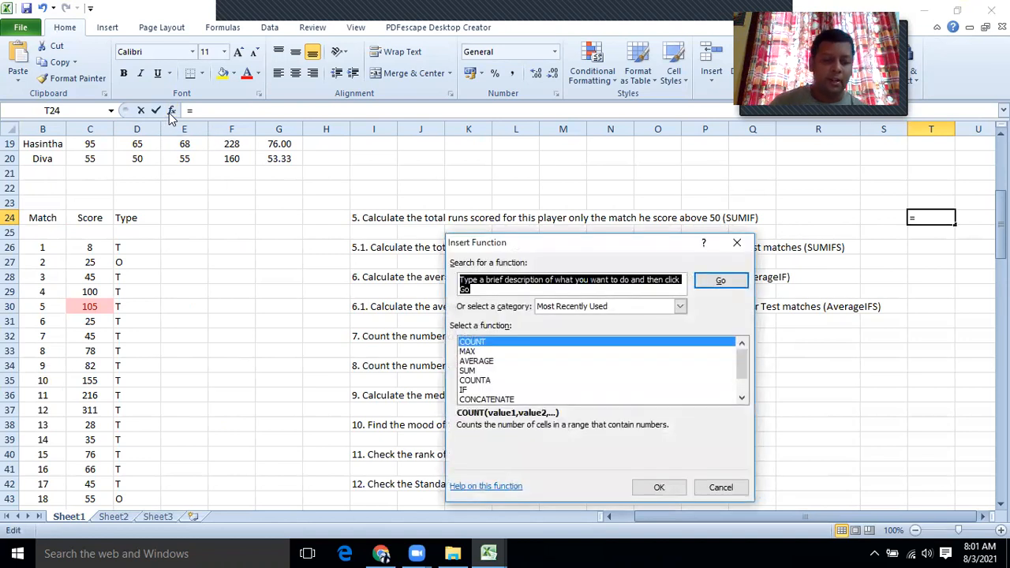
type("SU")
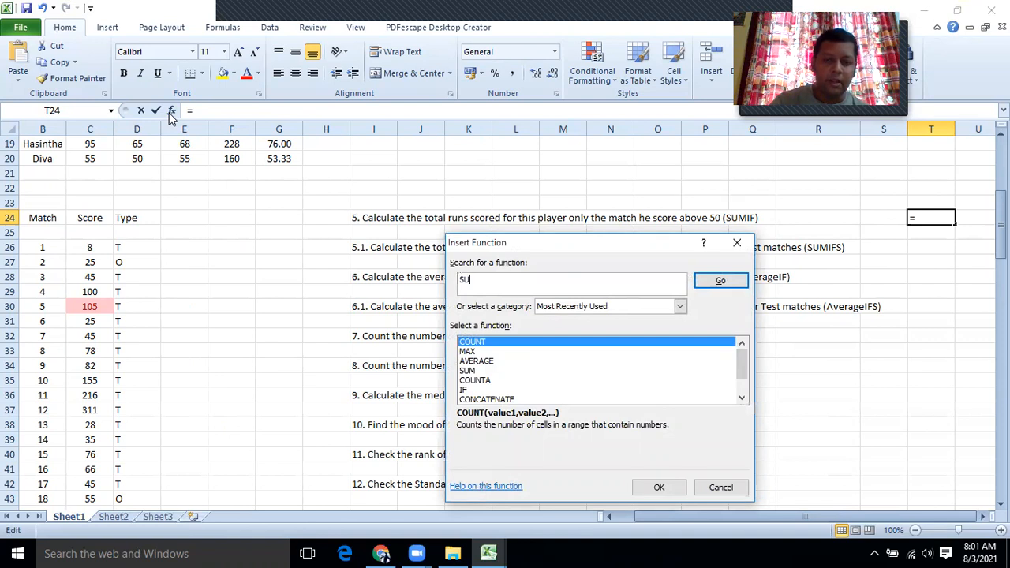
type("MIF")
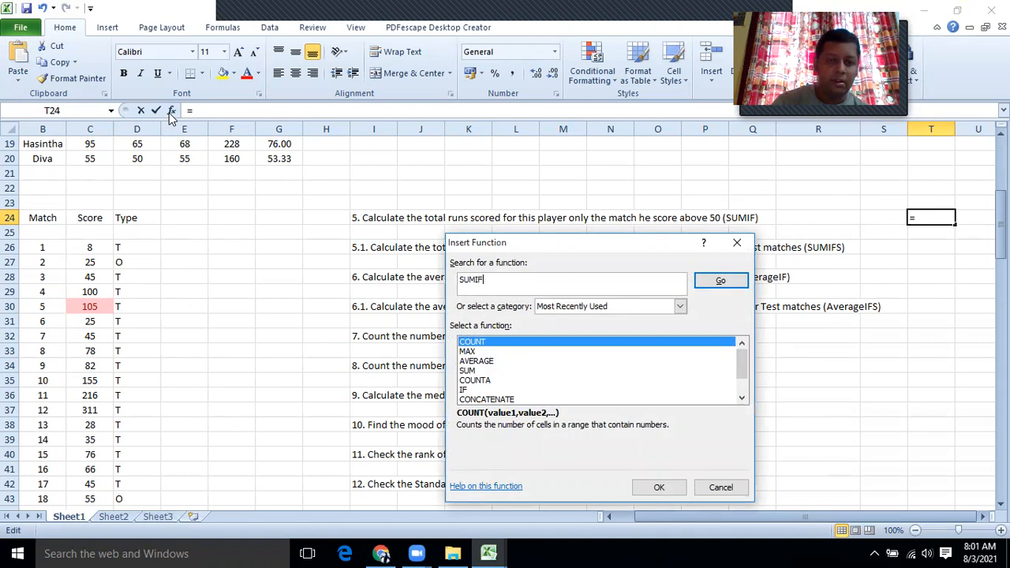
key("Return")
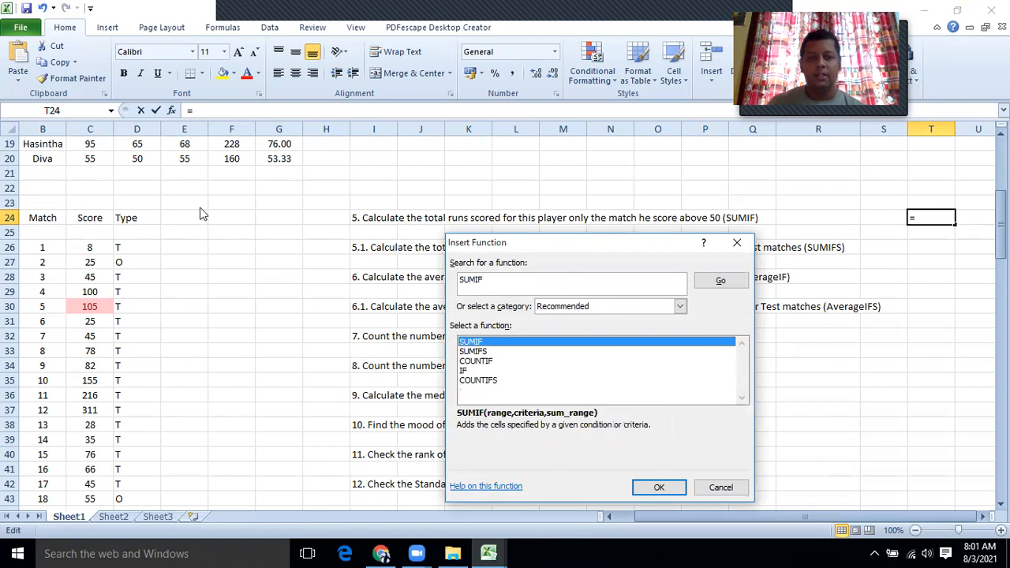
left_click(653, 487)
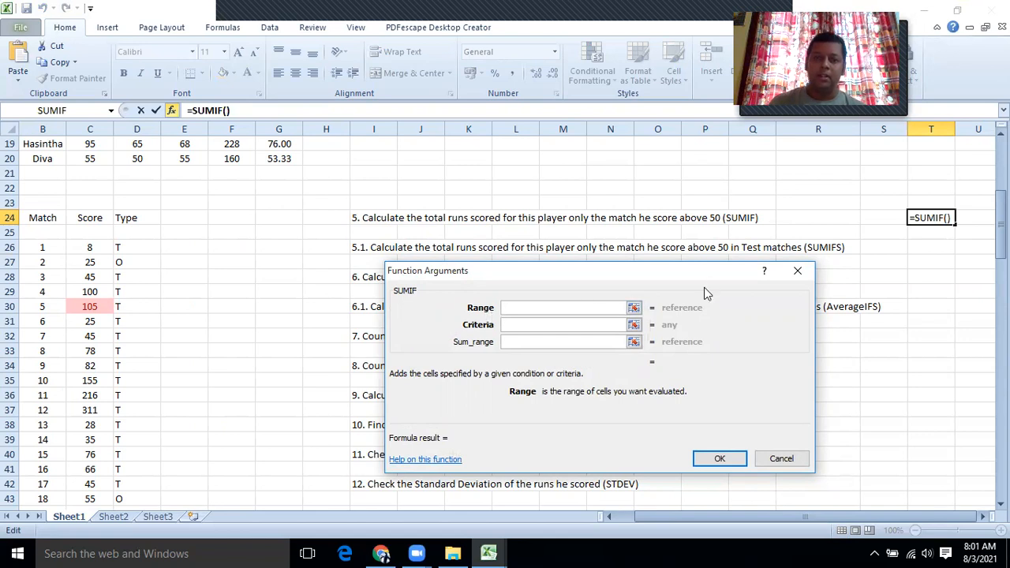
Step: Set the SUMIF range to the scores in C26:C75 and enter 50> as the criteria
left_click(633, 309)
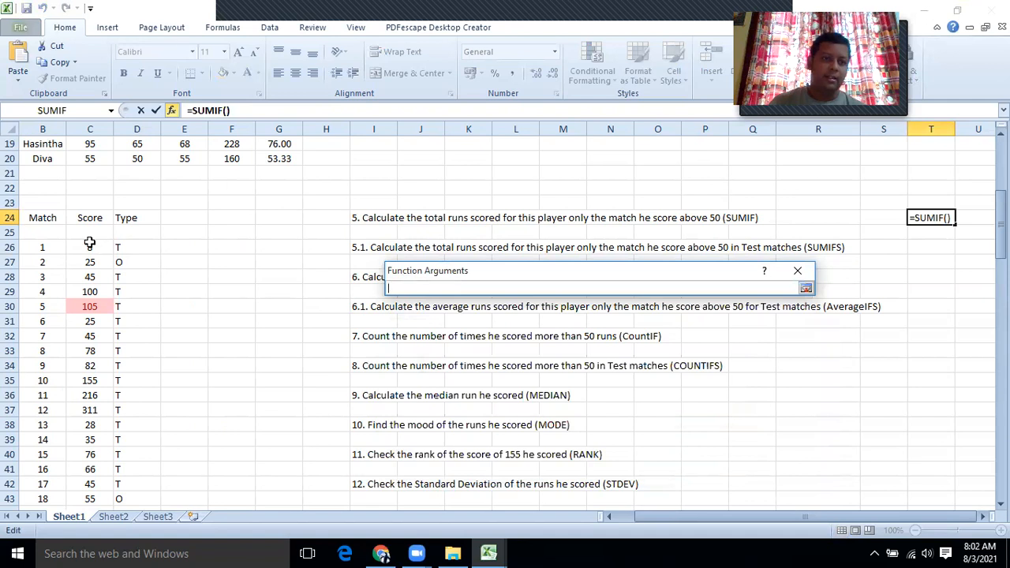
left_click_drag(89, 243, 90, 456)
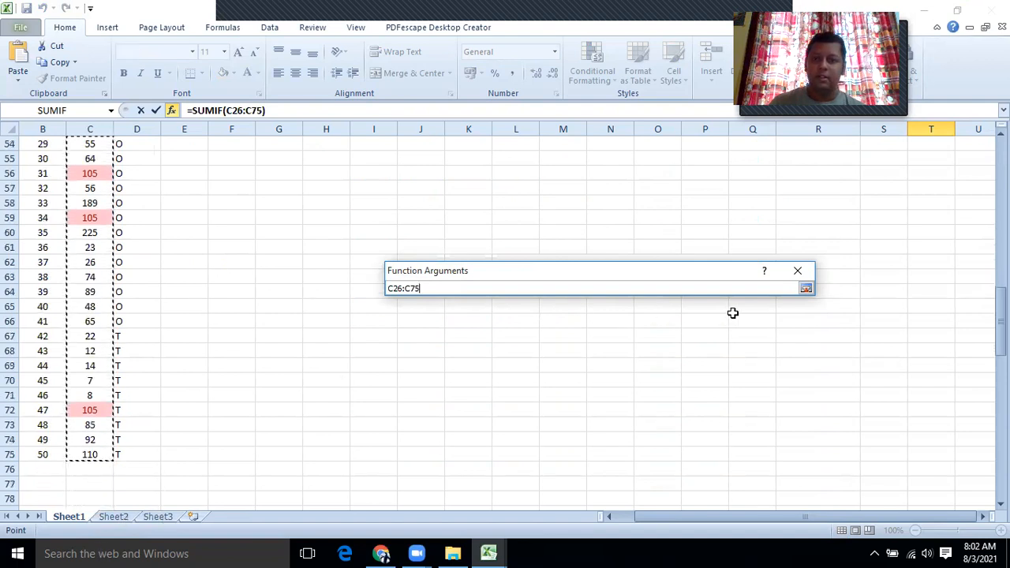
left_click(805, 288)
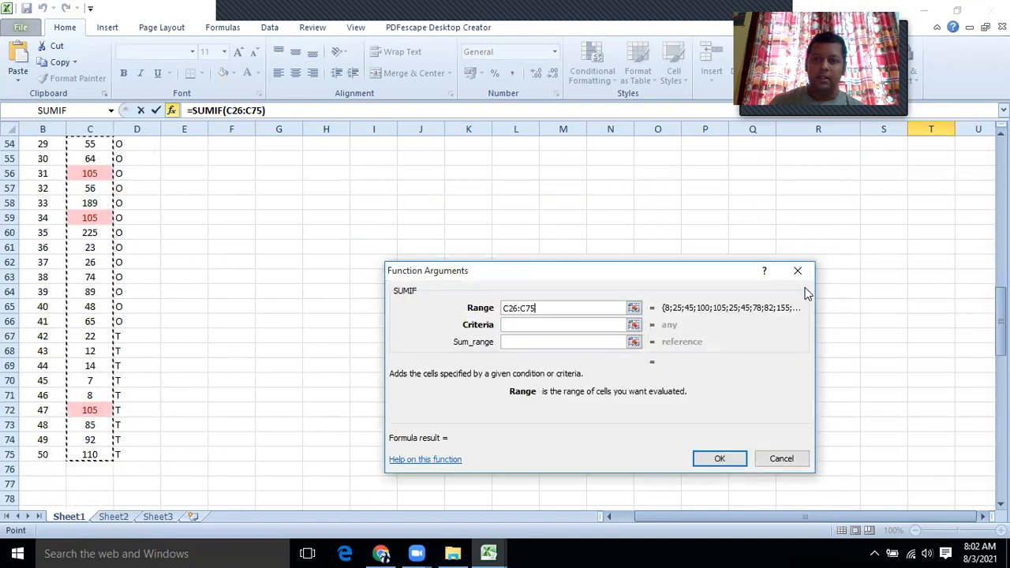
left_click(540, 324)
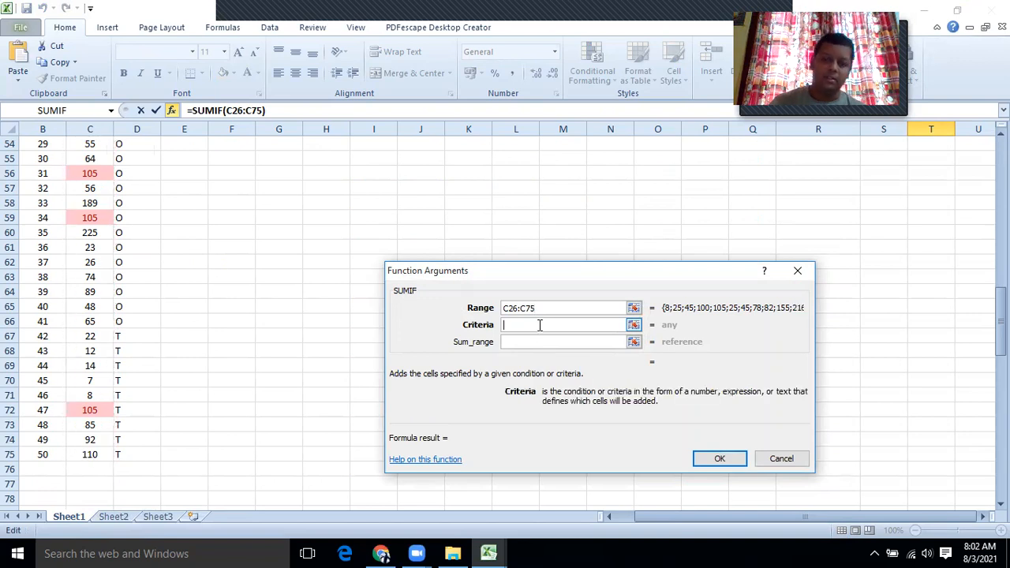
type("50>")
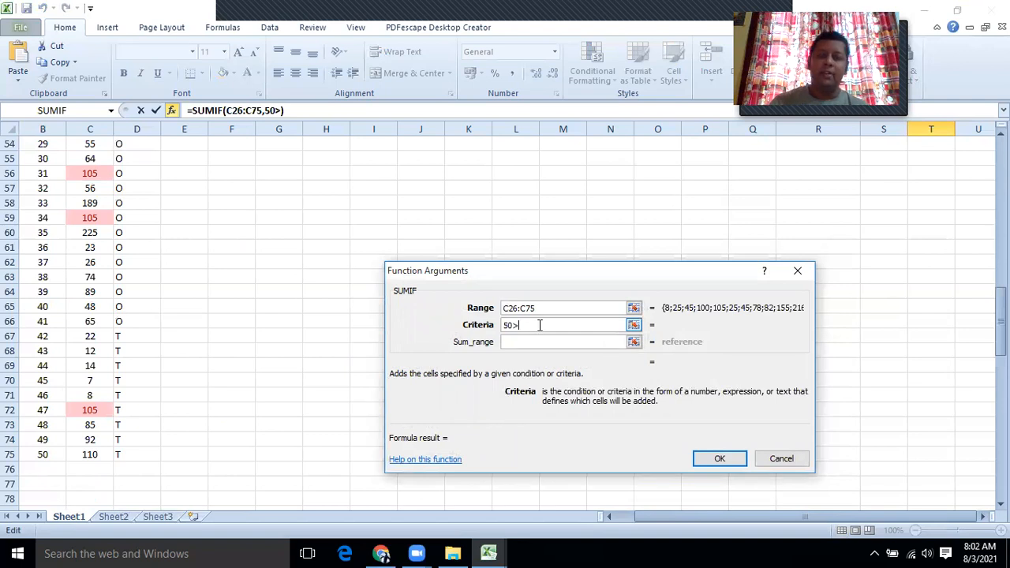
left_click(519, 307)
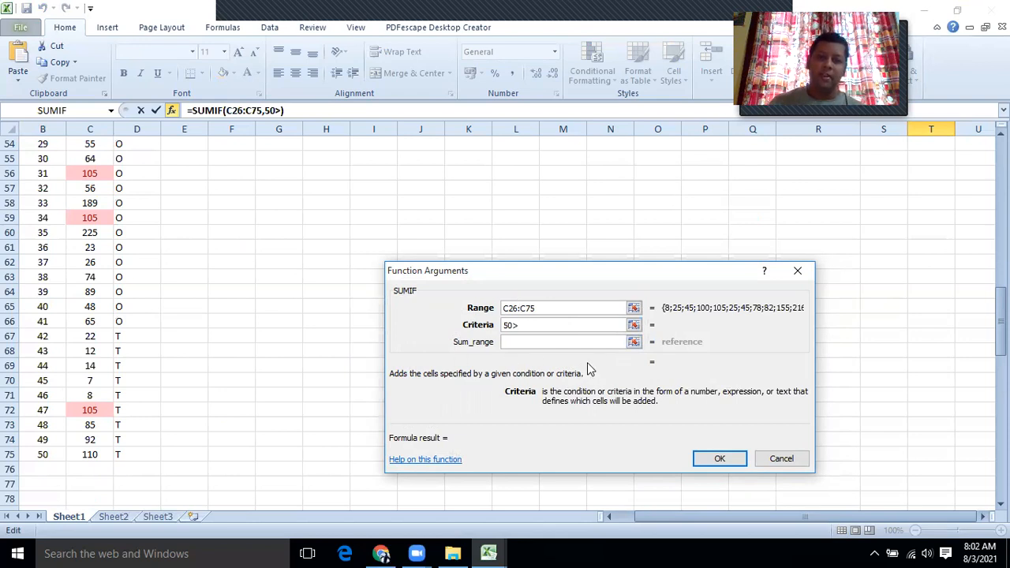
Step: Set the SUMIF sum range to the scores in C26:C75 and complete the function
left_click(633, 341)
scroll(117, 291, "up", 9)
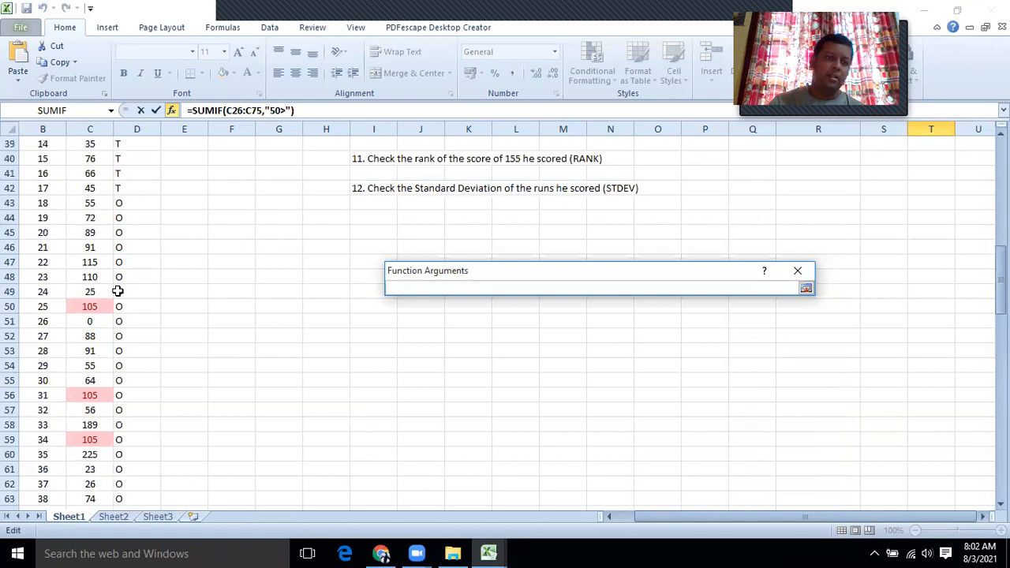
scroll(117, 291, "up", 4)
left_click_drag(93, 306, 87, 487)
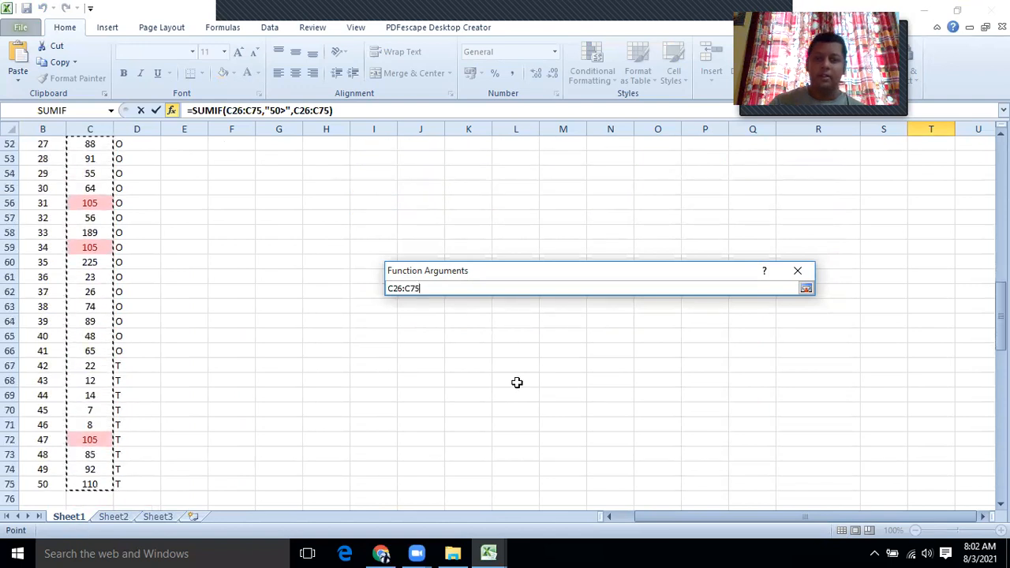
left_click(809, 288)
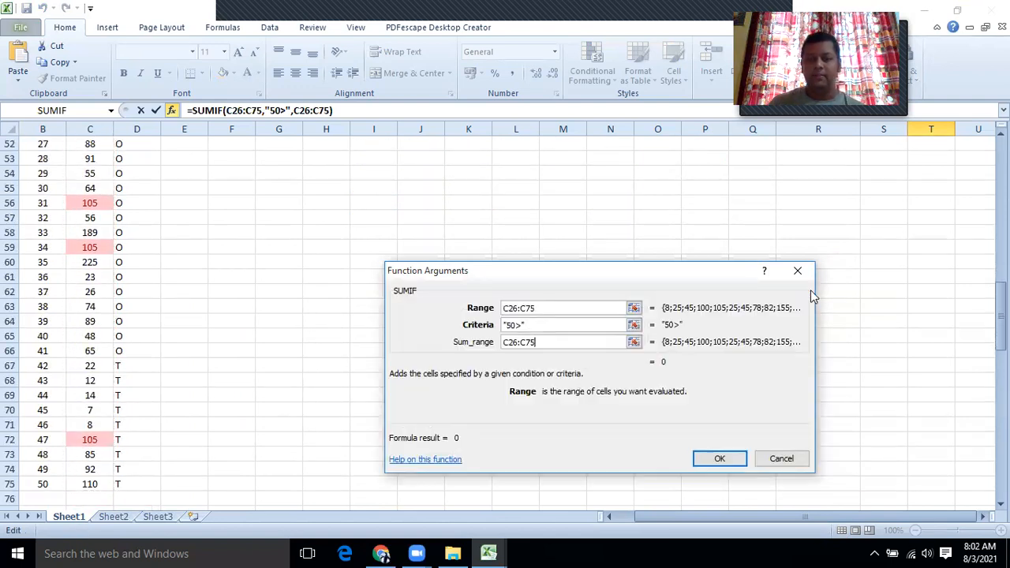
left_click(714, 460)
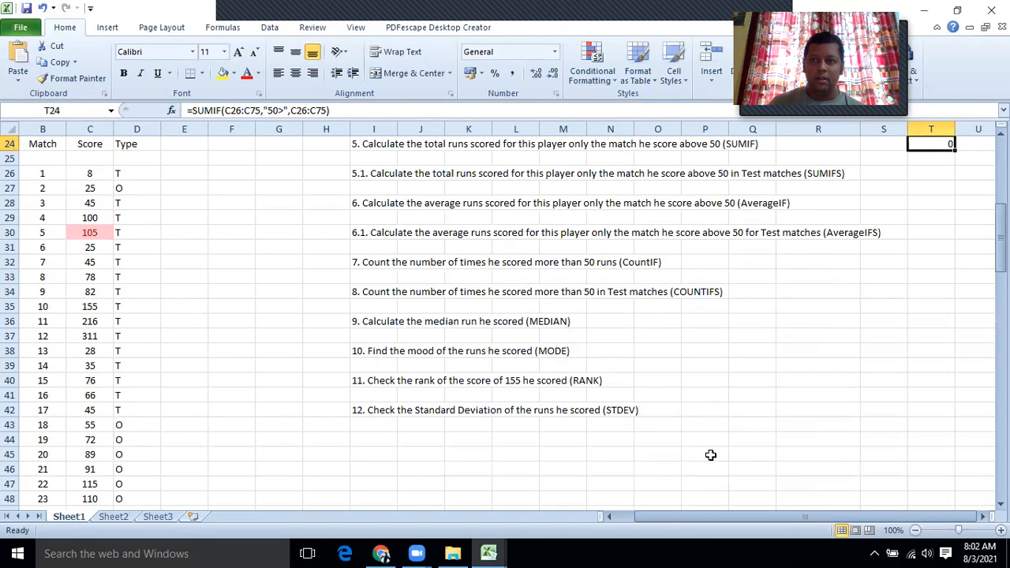
Step: Reopen the SUMIF arguments of cell T24 and reselect C26:C75 as the range to evaluate
scroll(648, 315, "up", 3)
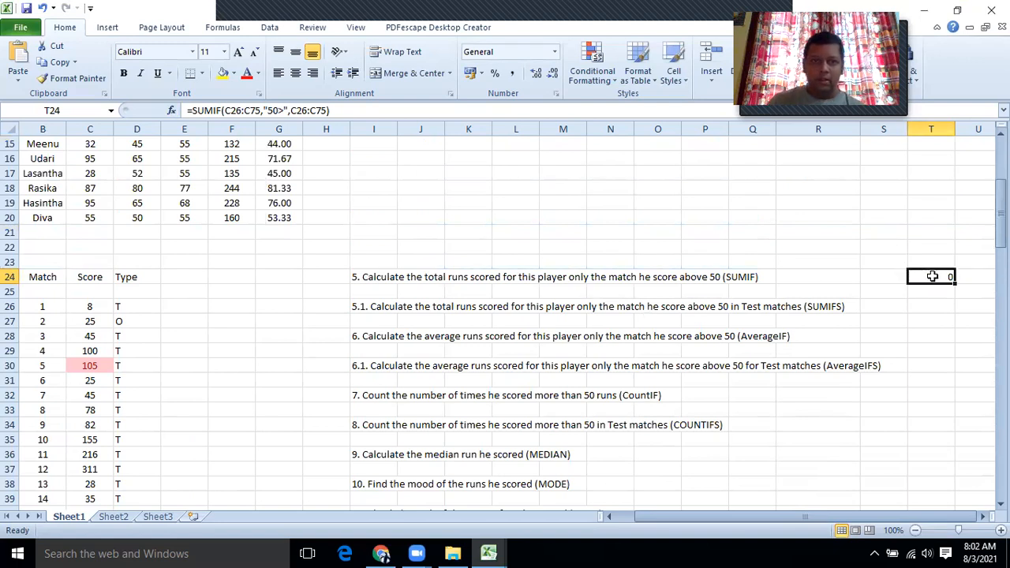
left_click(172, 111)
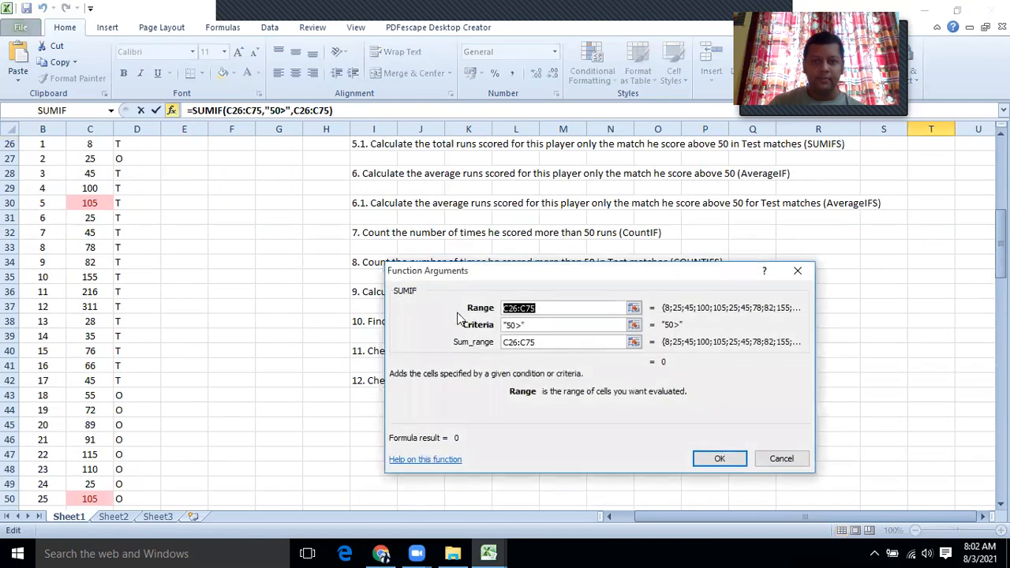
left_click(635, 308)
scroll(237, 296, "up", 4)
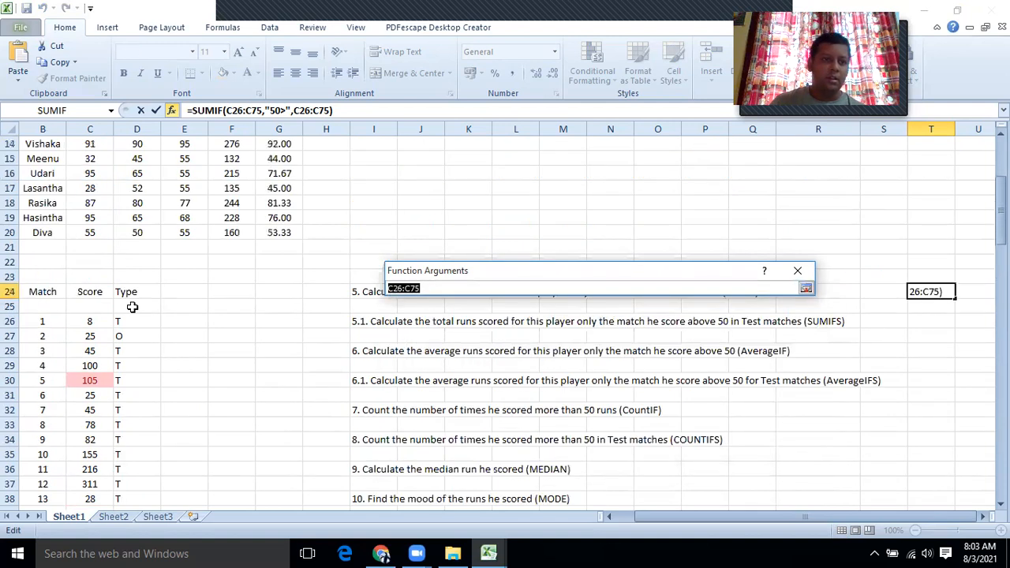
scroll(133, 307, "down", 2)
left_click_drag(87, 232, 84, 473)
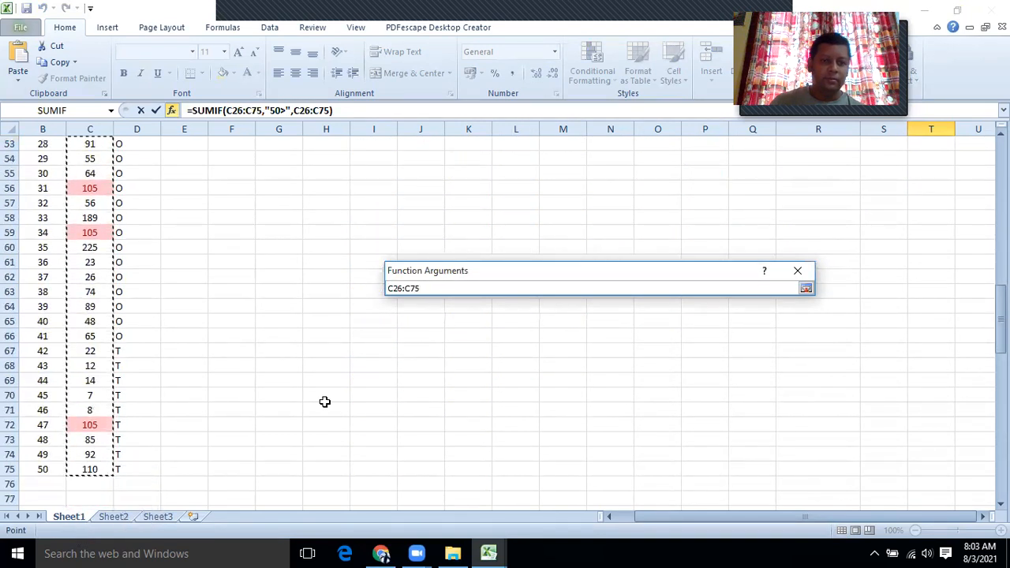
left_click(803, 287)
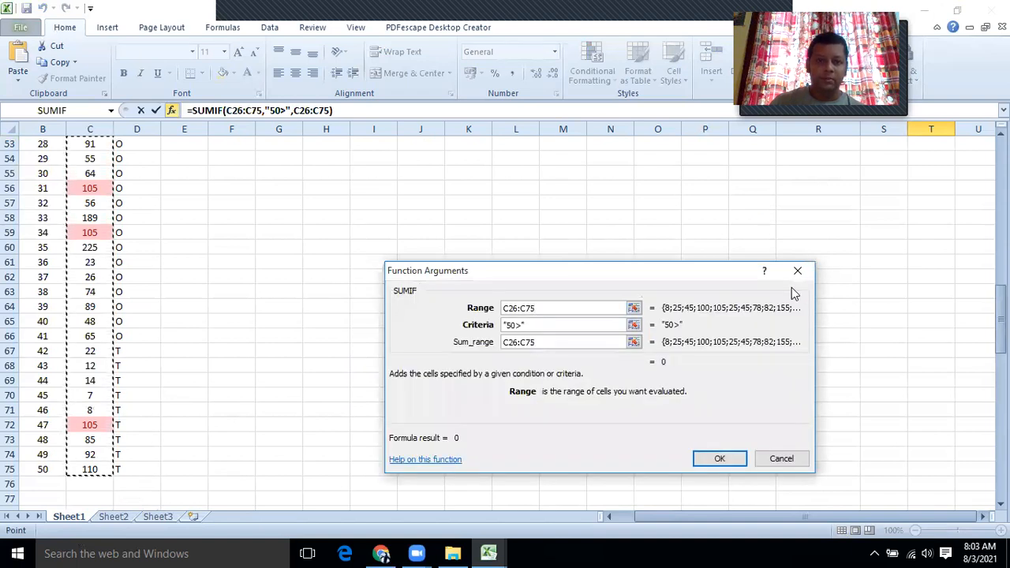
Step: Replace the SUMIF criteria in cell T24 with >50
left_click(526, 324)
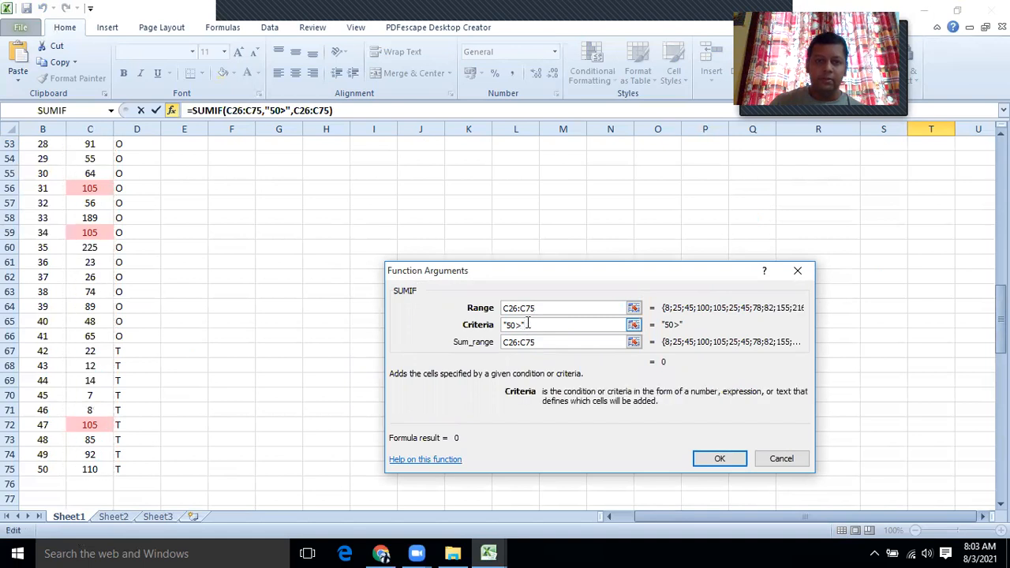
left_click_drag(526, 325, 486, 327)
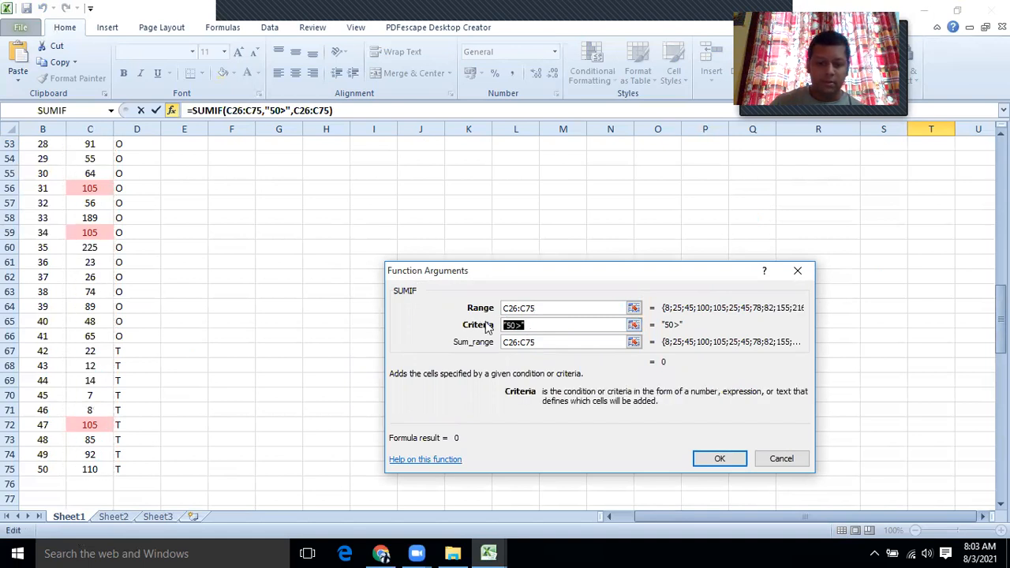
type(">50")
Step: Try to reselect the scores in C26:C75 as the SUMIF sum range
left_click(523, 343)
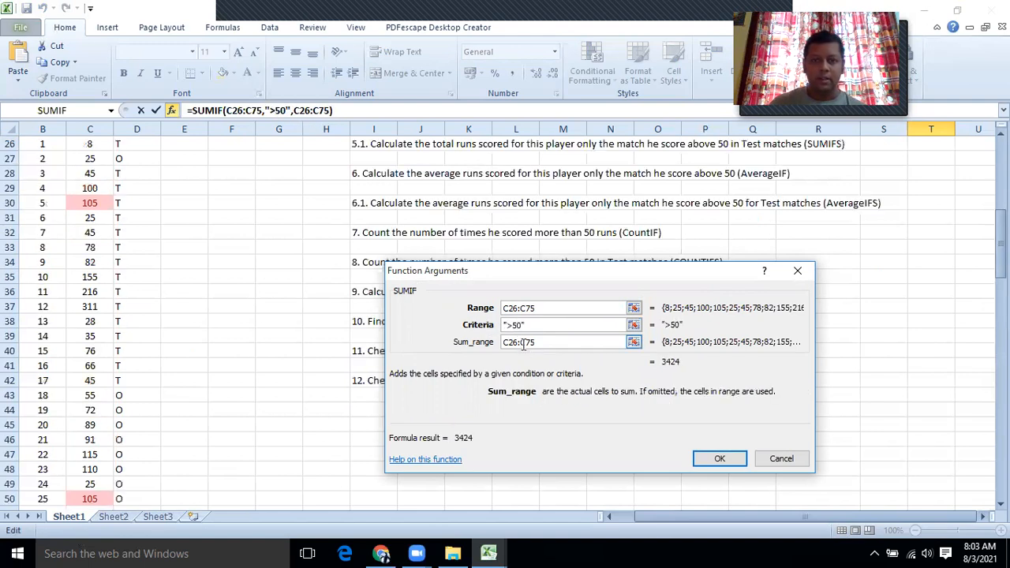
left_click(633, 342)
scroll(103, 190, "up", 2)
left_click(93, 233)
left_click_drag(94, 232, 90, 482)
left_click(805, 288)
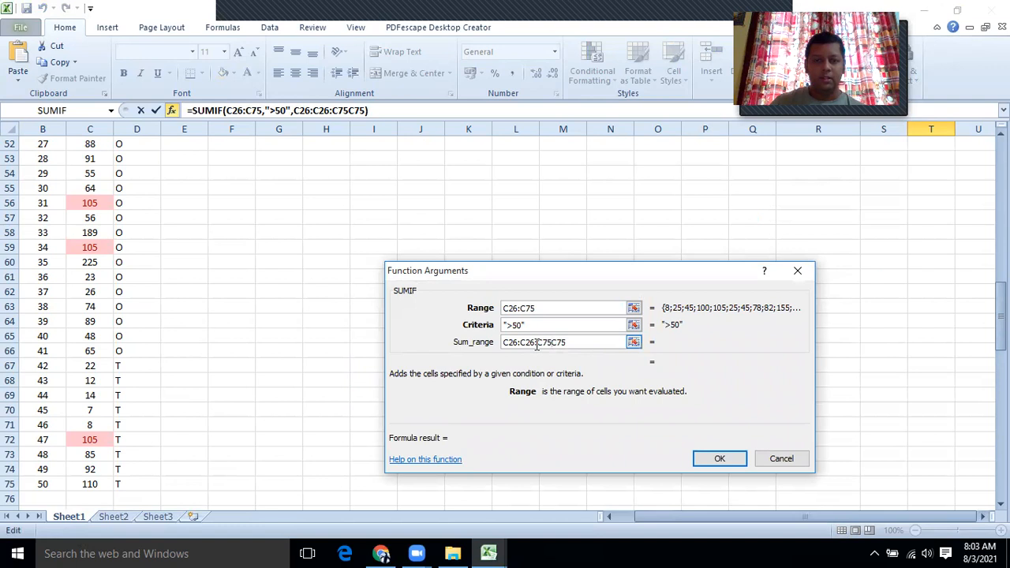
Step: Clear the malformed SUMIF sum range, reselect the scores in C26:C75 for it, and complete the function in T24
left_click_drag(566, 342, 485, 332)
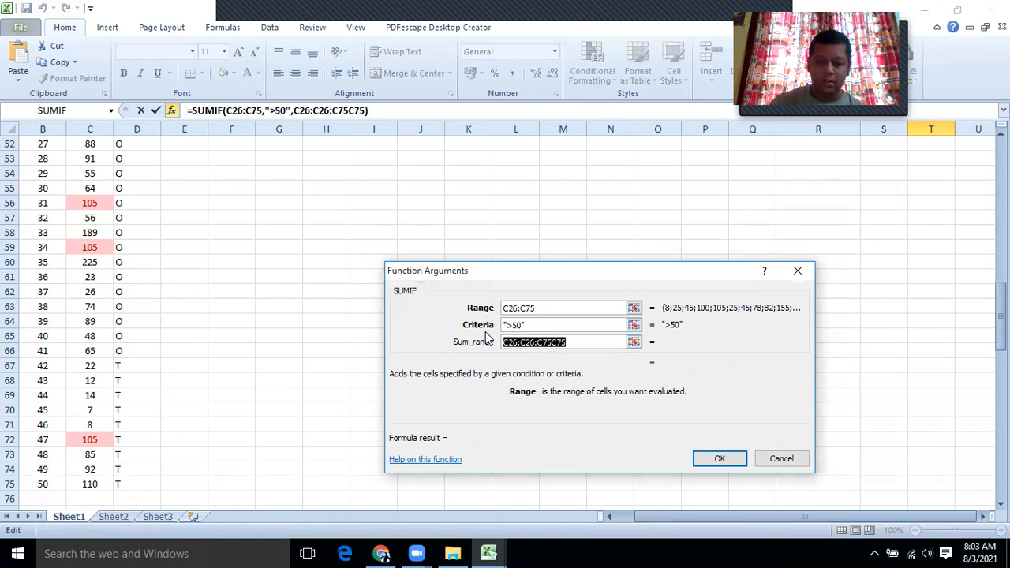
key("BackSpace")
left_click(633, 341)
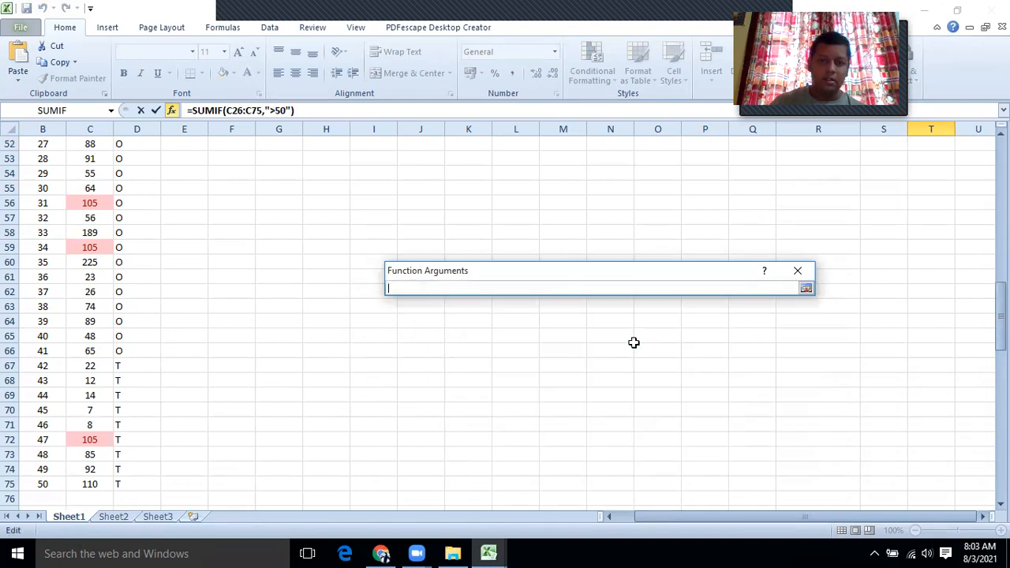
scroll(92, 154, "up", 4)
scroll(92, 150, "up", 7)
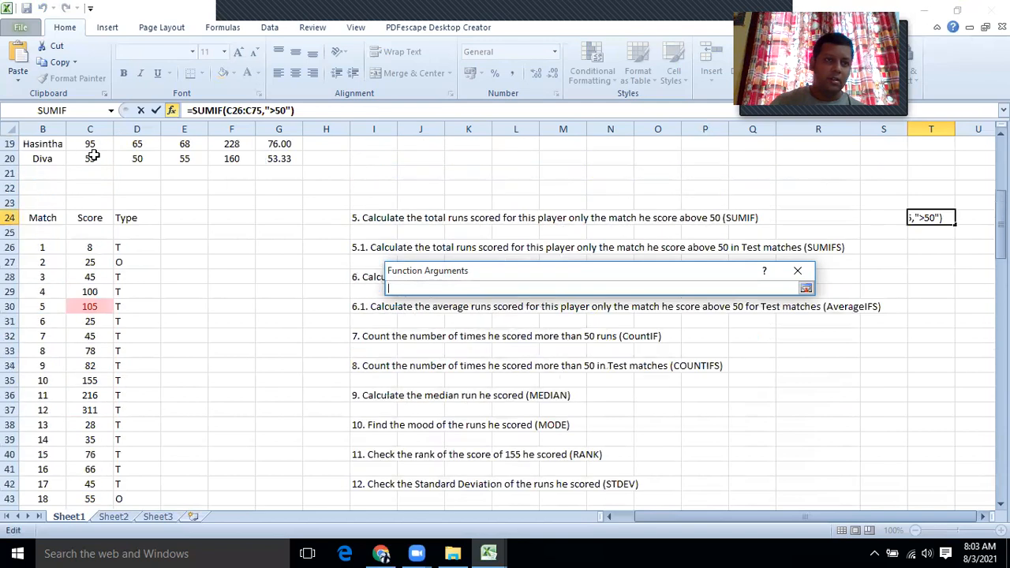
left_click(90, 247)
left_click_drag(93, 272, 87, 483)
left_click(805, 288)
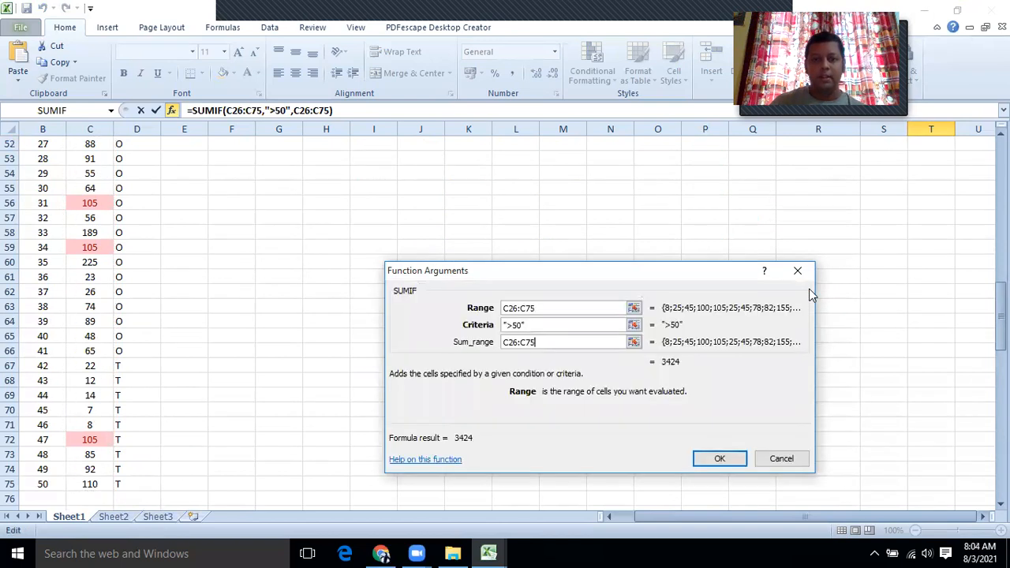
left_click(716, 457)
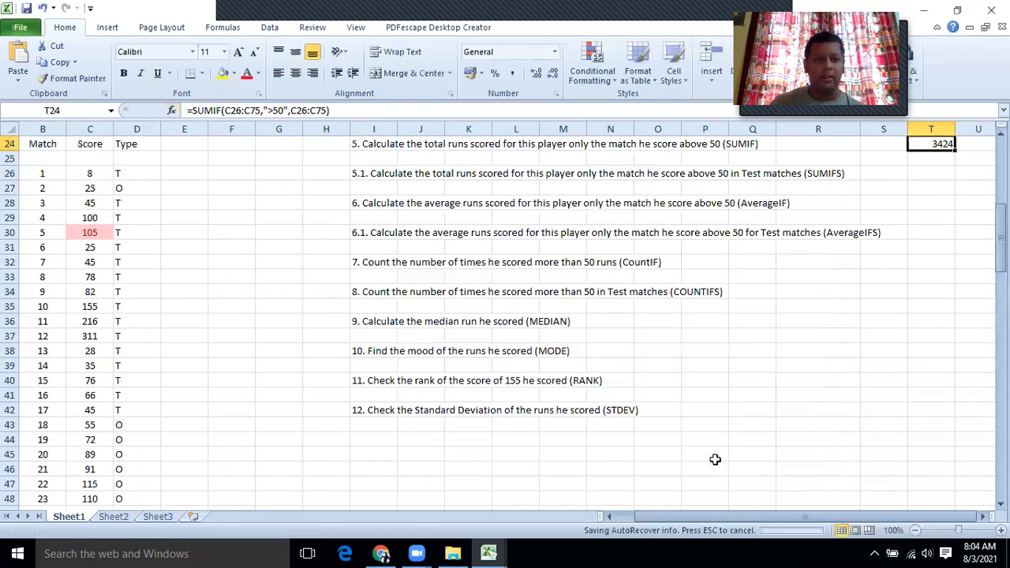
Step: Find the SUMIFS function and insert it in cell T26 for question 5.1
scroll(628, 348, "up", 2)
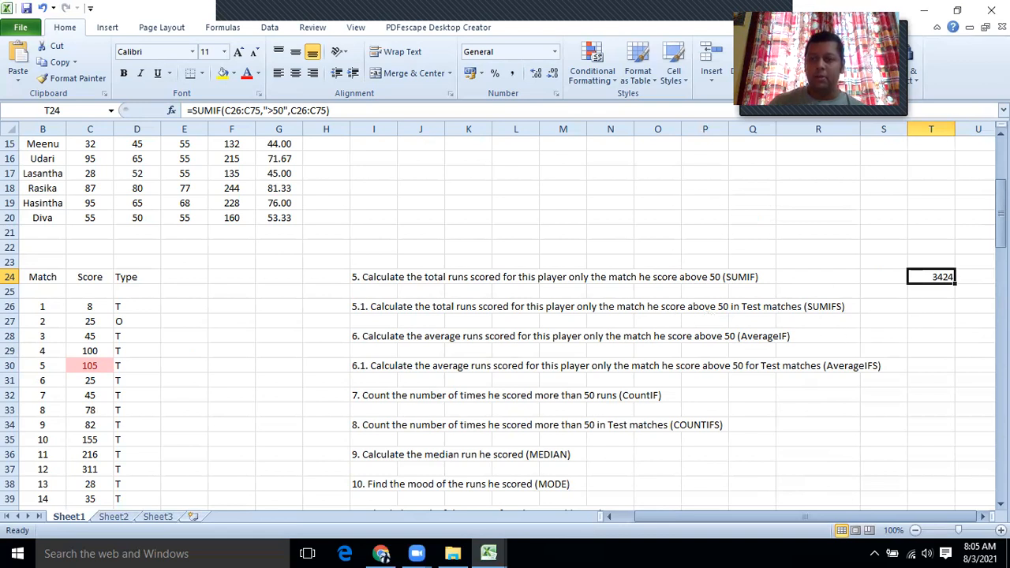
left_click(933, 310)
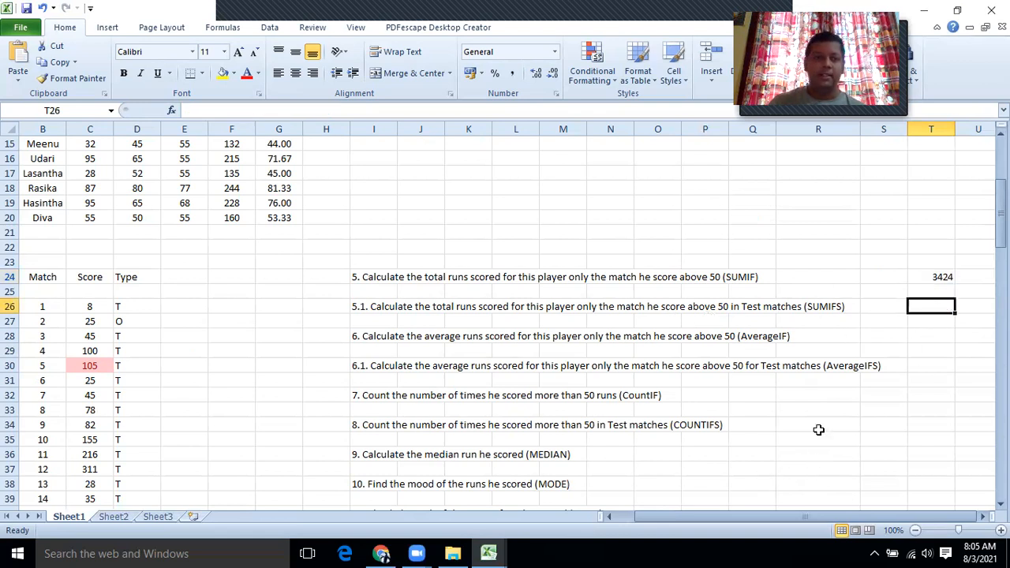
left_click(171, 110)
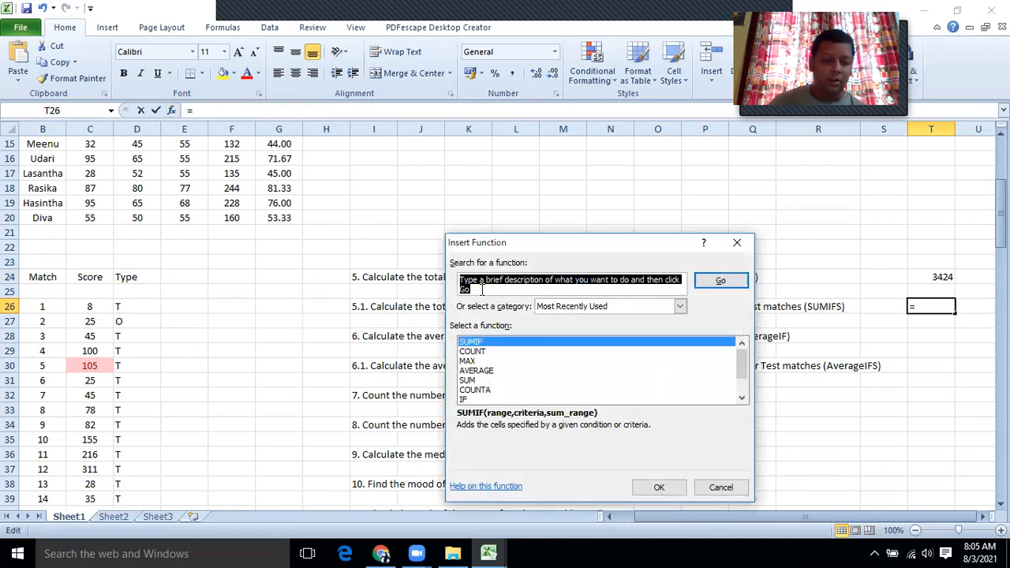
type("SUMIFS")
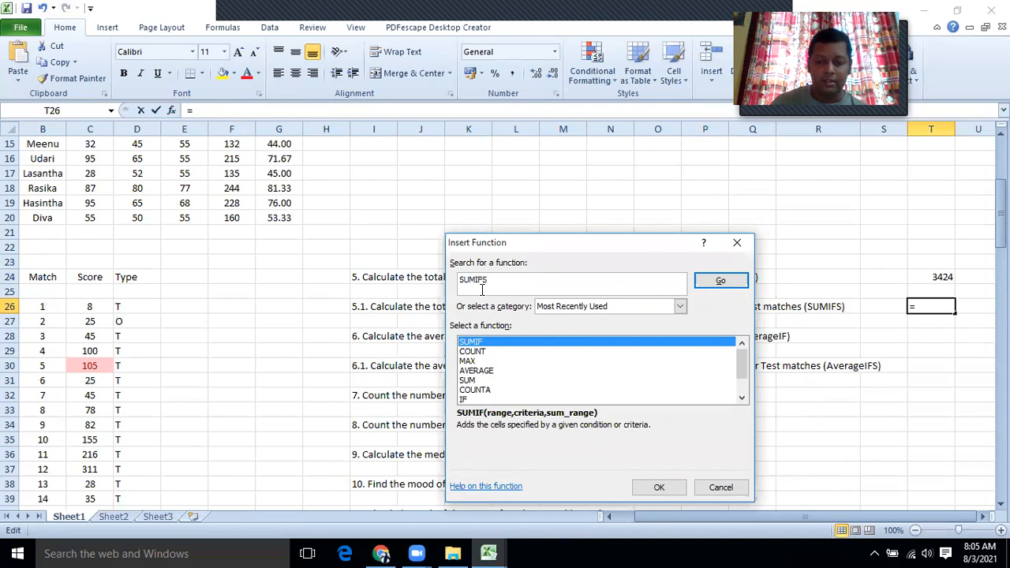
key("Return")
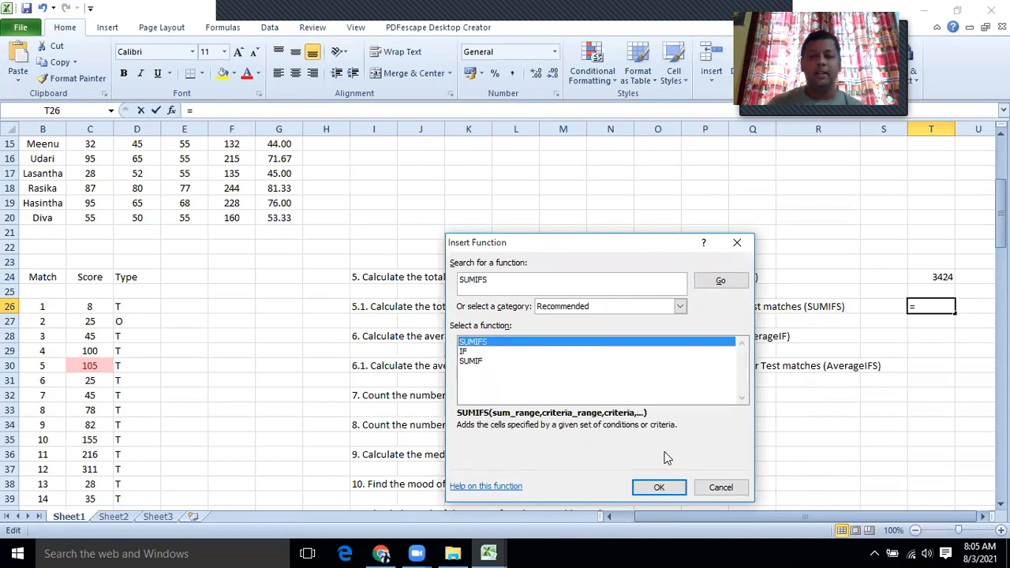
left_click(659, 487)
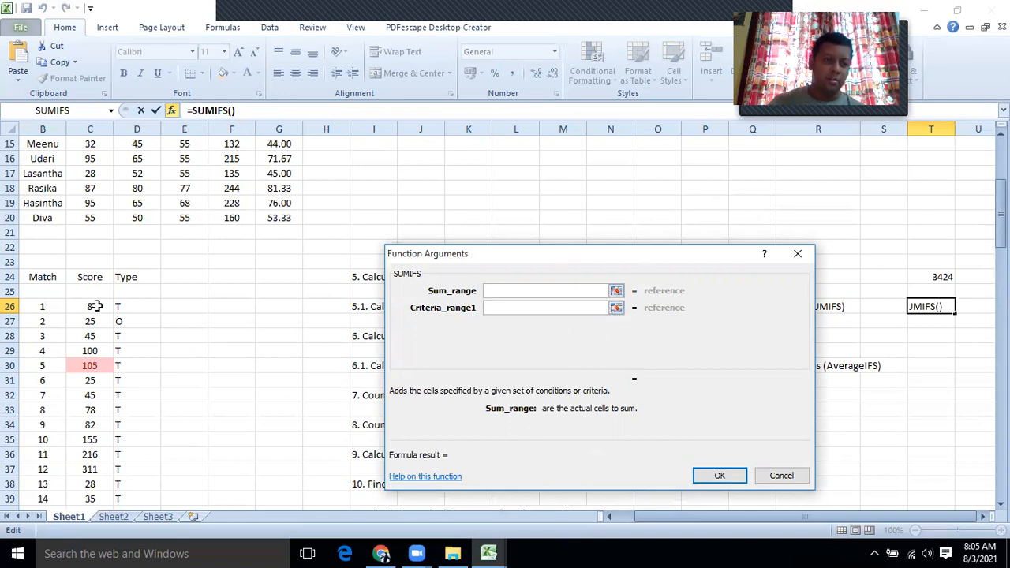
Step: Set both the SUMIFS sum range and first criteria range to the scores in C26:C75, with >50 as the first criterion
left_click_drag(94, 306, 135, 470)
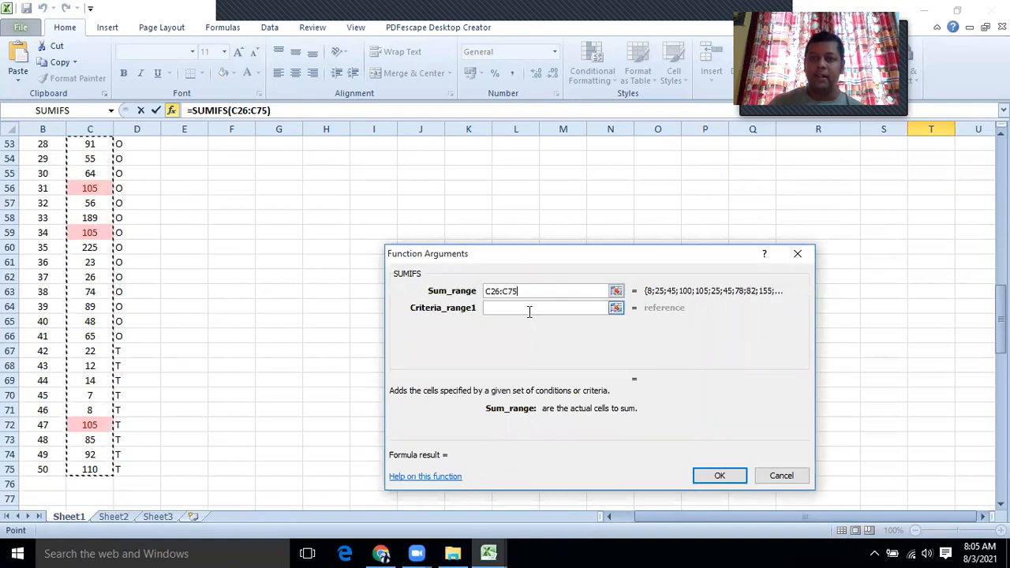
left_click(615, 307)
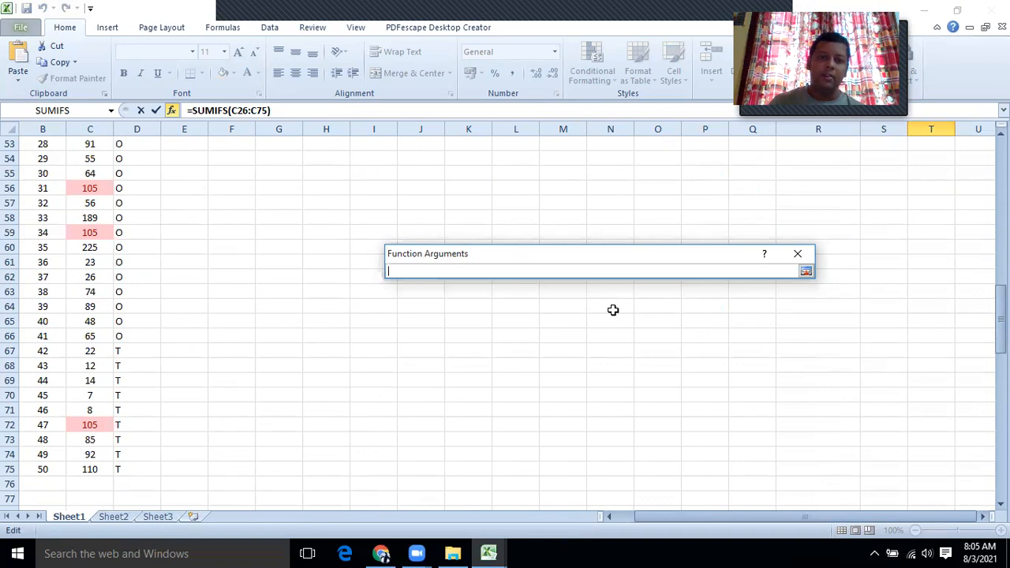
scroll(223, 304, "up", 11)
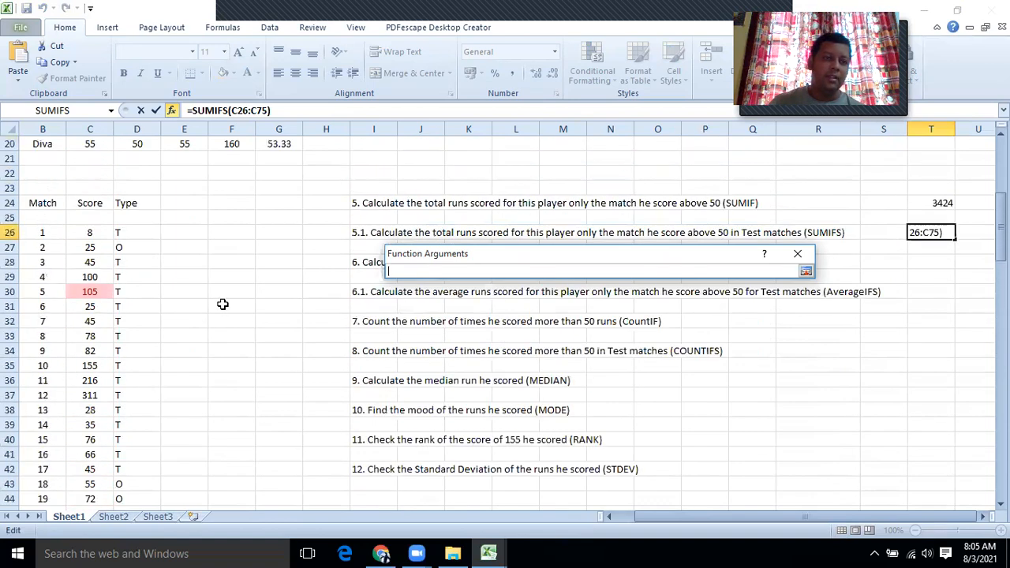
left_click_drag(102, 237, 90, 483)
left_click(805, 271)
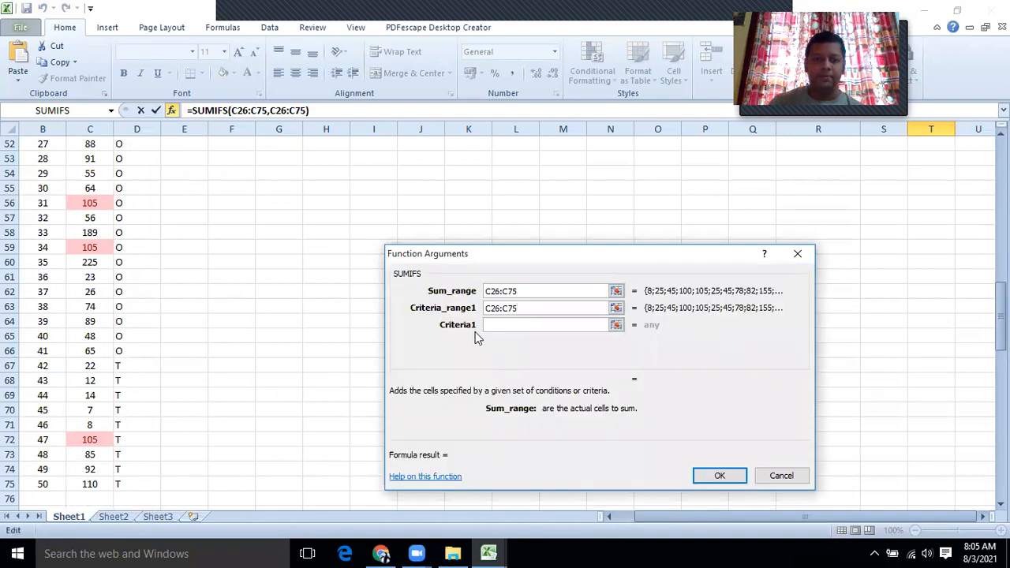
left_click(504, 325)
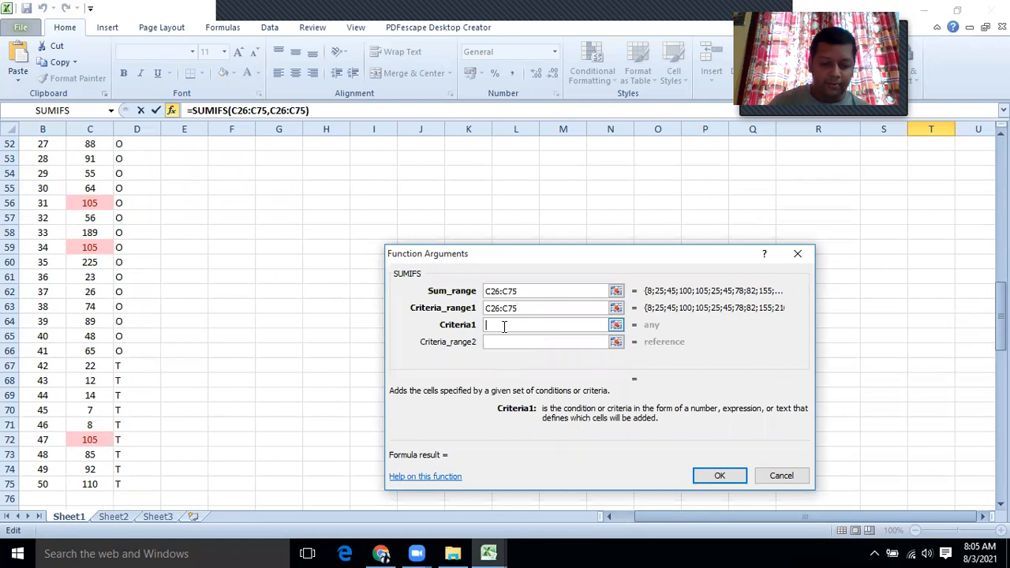
type(">50")
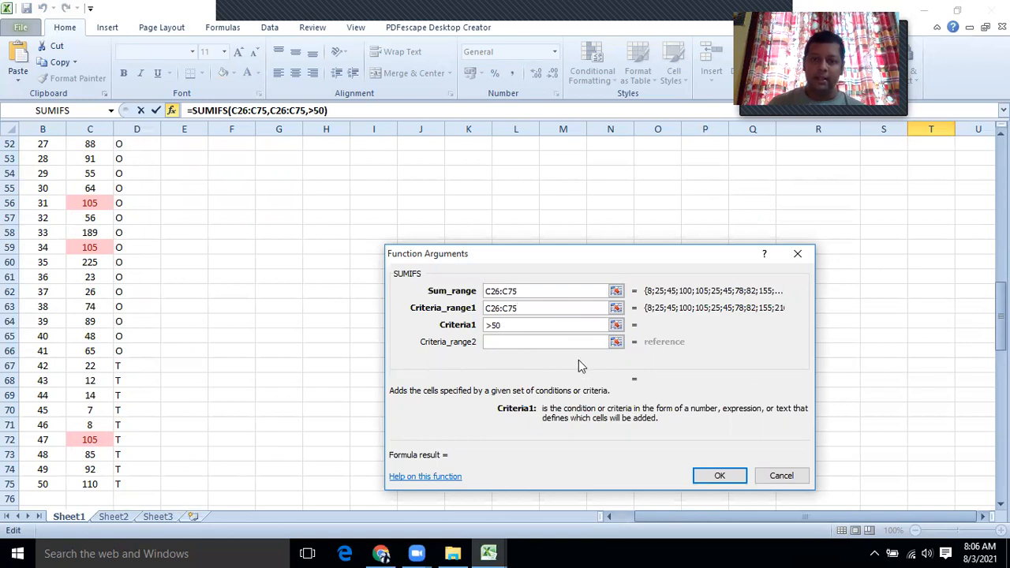
Step: Set the second SUMIFS criteria range to the match types in D26:D75 with criterion T, and complete the function
left_click(616, 342)
scroll(242, 332, "up", 12)
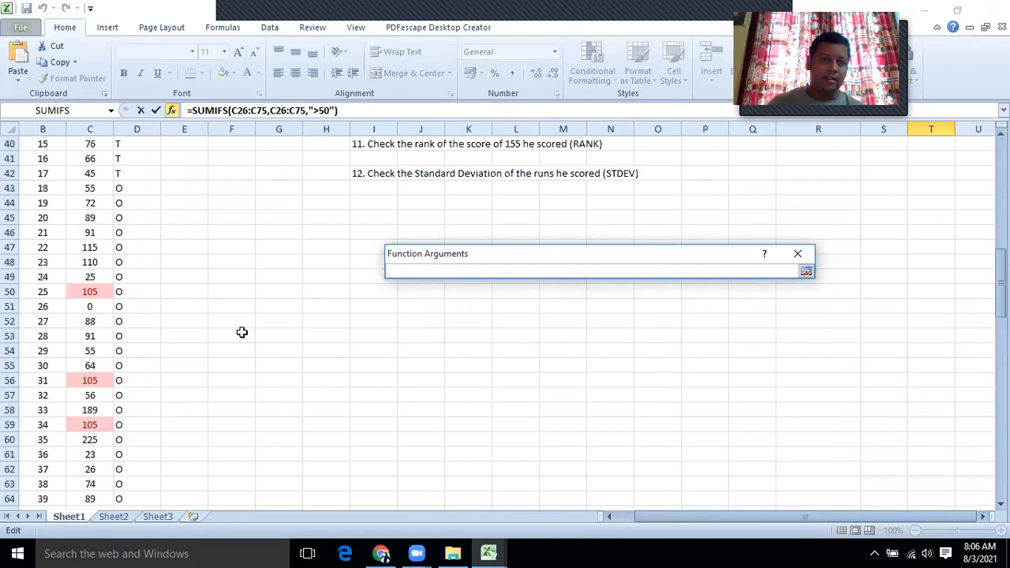
left_click_drag(146, 291, 139, 465)
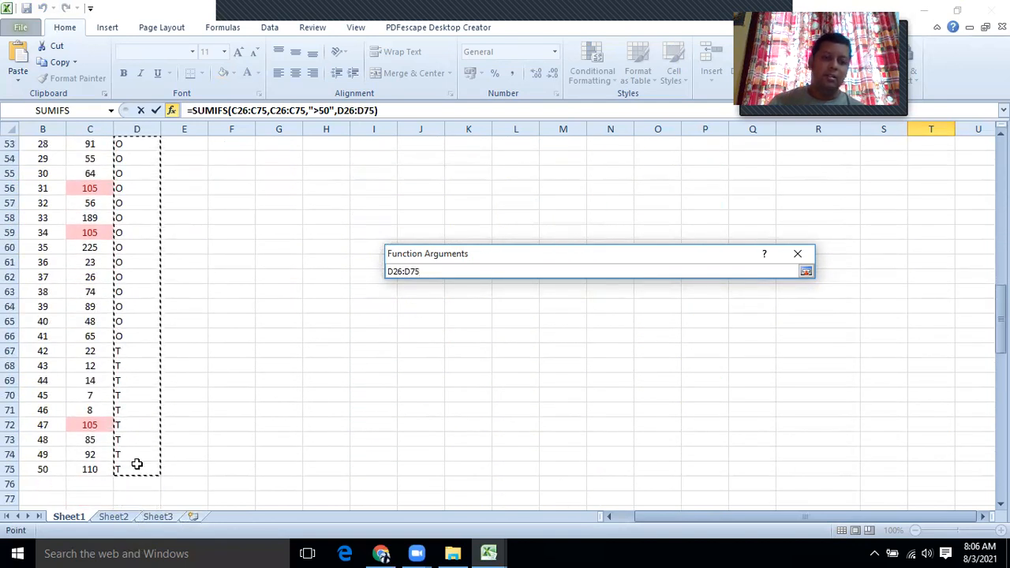
left_click(806, 272)
left_click(523, 360)
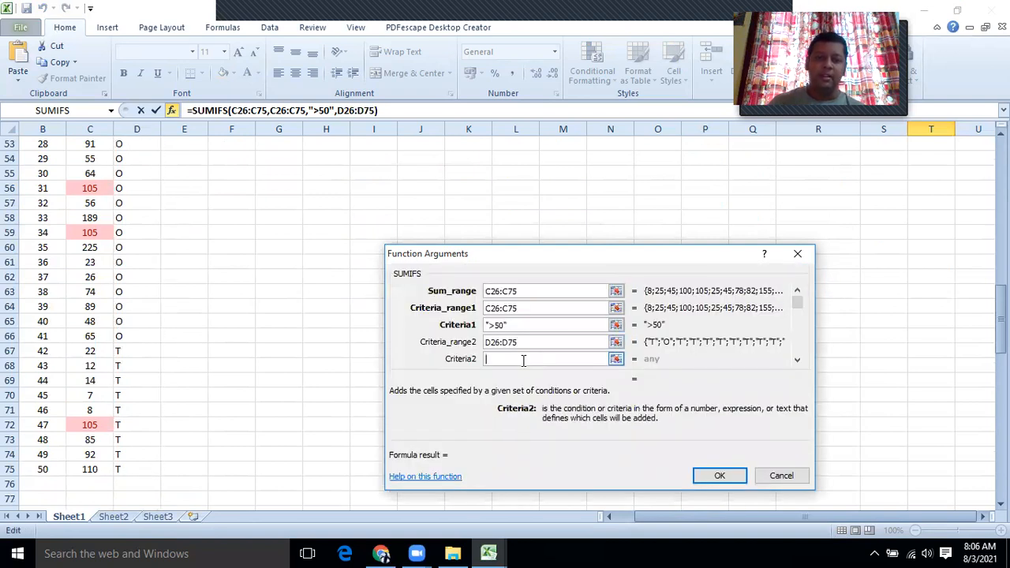
type("T")
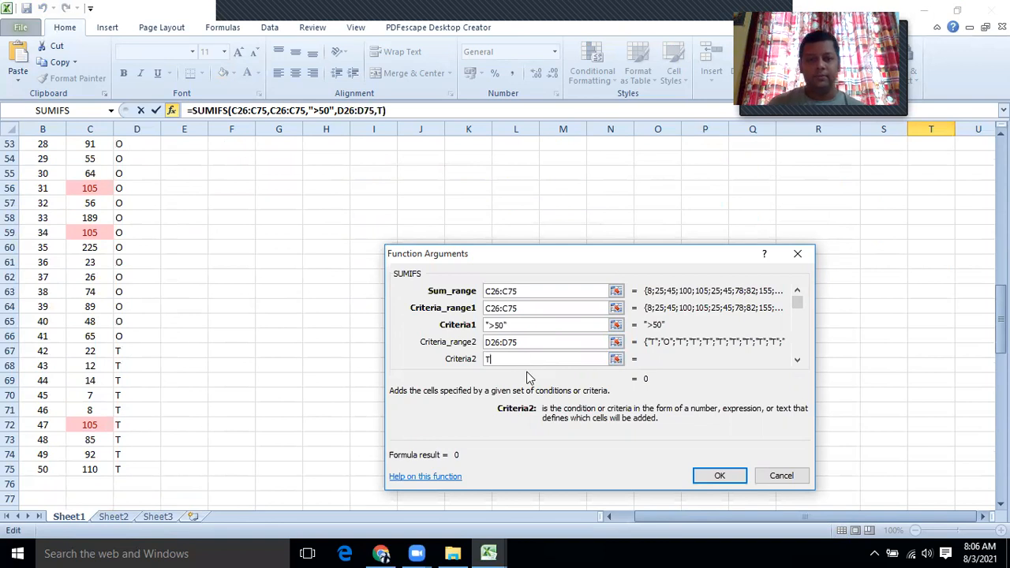
left_click(528, 325)
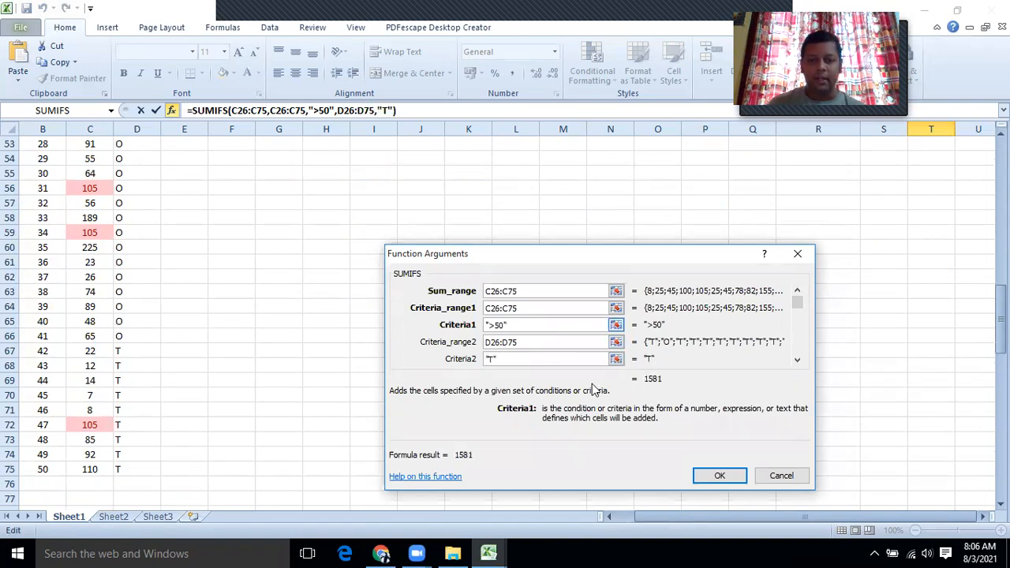
left_click(719, 476)
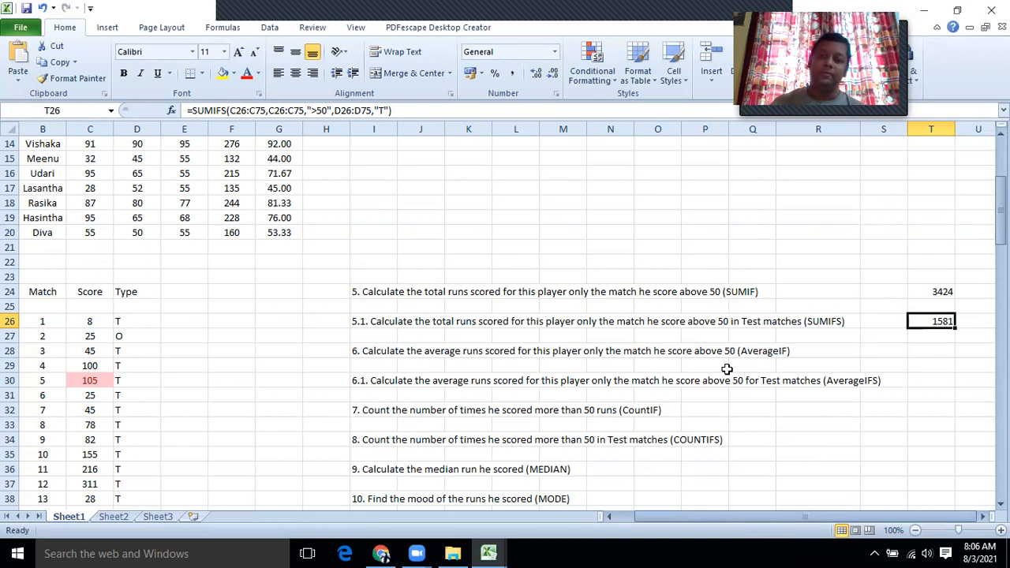
Step: Find the AVERAGEIF function and insert it in cell T28 for question 6
left_click(923, 348)
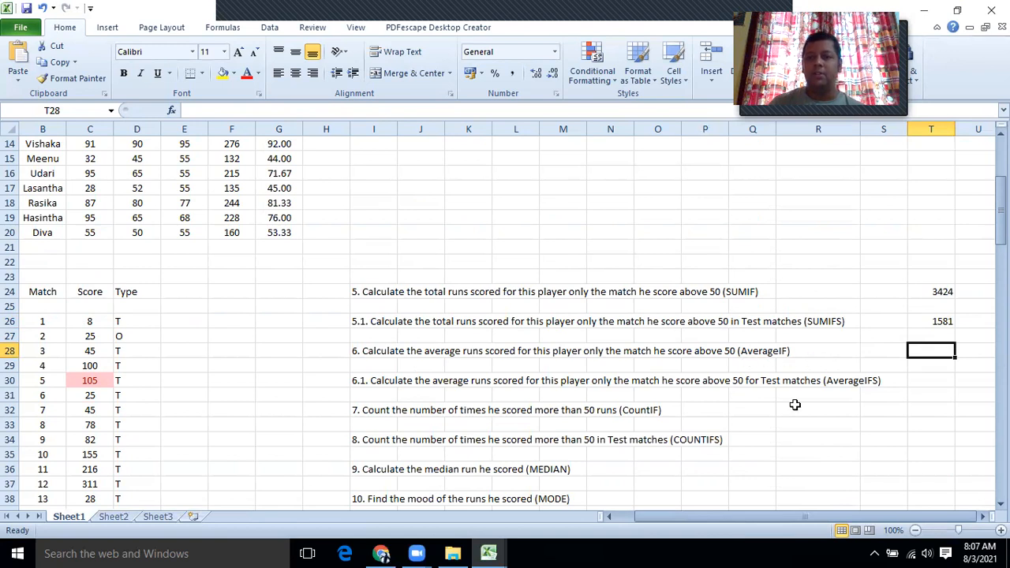
left_click(171, 110)
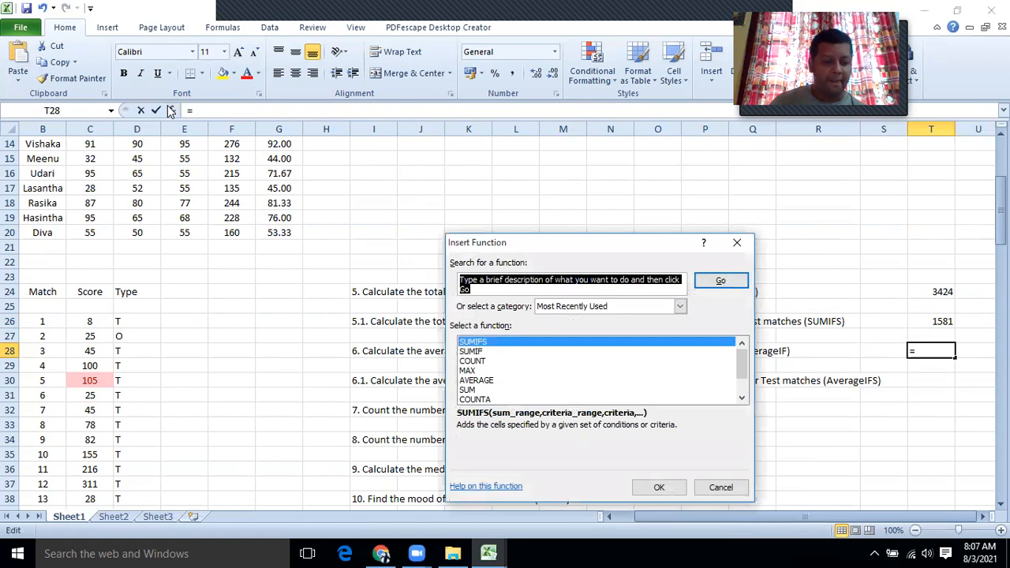
type("AverageIF")
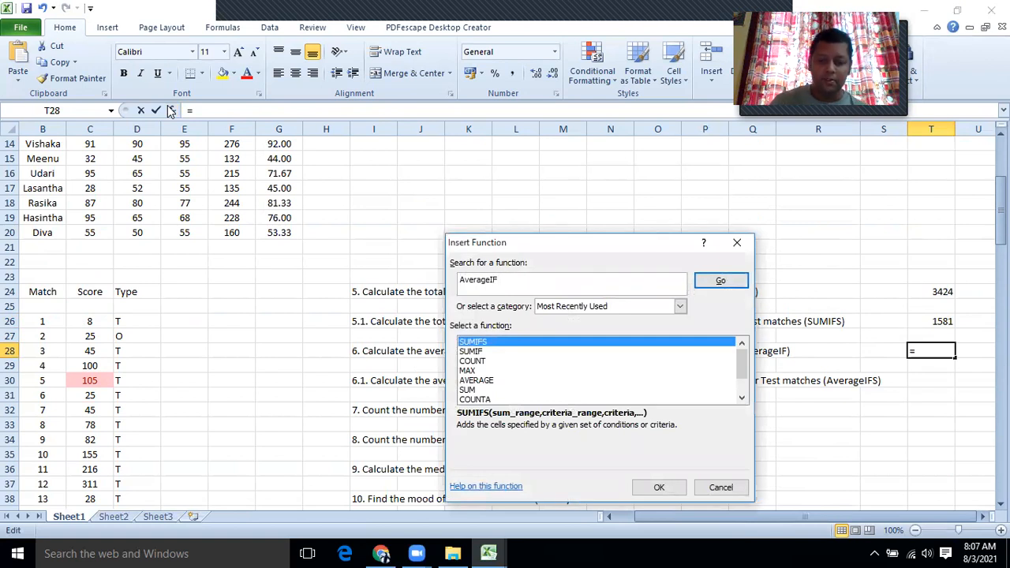
key("Return")
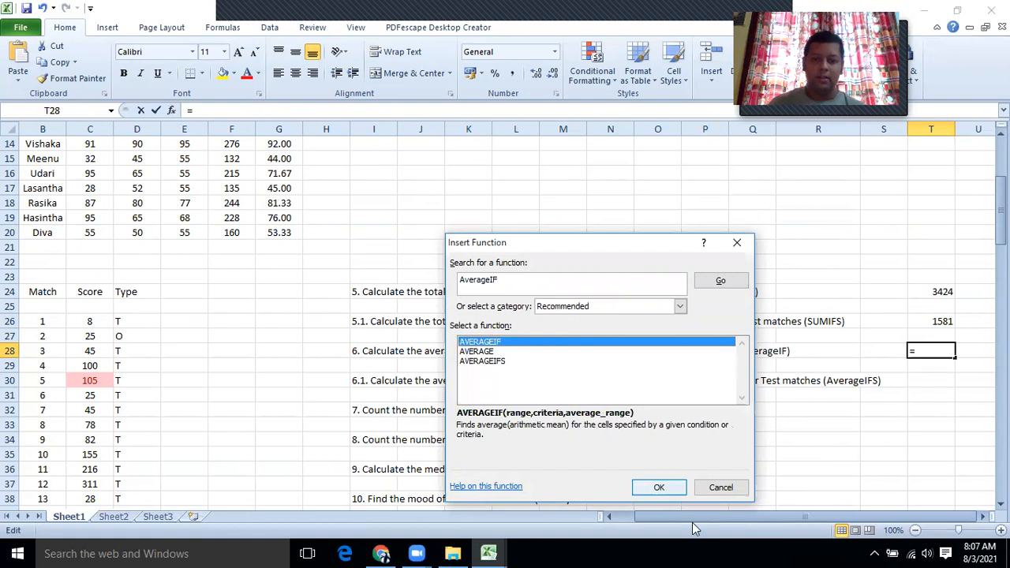
left_click(659, 489)
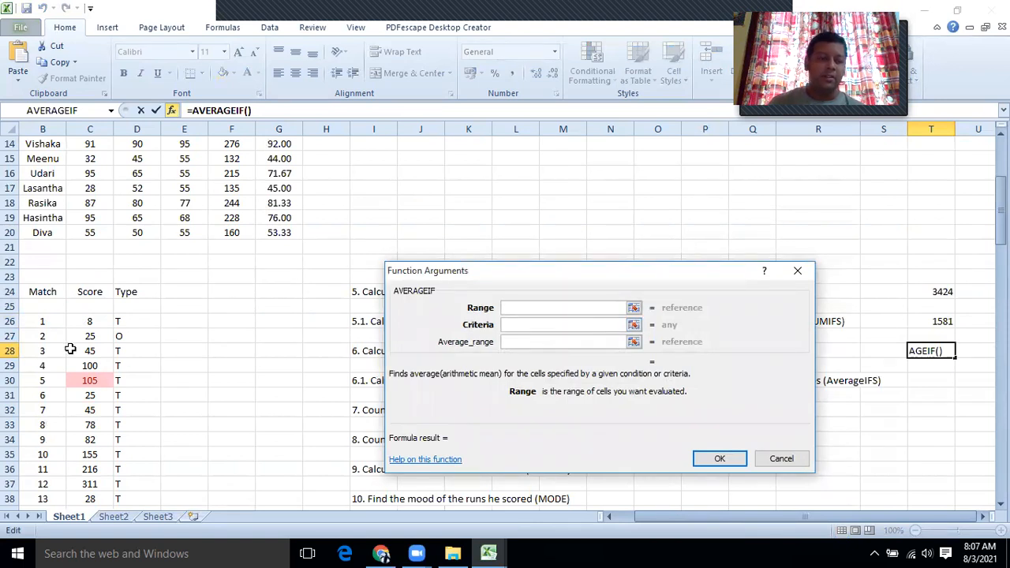
Step: Set the AVERAGEIF range to the scores in C26:C75 and its criteria to >50
left_click_drag(77, 324, 79, 482)
left_click(582, 327)
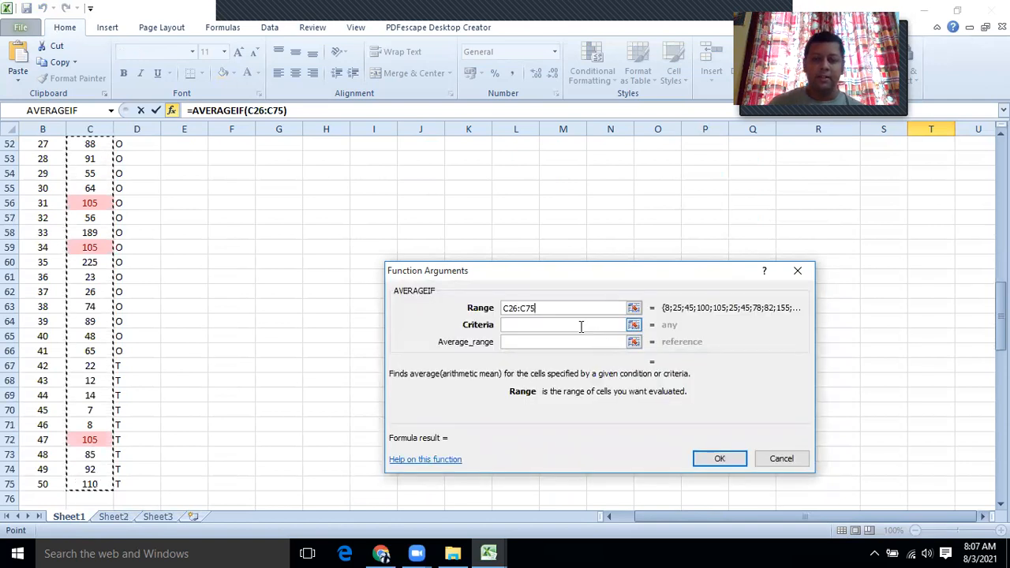
type(">50")
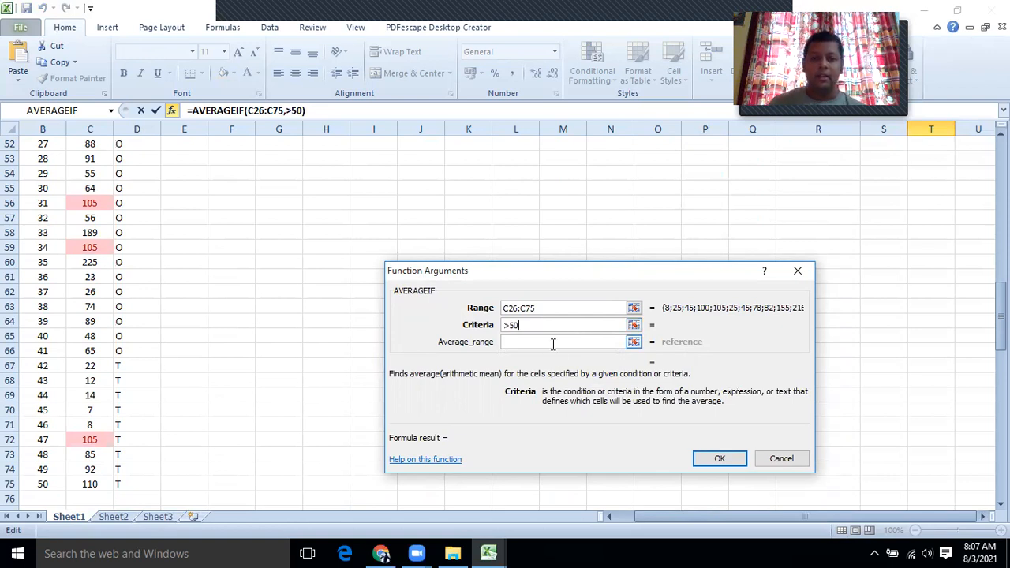
Step: Set the AVERAGEIF average range to the scores in C26:C75 and complete the function
left_click(553, 344)
scroll(270, 354, "up", 4)
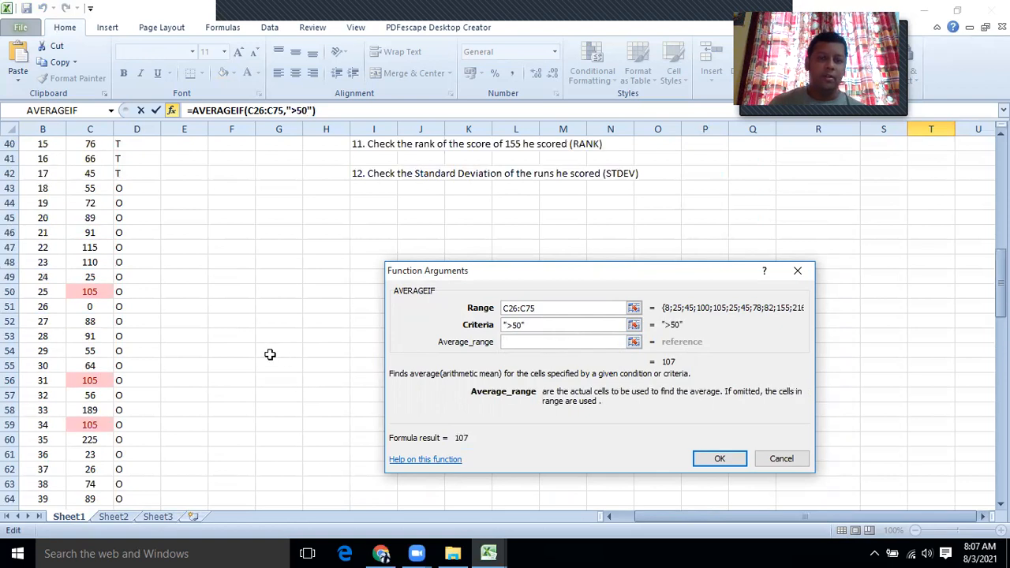
scroll(270, 354, "up", 7)
left_click_drag(90, 250, 81, 455)
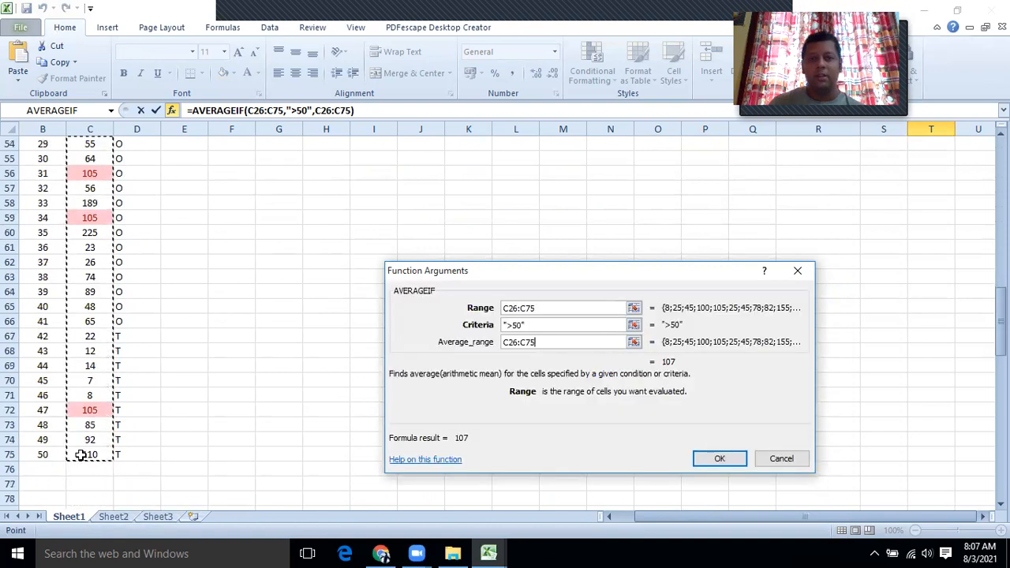
left_click(719, 458)
Step: Find the AVERAGEIFS function and insert it in cell T30 for question 6.1
scroll(718, 459, "up", 3)
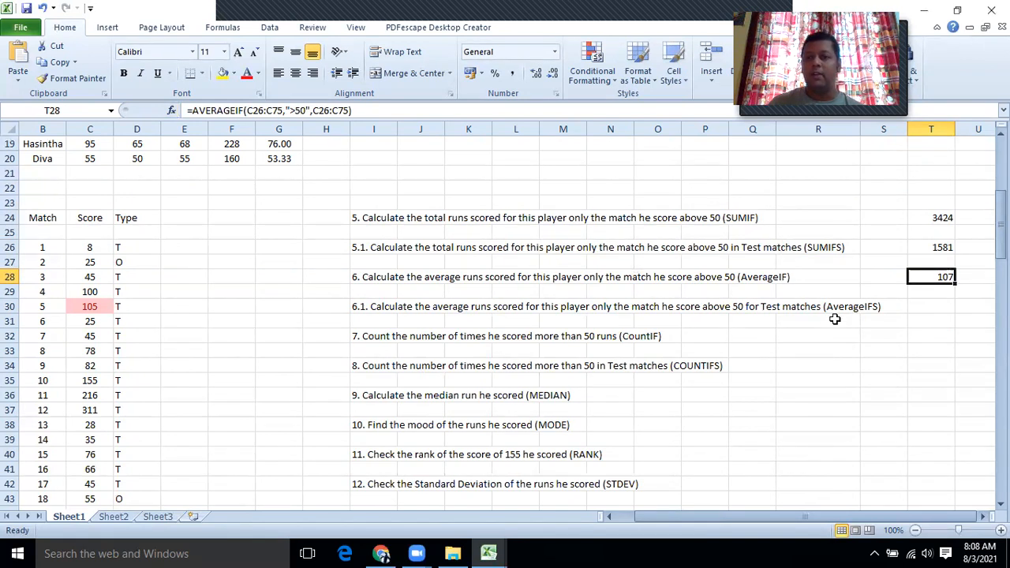
left_click(932, 306)
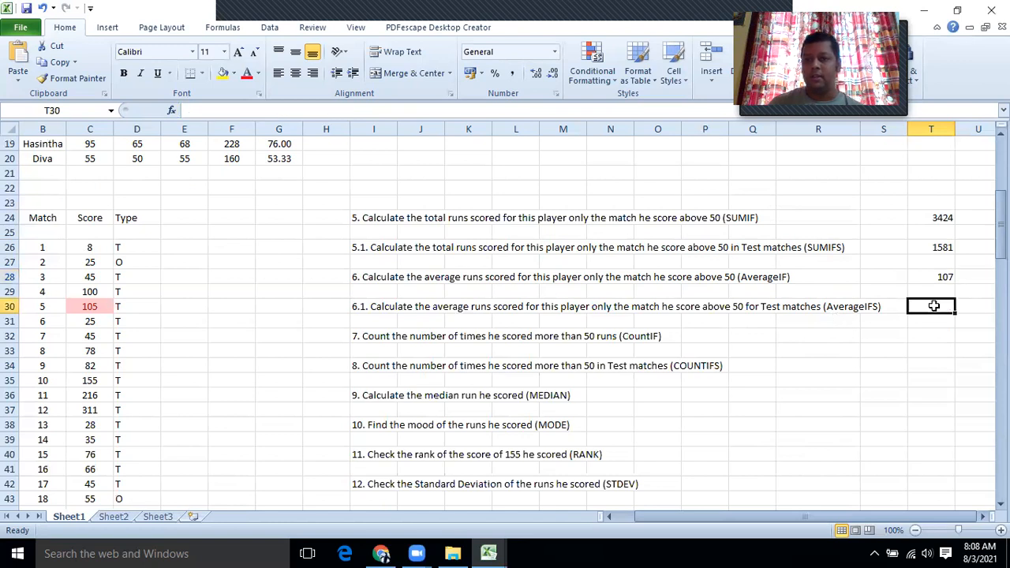
left_click(172, 111)
type("AVERAGEIFS")
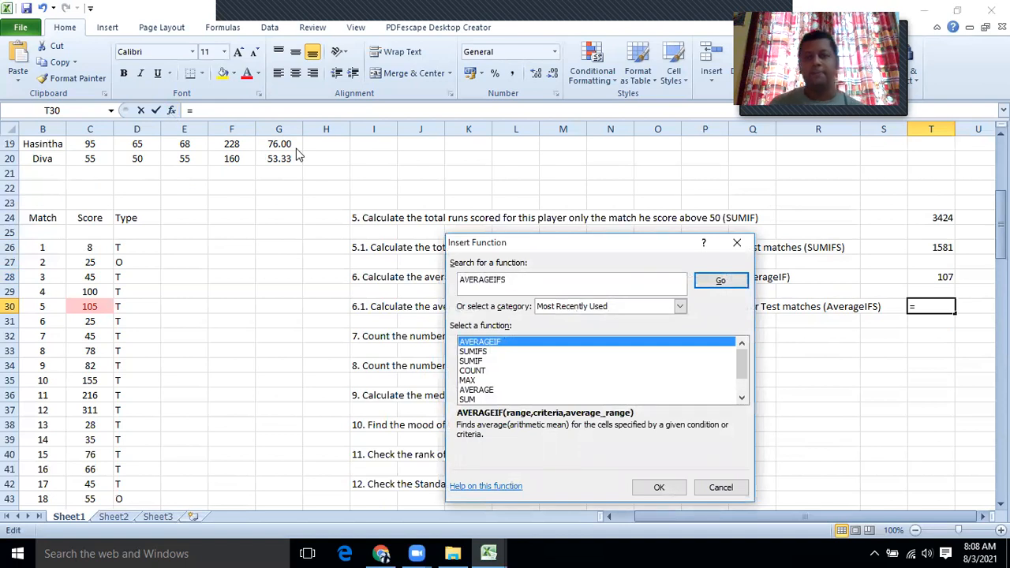
left_click(720, 283)
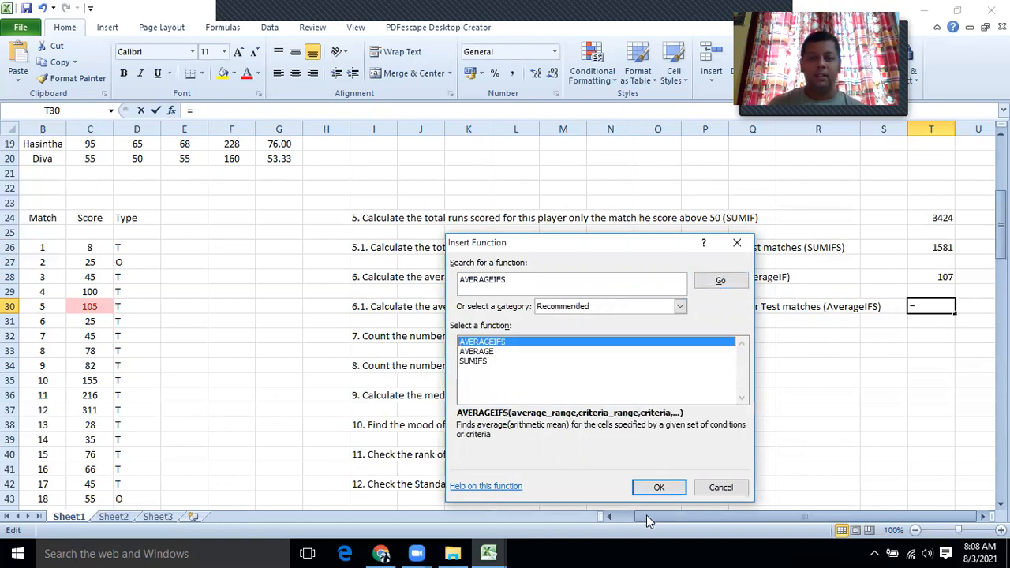
left_click(658, 487)
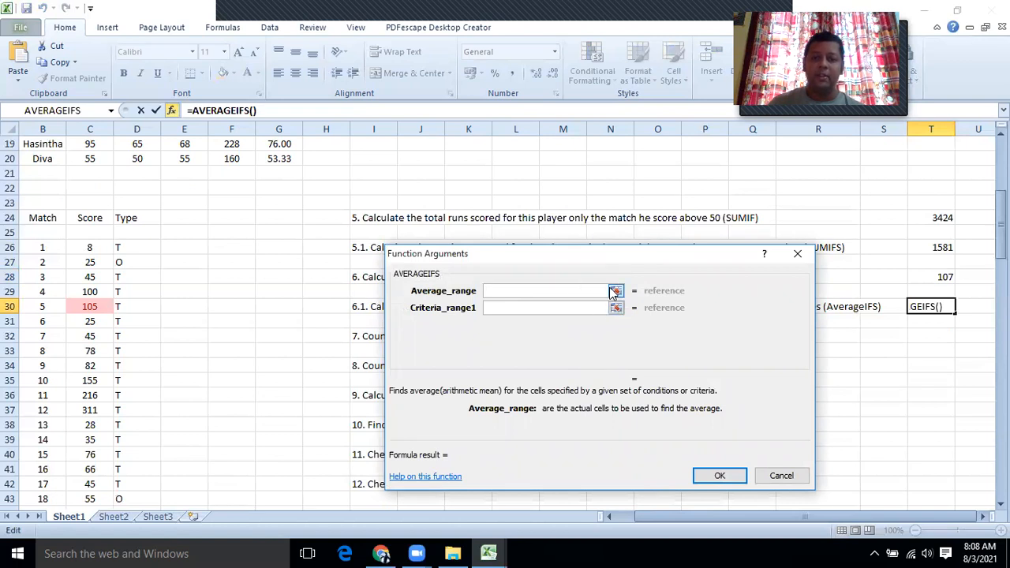
Step: Set the AVERAGEIFS average range to the scores in C26:C75
left_click(615, 291)
left_click_drag(75, 249, 84, 480)
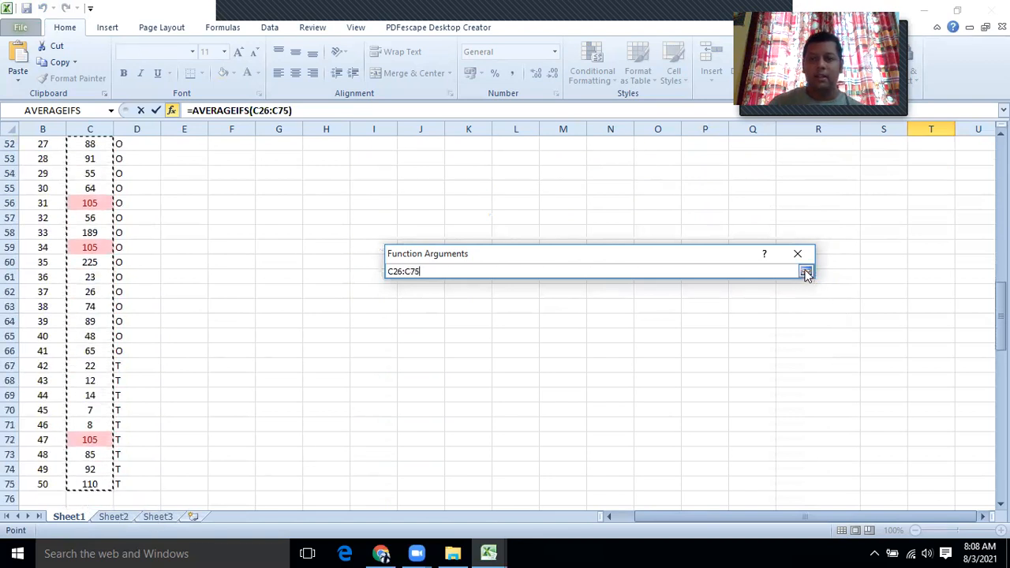
left_click(805, 272)
Step: Set the first AVERAGEIFS criteria range to the scores in C26:C75 with criterion >50
left_click(502, 307)
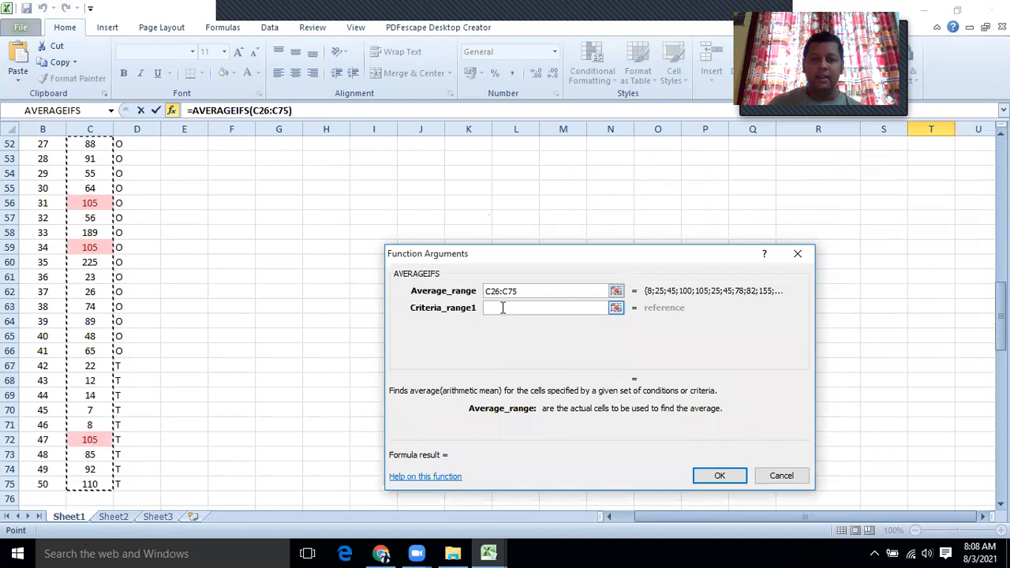
left_click(616, 308)
scroll(259, 393, "up", 1)
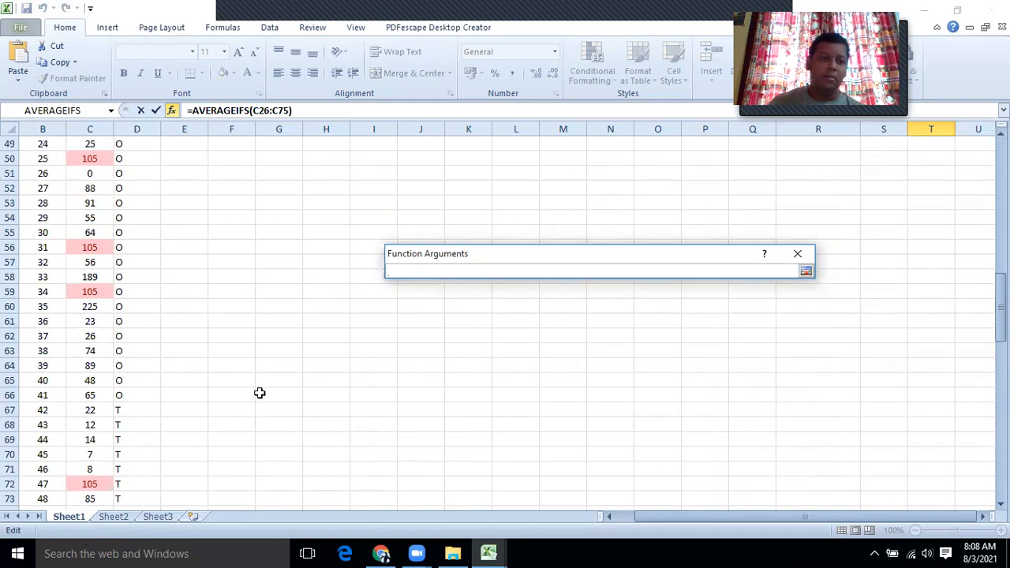
scroll(259, 392, "up", 9)
left_click(93, 199)
left_click_drag(93, 200, 93, 483)
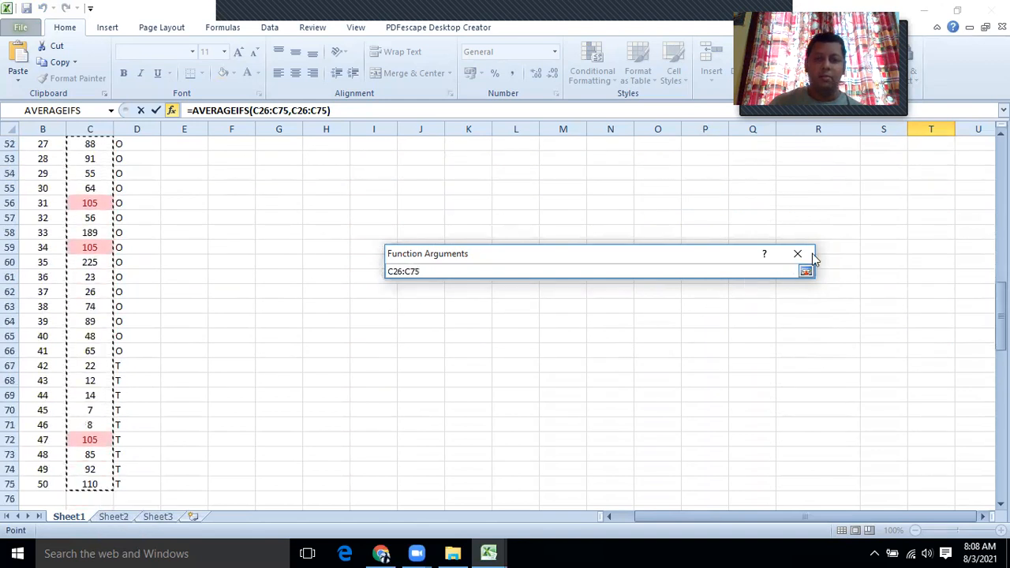
left_click(805, 271)
left_click(533, 327)
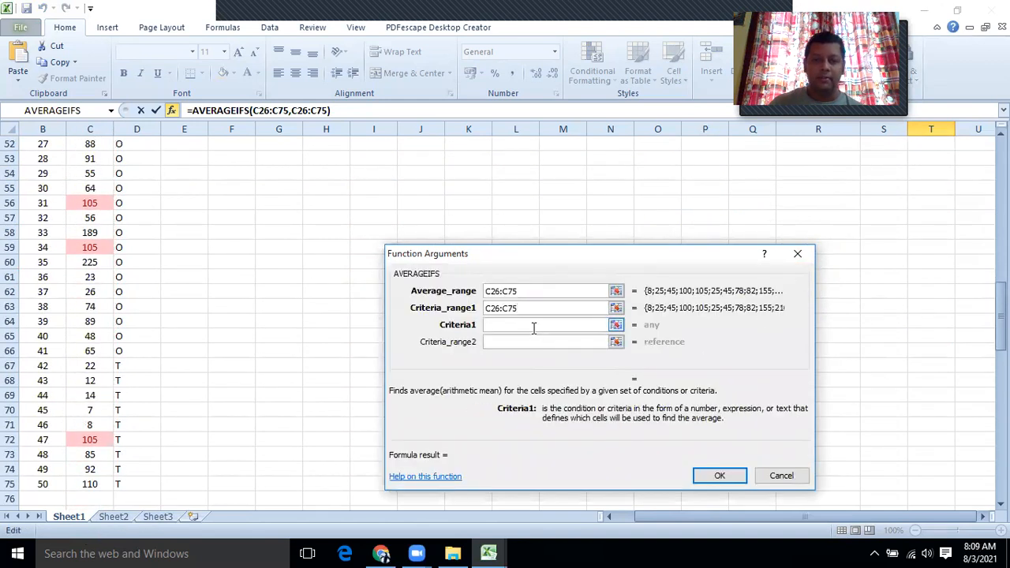
type(">50")
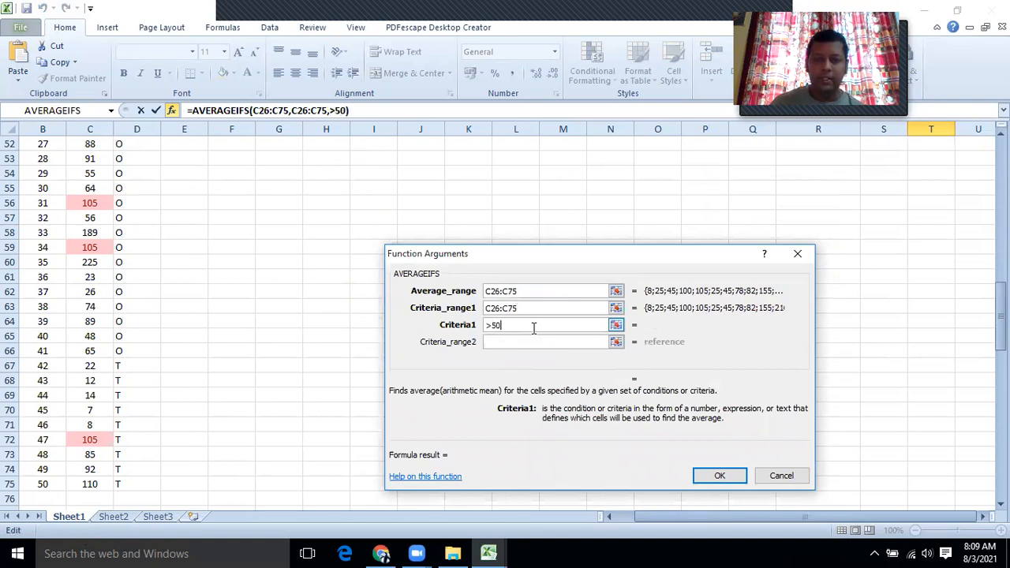
Step: Set the second AVERAGEIFS criteria range to the match types in D26:D75 with criterion T, and complete the function
left_click(557, 342)
left_click(545, 341)
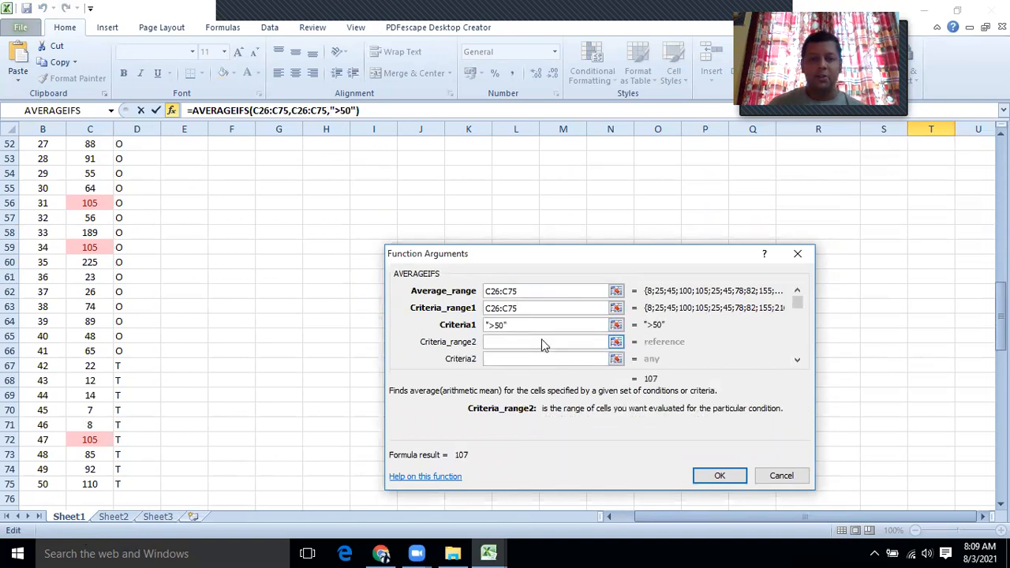
scroll(147, 236, "up", 12)
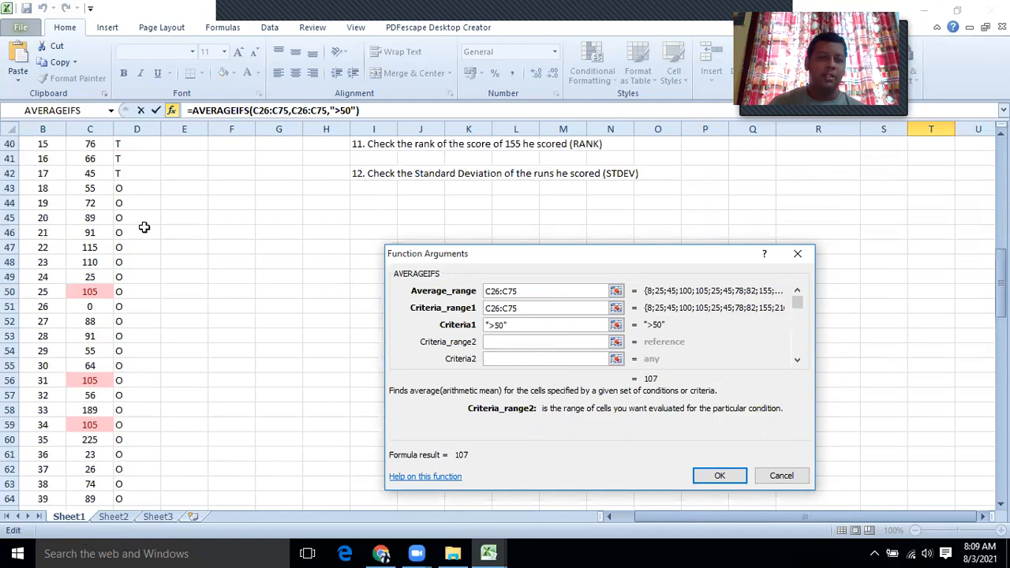
left_click_drag(140, 290, 130, 474)
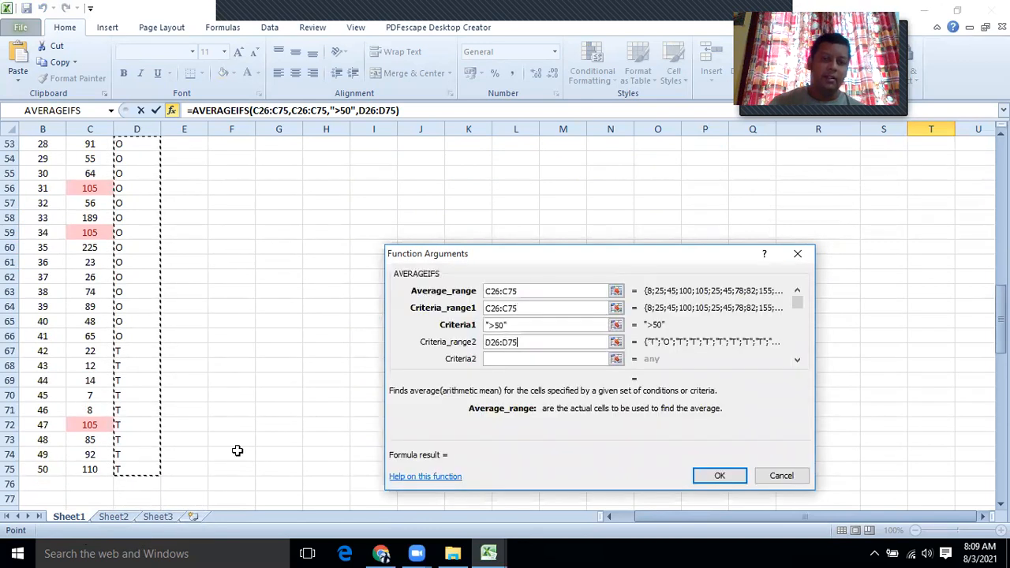
left_click(542, 358)
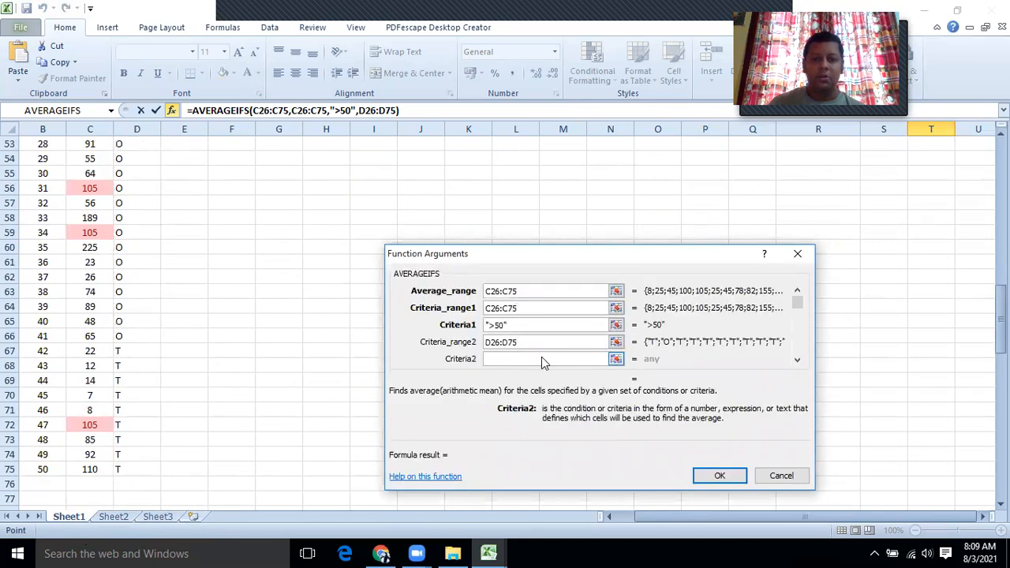
type("T")
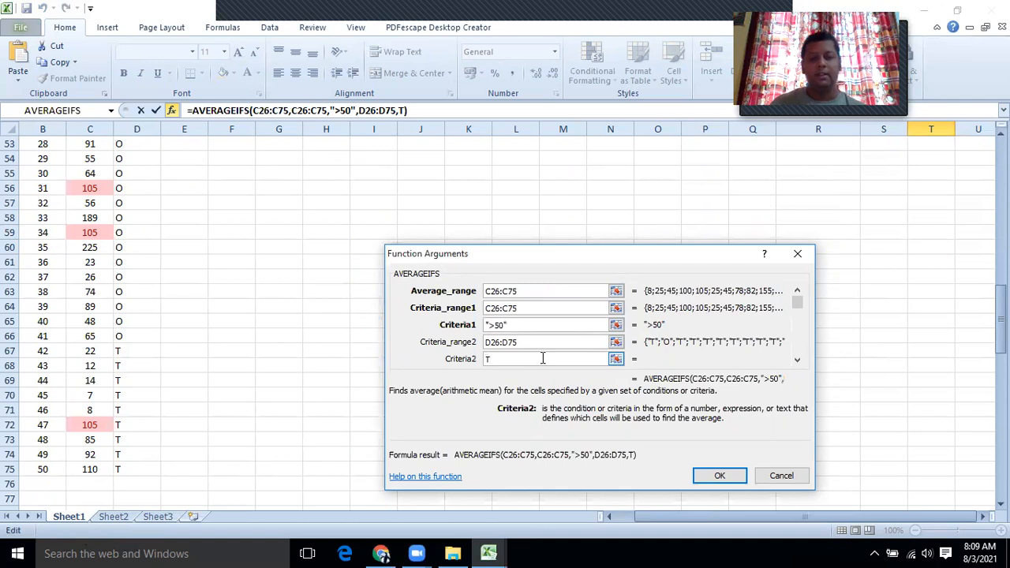
left_click(715, 476)
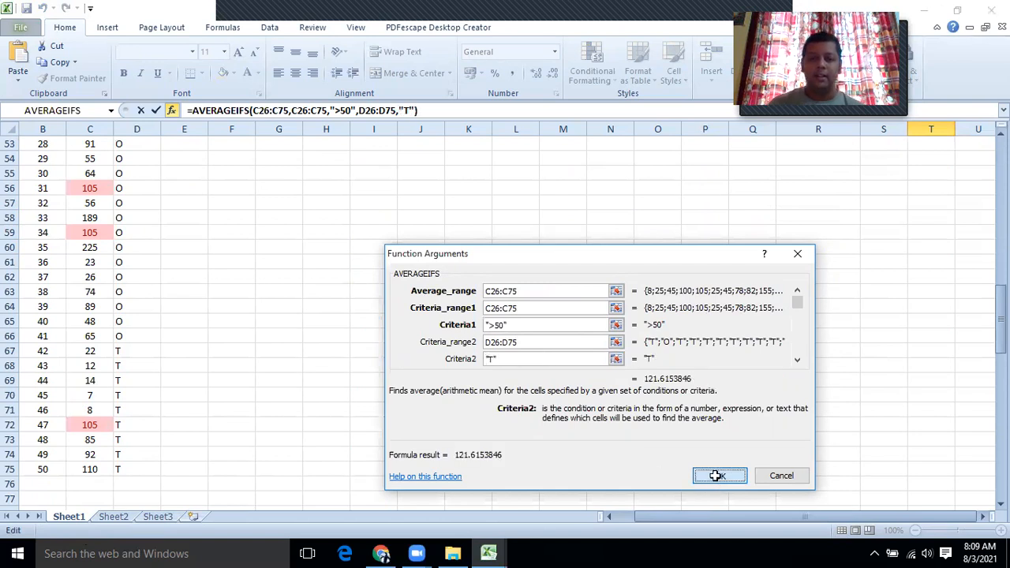
Step: Find the COUNTIF function and insert it in cell T32 for question 7
scroll(762, 368, "up", 3)
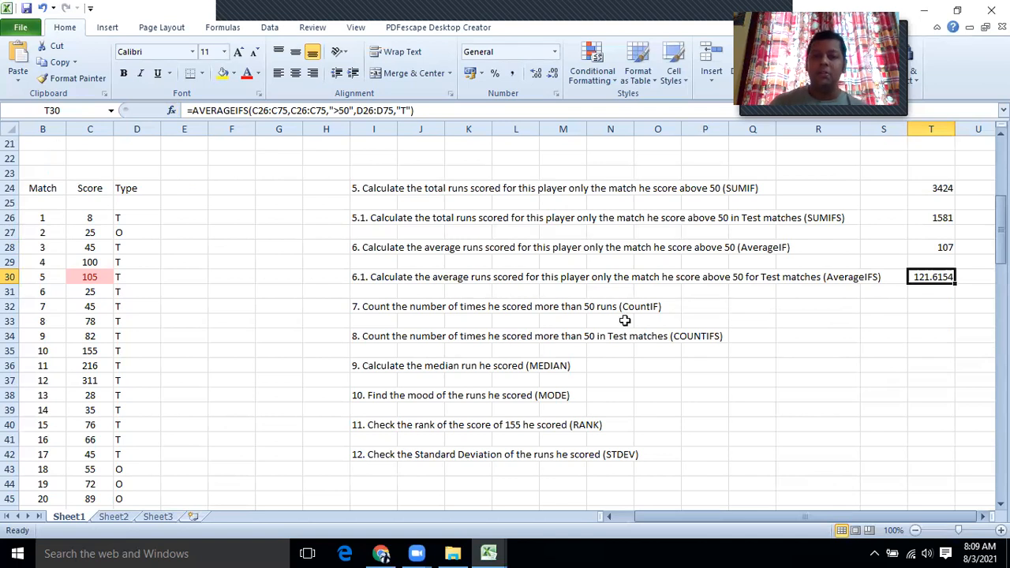
left_click(904, 303)
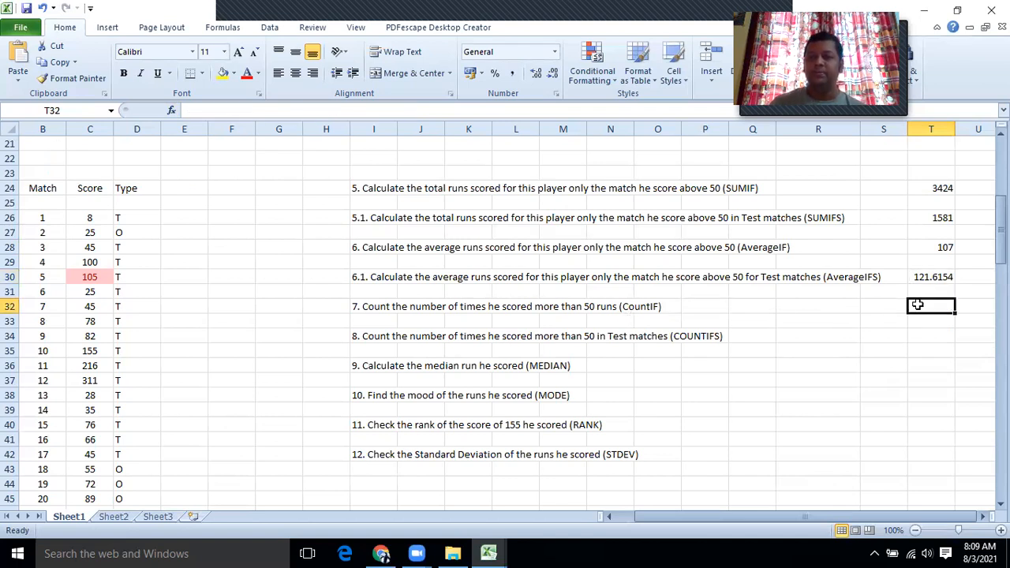
left_click(173, 110)
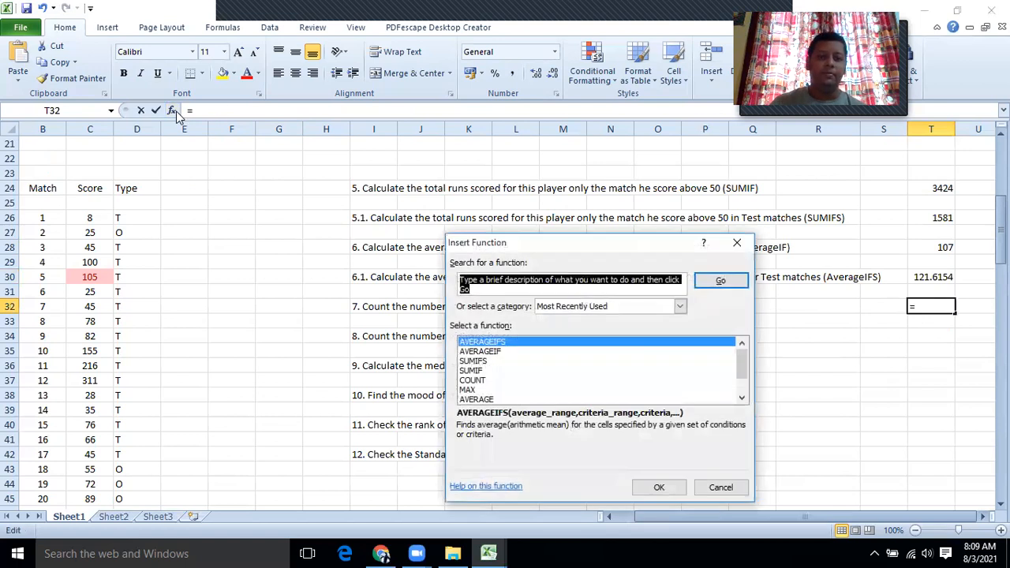
type("cOUN")
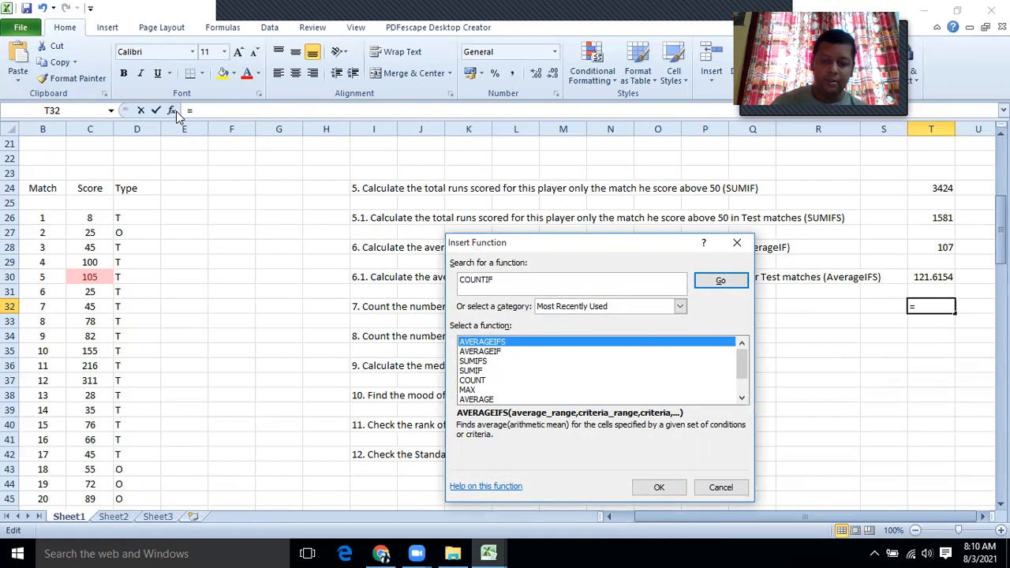
key("Return")
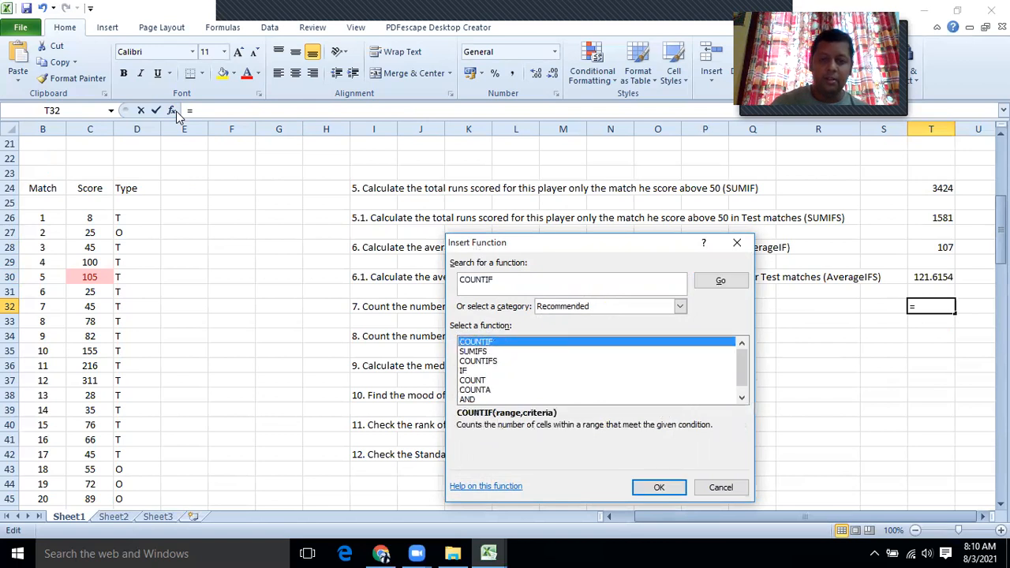
left_click(658, 487)
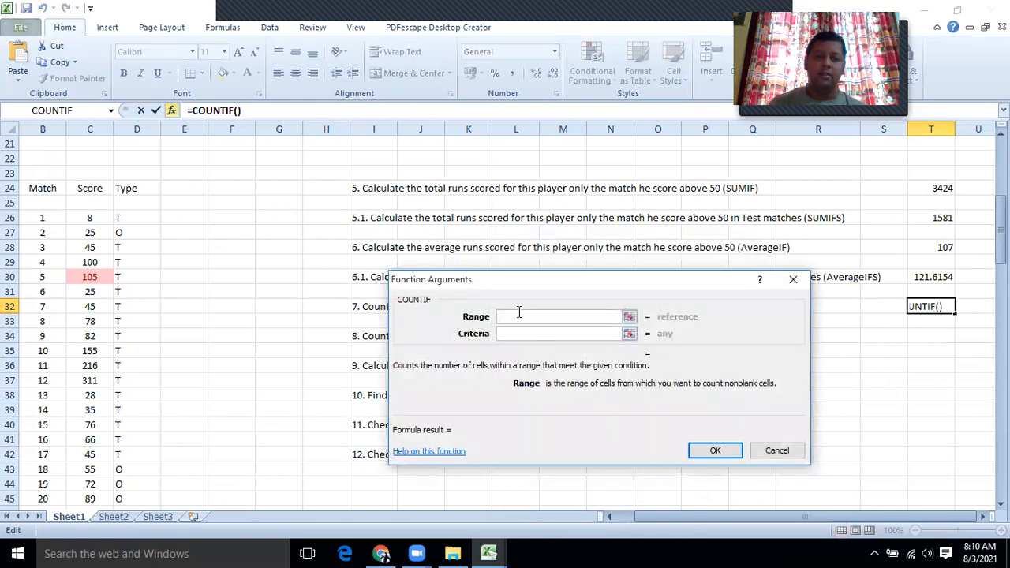
Step: Set the COUNTIF range to the scores in C26:C75 with criteria >50, and complete the function
left_click(629, 317)
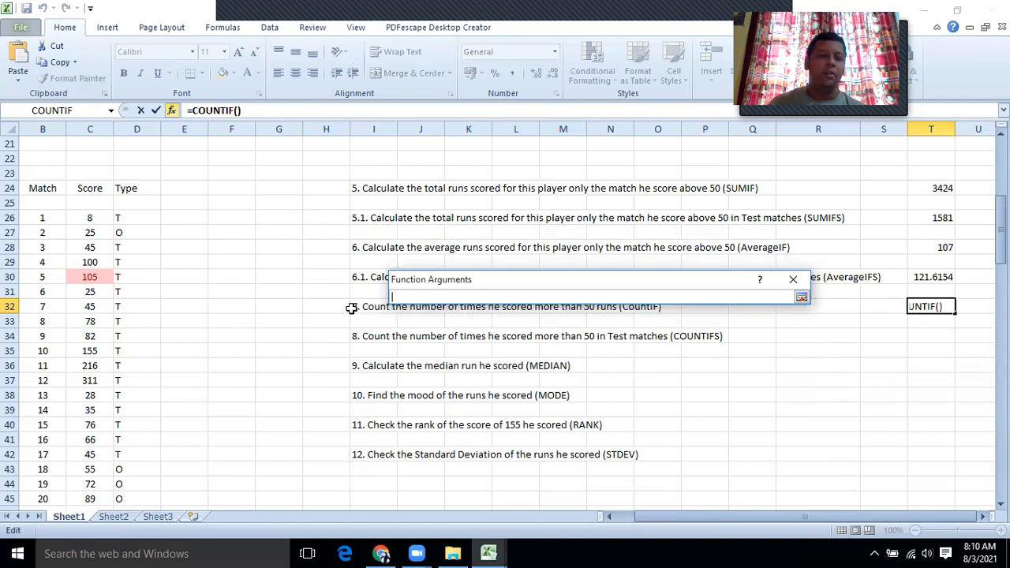
left_click_drag(93, 220, 87, 483)
left_click(802, 297)
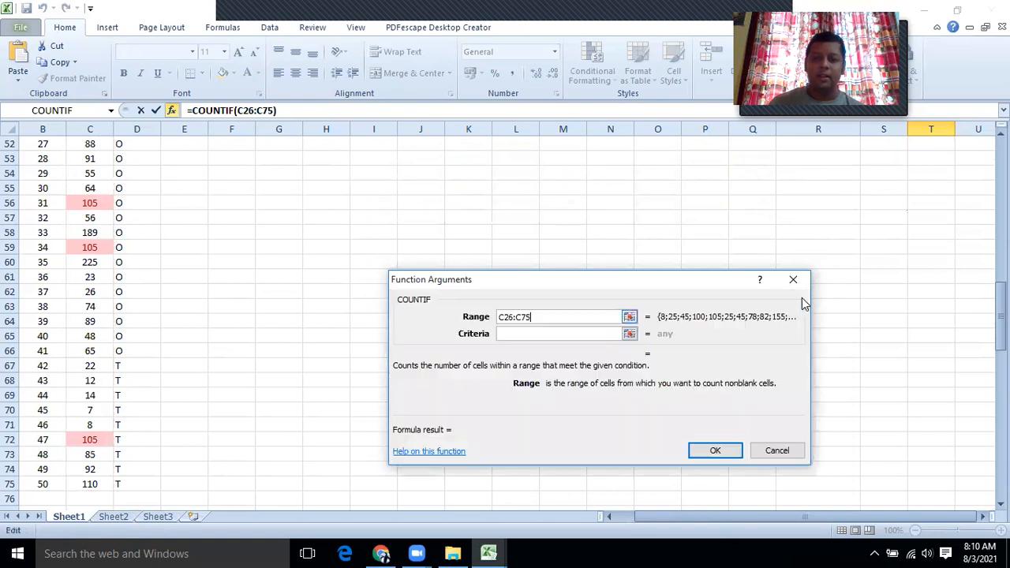
left_click(499, 334)
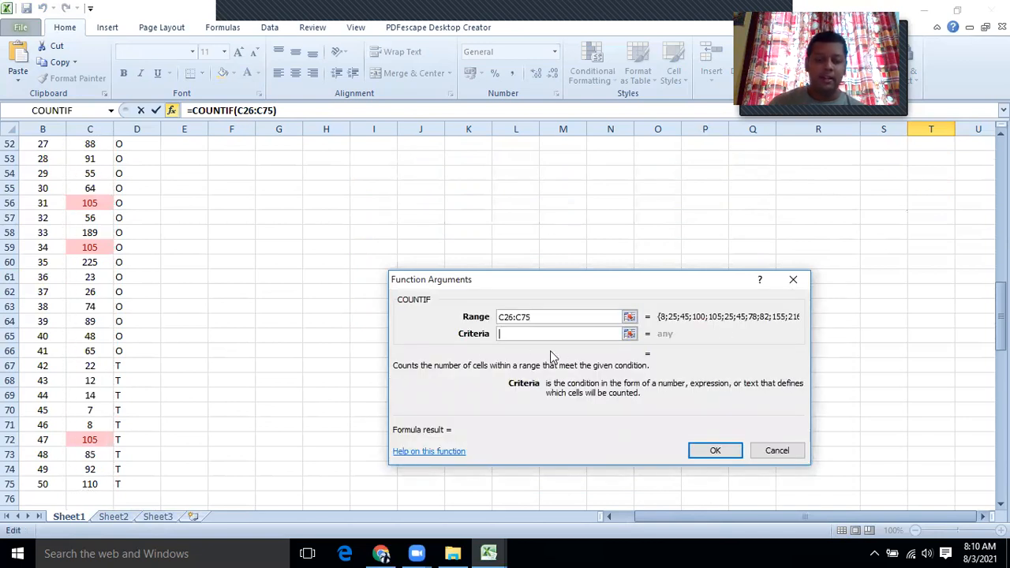
type(">50")
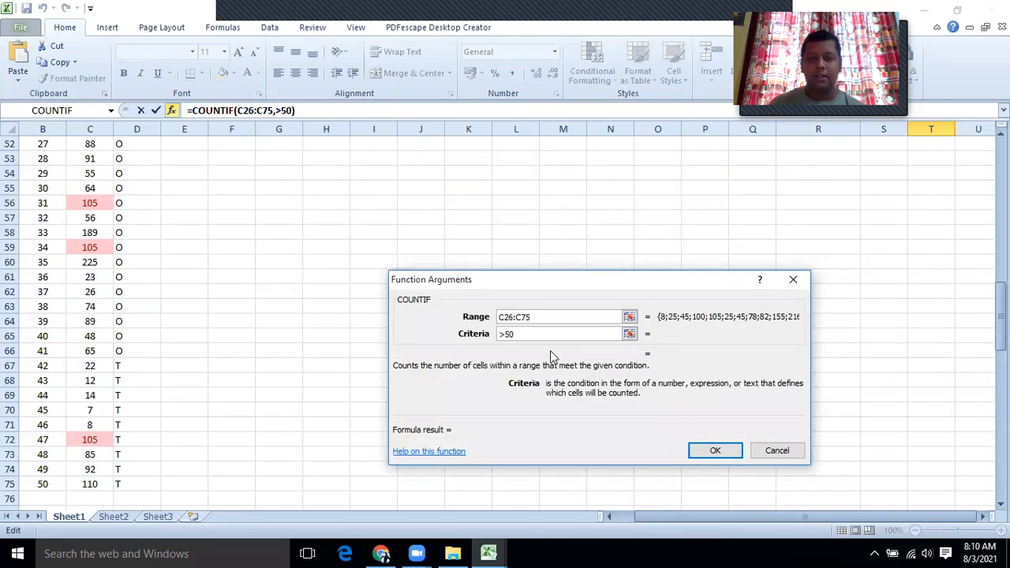
left_click(714, 451)
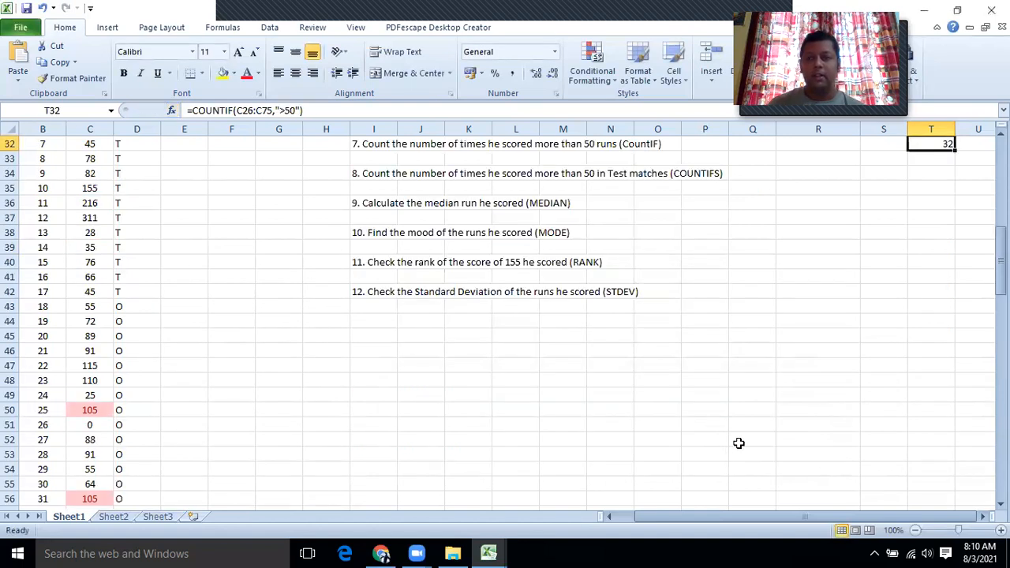
Step: Find the COUNTIFS function and insert it in cell T34 for question 8
scroll(745, 440, "up", 4)
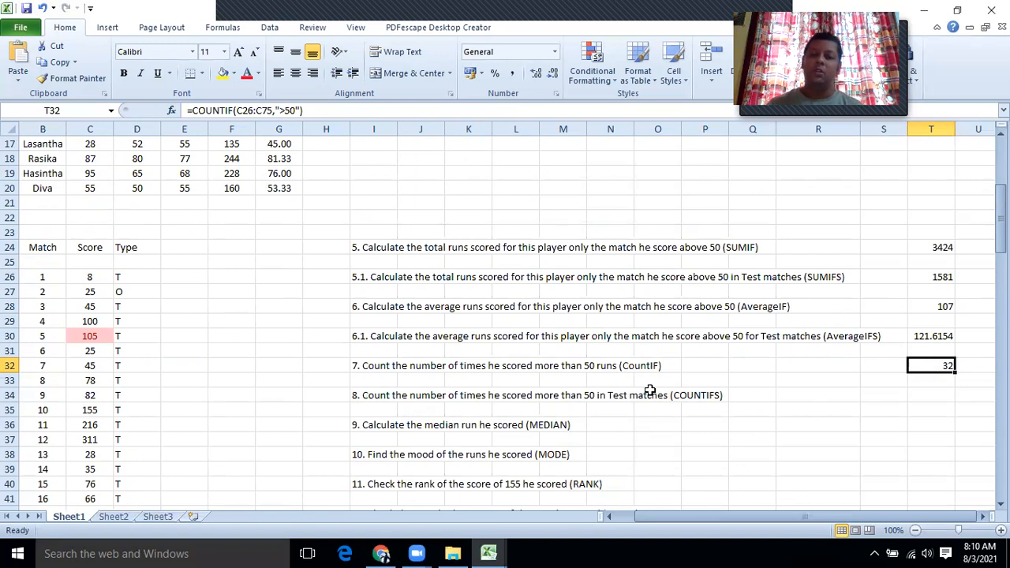
left_click(922, 401)
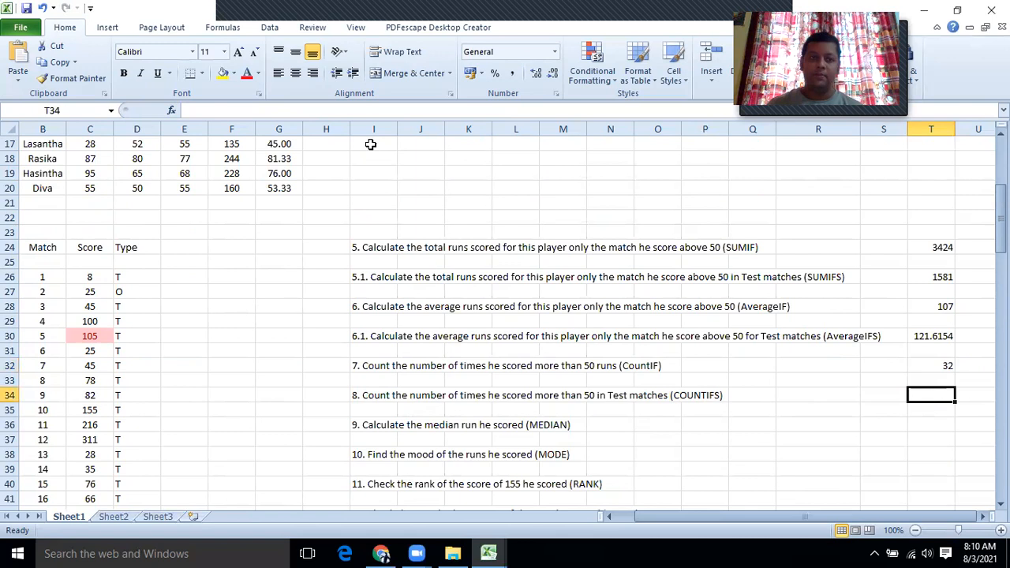
left_click(172, 111)
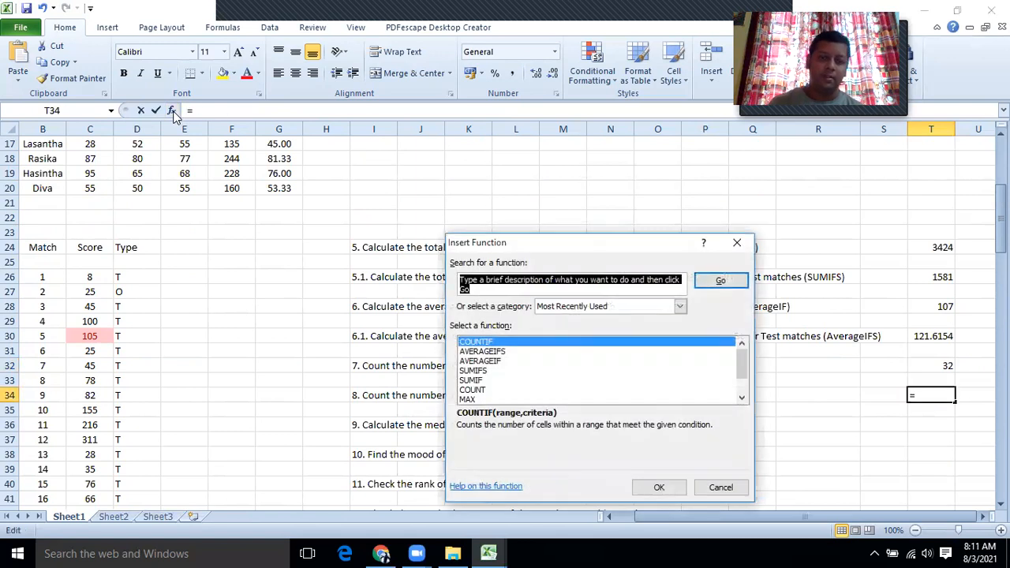
type("COUNTIFS")
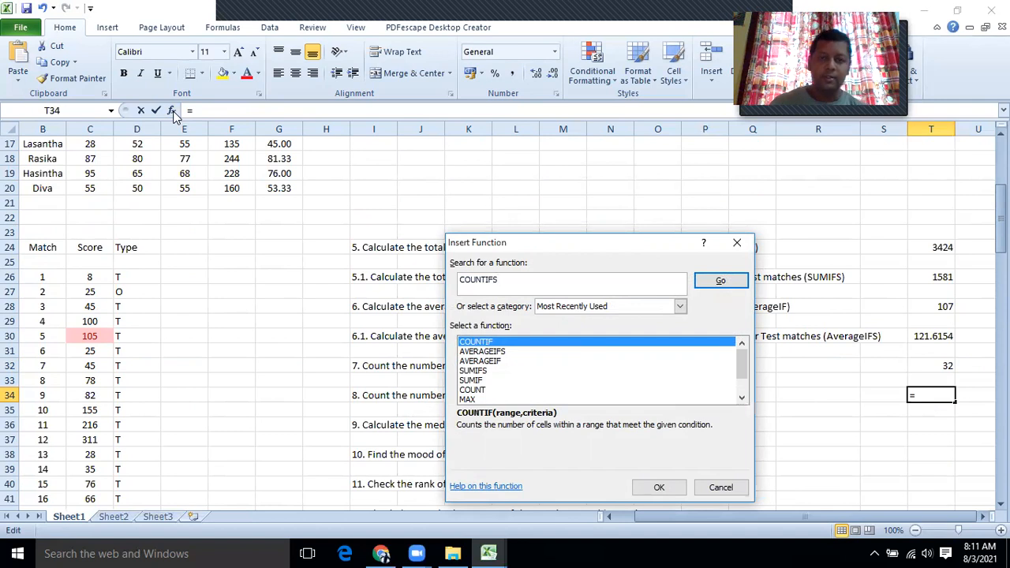
left_click(693, 282)
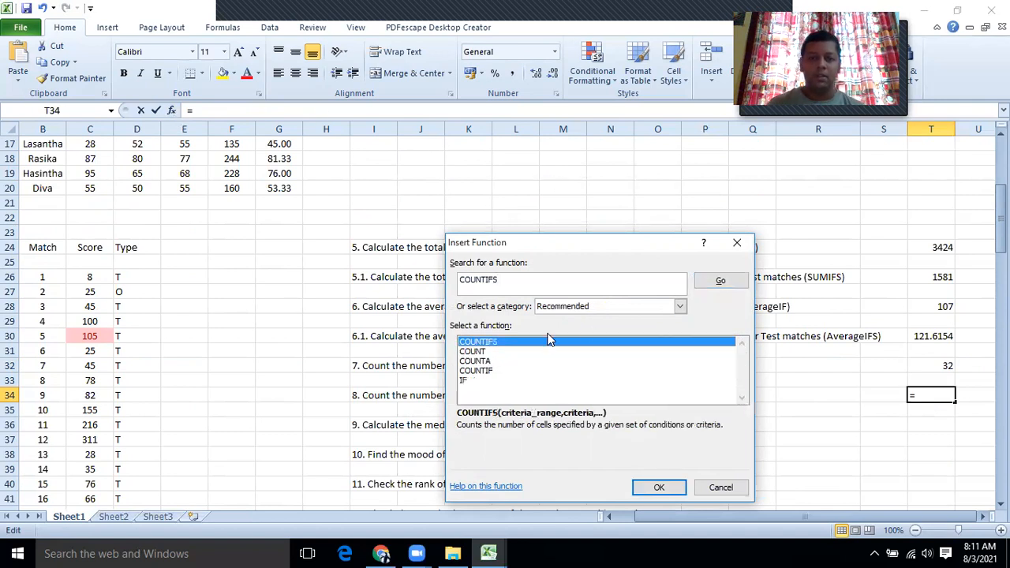
left_click(636, 484)
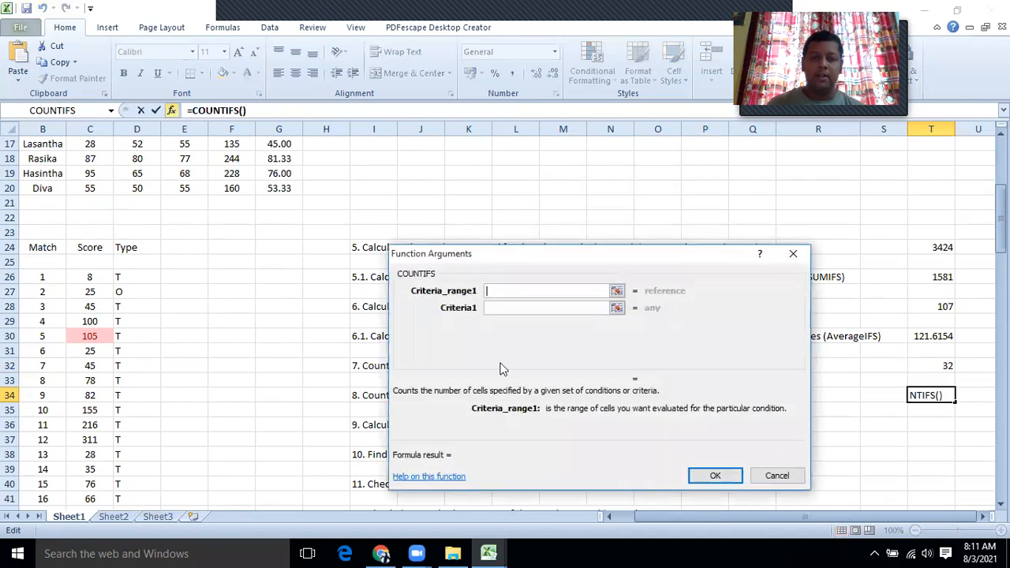
Step: Set the first COUNTIFS criteria range to the scores in C26:C75
left_click(616, 290)
left_click_drag(94, 279, 90, 489)
left_click(801, 271)
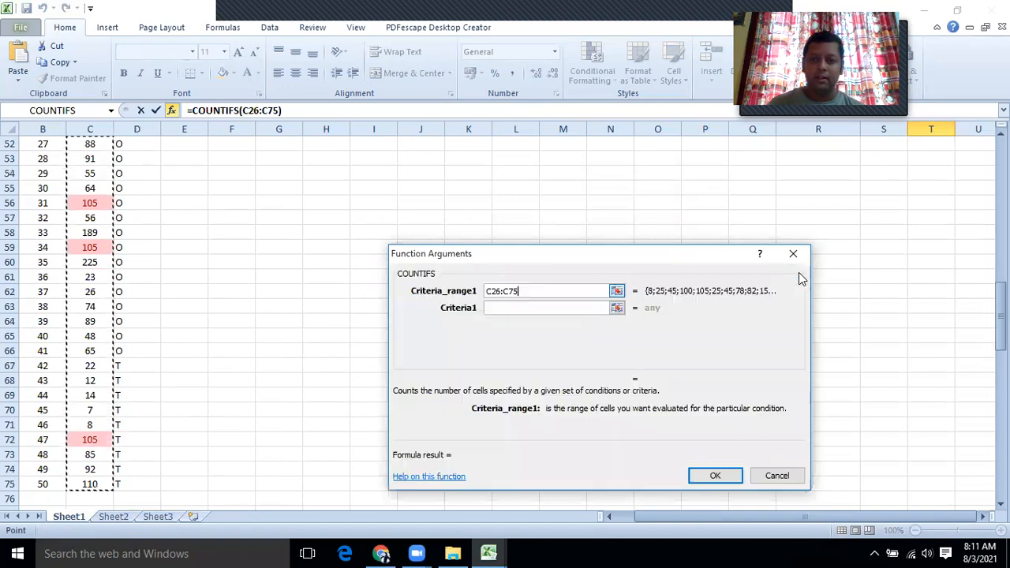
Step: Set the first COUNTIFS criteria to >50 and the second criteria range to the match types in D26:D75
left_click(546, 308)
type(">50")
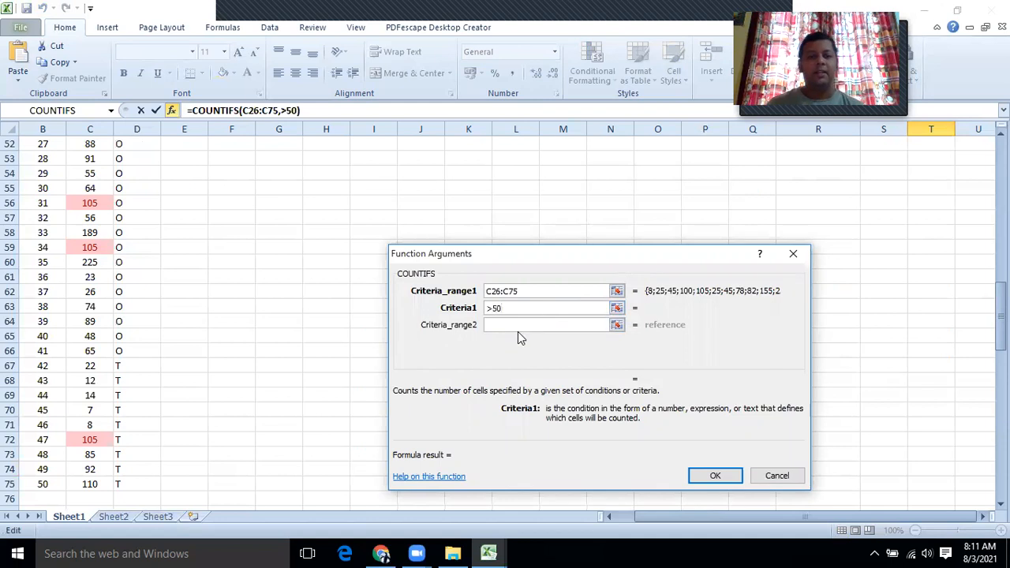
left_click(616, 326)
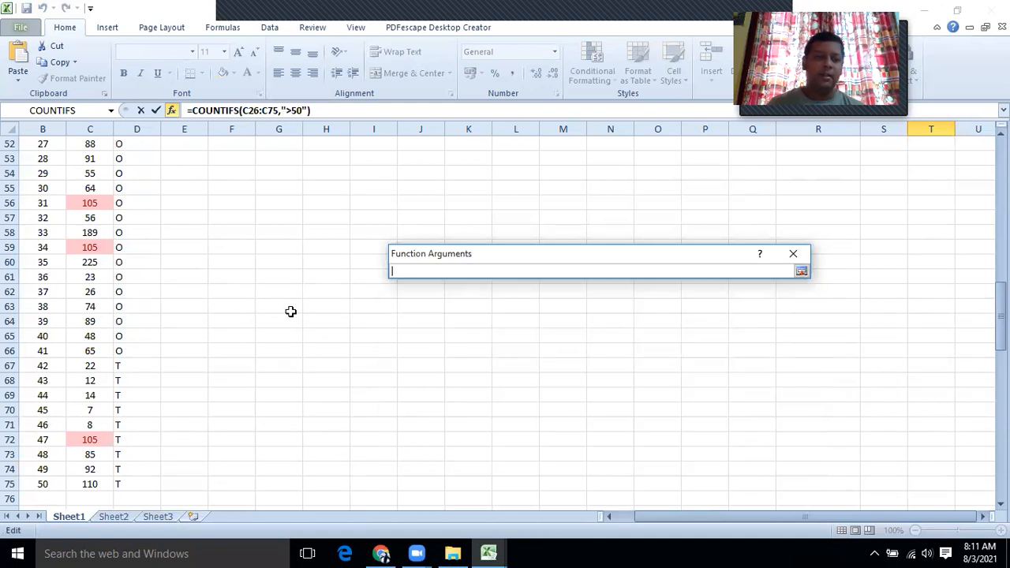
scroll(128, 236, "up", 12)
left_click_drag(126, 291, 125, 466)
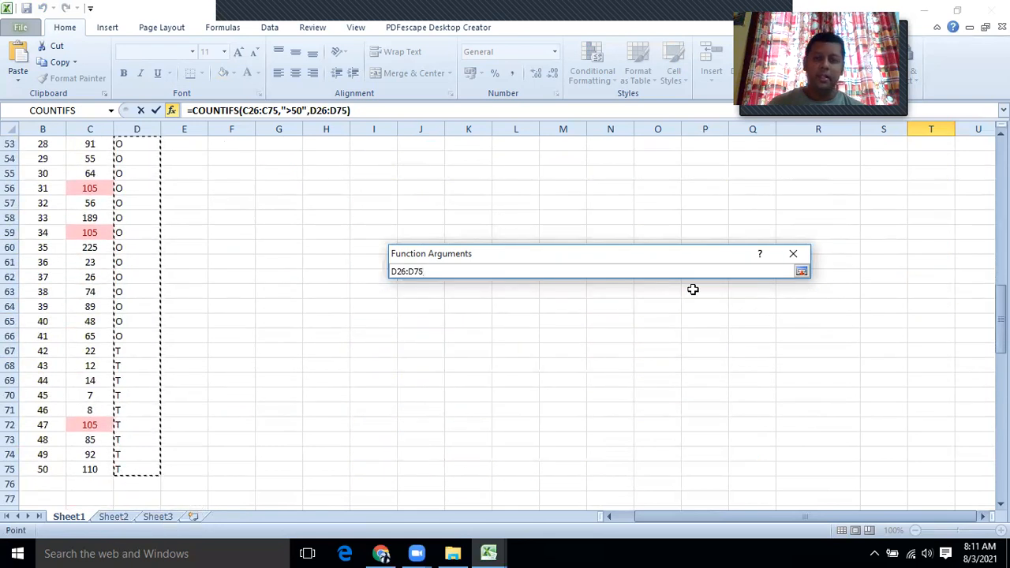
left_click(800, 272)
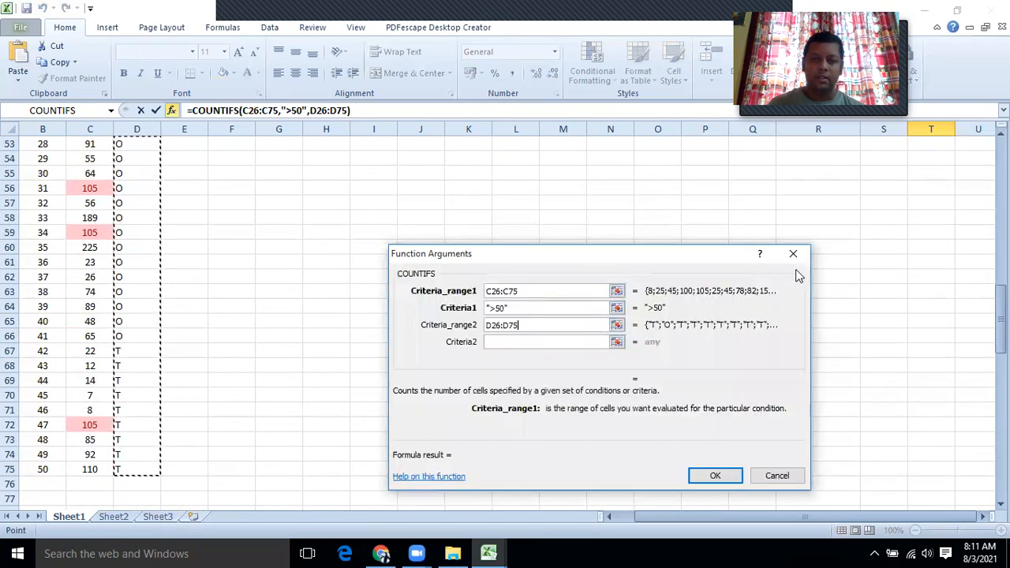
Step: Set the second COUNTIFS criteria to T for Test matches and complete the function
left_click(509, 344)
type(">")
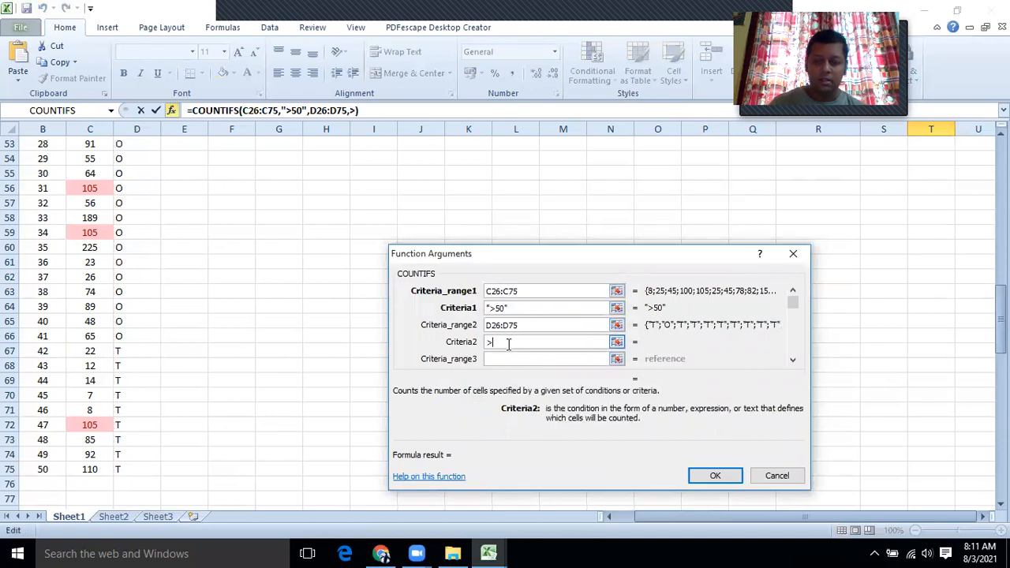
key("BackSpace")
type("T")
left_click(510, 358)
left_click(715, 476)
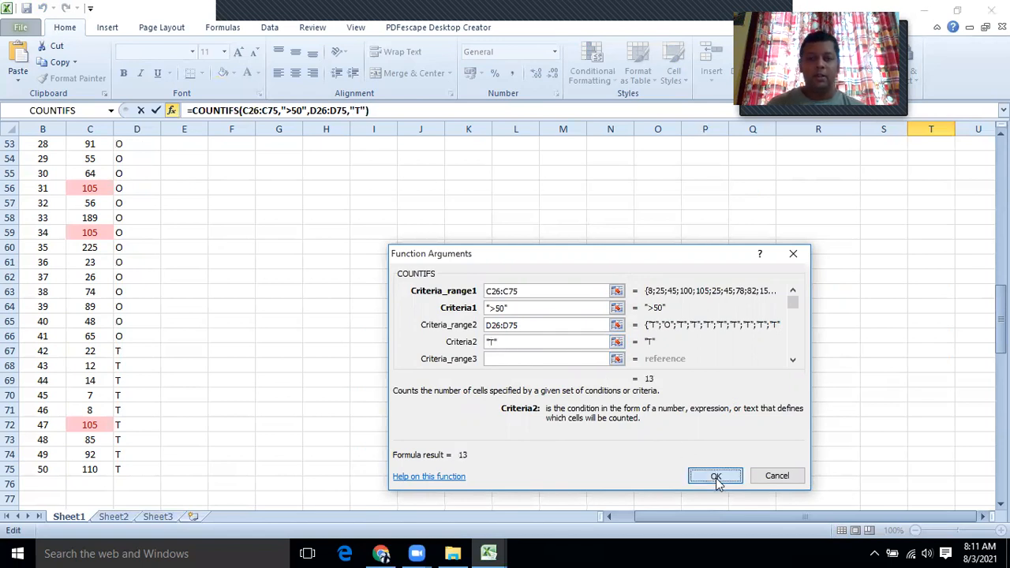
Step: Find the MEDIAN function and insert it in cell T36 for question 9
scroll(741, 388, "up", 2)
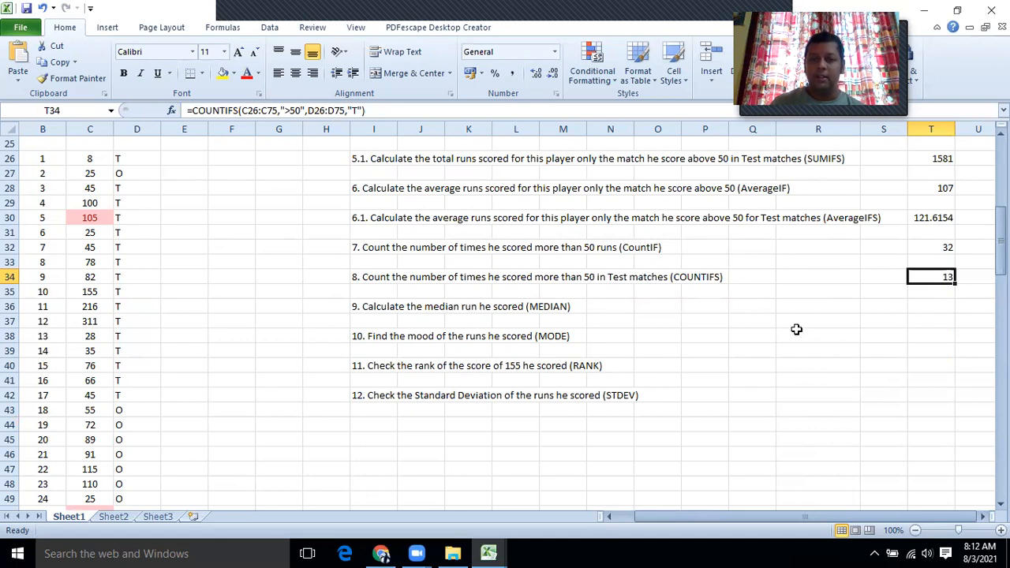
left_click(534, 308)
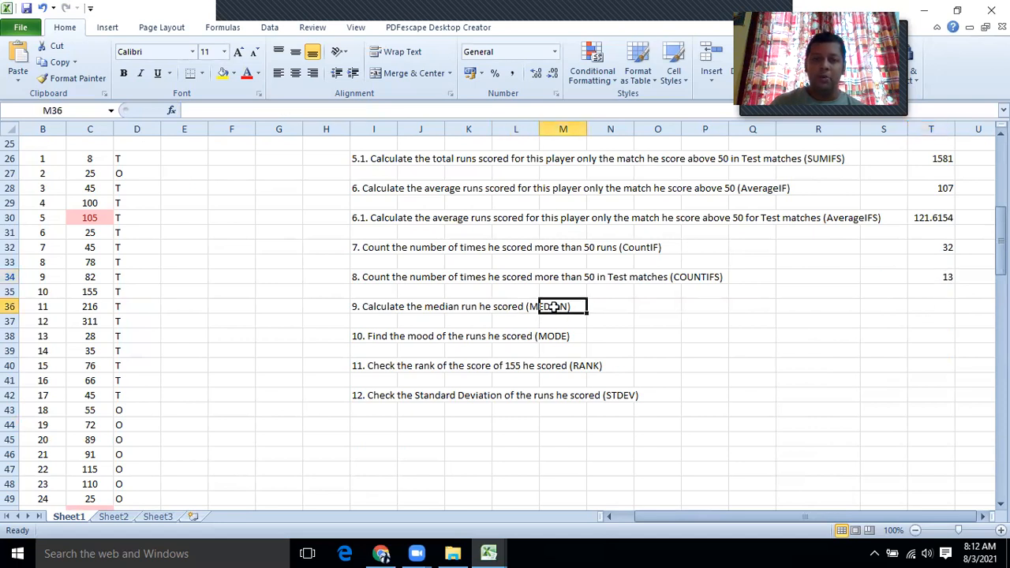
left_click(387, 308)
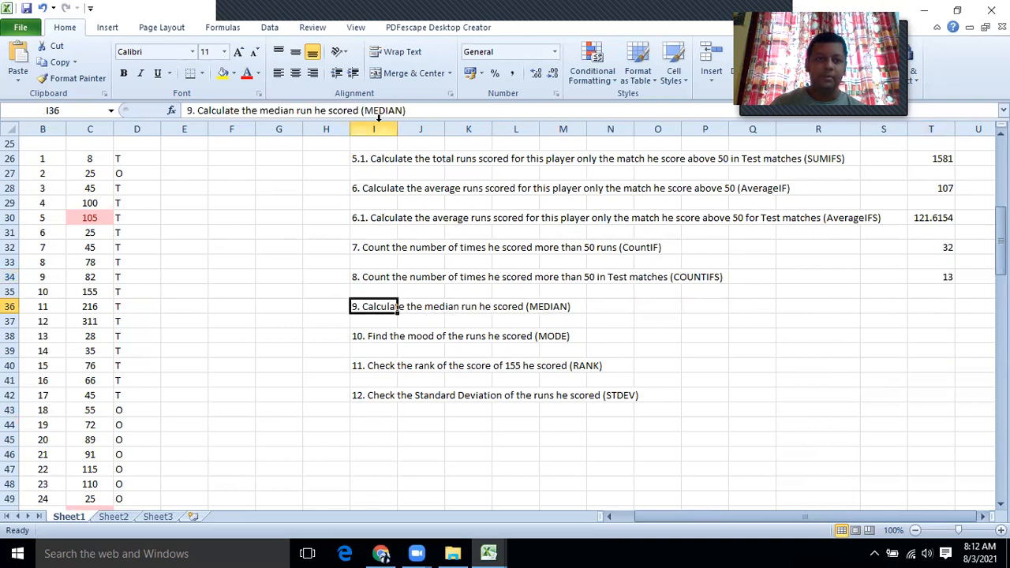
left_click_drag(363, 111, 404, 110)
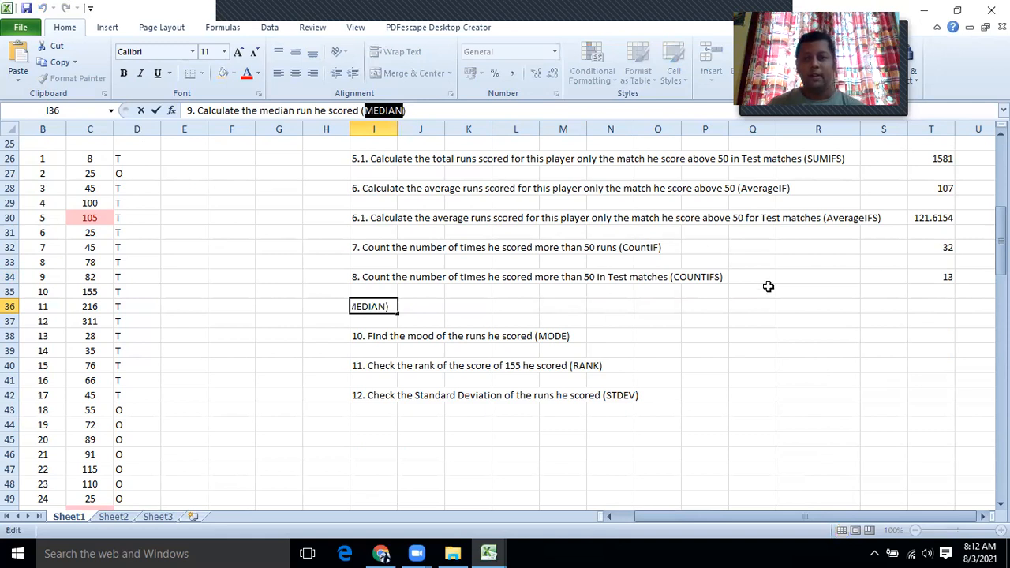
left_click(919, 305)
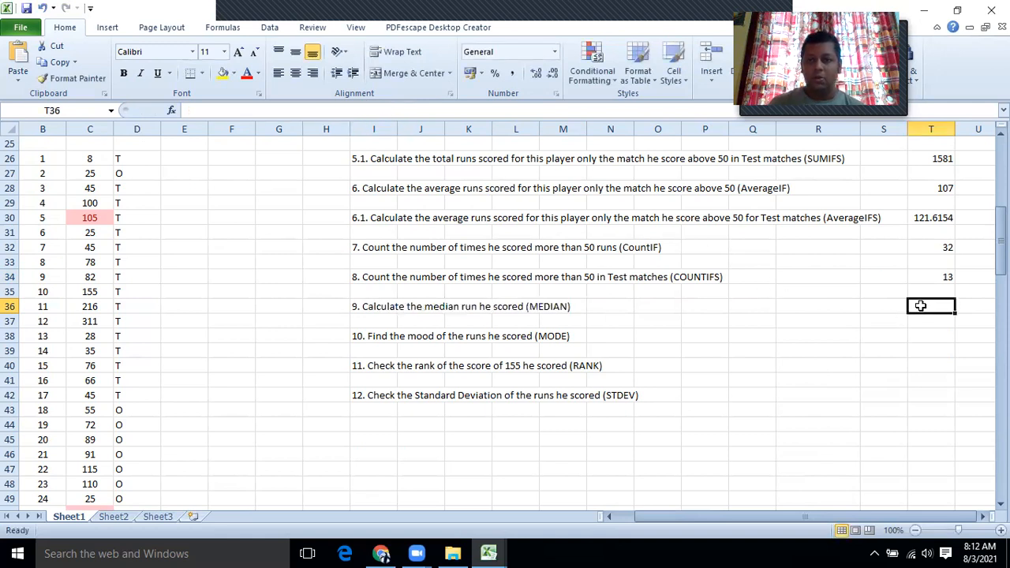
left_click(171, 110)
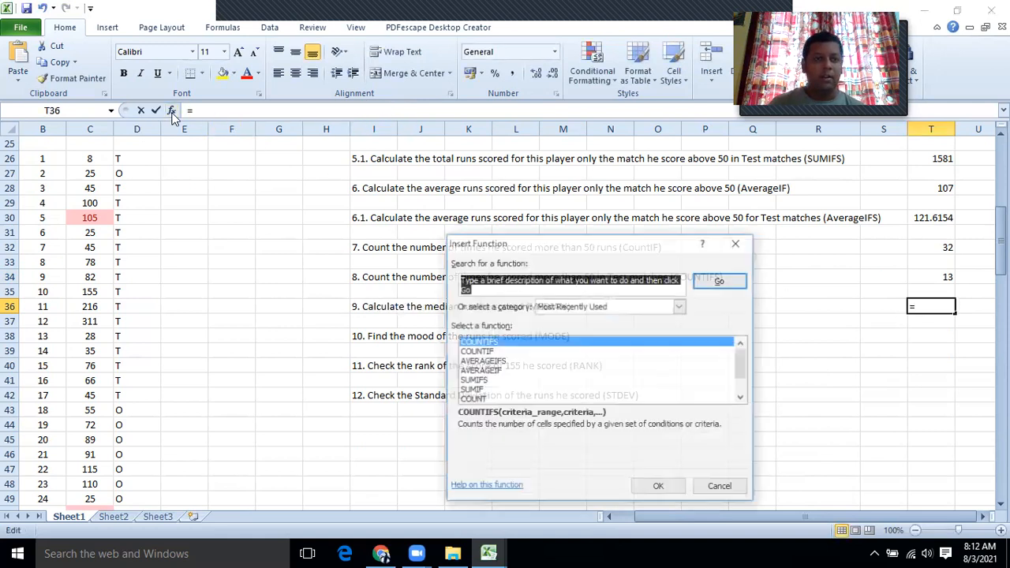
type("MEDIAN")
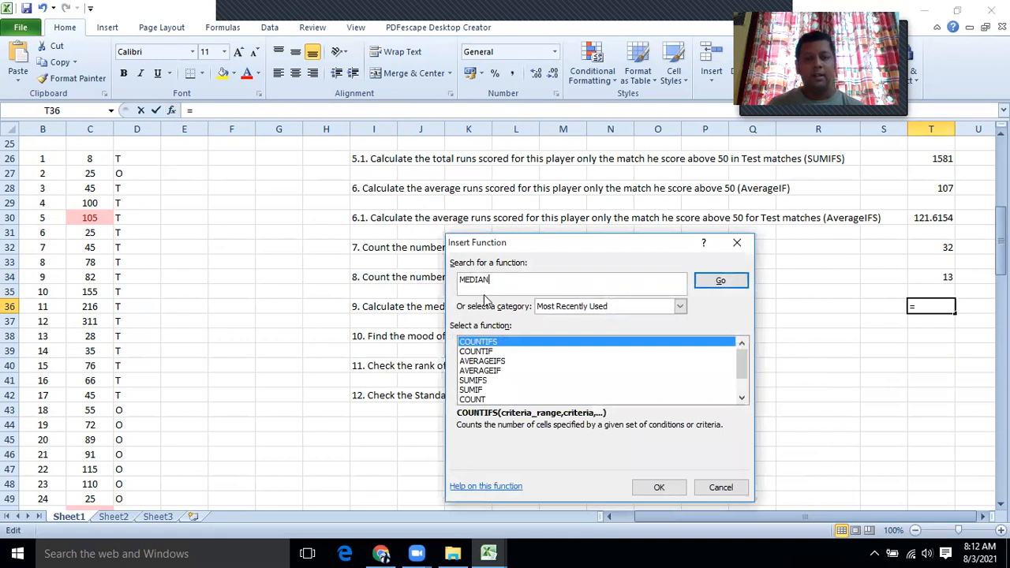
left_click(720, 282)
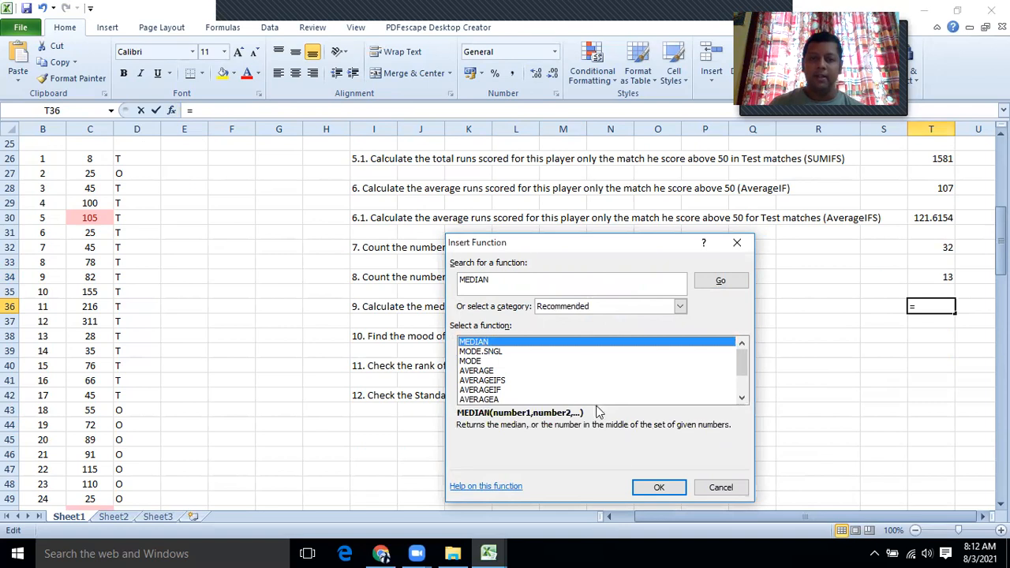
left_click(651, 485)
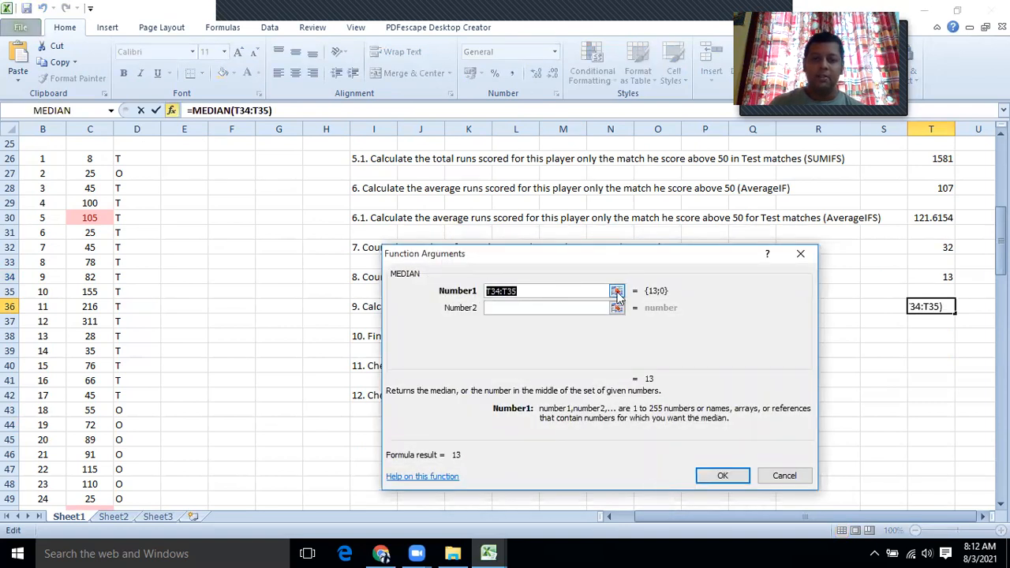
Step: Set the MEDIAN number range to the scores in C26:C75 and complete the function
left_click(617, 291)
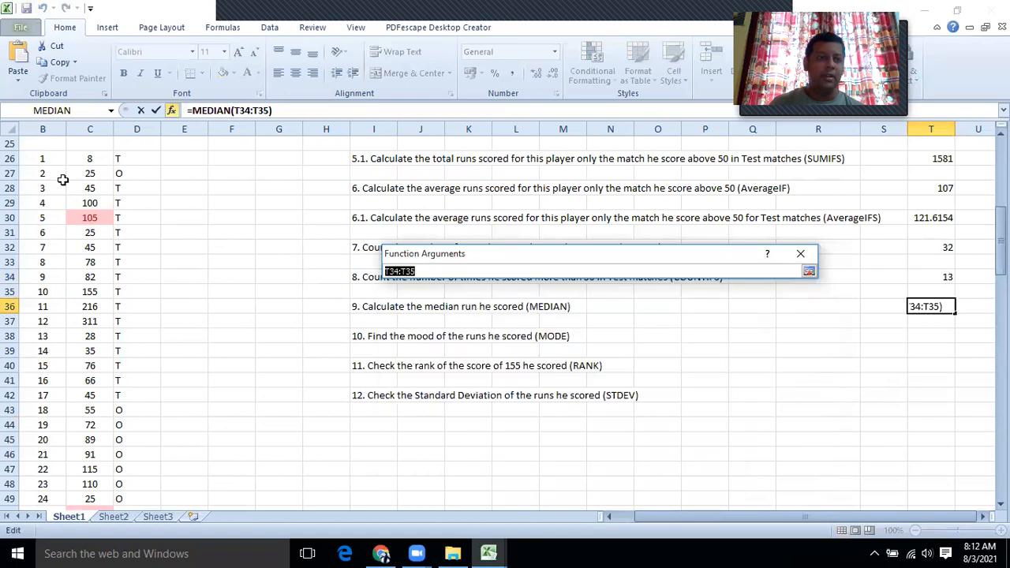
left_click_drag(86, 158, 81, 486)
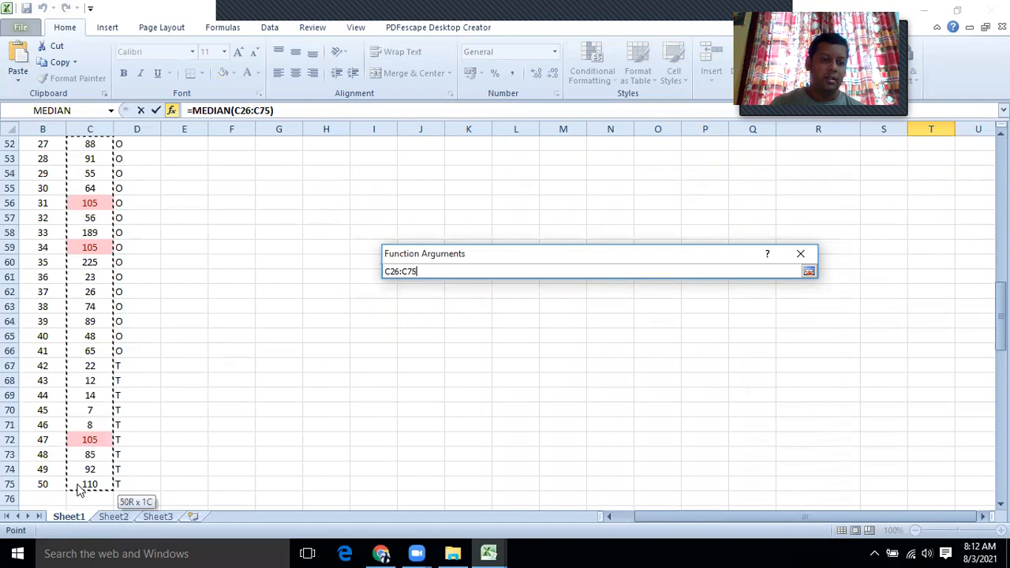
left_click(807, 272)
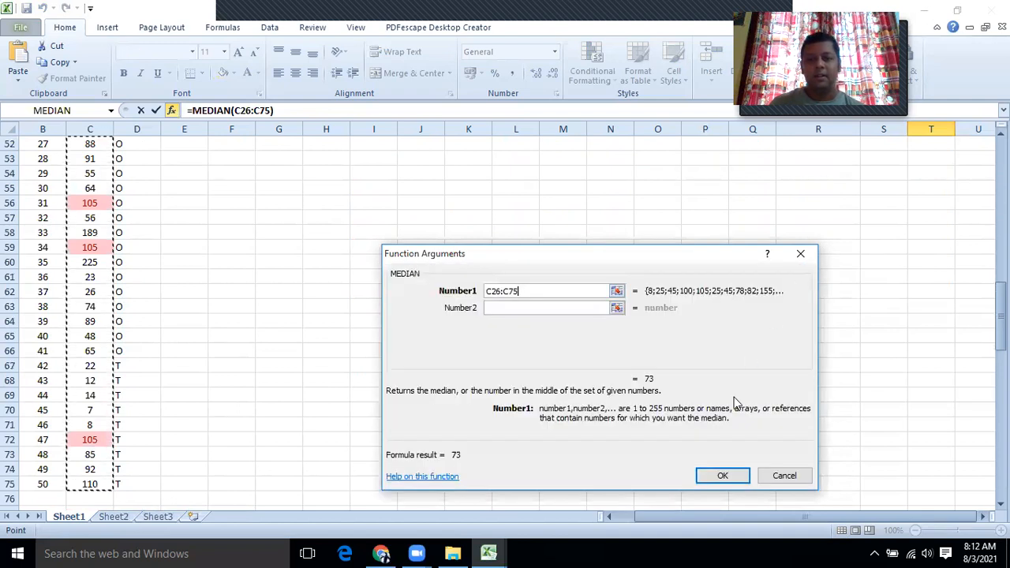
left_click(715, 471)
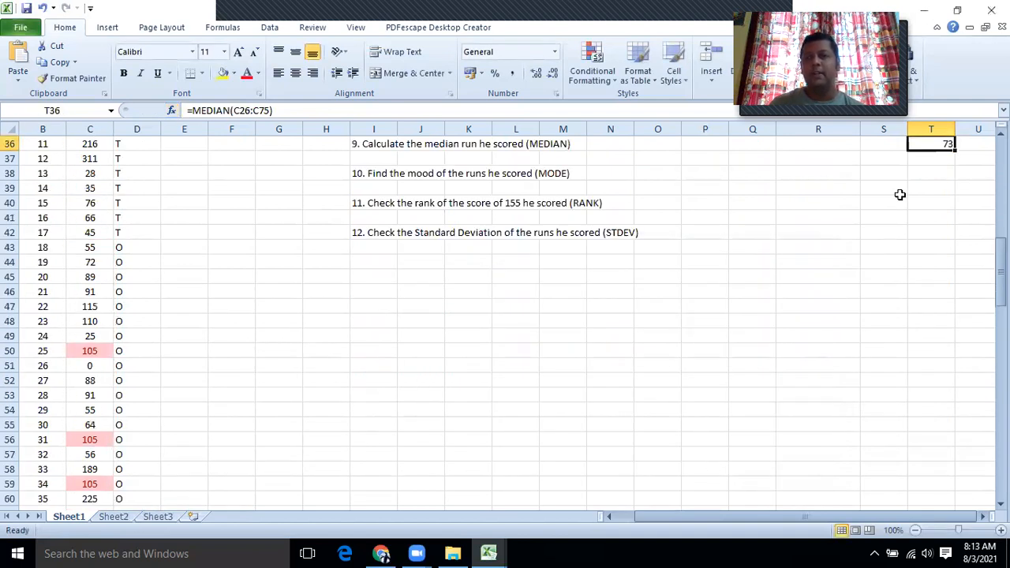
Step: Correct the misspelled word in the question 10 text in cell I38 to "mode"
scroll(875, 270, "up", 1)
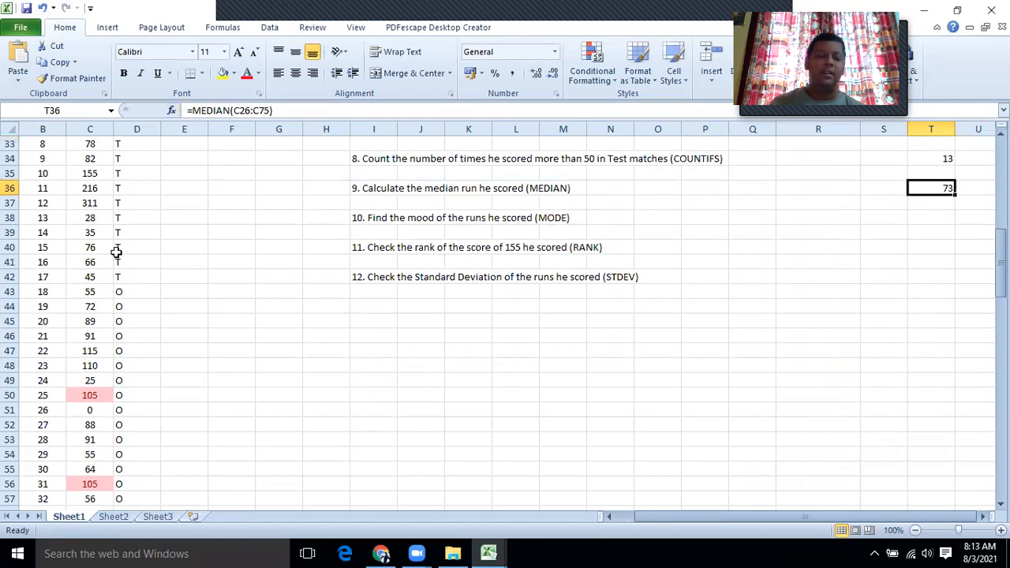
scroll(118, 252, "down", 2)
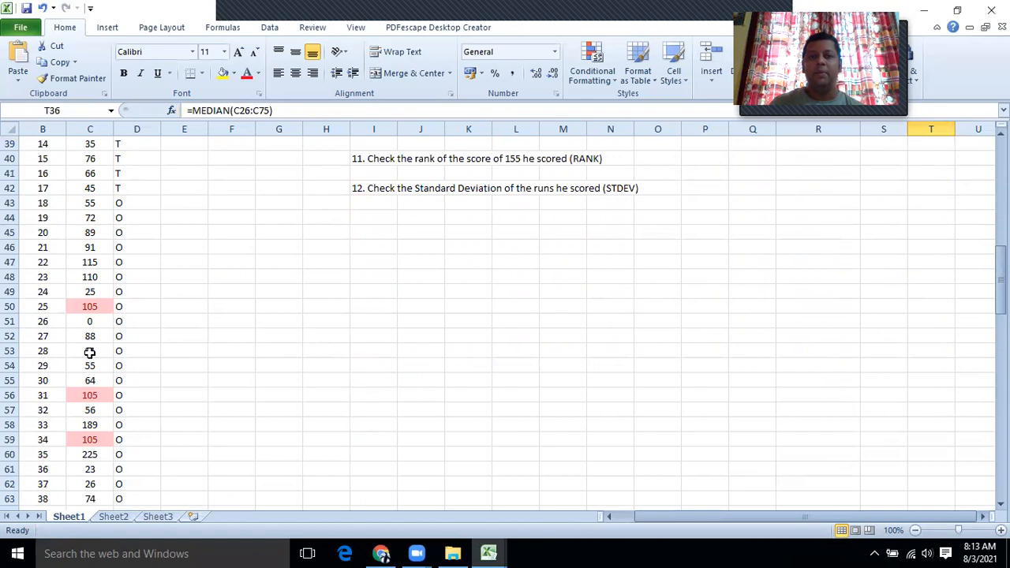
scroll(89, 352, "up", 2)
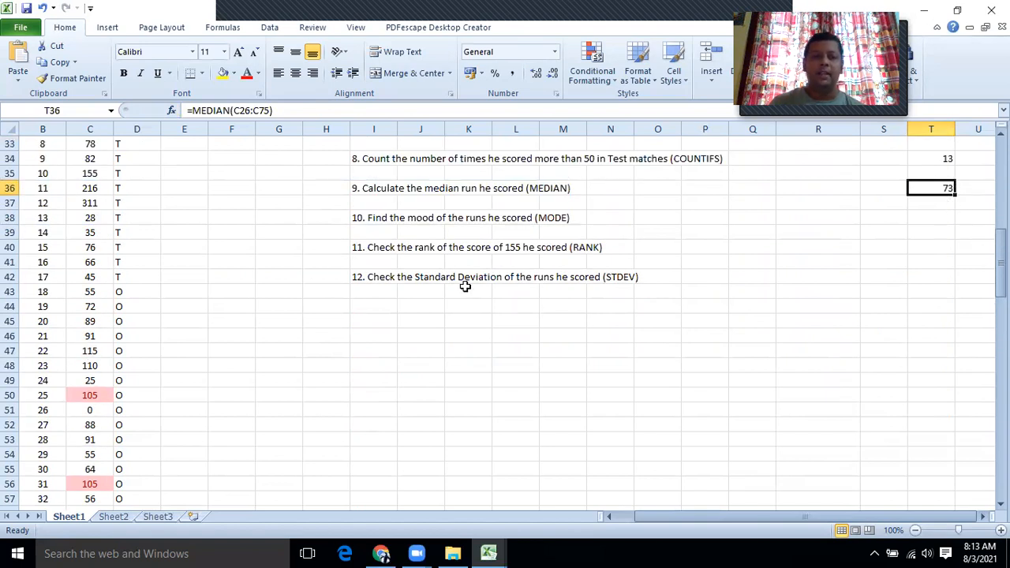
left_click(416, 218)
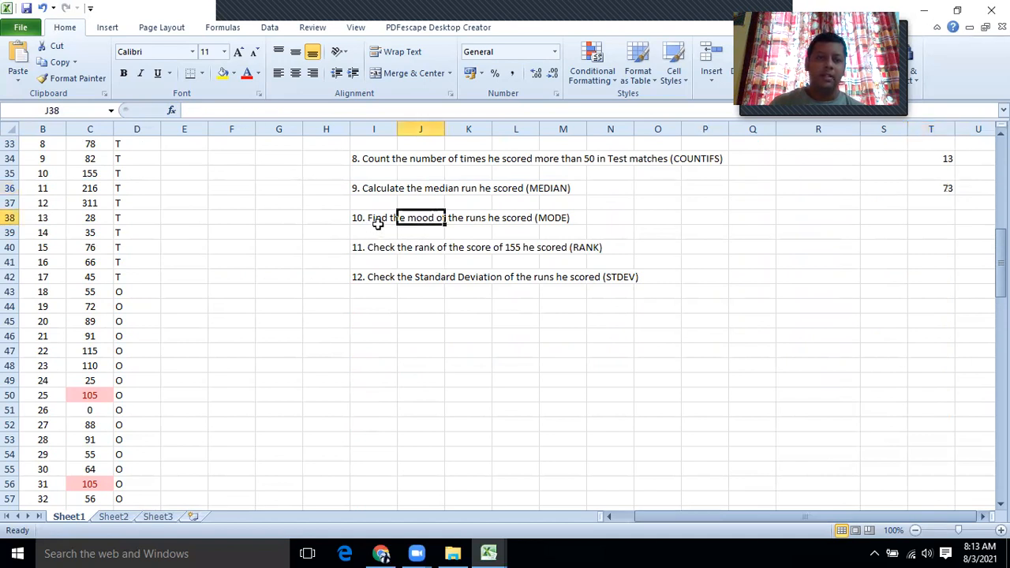
left_click(377, 224)
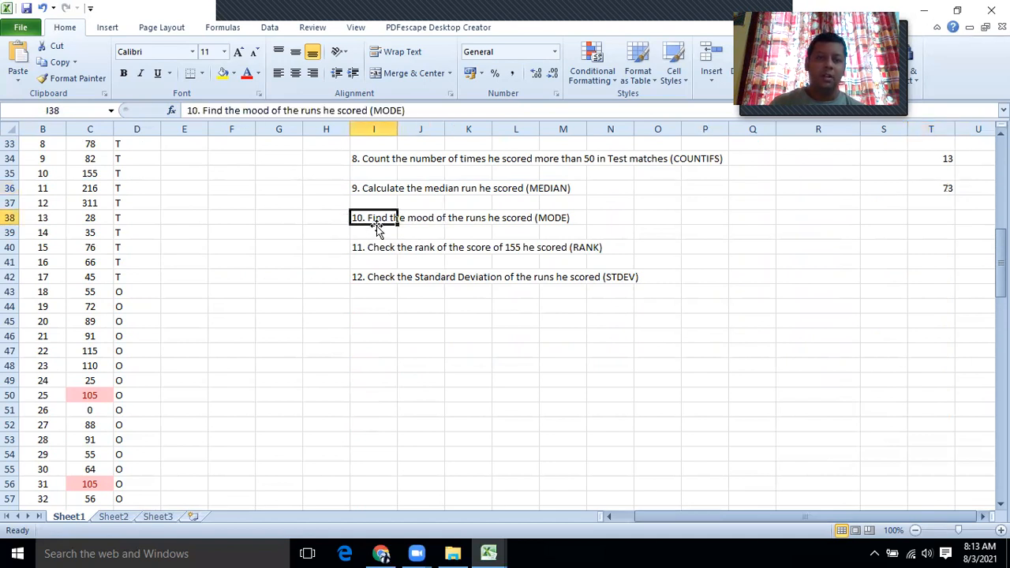
left_click(273, 110)
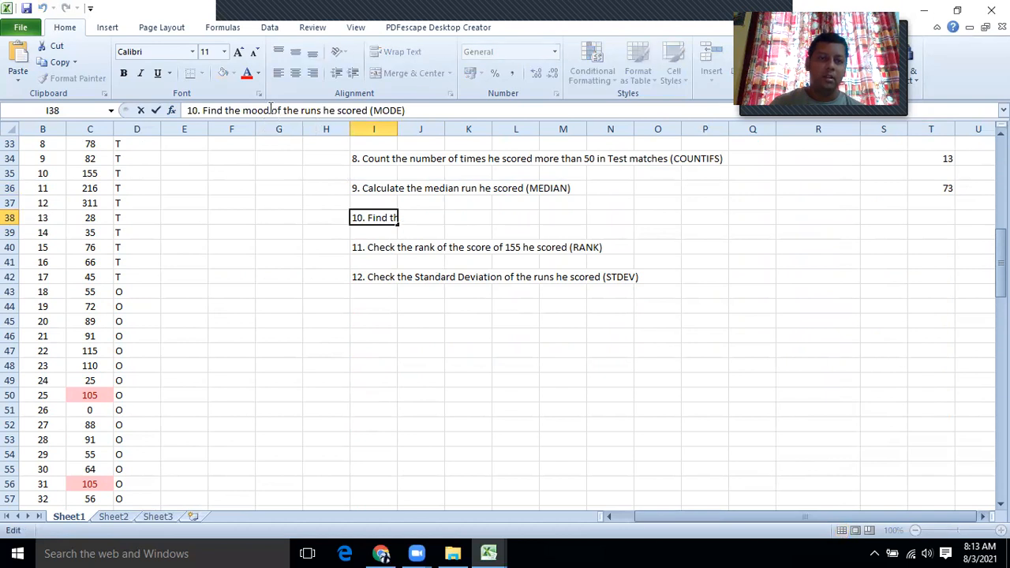
key("BackSpace")
key("BackSpace")
type("de")
left_click(468, 398)
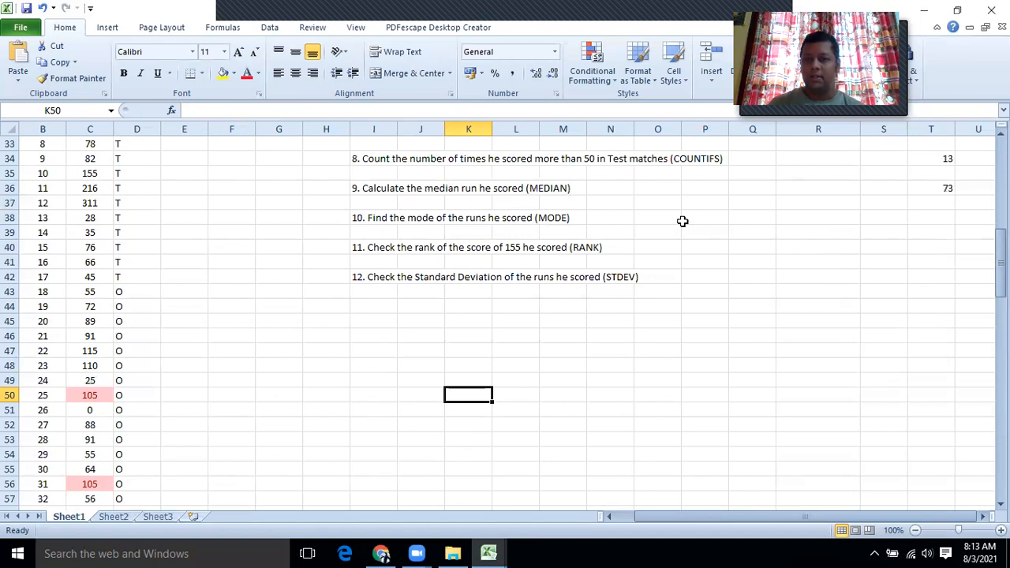
Step: Find the MODE function and insert it in cell T38 for question 10
left_click(921, 218)
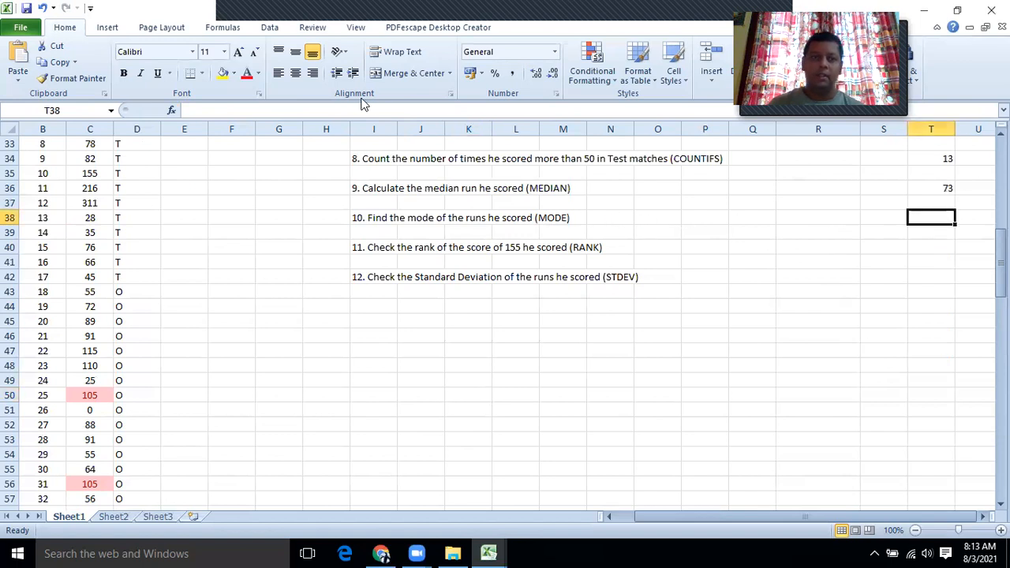
left_click(172, 110)
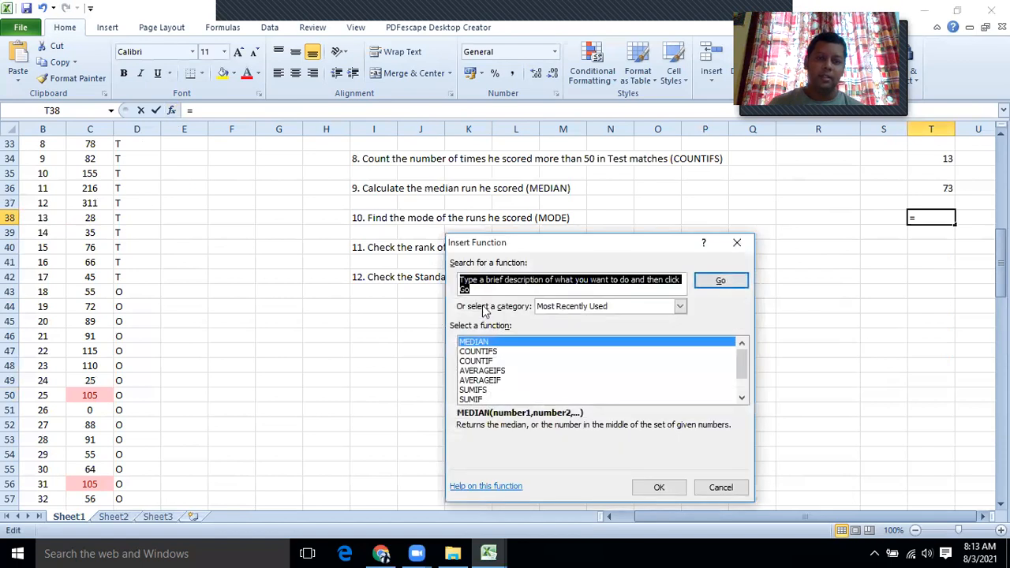
type("MODE")
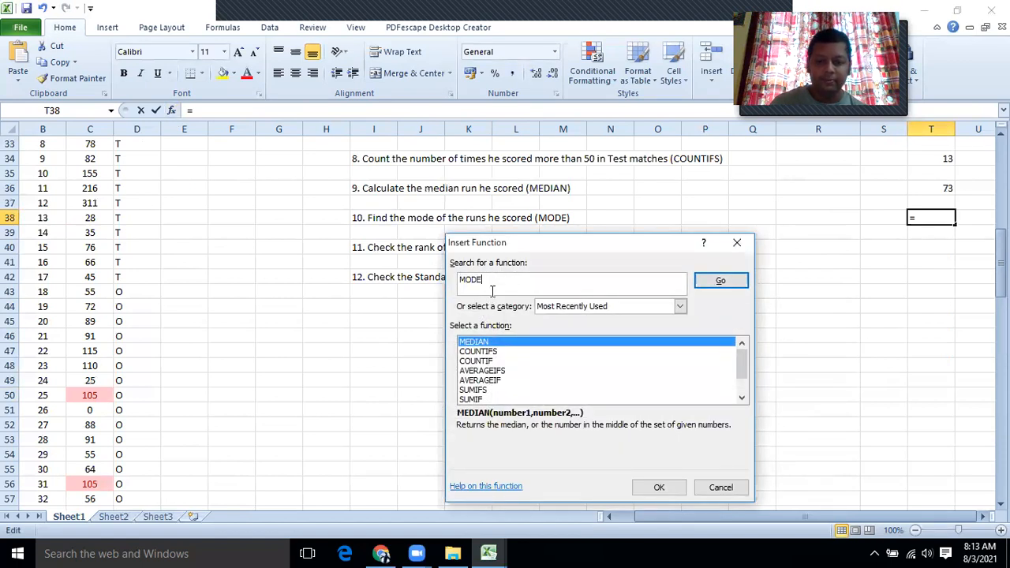
key("Return")
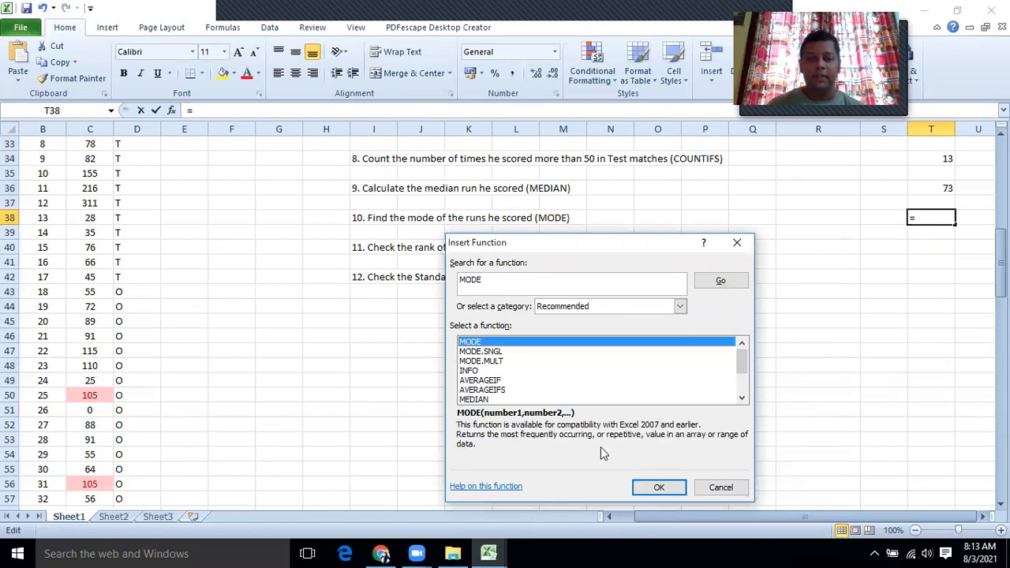
left_click(655, 486)
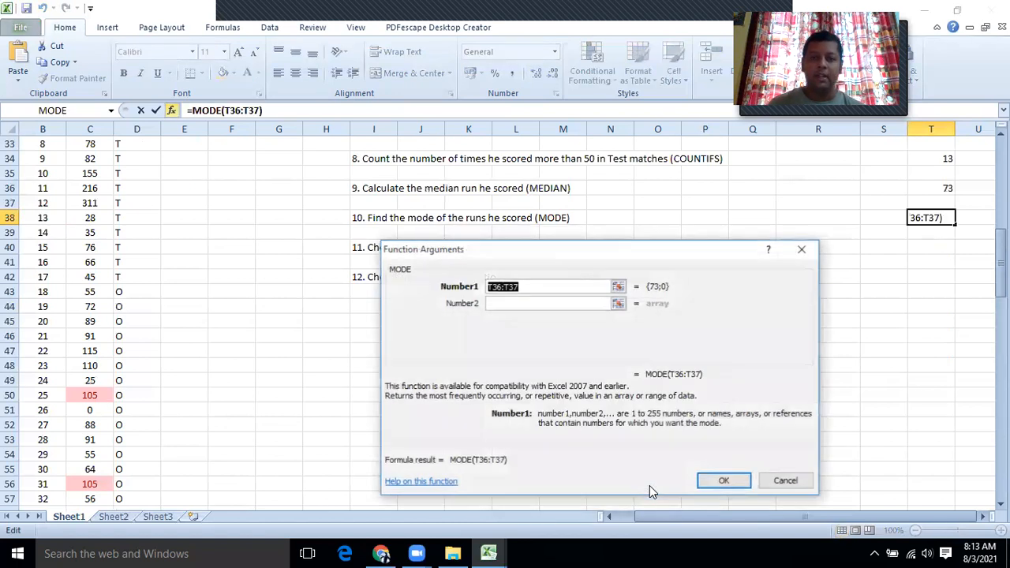
Step: Set the MODE number range to the scores in C26:C75 and complete the function
left_click(619, 288)
scroll(153, 229, "up", 3)
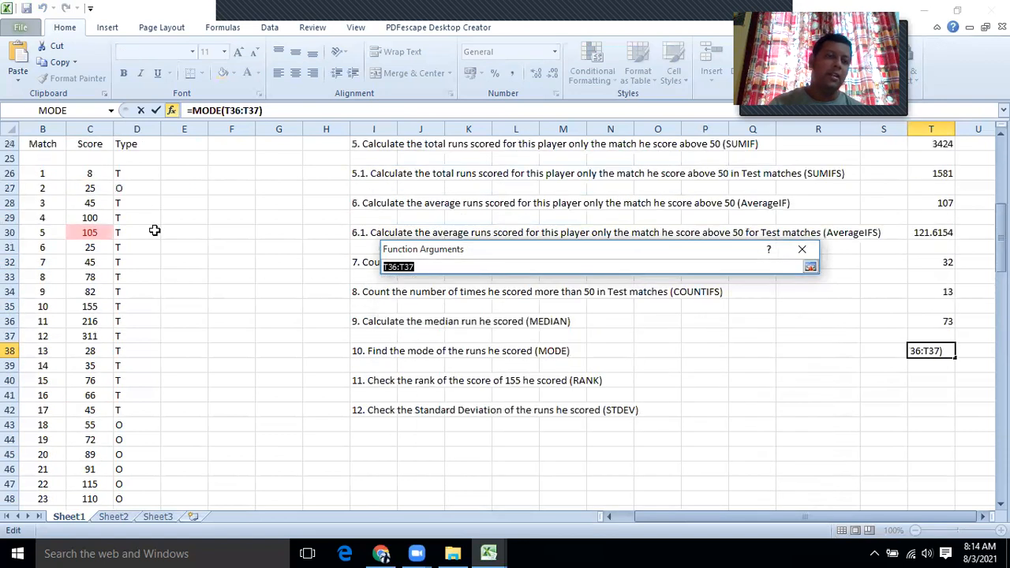
left_click_drag(90, 173, 87, 444)
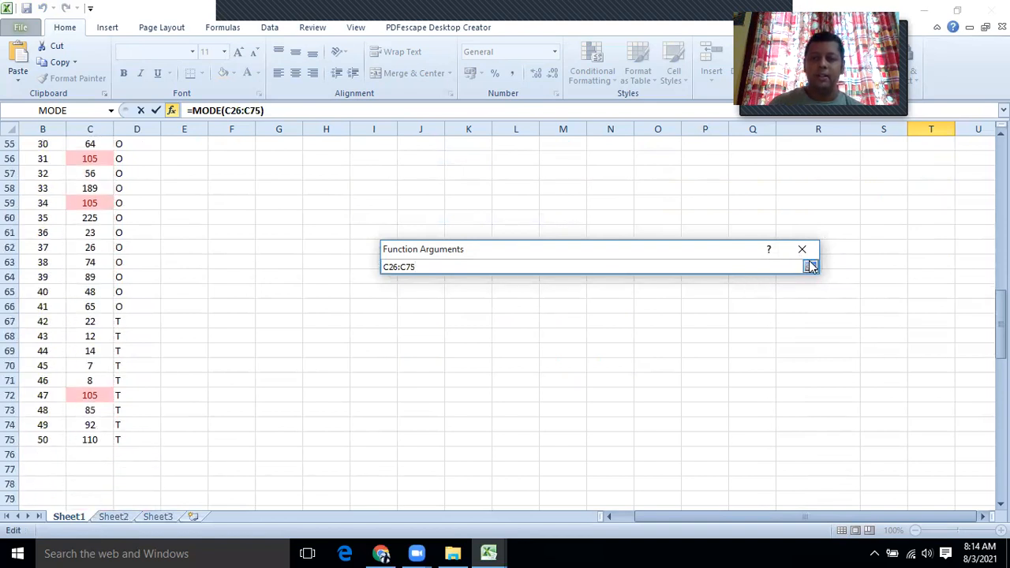
left_click(810, 267)
left_click(724, 480)
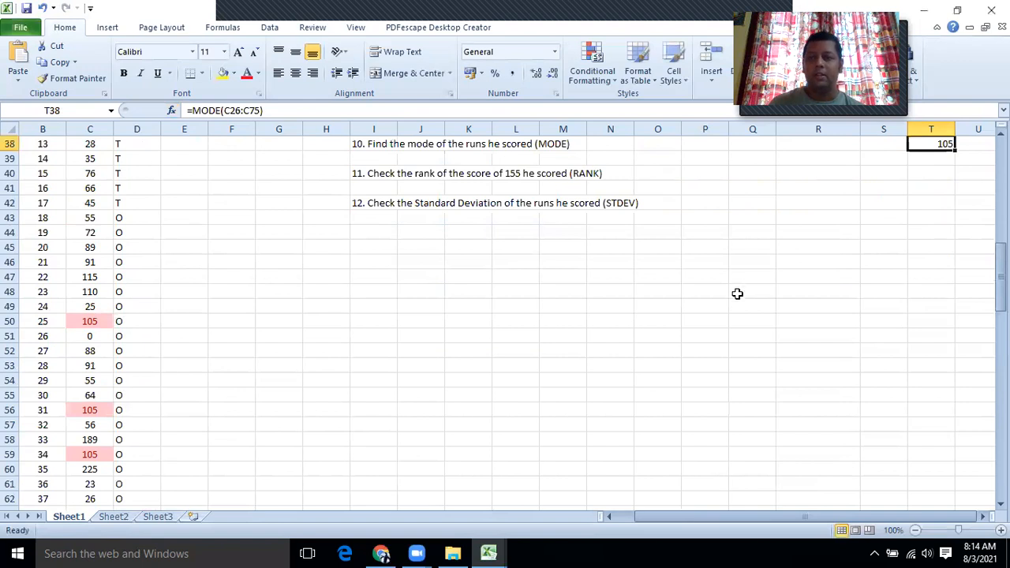
scroll(23, 290, "up", 4)
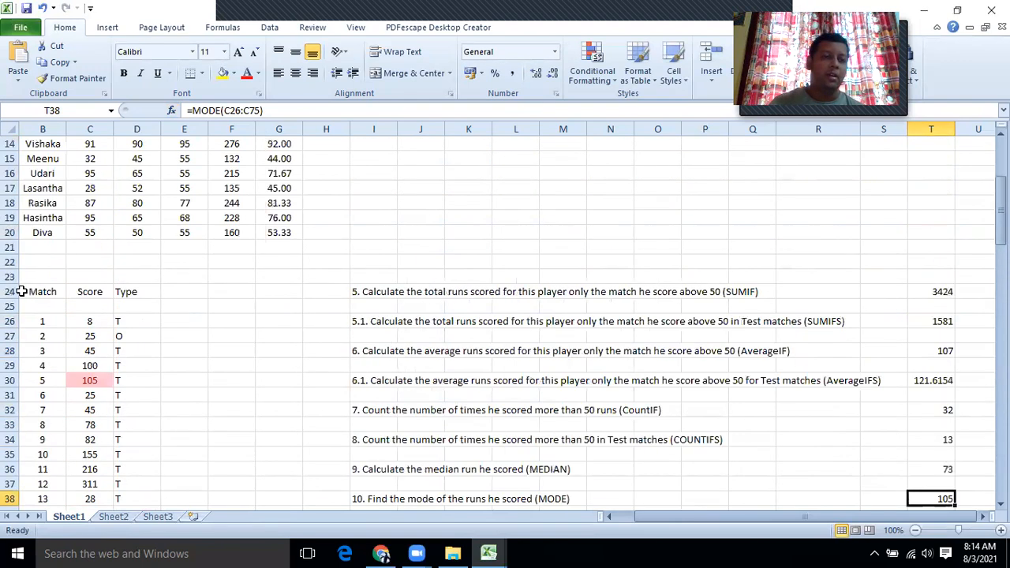
Step: Examine the scores in C26:C75 for the repeated mode value and locate the score of 155 for question 11
scroll(87, 308, "down", 1)
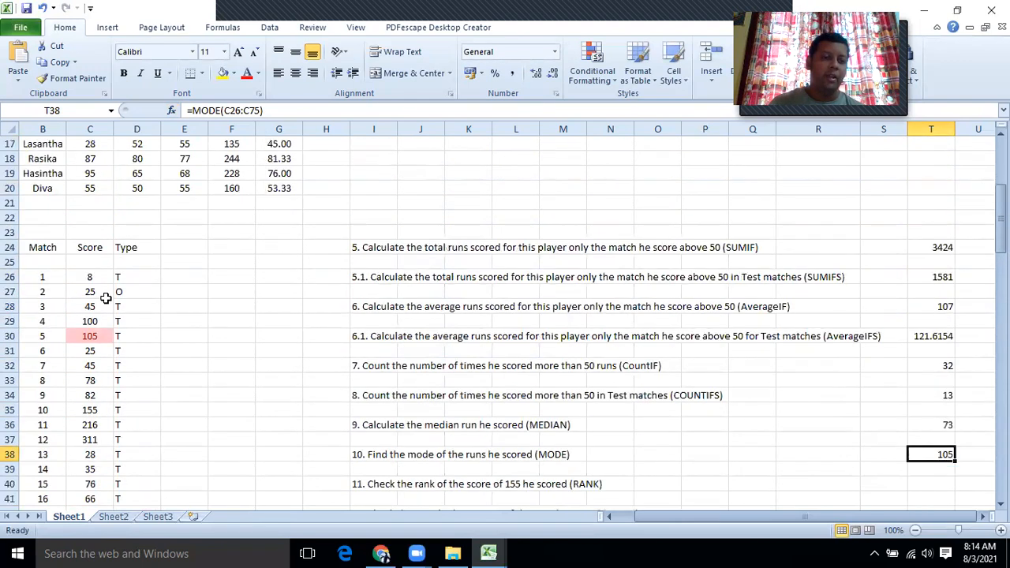
scroll(99, 298, "down", 3)
scroll(90, 251, "down", 5)
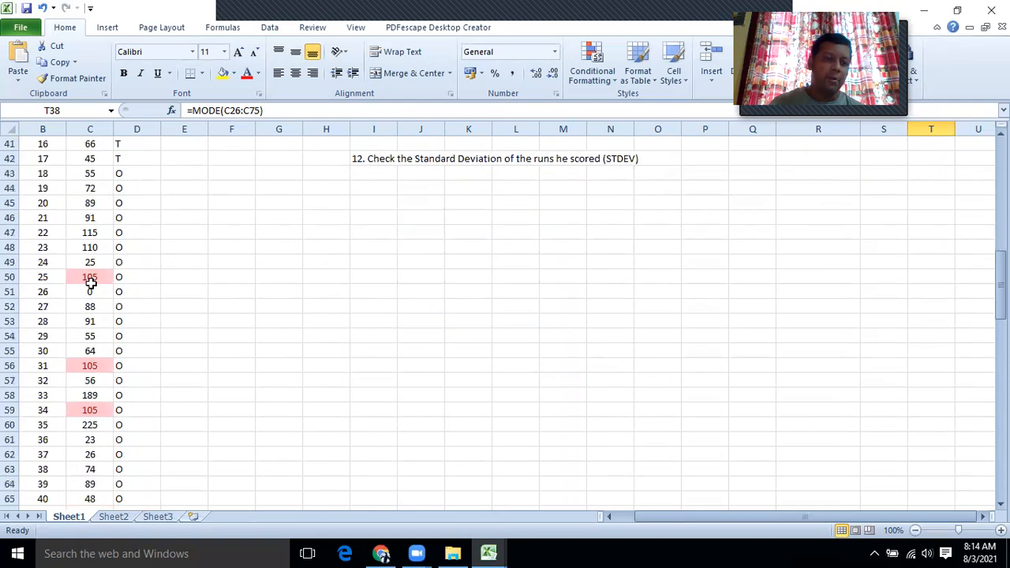
scroll(83, 398, "down", 5)
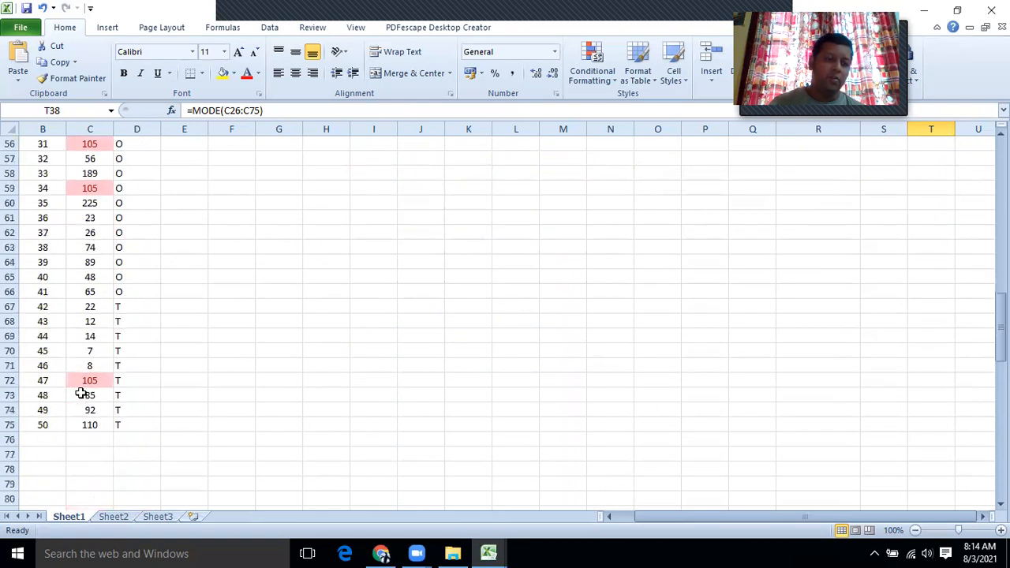
scroll(207, 392, "up", 7)
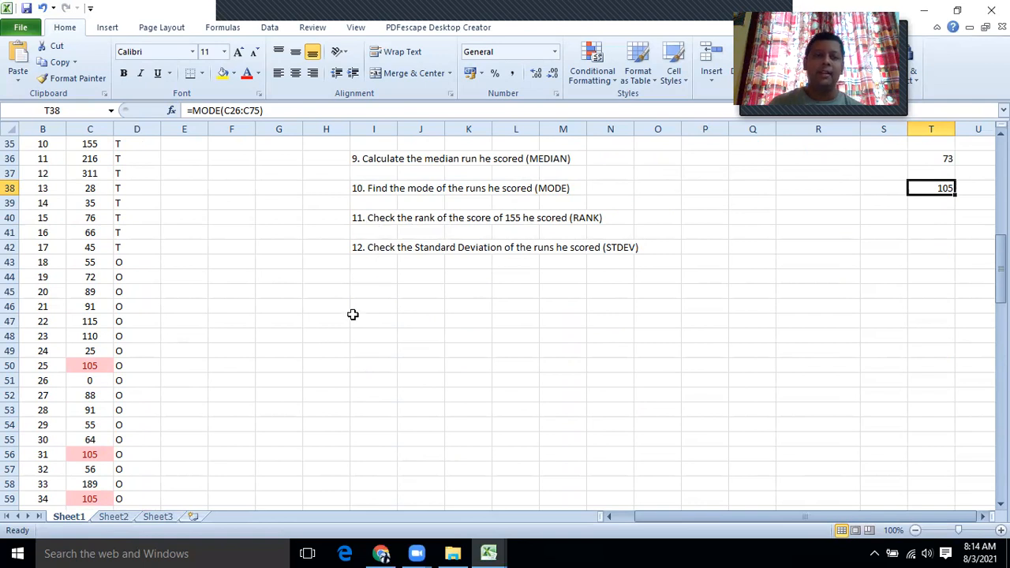
scroll(336, 339, "down", 1)
scroll(336, 339, "down", 1)
scroll(378, 316, "up", 3)
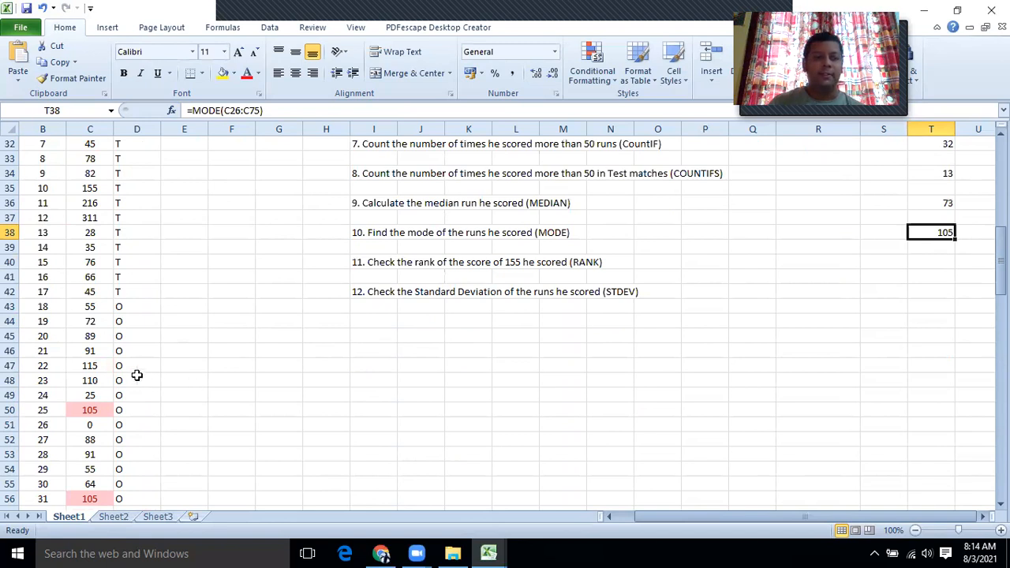
scroll(112, 365, "down", 7)
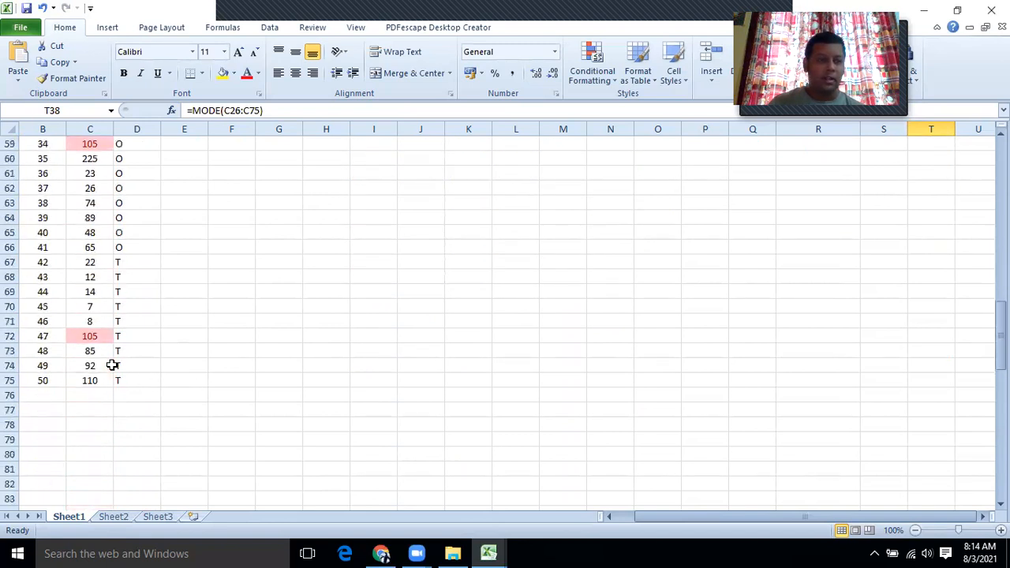
scroll(112, 365, "up", 3)
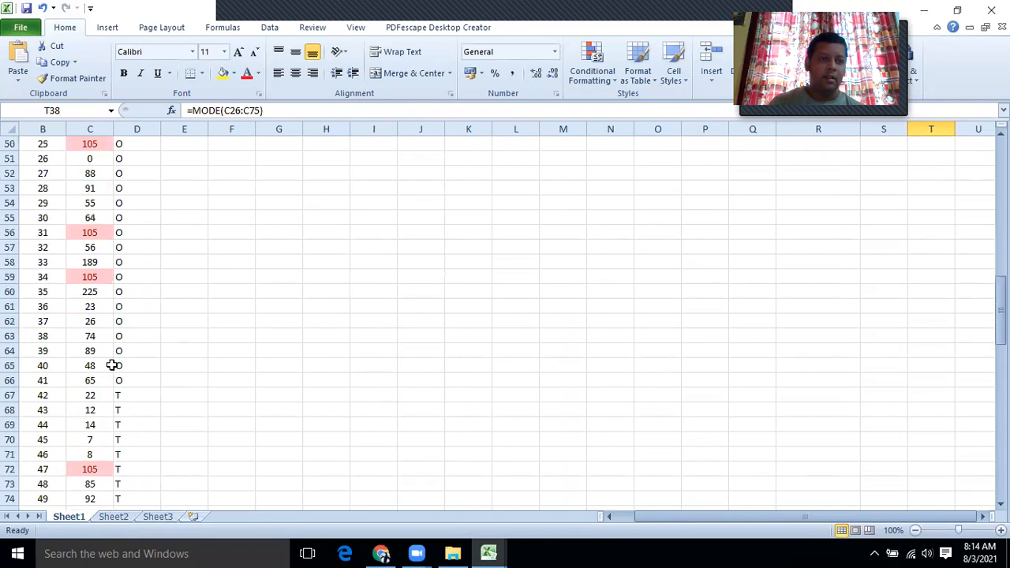
scroll(112, 366, "up", 7)
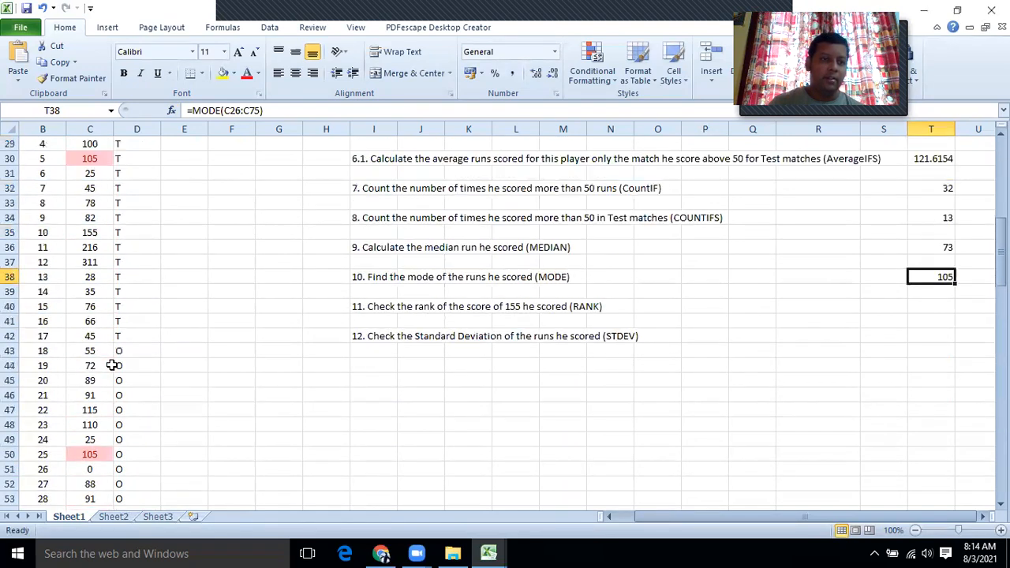
scroll(112, 365, "up", 3)
scroll(112, 365, "down", 4)
scroll(112, 366, "down", 6)
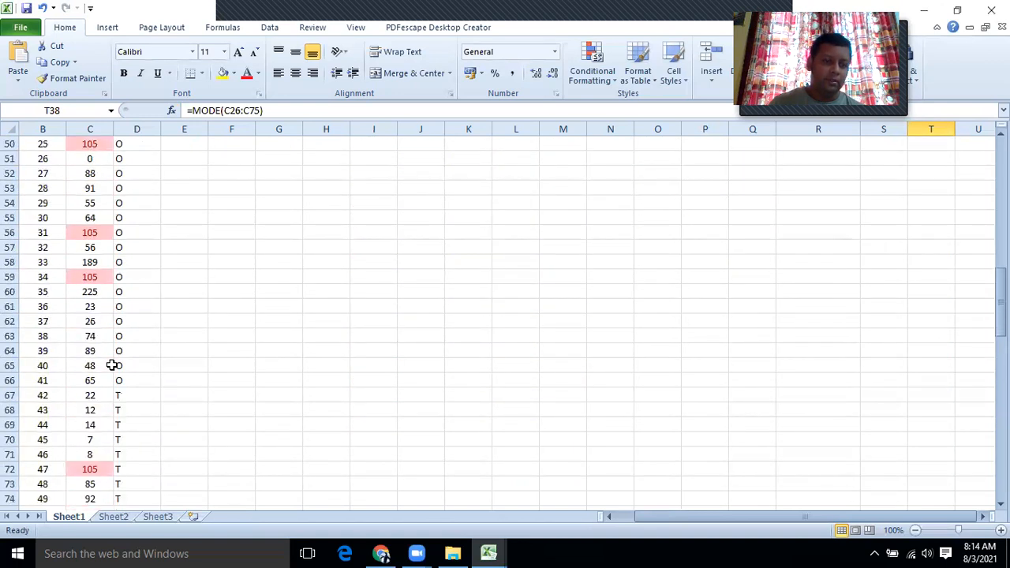
scroll(112, 365, "down", 1)
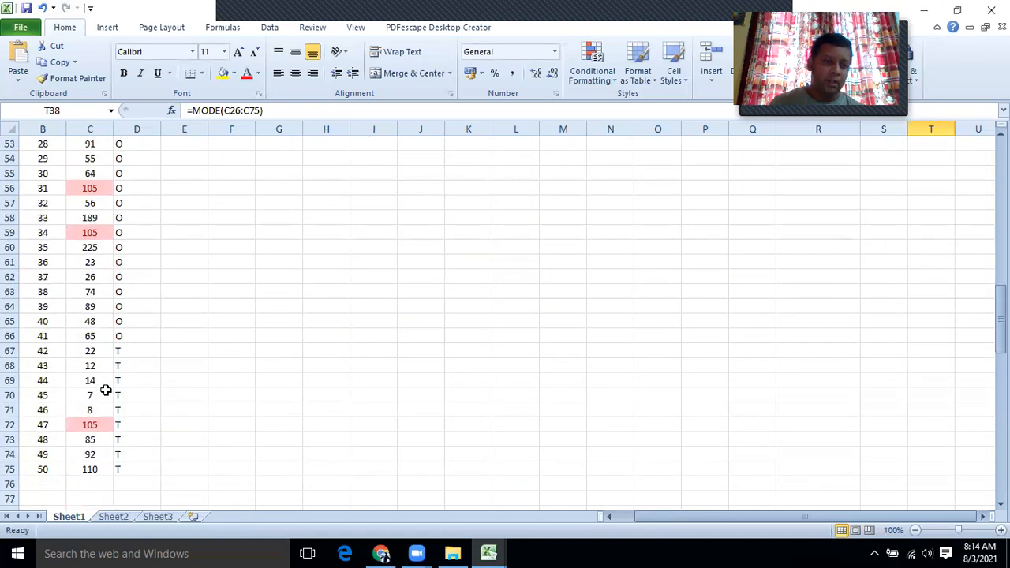
scroll(104, 315, "up", 4)
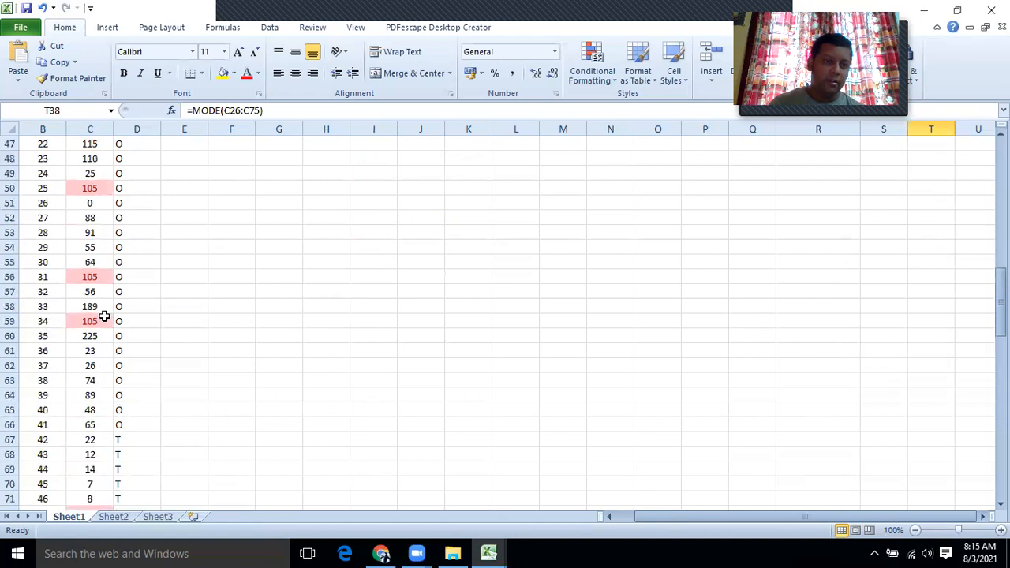
scroll(104, 315, "up", 2)
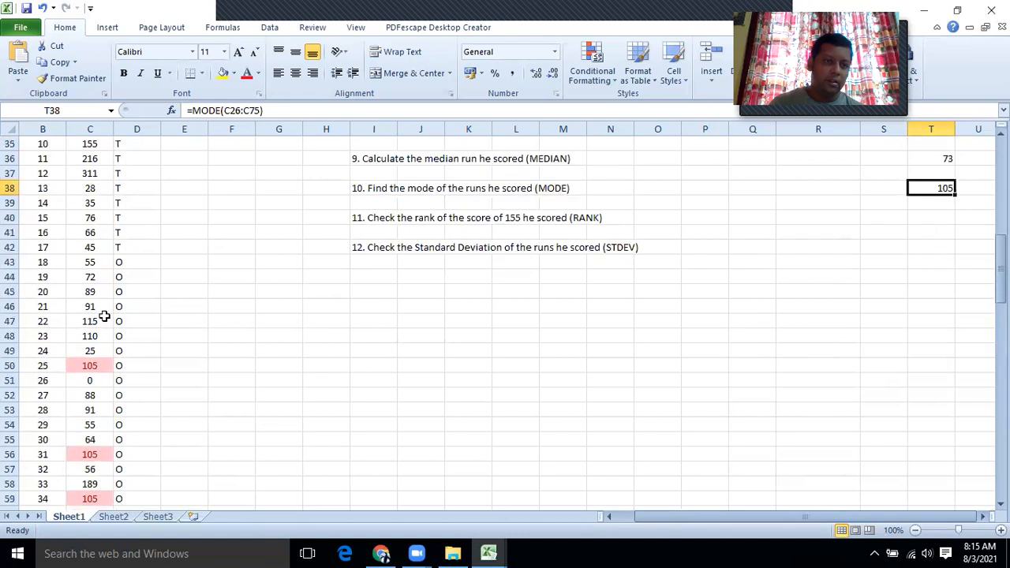
scroll(104, 315, "up", 1)
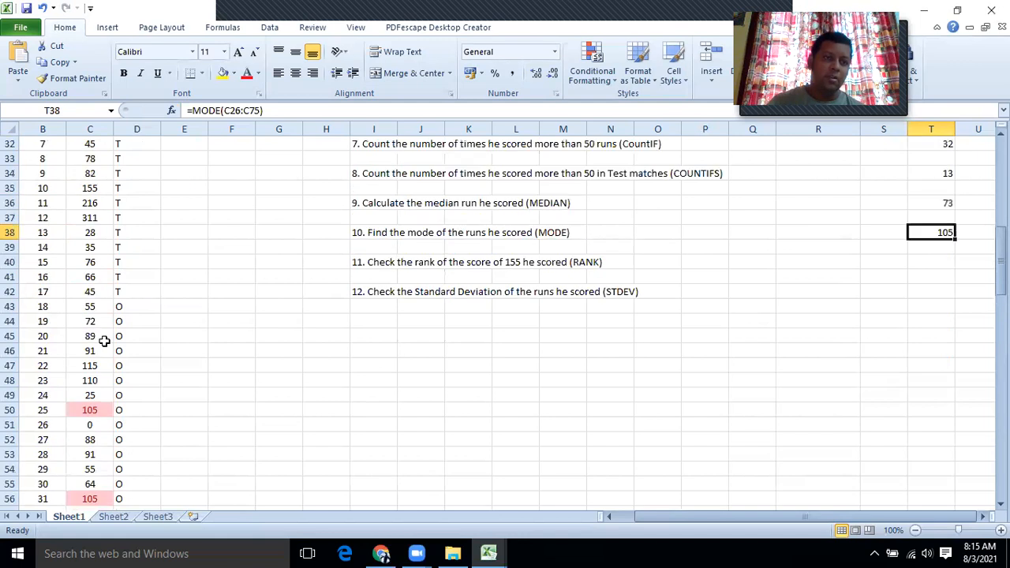
left_click(94, 189)
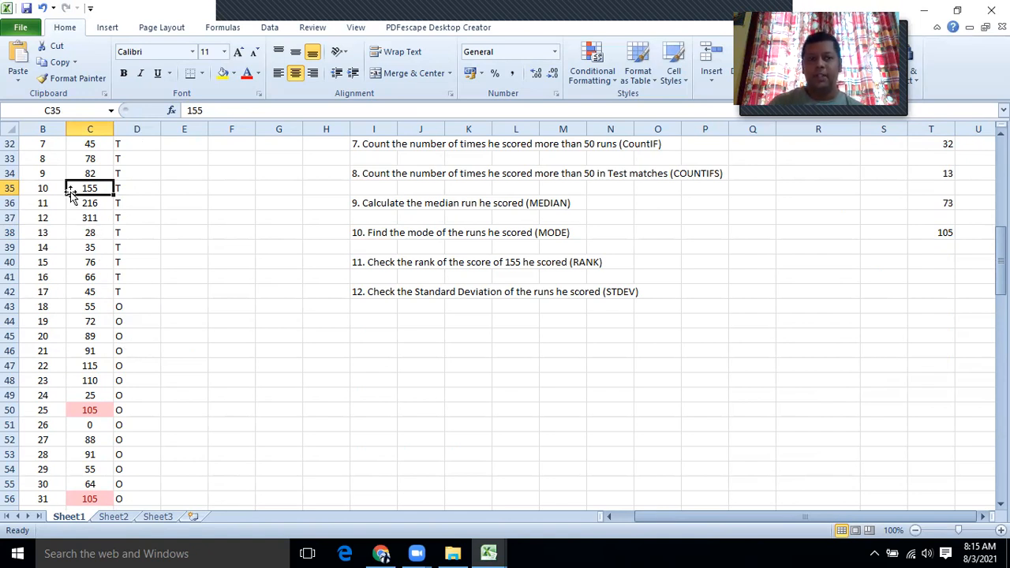
scroll(185, 363, "up", 1)
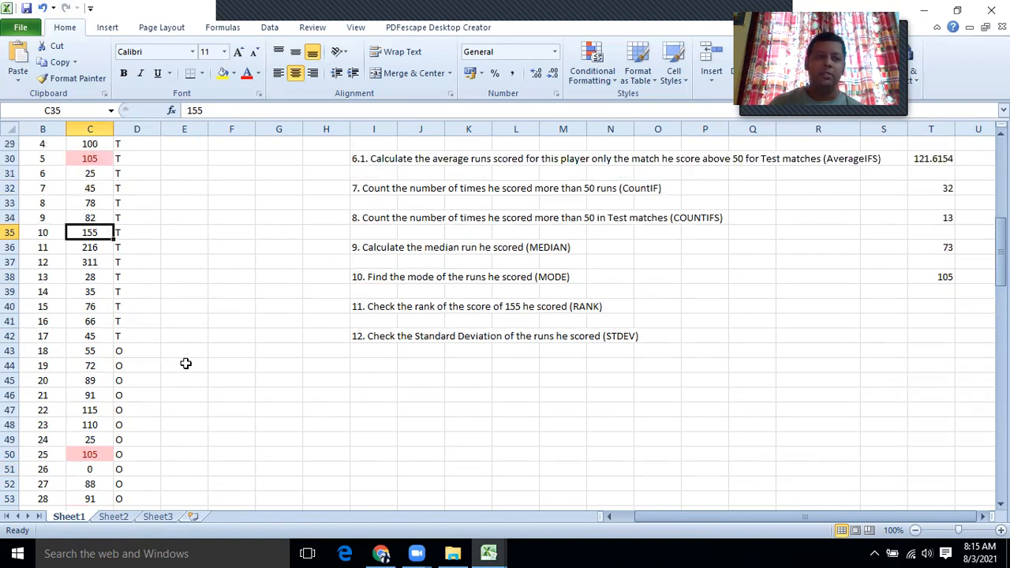
scroll(158, 331, "up", 2)
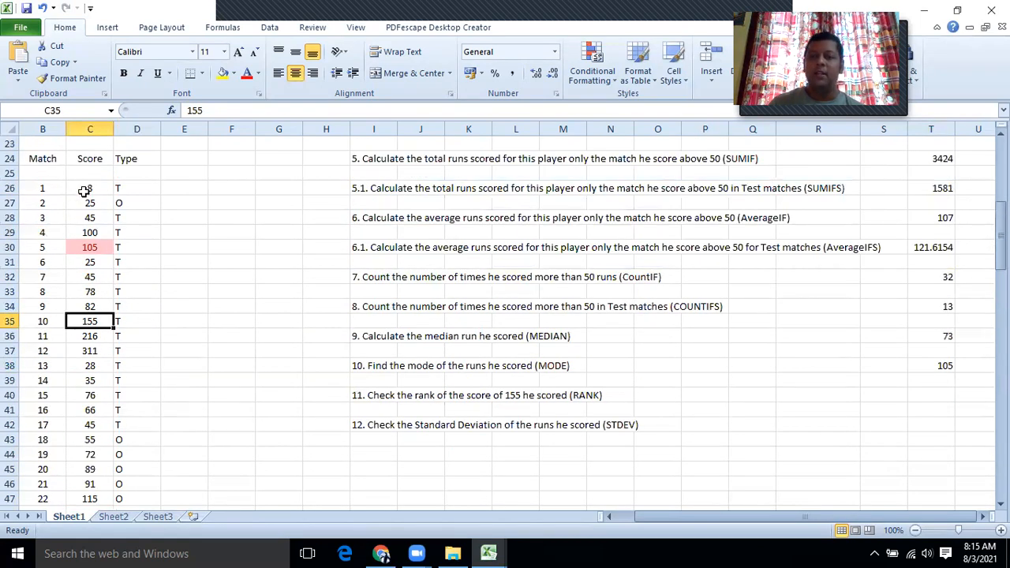
left_click_drag(84, 191, 83, 456)
scroll(197, 384, "down", 3)
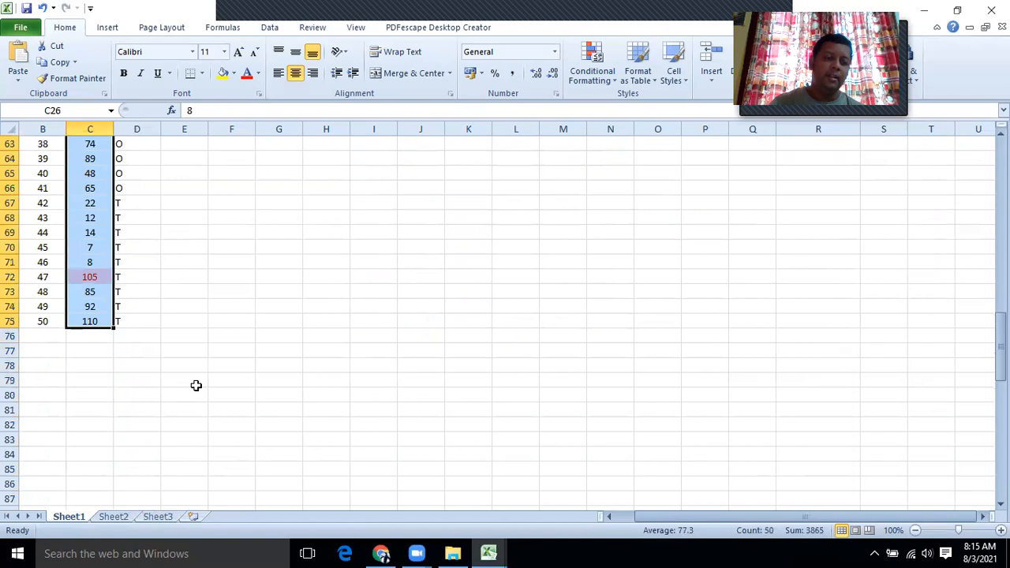
left_click(79, 369)
scroll(97, 382, "up", 14)
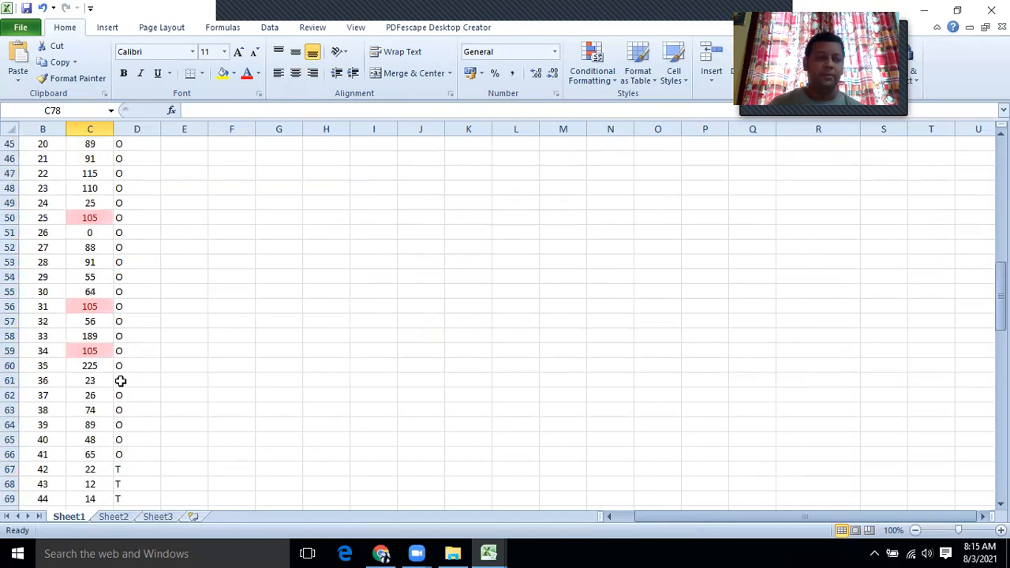
Step: Copy the scores in C26:C75 and paste them below the table, starting at cell C79
left_click_drag(87, 221, 87, 492)
key("ctrl+c")
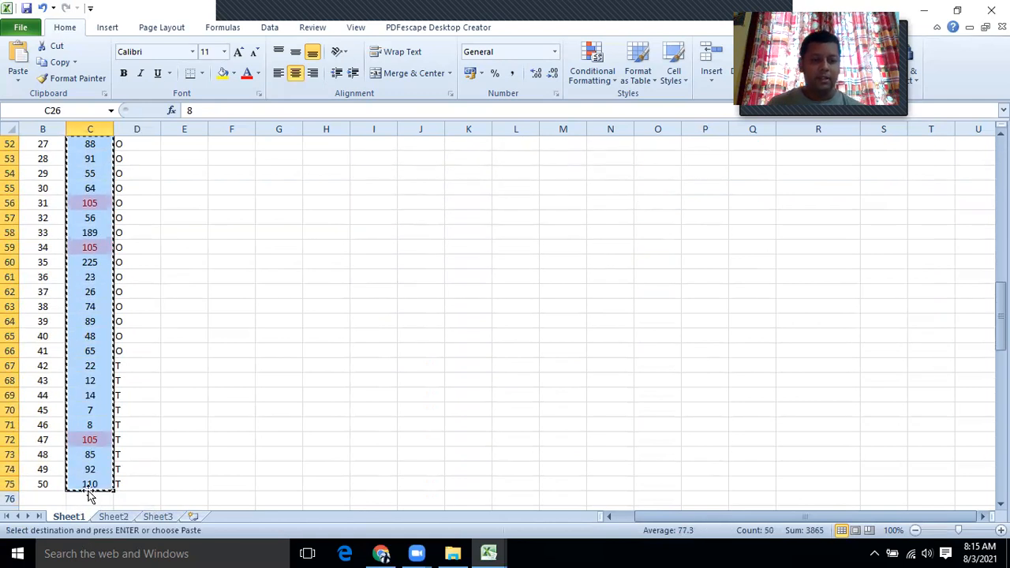
scroll(88, 489, "down", 3)
left_click(85, 411)
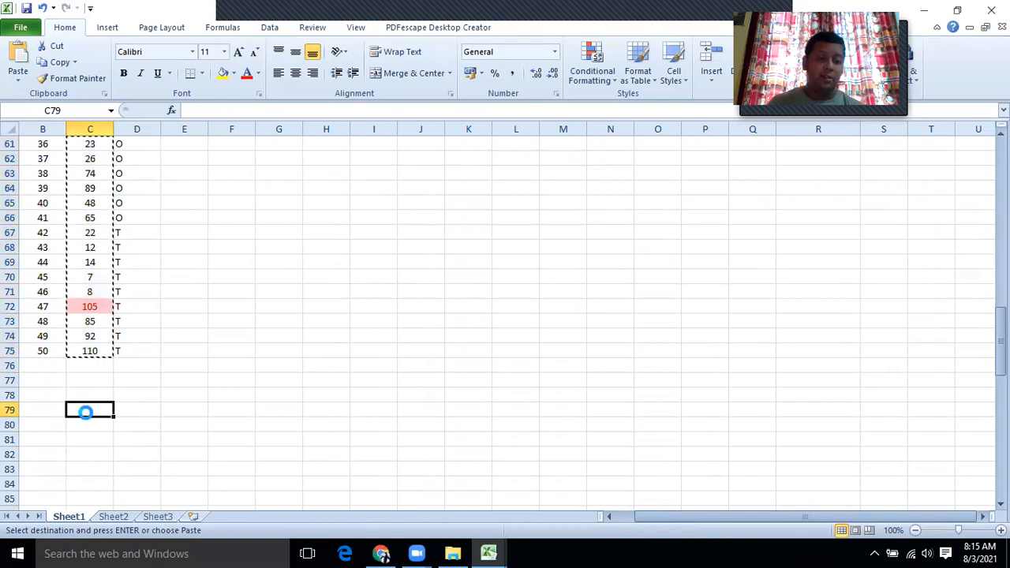
key("ctrl+v")
scroll(118, 398, "down", 3)
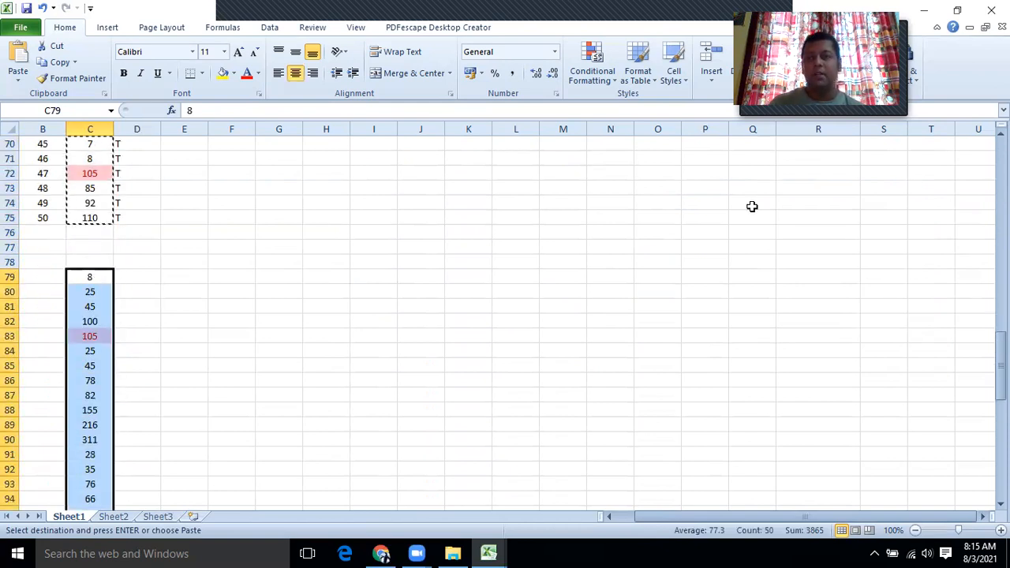
Step: Sort the copied scores in C79:C128 from smallest to largest and look through the sorted list
left_click_drag(823, 10, 889, 163)
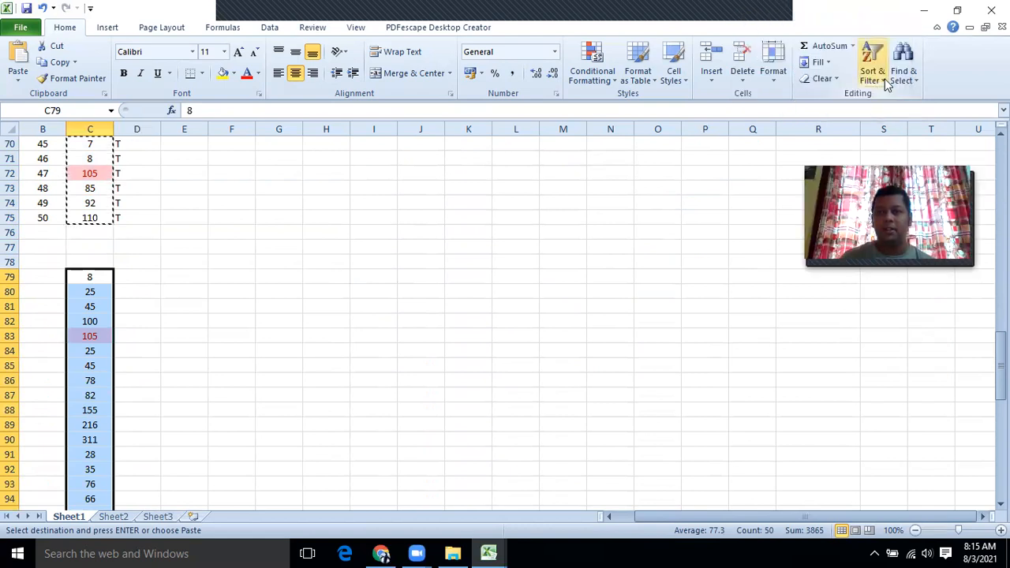
left_click(885, 81)
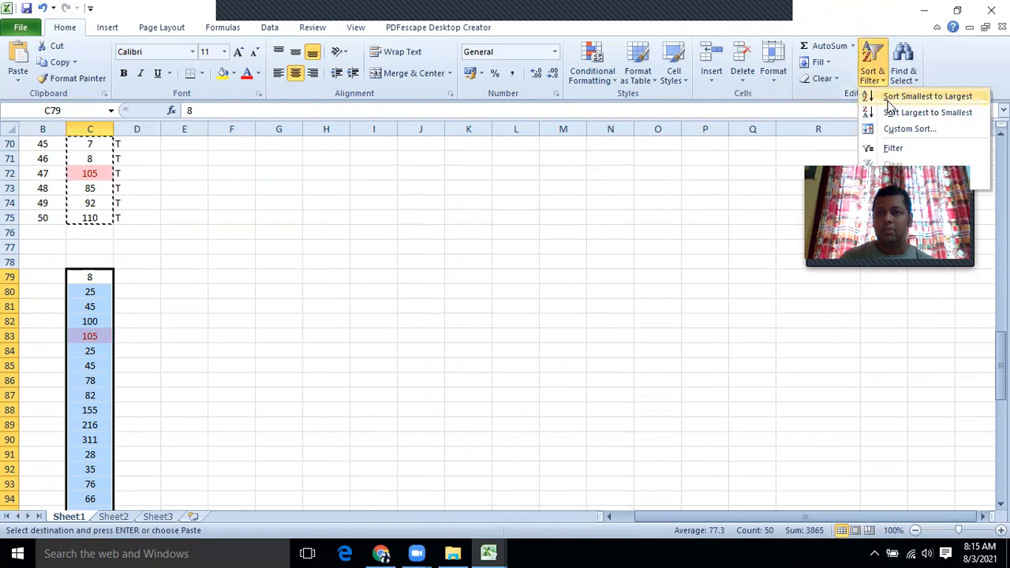
left_click(888, 100)
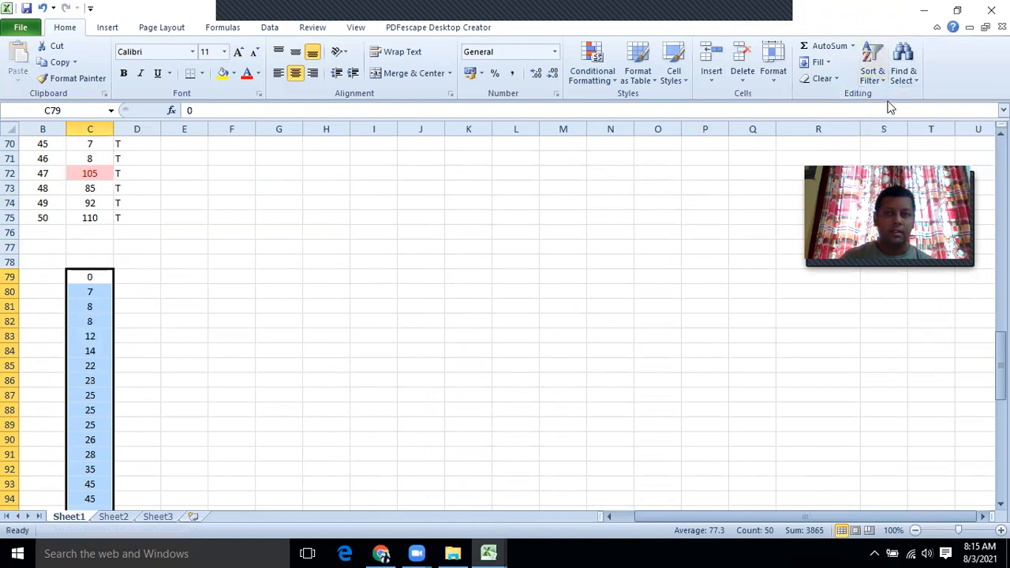
scroll(142, 315, "down", 10)
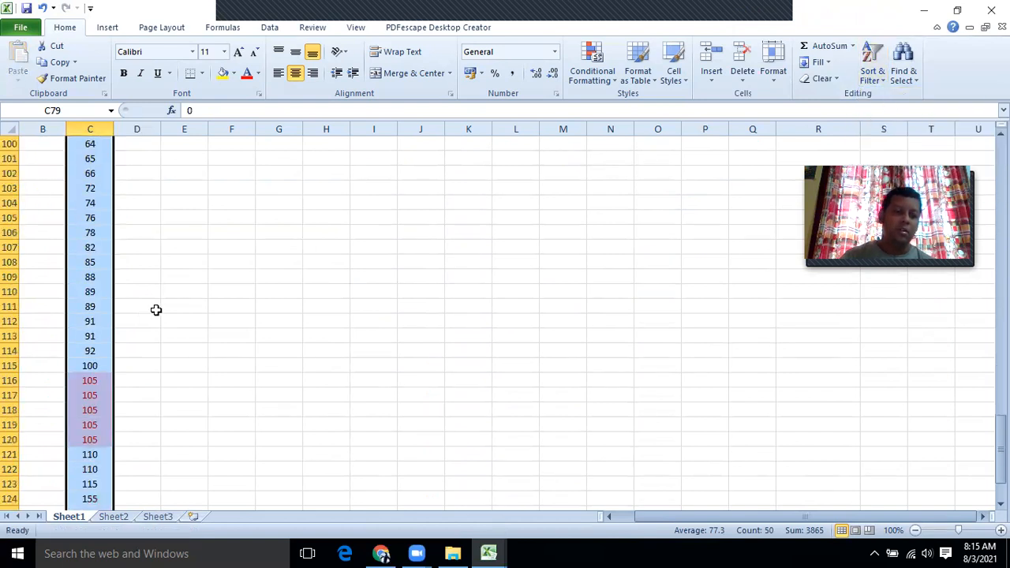
scroll(156, 310, "down", 2)
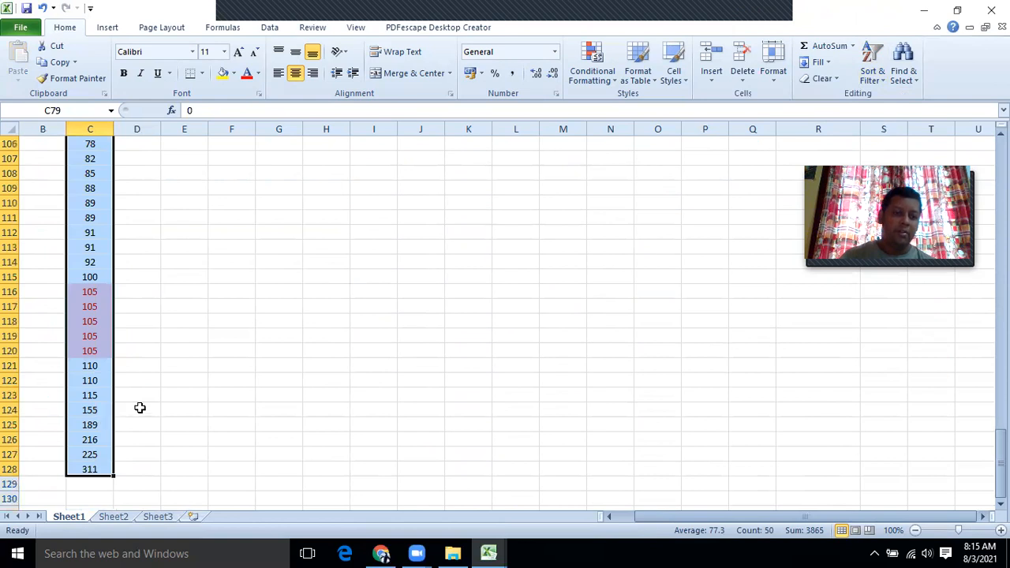
scroll(376, 370, "up", 3)
left_click(512, 310)
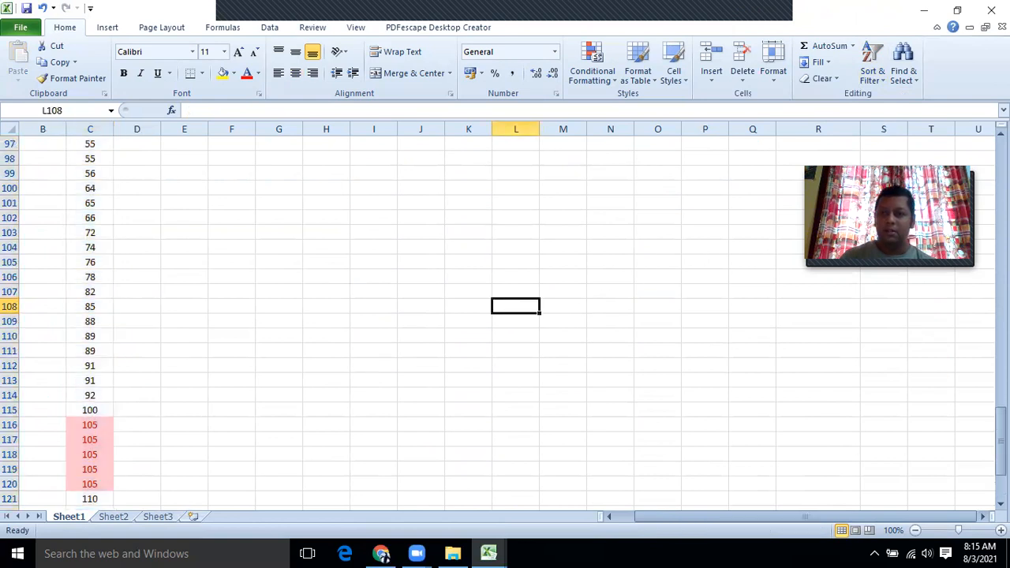
Step: Try to insert the RANK function in cell T40 for question 11
left_click_drag(929, 171, 823, 289)
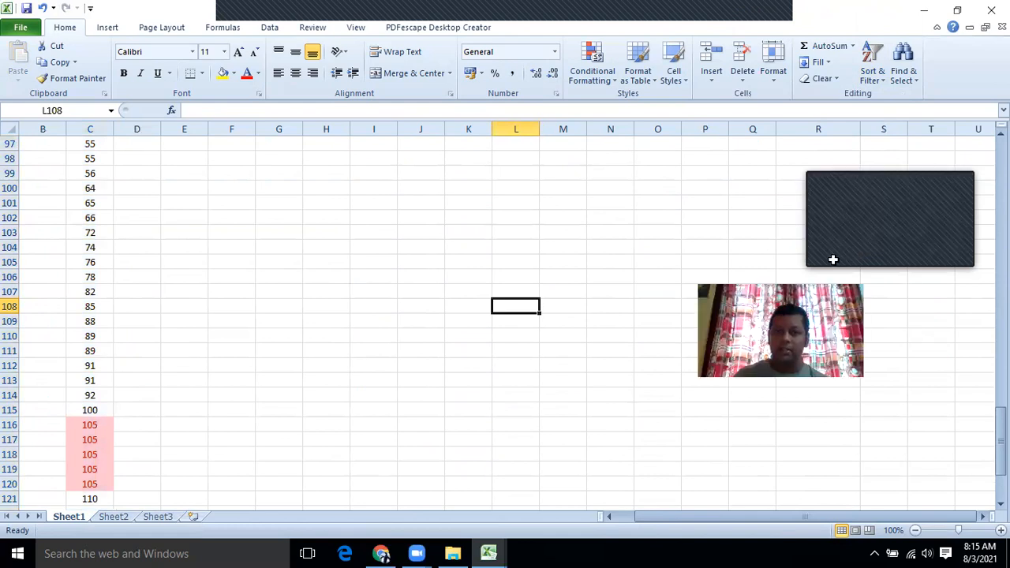
scroll(832, 259, "up", 20)
scroll(832, 260, "up", 2)
scroll(832, 259, "down", 2)
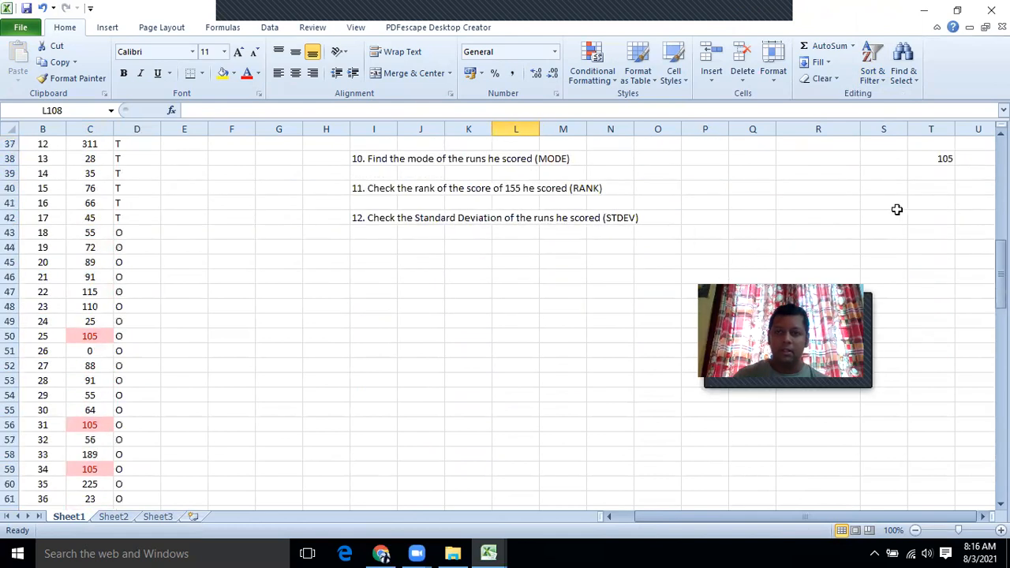
left_click(932, 190)
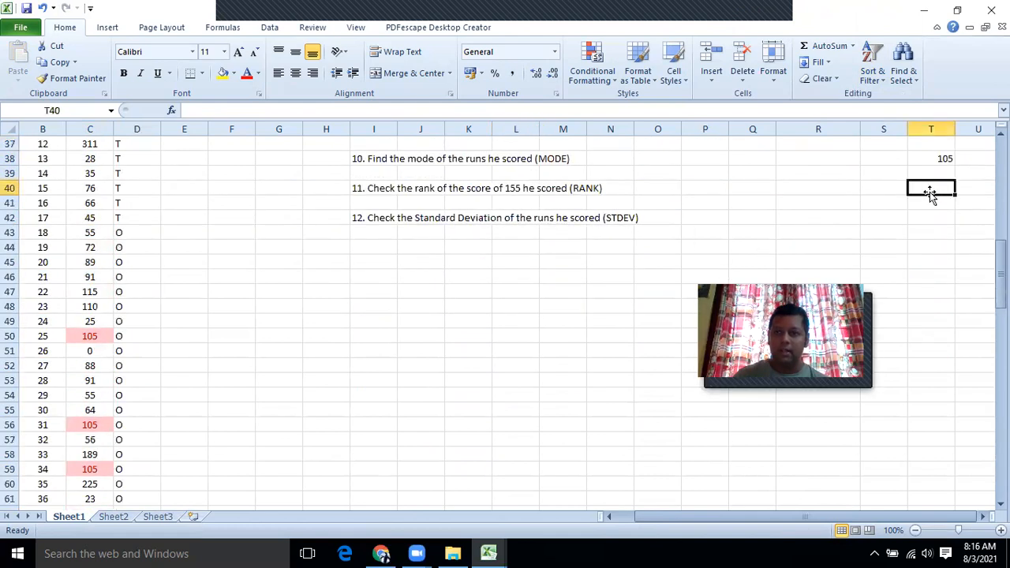
left_click(172, 110)
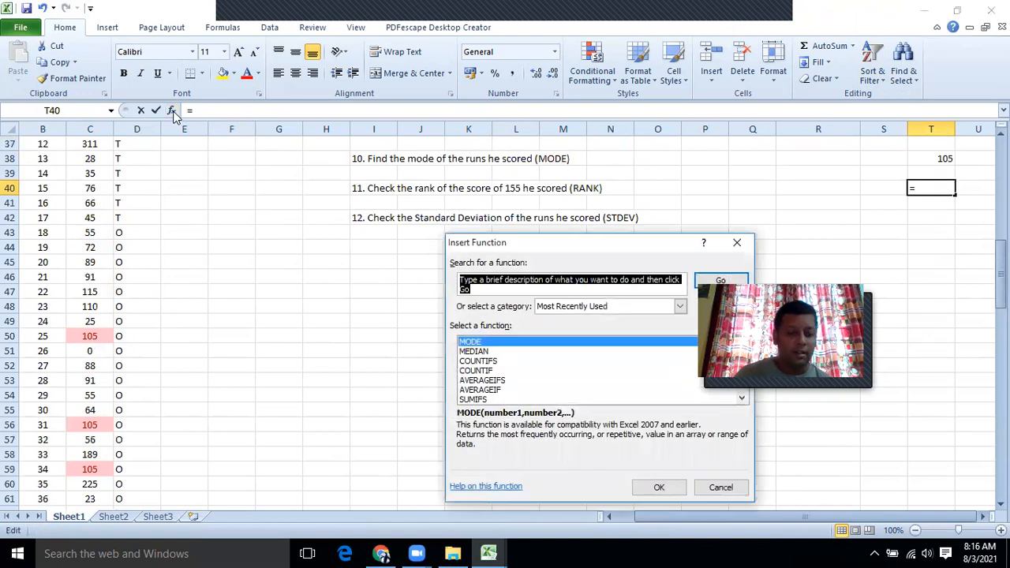
type("RANK")
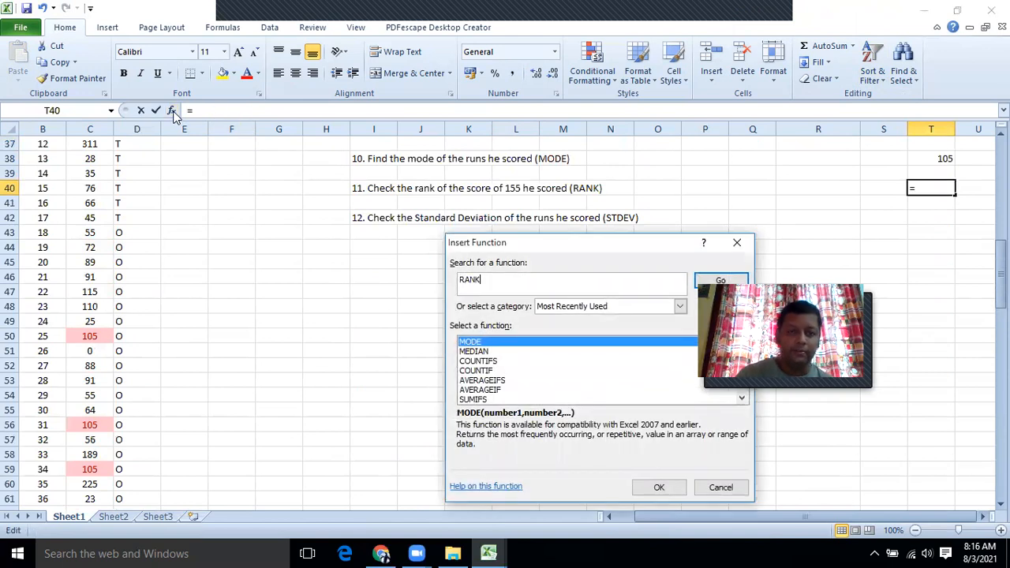
left_click(658, 486)
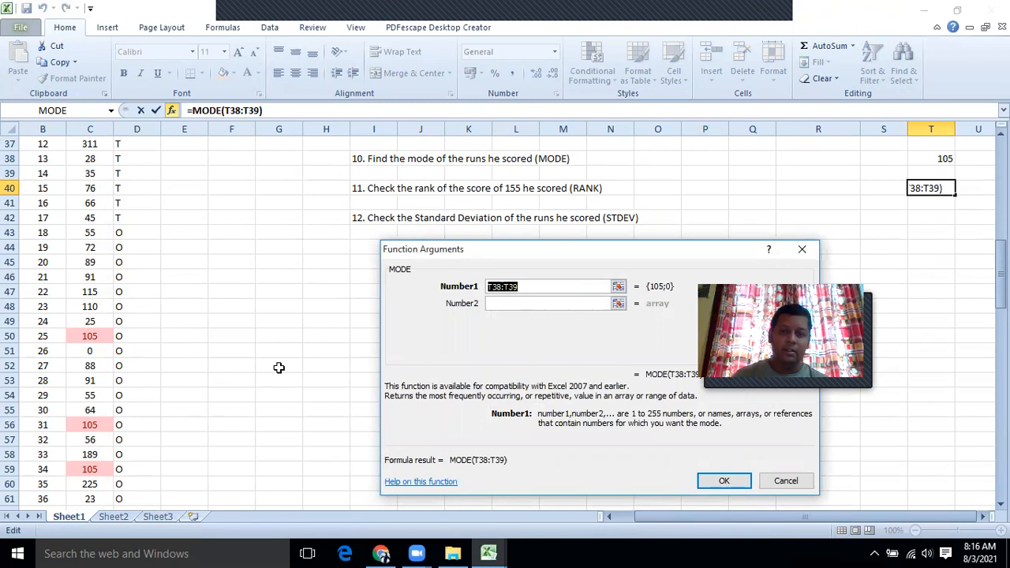
Step: Try using cell C124, which holds the score of 155, as the first argument of the function in T40
scroll(278, 368, "down", 10)
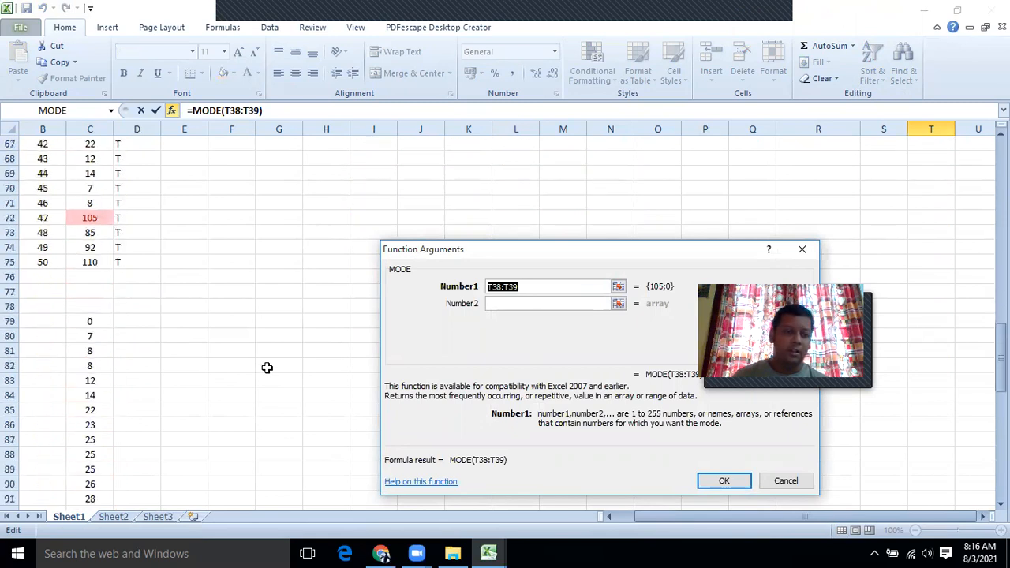
left_click(83, 324)
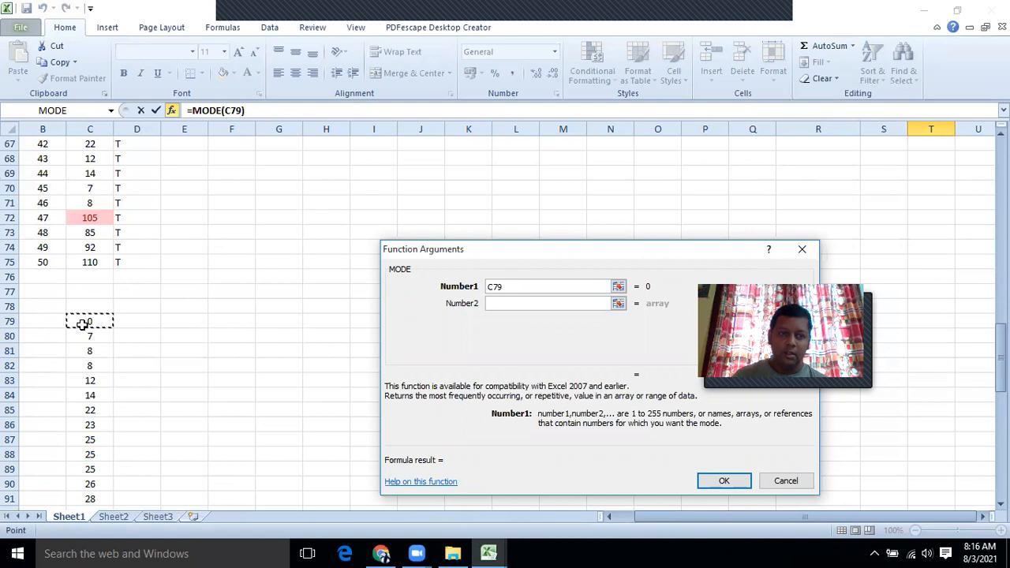
scroll(145, 357, "down", 7)
scroll(145, 359, "down", 8)
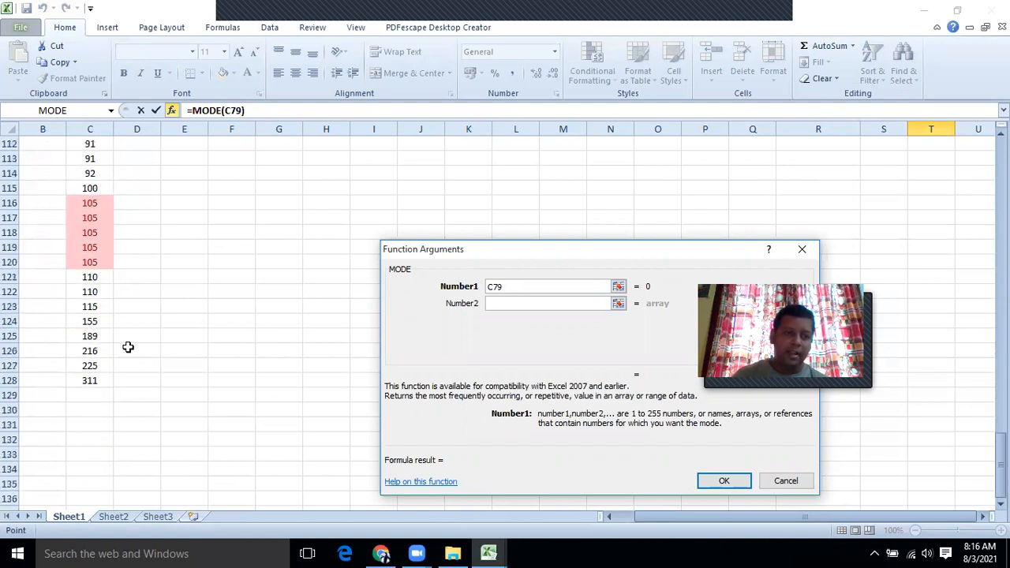
left_click(93, 319)
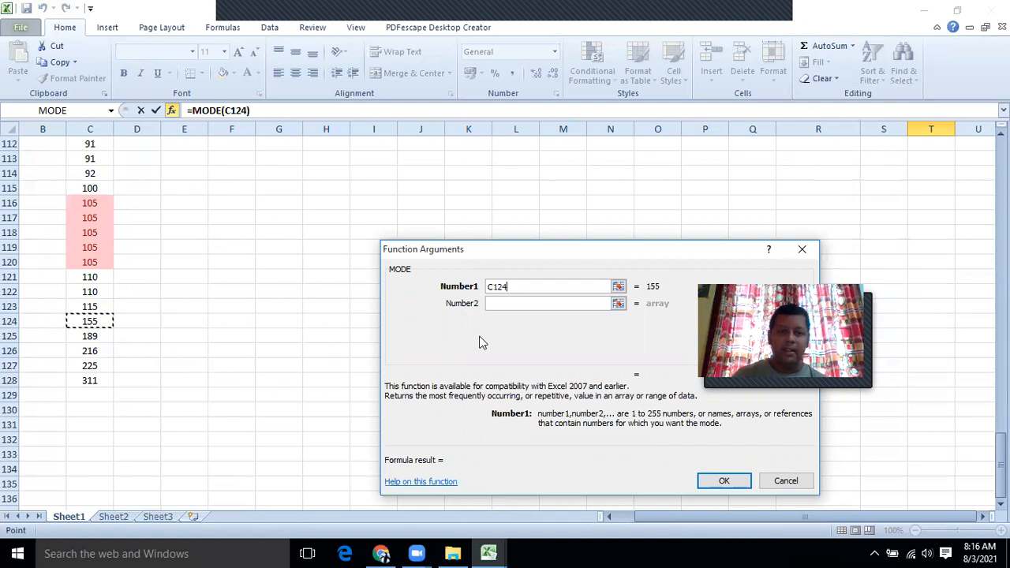
Step: Try the sorted scores in C79:C128 as the second argument and enter the MODE formula in T40
left_click(609, 304)
left_click(617, 305)
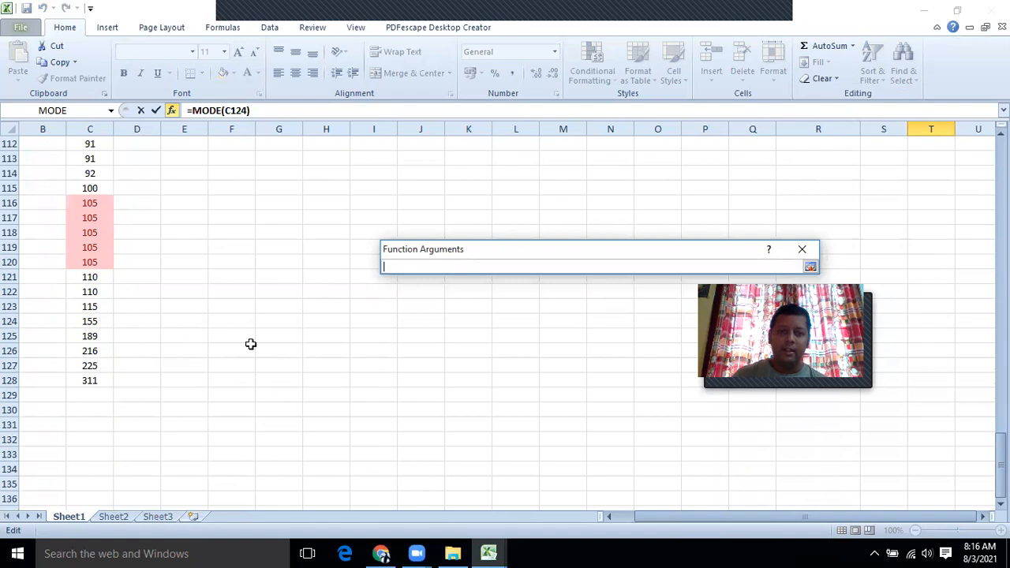
scroll(129, 334, "up", 15)
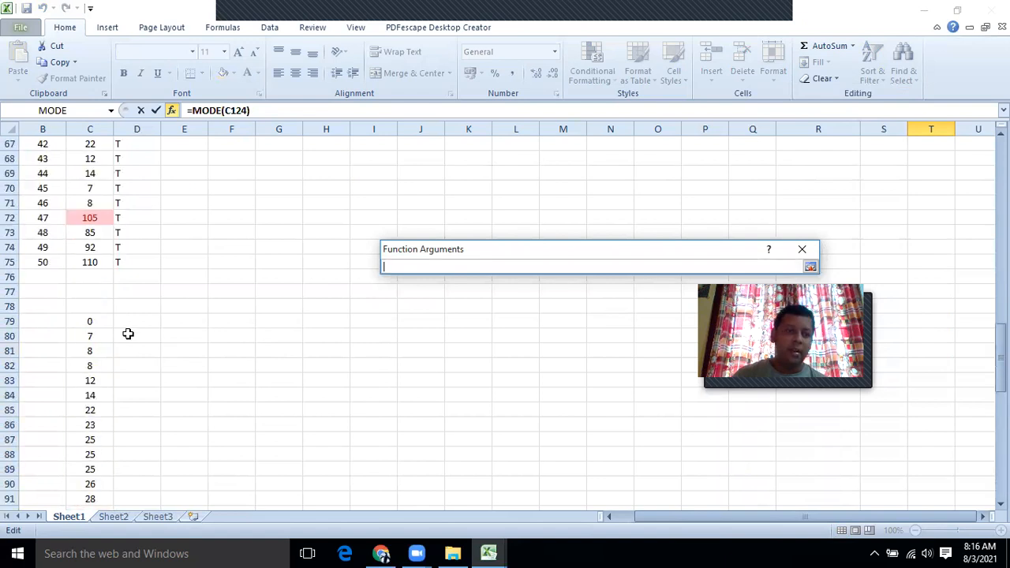
scroll(127, 333, "down", 2)
left_click_drag(96, 233, 80, 471)
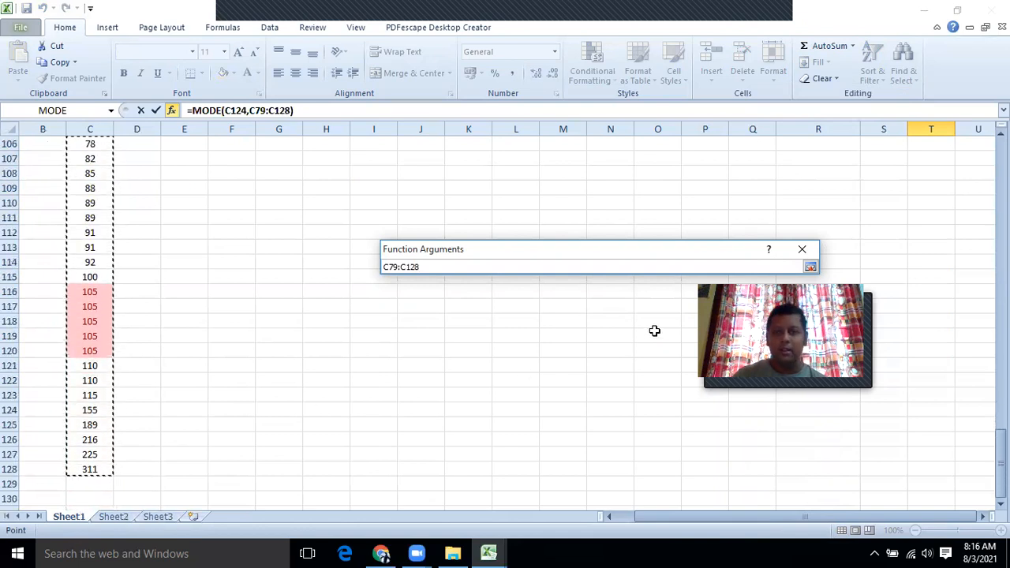
left_click(809, 269)
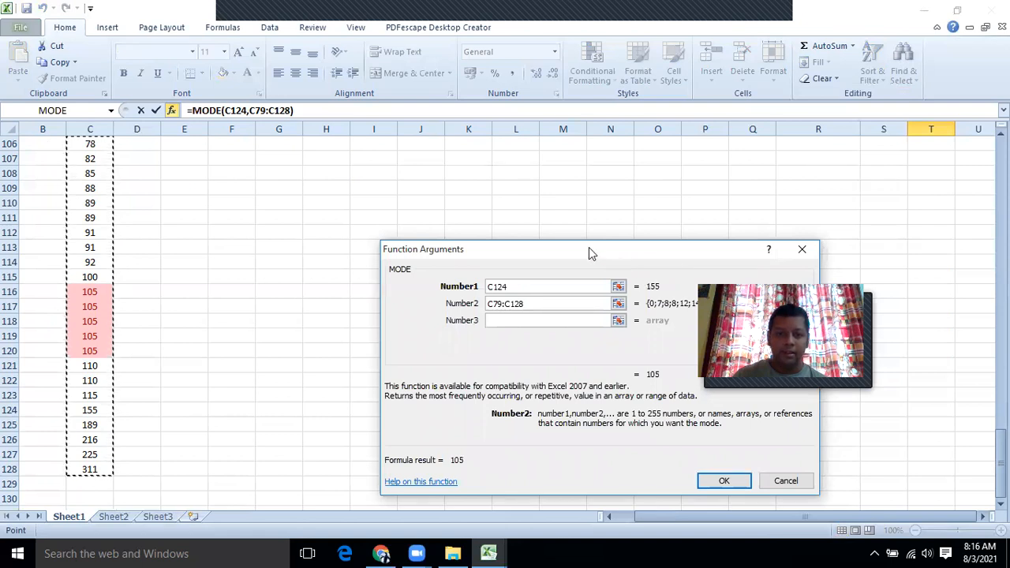
left_click_drag(588, 253, 431, 226)
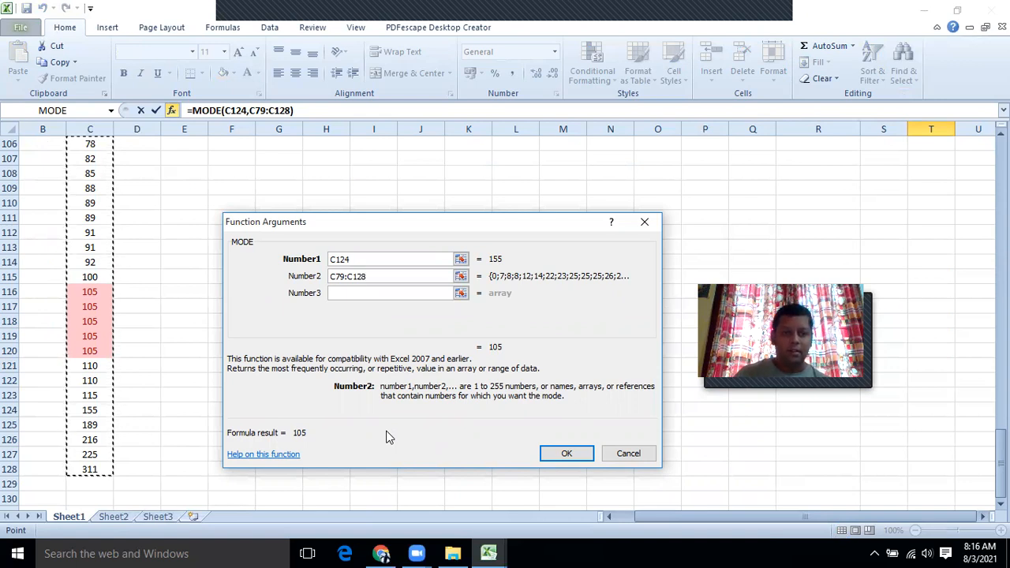
left_click(561, 457)
scroll(556, 454, "up", 4)
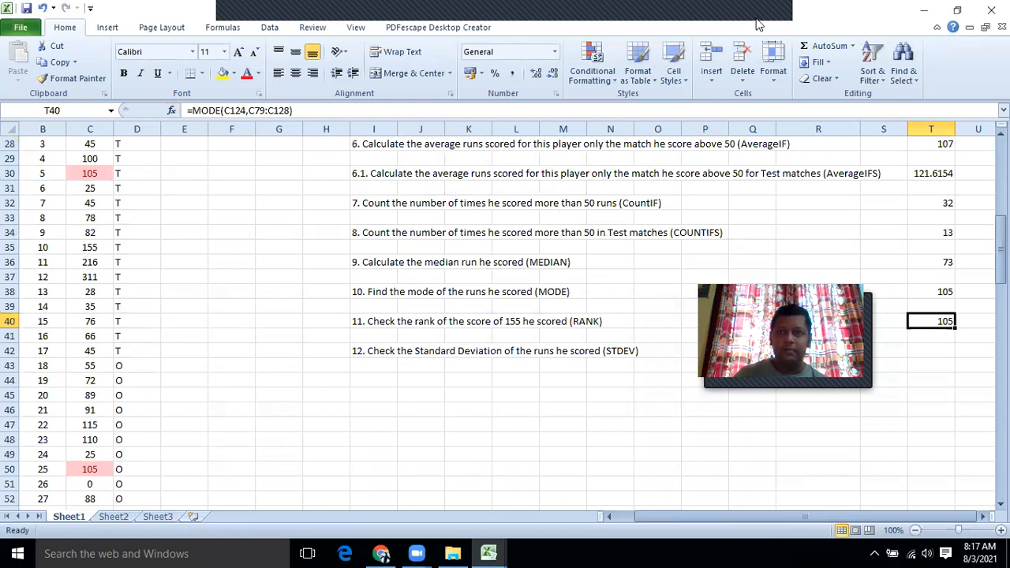
Step: Examine the descending list of copied scores from C79 down for the position of 155
mouse_move(756, 19)
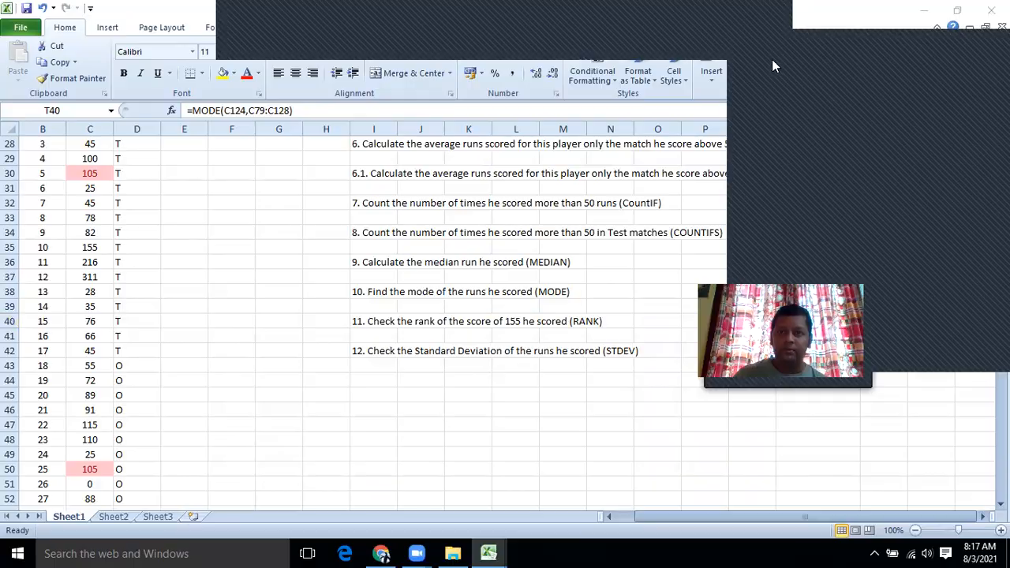
scroll(771, 60, "down", 4)
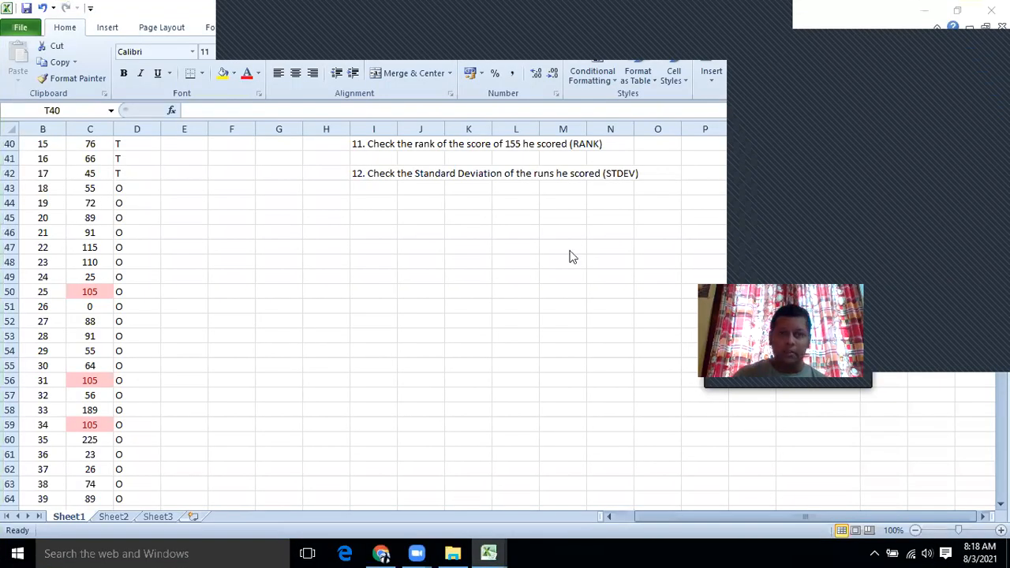
scroll(572, 255, "down", 10)
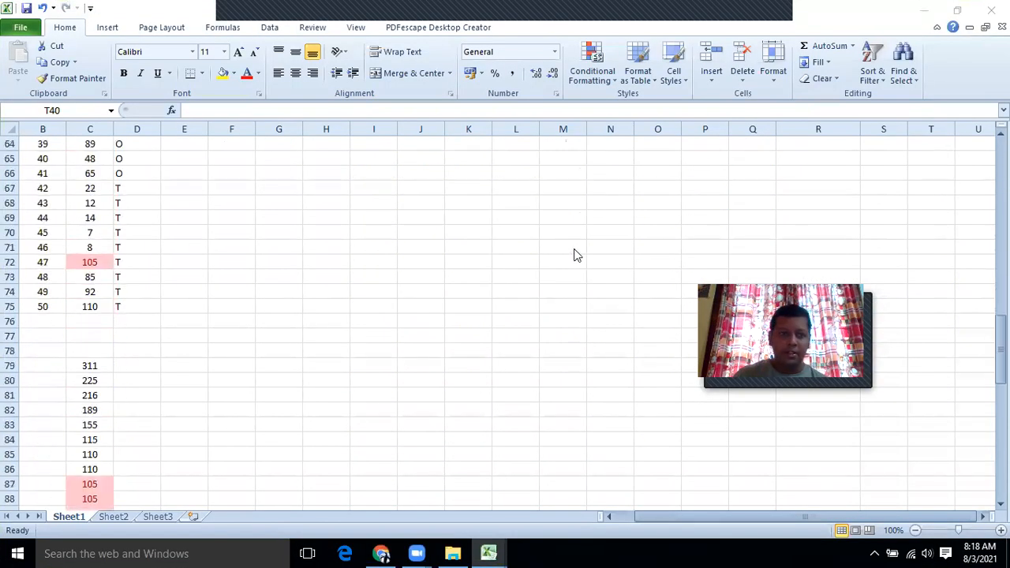
scroll(574, 255, "down", 5)
scroll(166, 150, "up", 2)
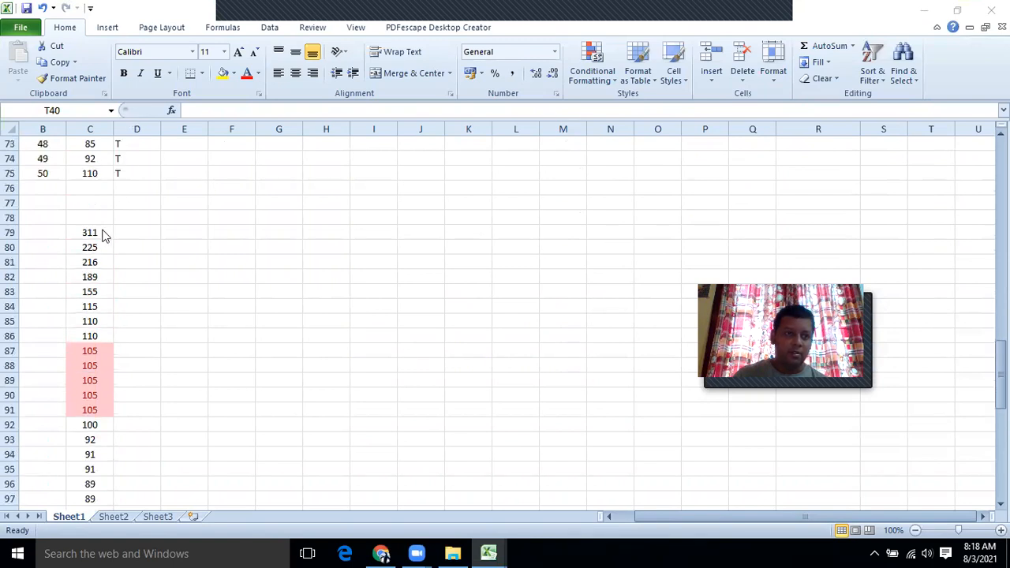
Step: Sort the copied runs in C79:C128 from largest to smallest
scroll(121, 246, "down", 8)
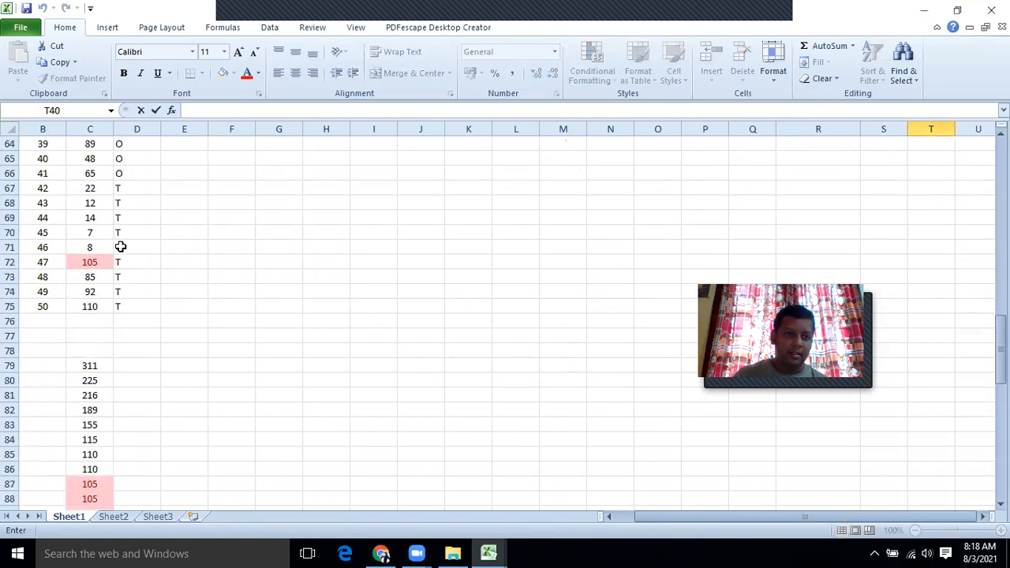
scroll(105, 276, "down", 4)
left_click_drag(89, 189, 90, 478)
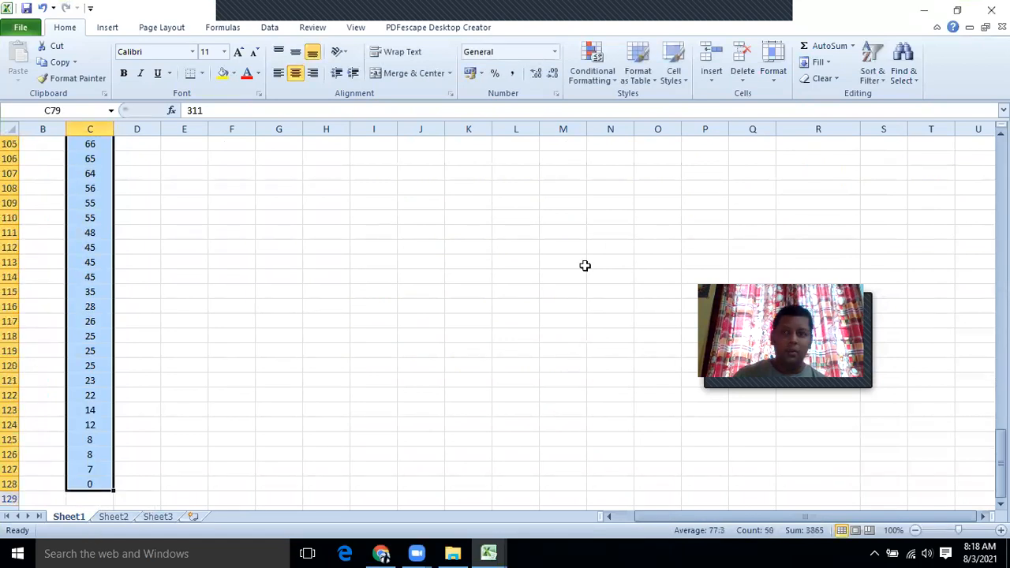
left_click(881, 83)
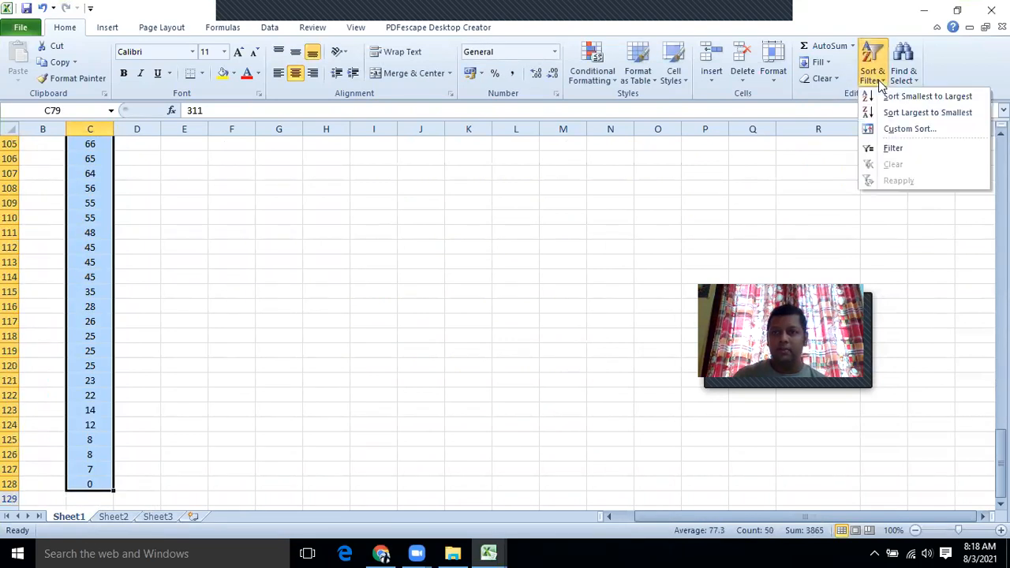
left_click(909, 113)
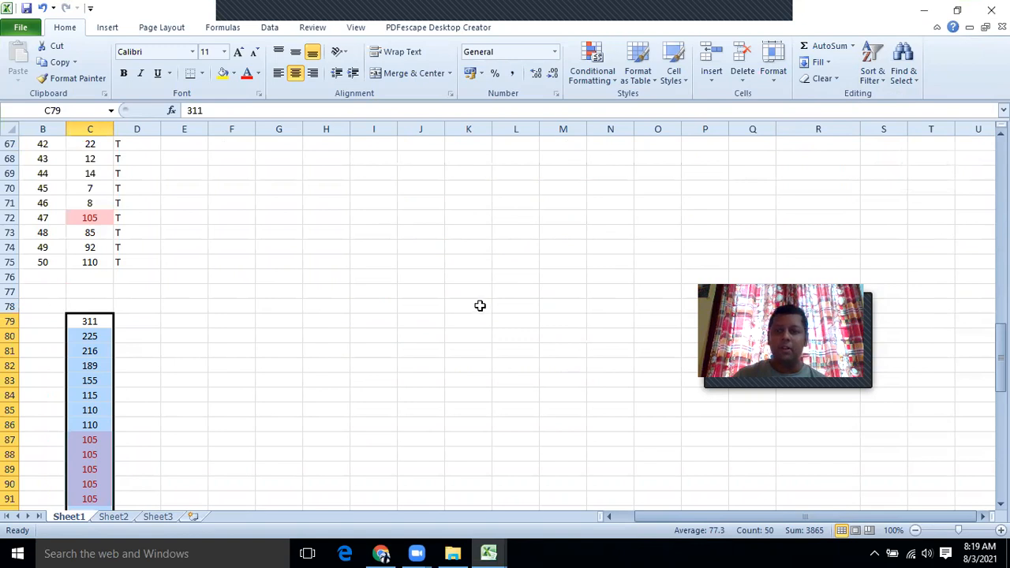
Step: Examine the arguments of the MODE formula in cell T38 and leave the formula as it is
scroll(480, 305, "up", 13)
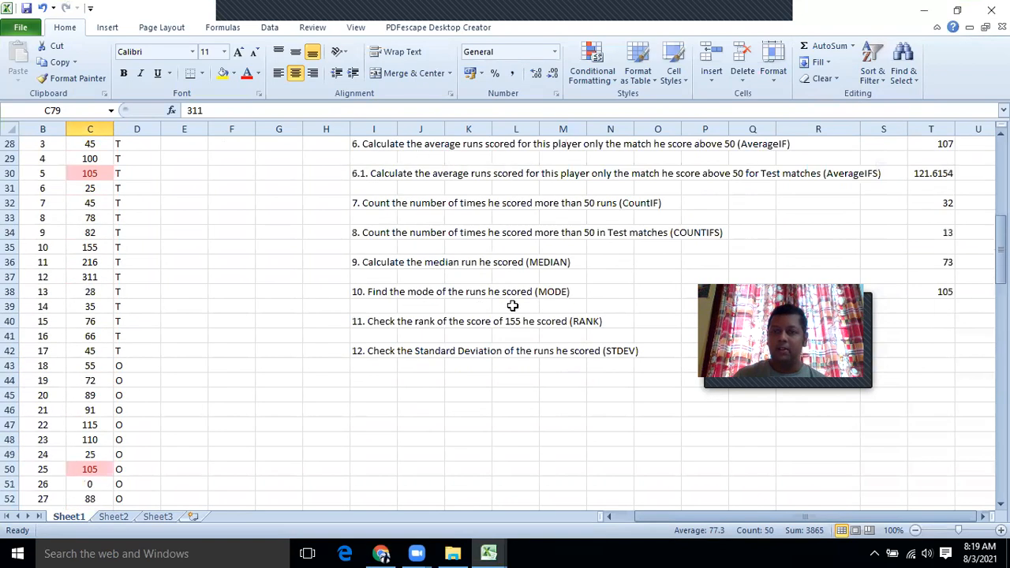
left_click(920, 290)
left_click(171, 111)
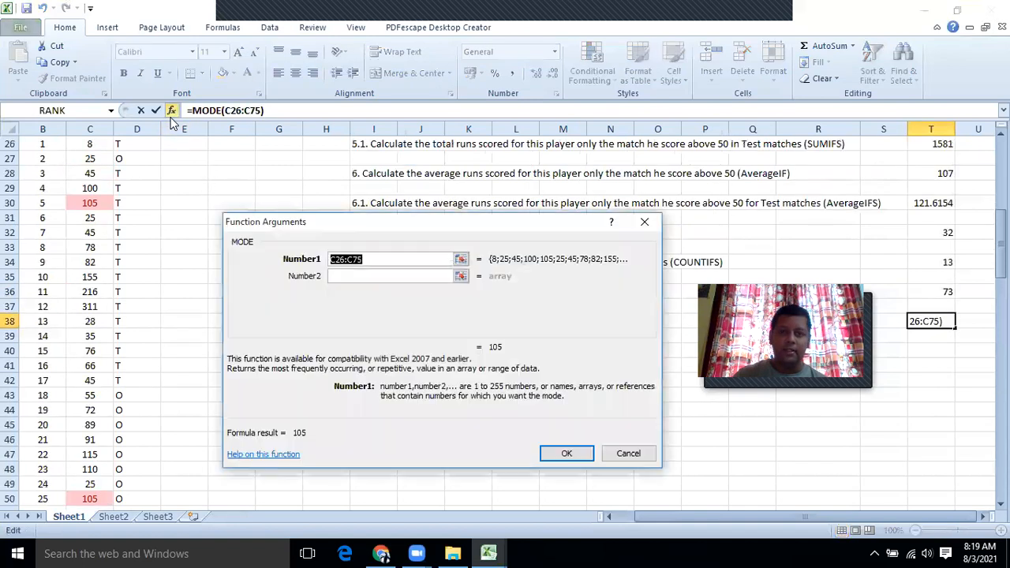
left_click(628, 453)
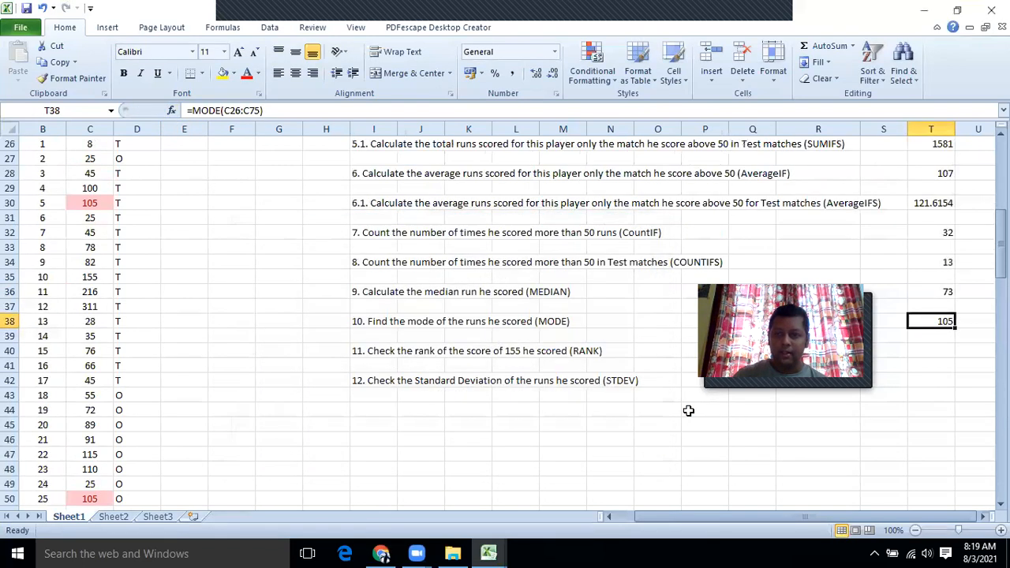
Step: Find the RANK function and insert it in cell T40, beside question 11
key("Down")
key("Down")
left_click(171, 111)
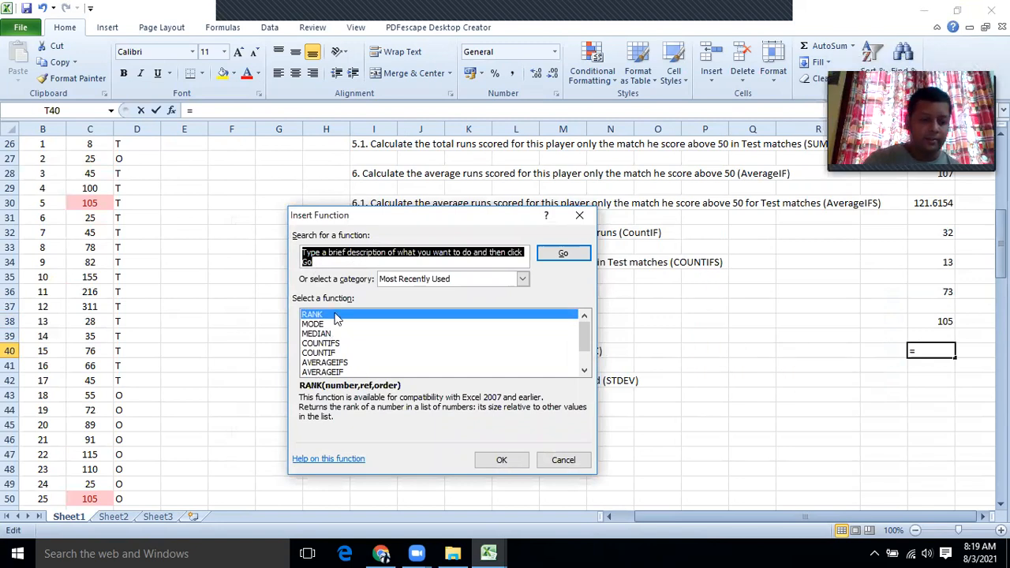
type("RANK")
key("Return")
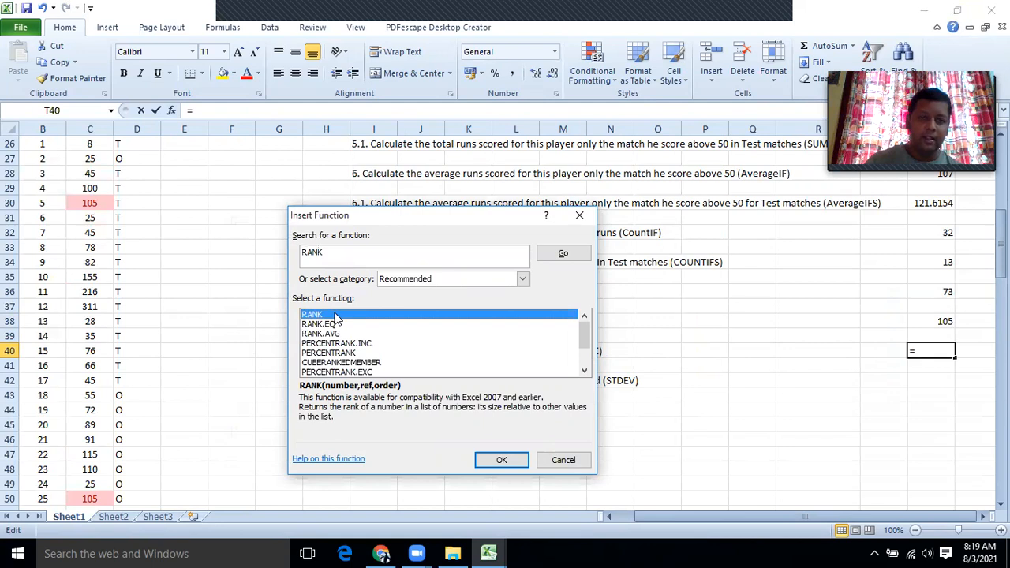
left_click(499, 460)
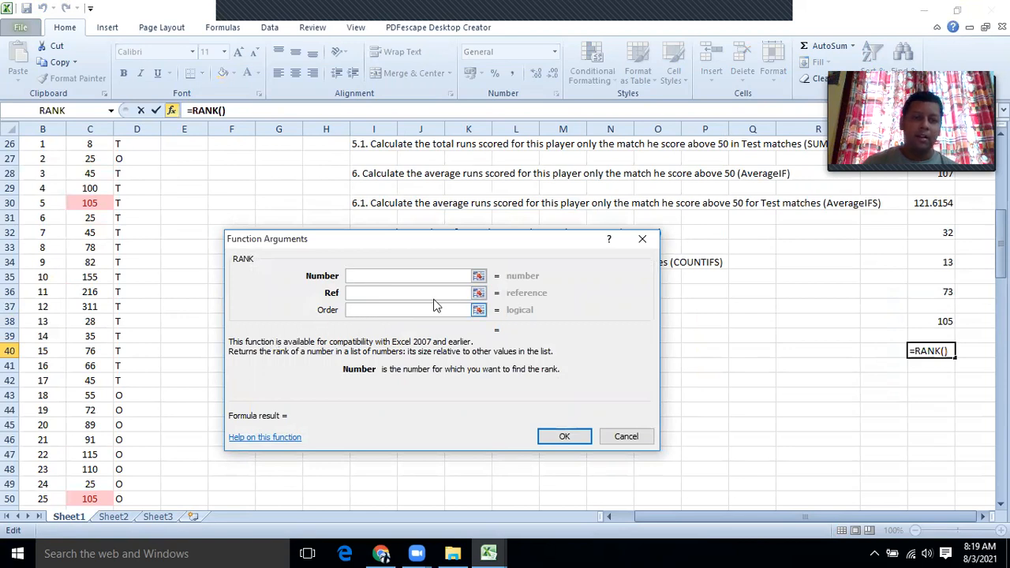
Step: Set the RANK function's Number argument to C83, the score of 155 in the sorted list
left_click(478, 275)
scroll(140, 445, "down", 6)
scroll(139, 446, "down", 10)
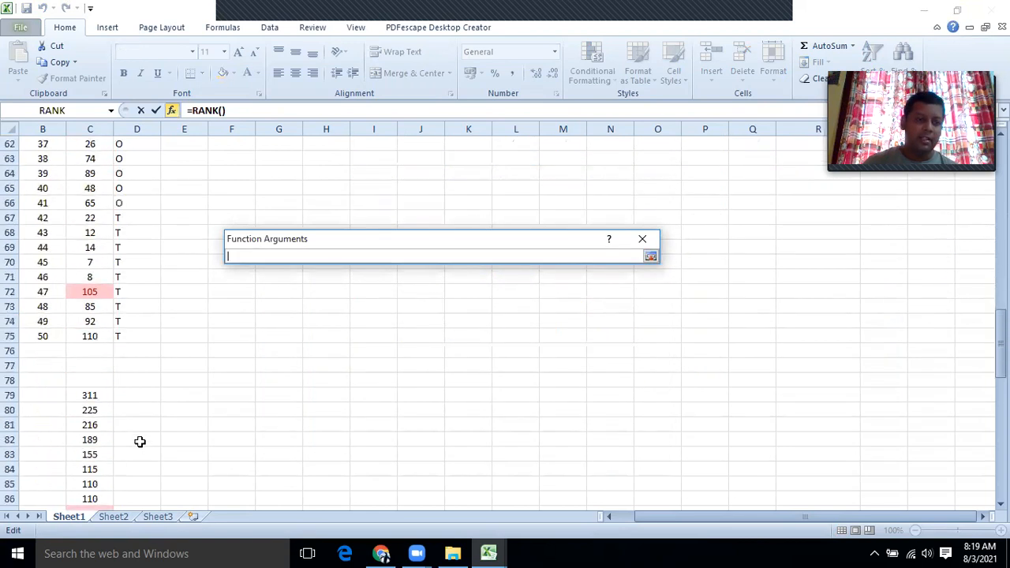
left_click(92, 277)
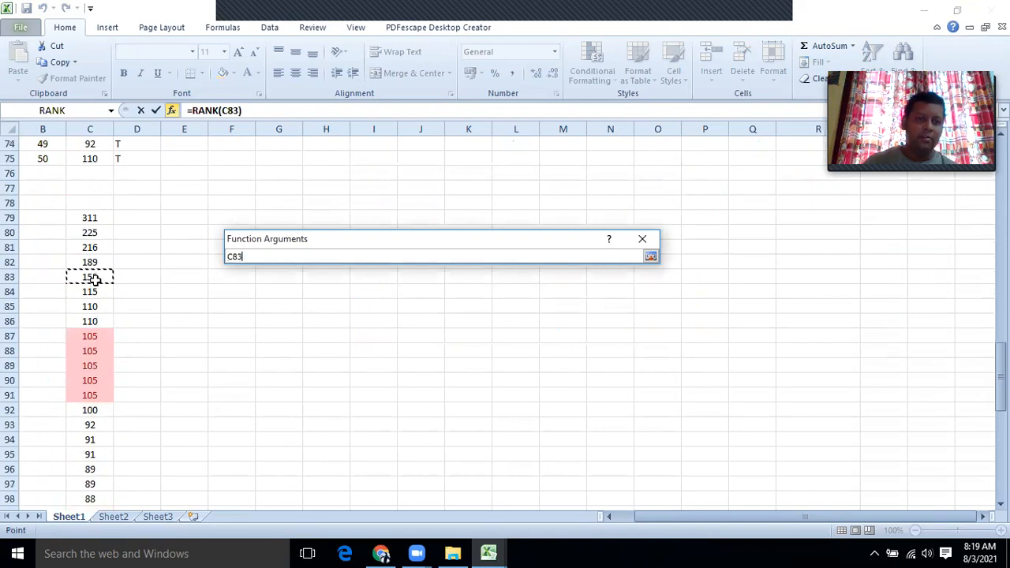
left_click(649, 257)
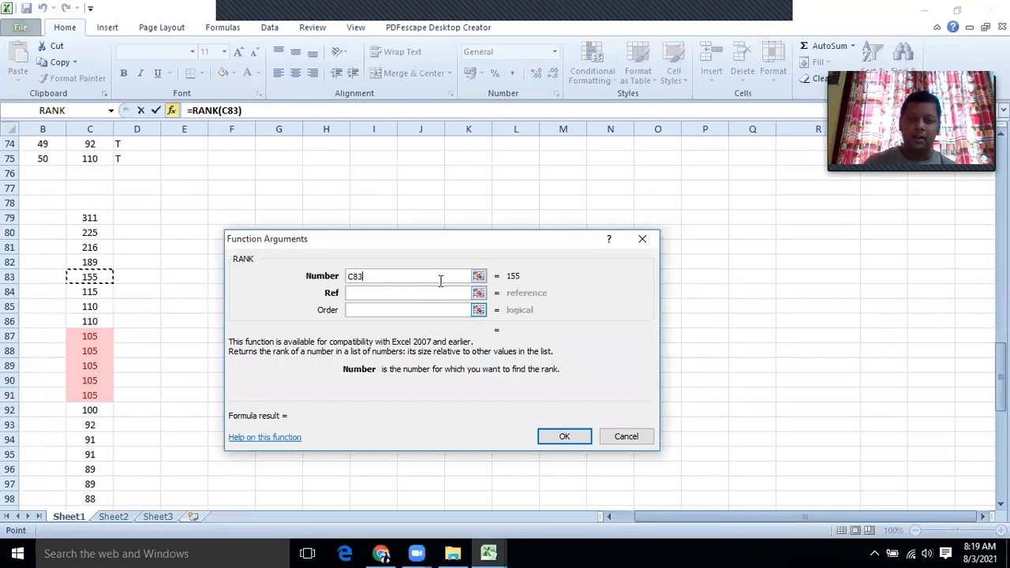
Step: Set the RANK function's Ref argument to the sorted range C79:C128 and complete the formula
left_click(478, 293)
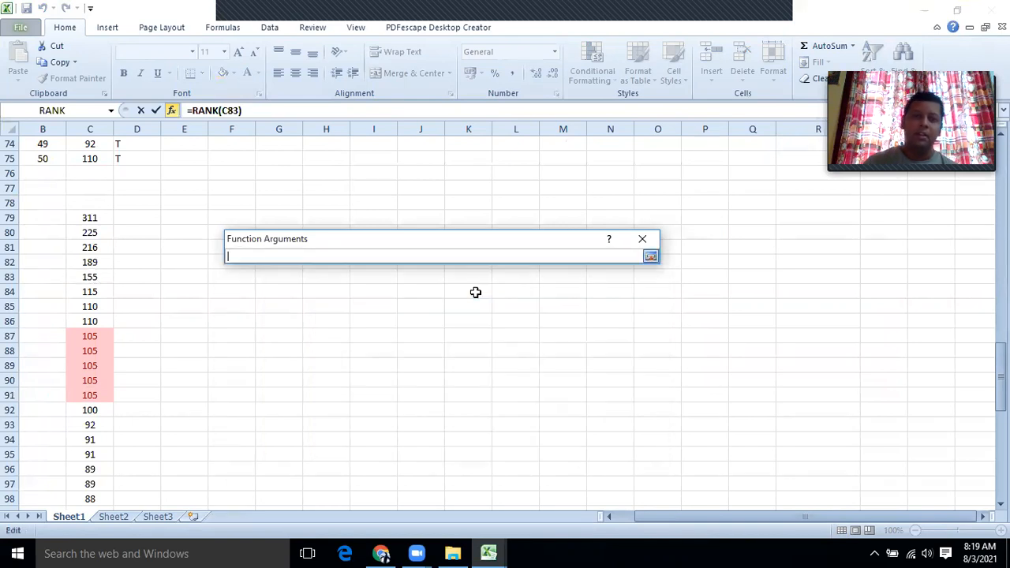
left_click_drag(90, 219, 85, 484)
left_click(650, 257)
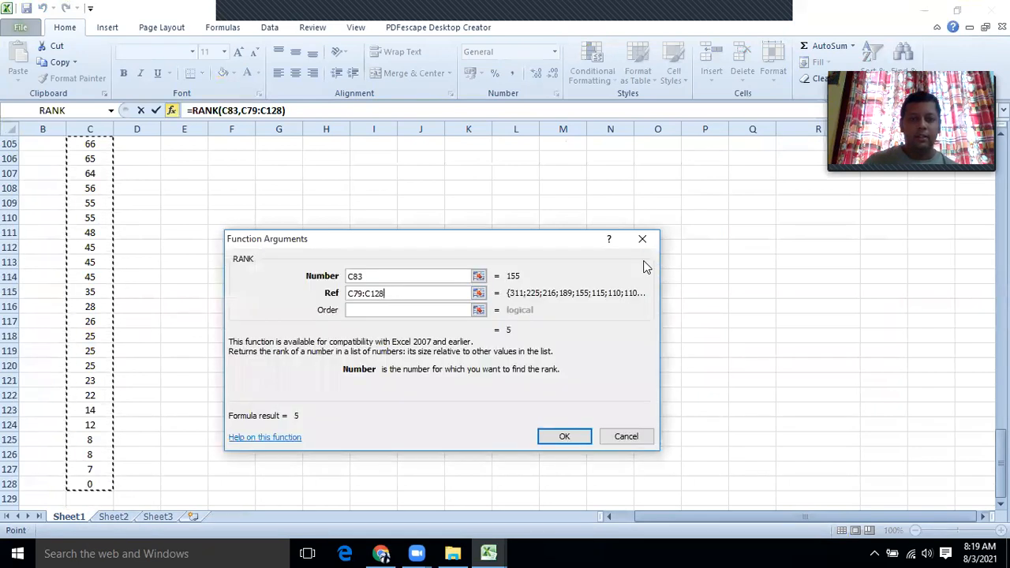
left_click(565, 437)
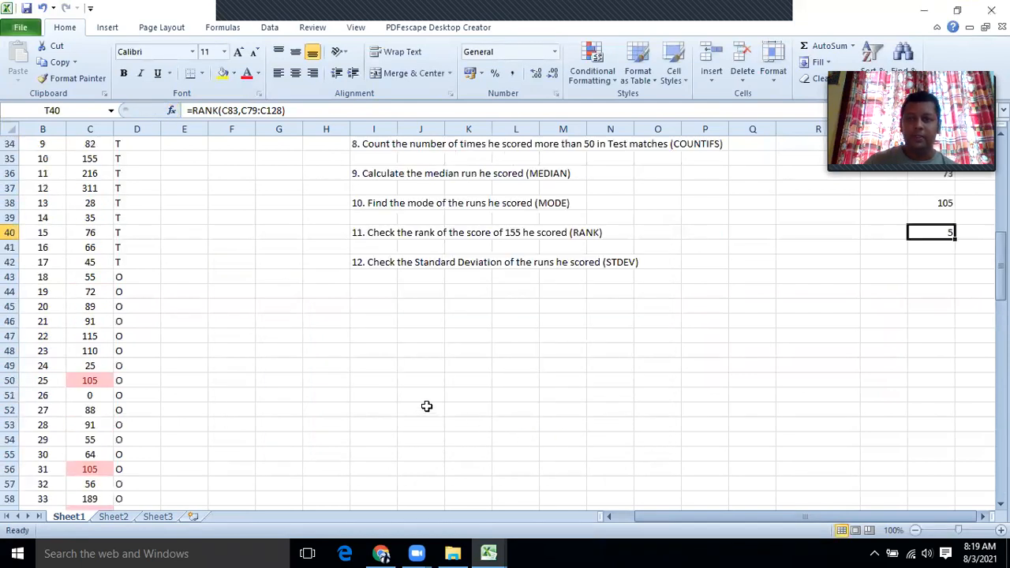
scroll(425, 406, "up", 3)
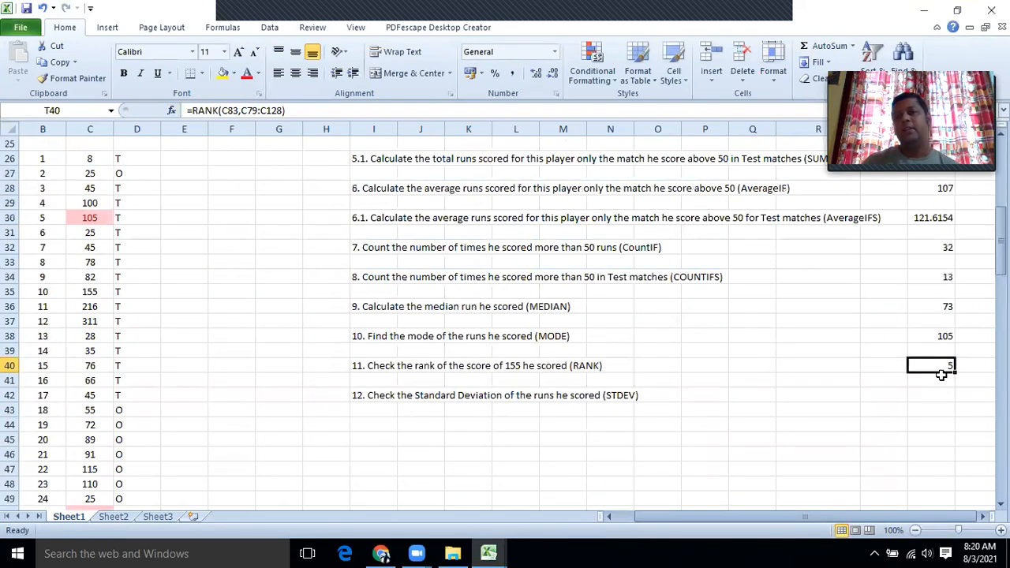
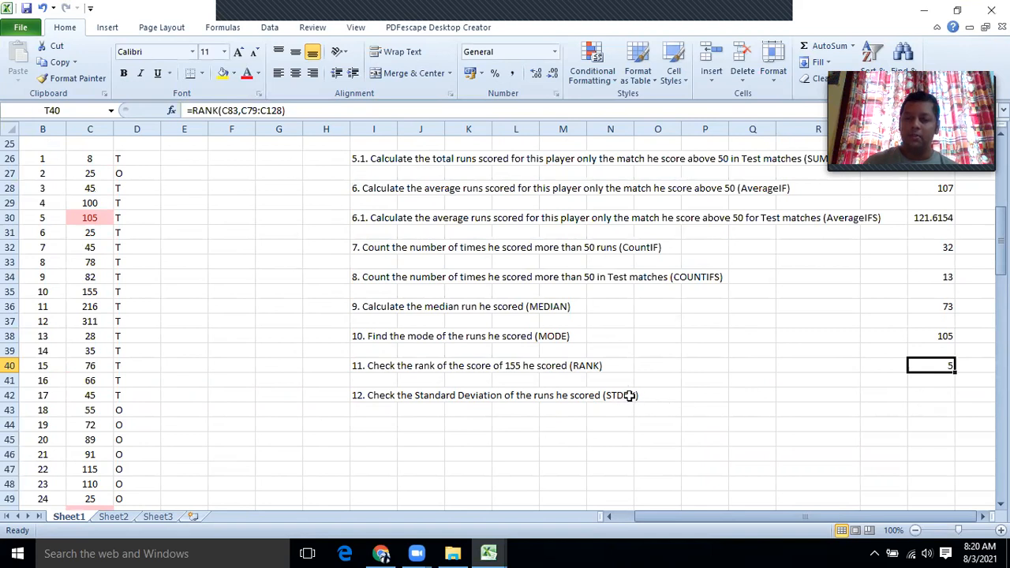
Step: Find the STDEV function and insert it in cell T42, beside question 12
left_click(933, 395)
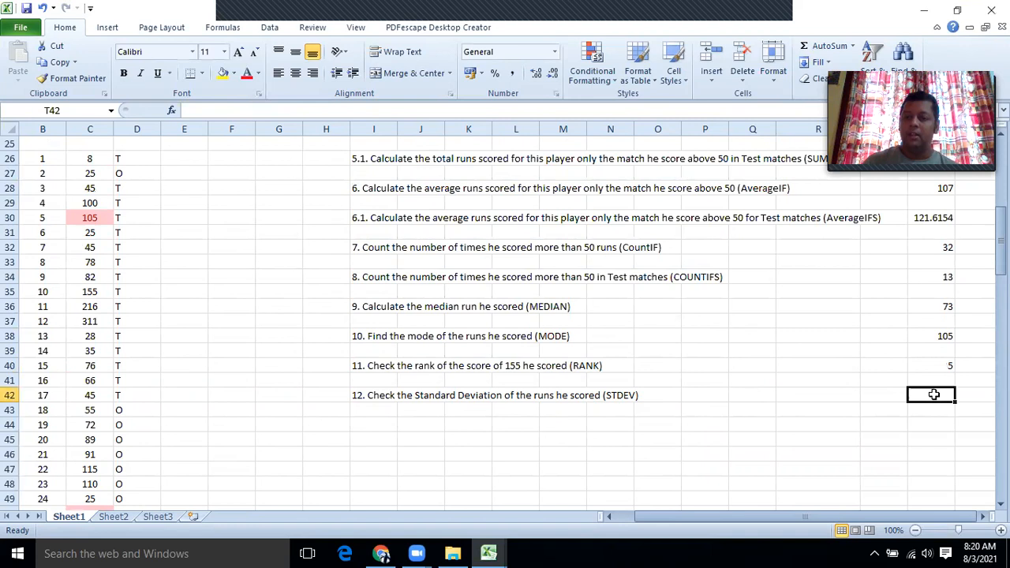
left_click(172, 112)
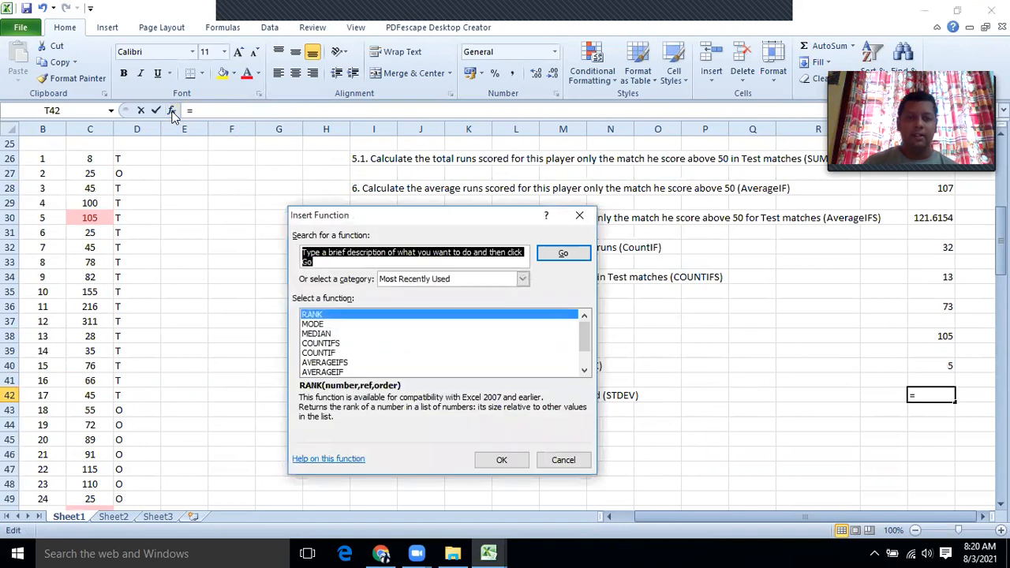
type("STDEV")
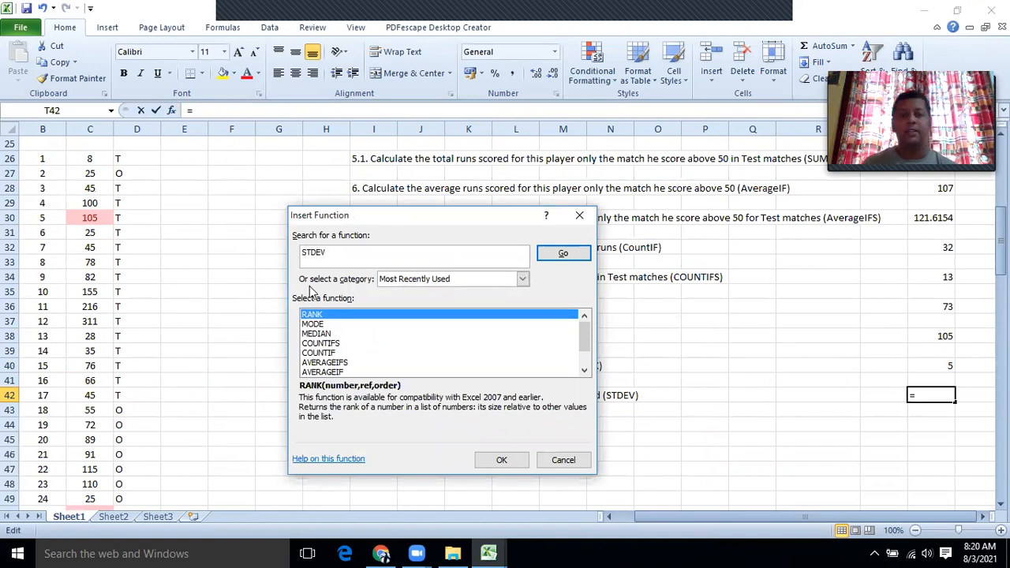
left_click(561, 253)
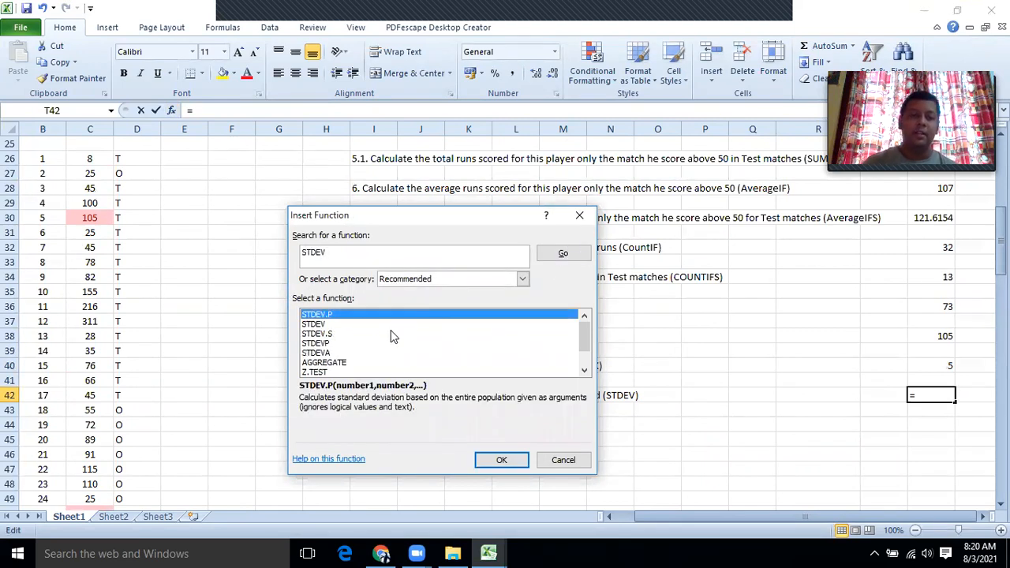
left_click(322, 325)
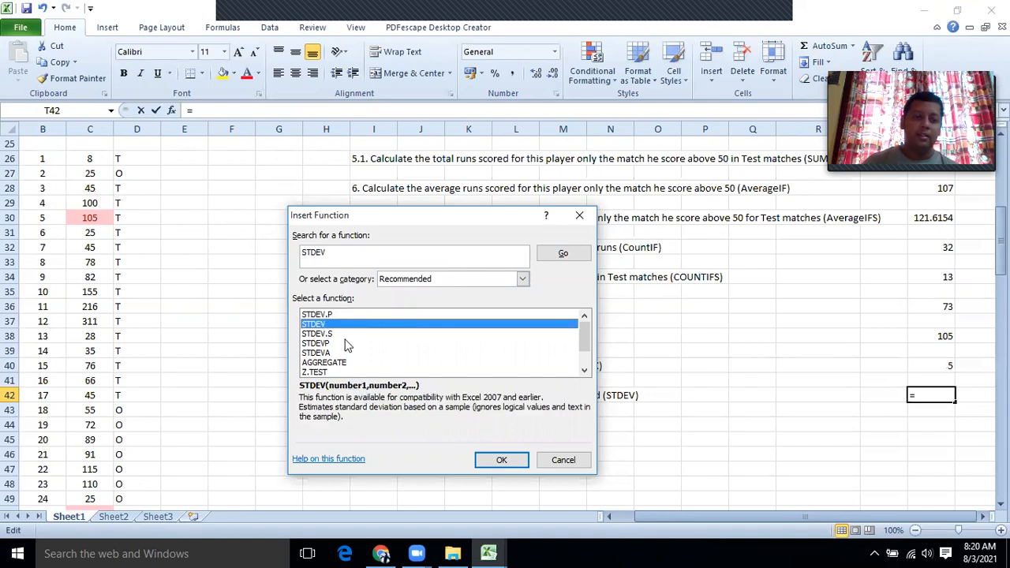
left_click(500, 460)
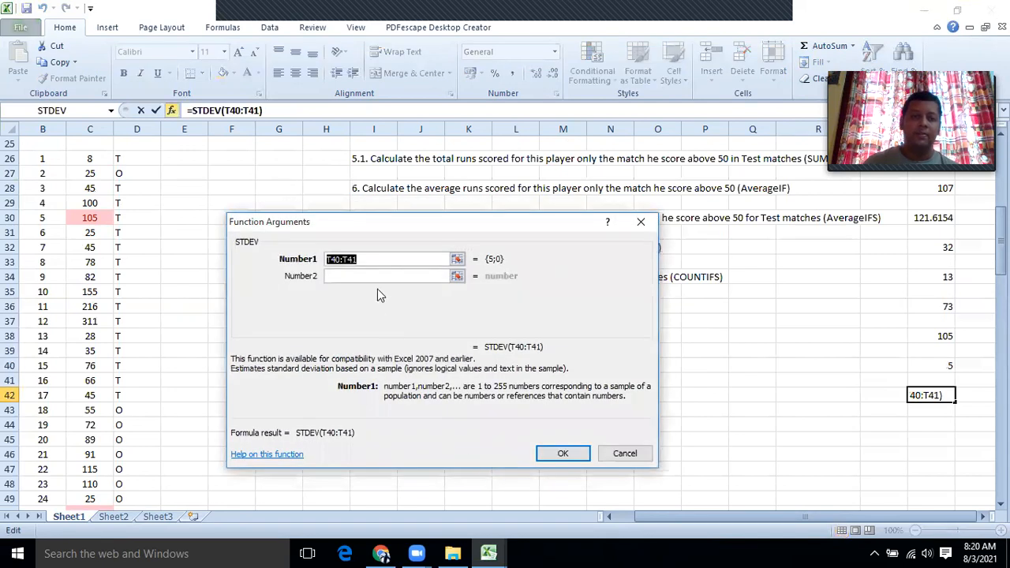
Step: Set the STDEV function's Number1 argument to the runs in C26:C75 and complete the formula
left_click(456, 260)
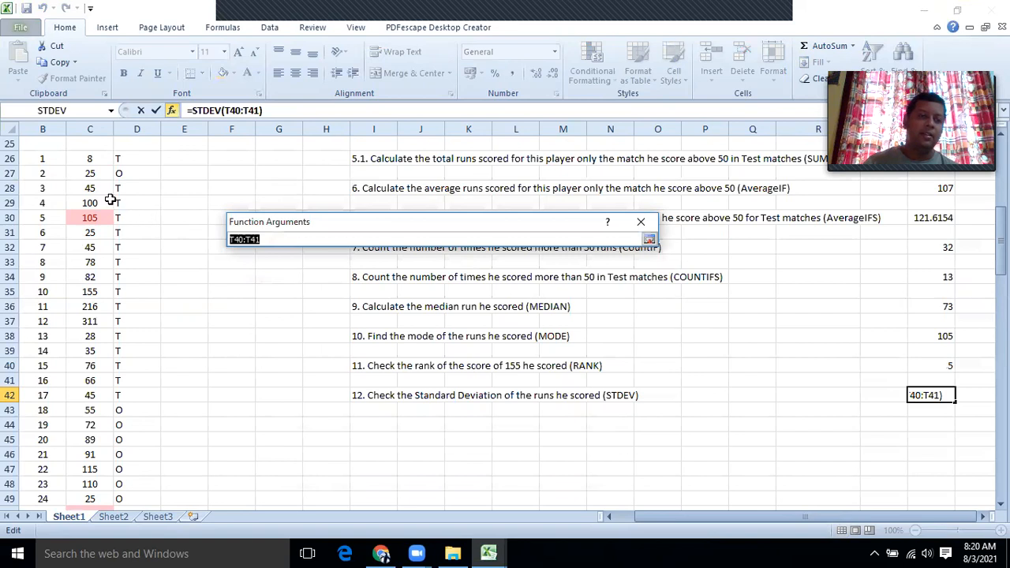
scroll(108, 205, "up", 1)
left_click_drag(93, 203, 88, 467)
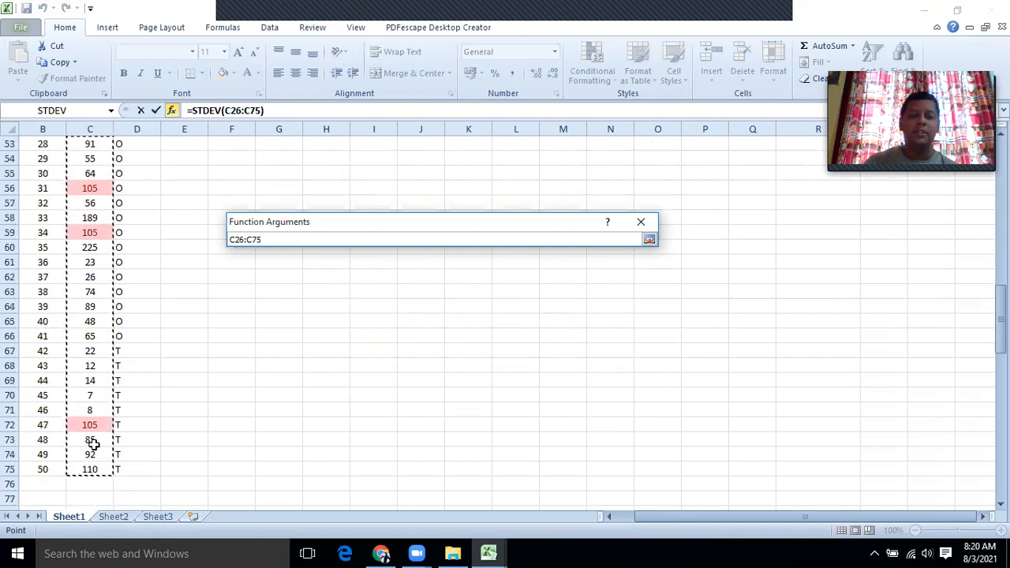
left_click(649, 238)
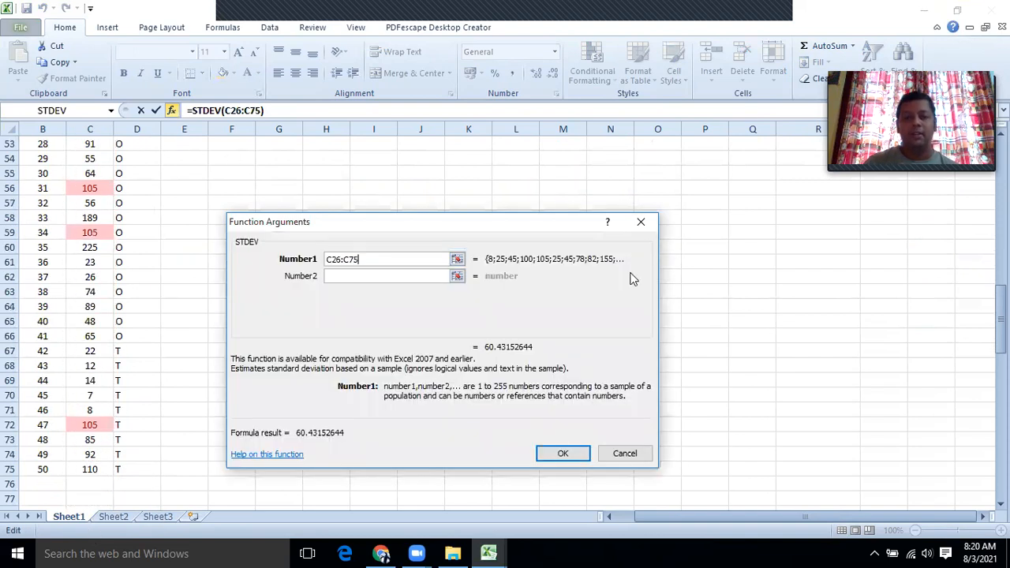
left_click(553, 457)
scroll(619, 290, "up", 4)
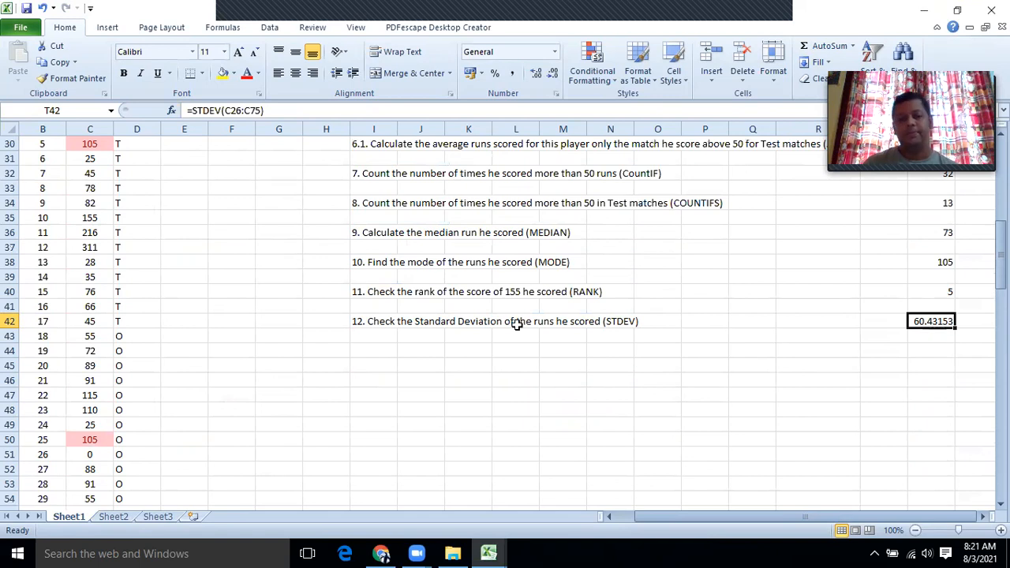
scroll(515, 322, "down", 5)
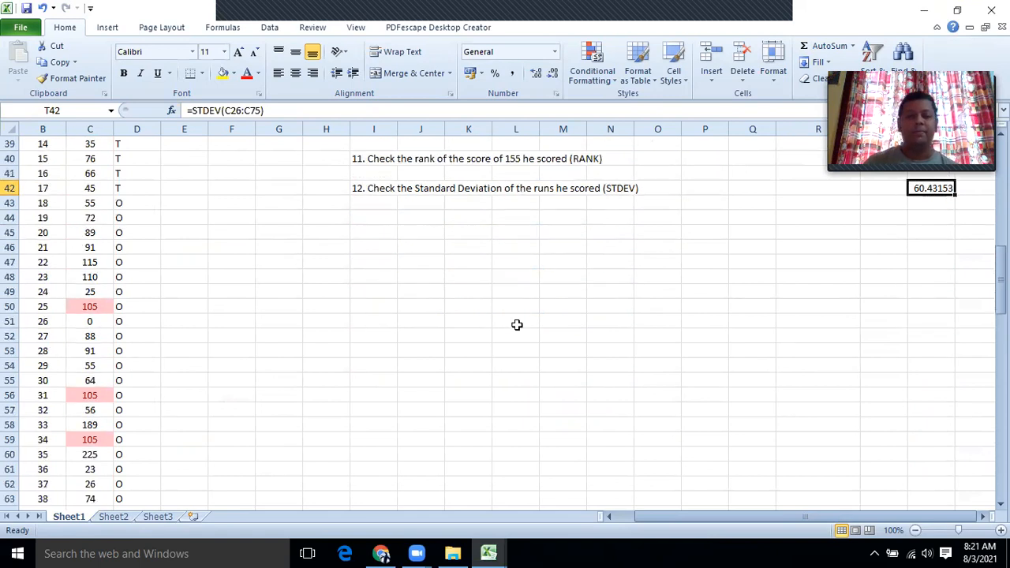
Step: On Sheet2, copy the first name from B3 into the Full Name cell D3
left_click(118, 518)
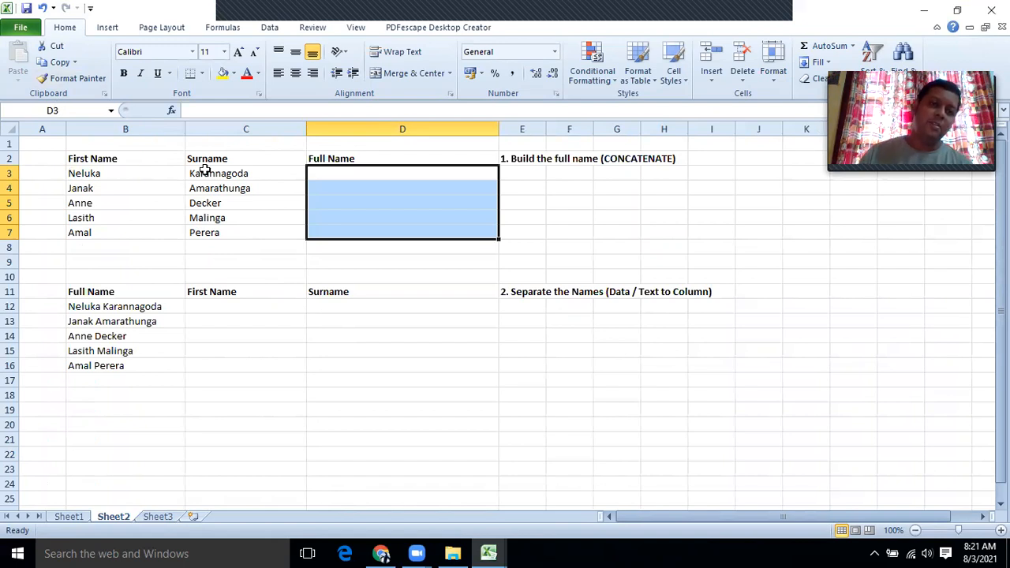
left_click(115, 172)
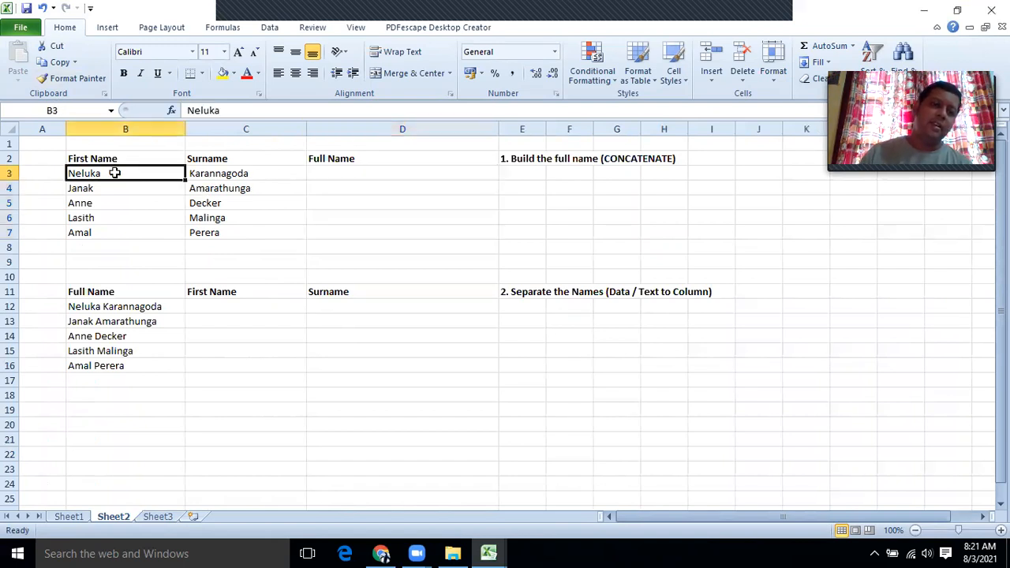
left_click_drag(187, 110, 247, 109)
key("ctrl+c")
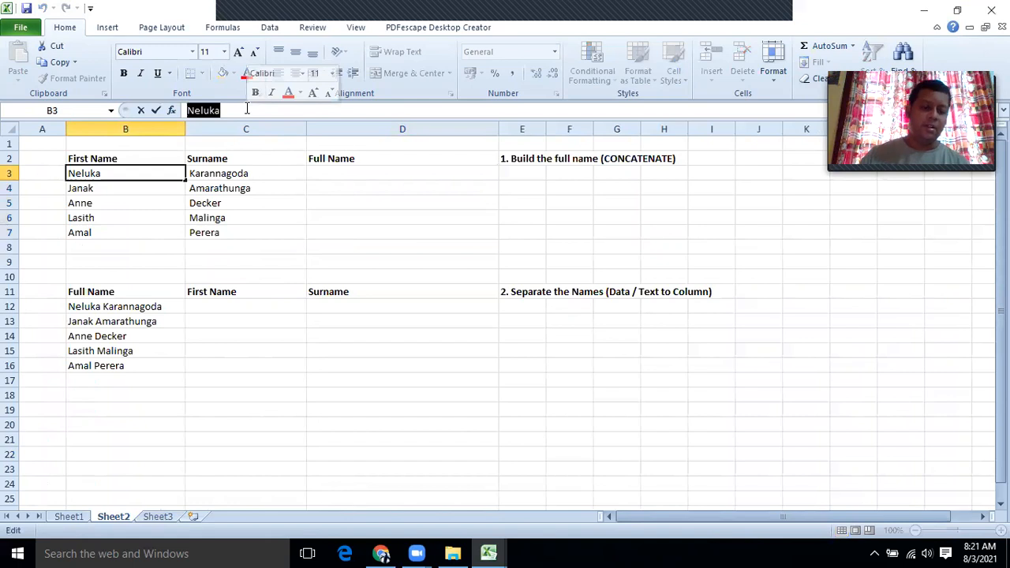
left_click(321, 168)
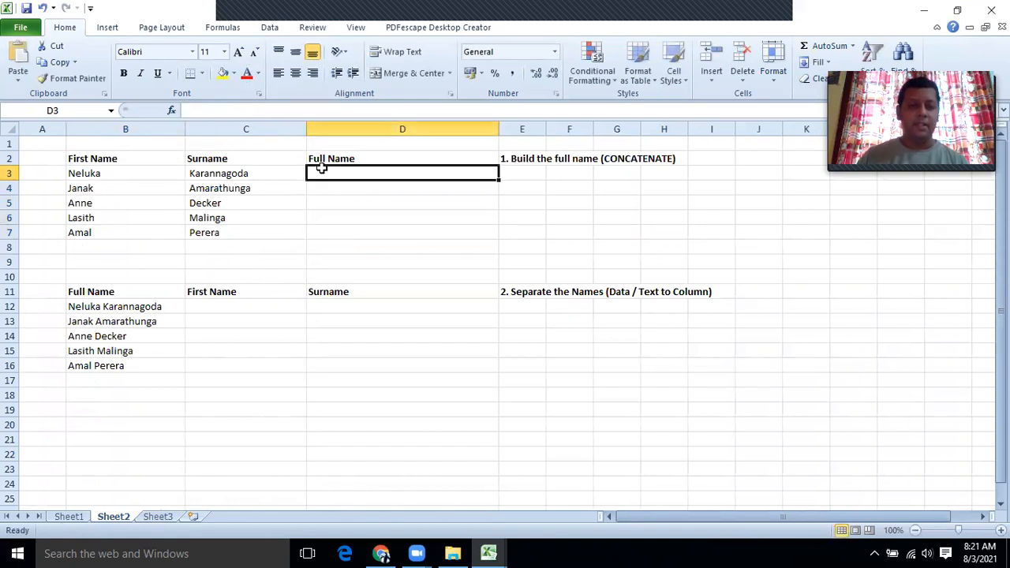
key("ctrl+v")
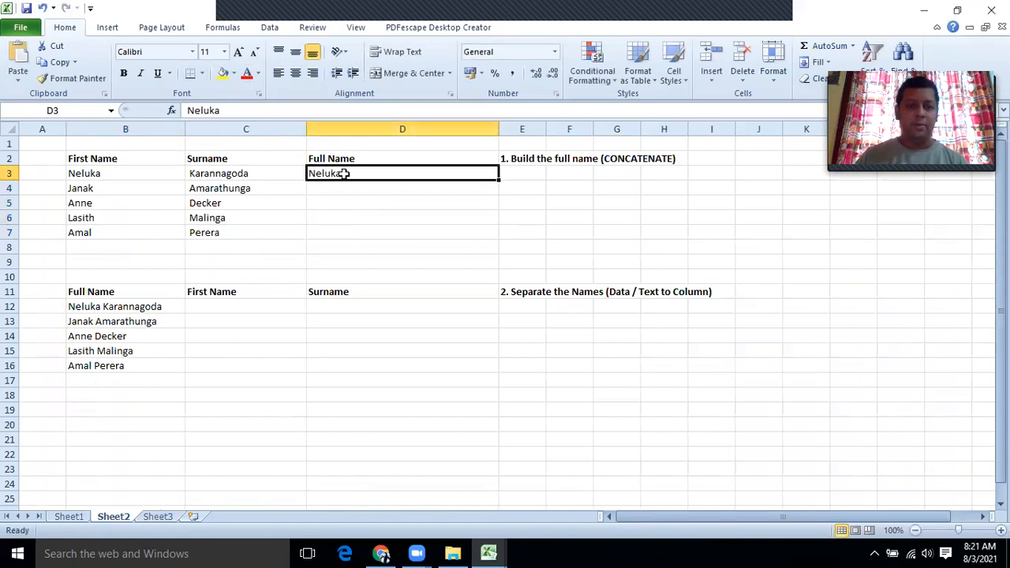
Step: Append the surname copied from C3 after the first name in the Full Name cell D3, separated by a space
double_click(347, 178)
left_click(215, 171)
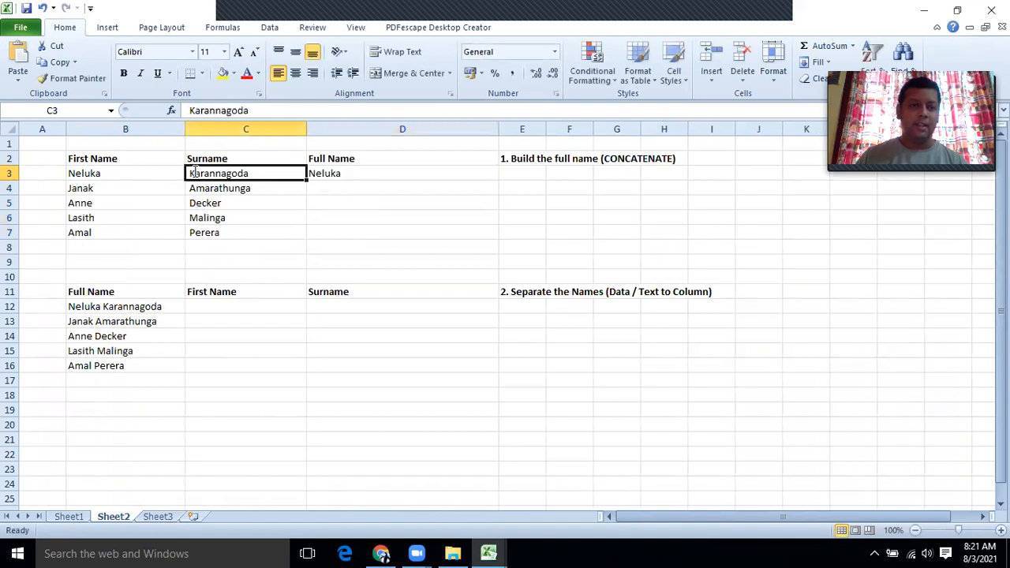
double_click(191, 172)
left_click_drag(187, 173, 269, 175)
key("ctrl+c")
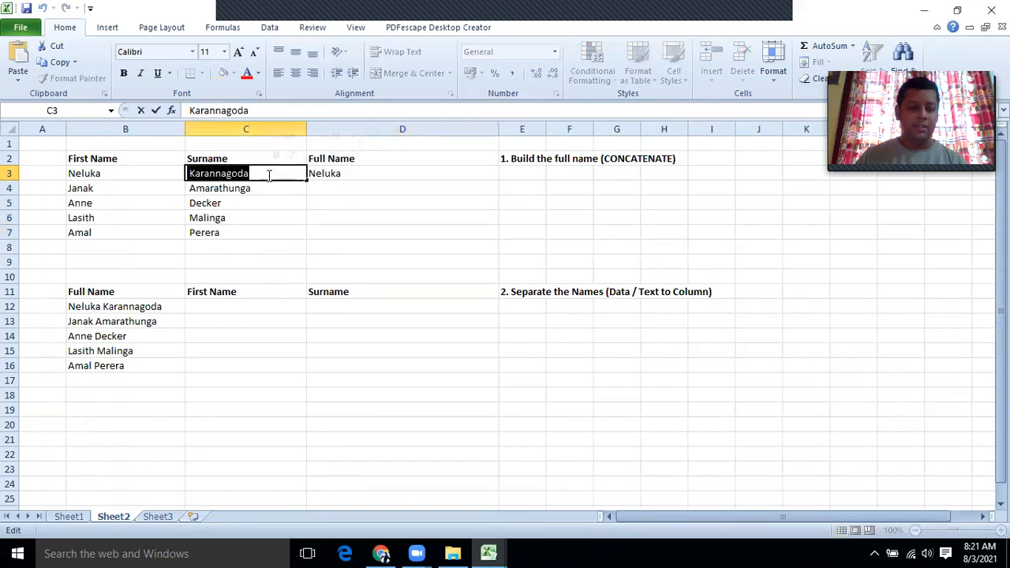
left_click(345, 171)
double_click(356, 175)
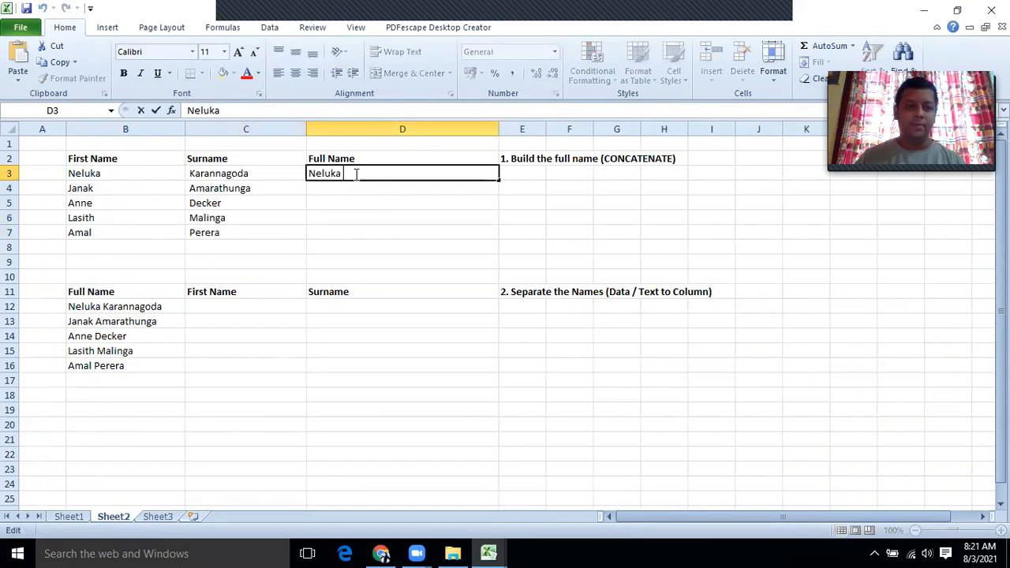
key("ctrl+v")
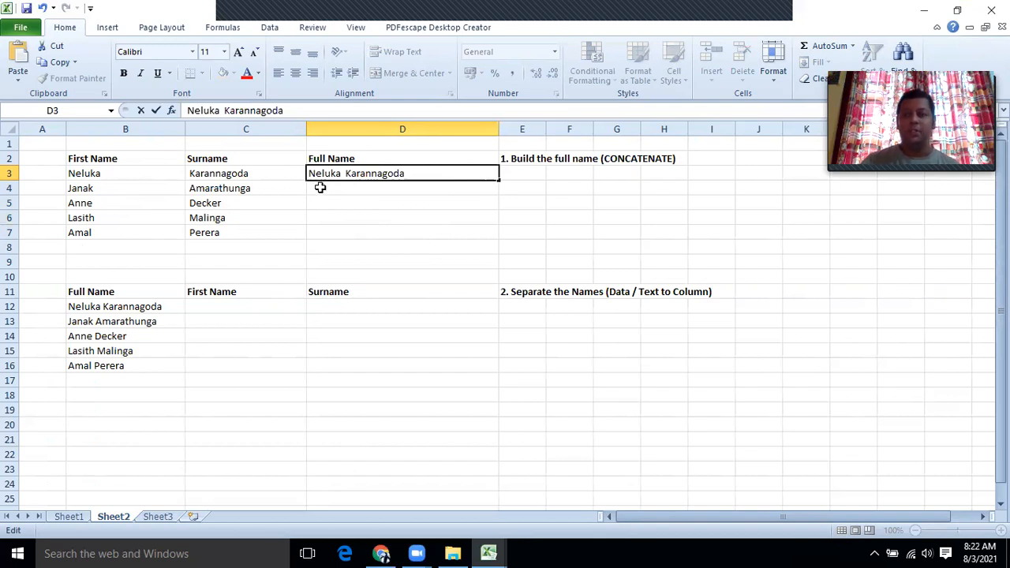
left_click(359, 207)
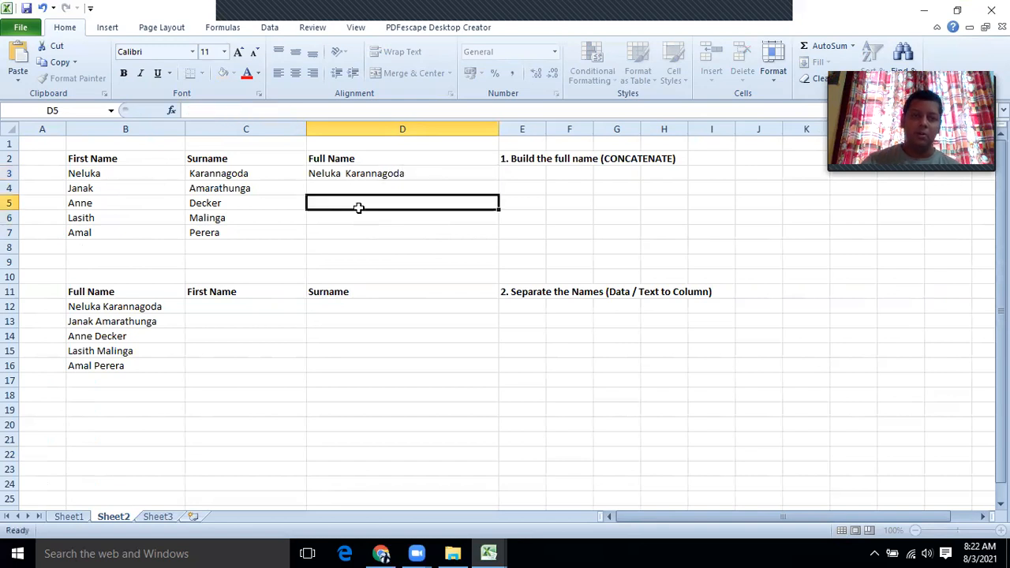
Step: Clear the manually built full name from cell D3
left_click(353, 177)
key("Delete")
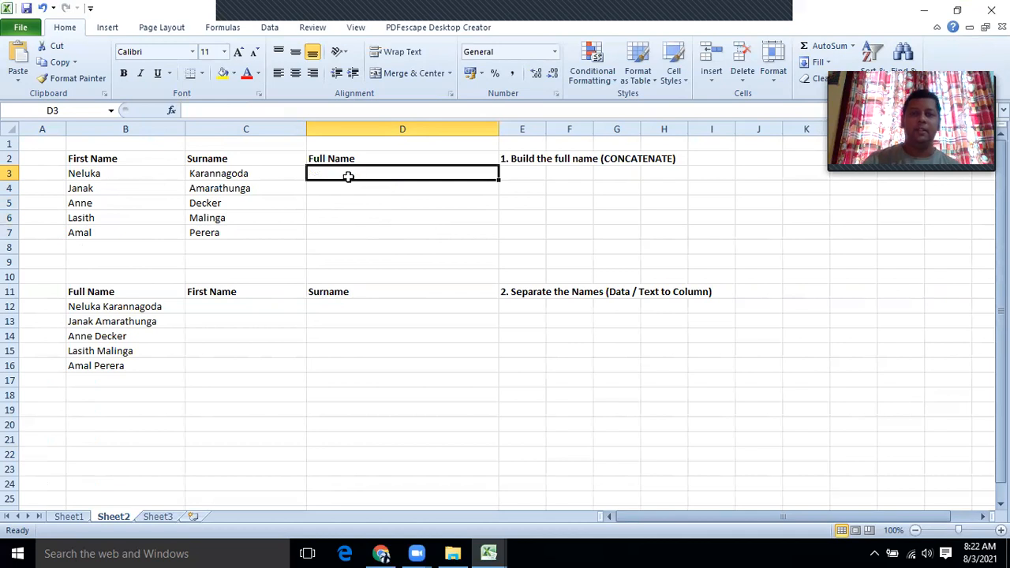
Step: Remove the leading space from each surname in cells C3 to C7
left_click(217, 175)
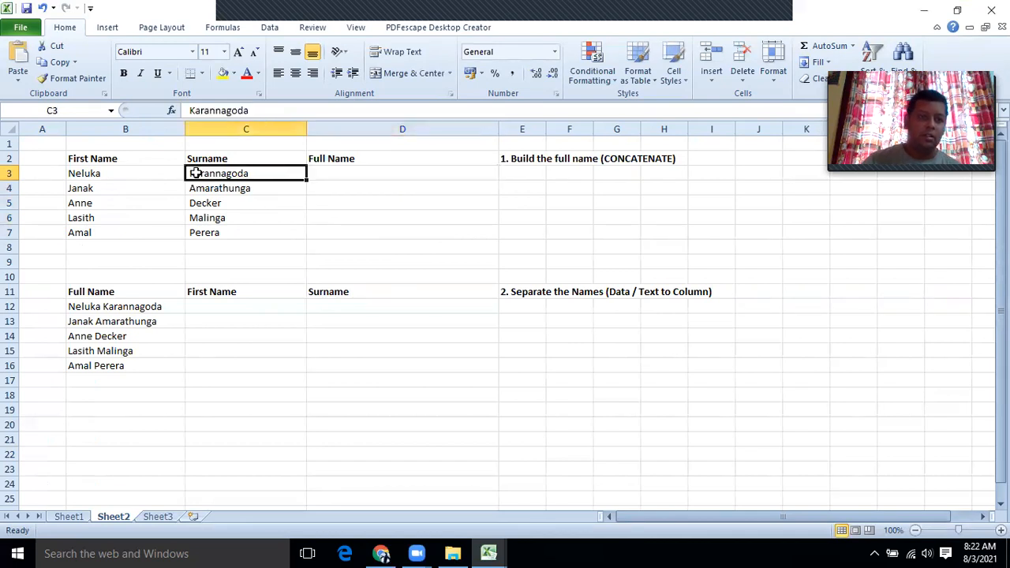
left_click(196, 111)
key("BackSpace")
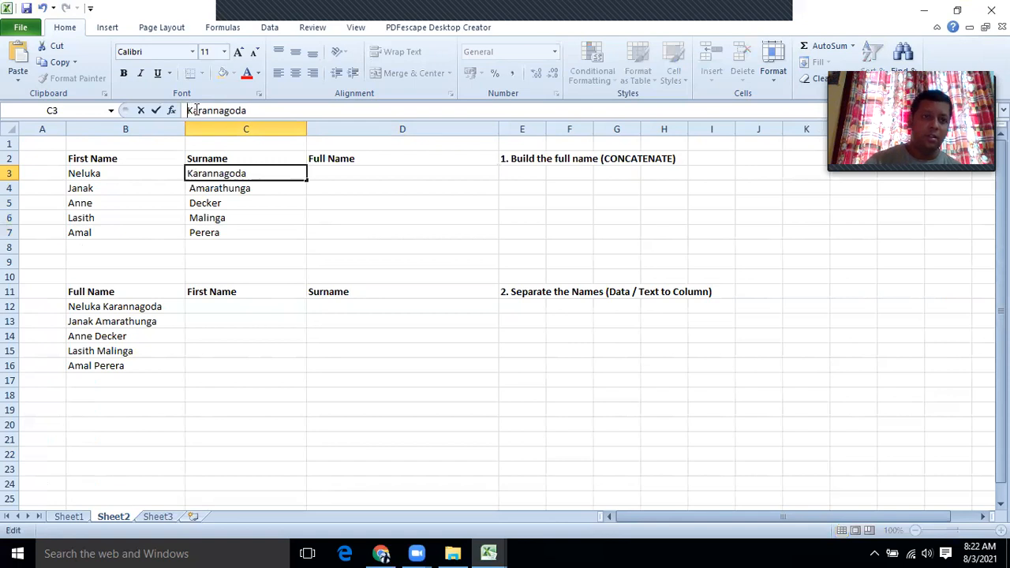
left_click(189, 187)
double_click(191, 187)
key("BackSpace")
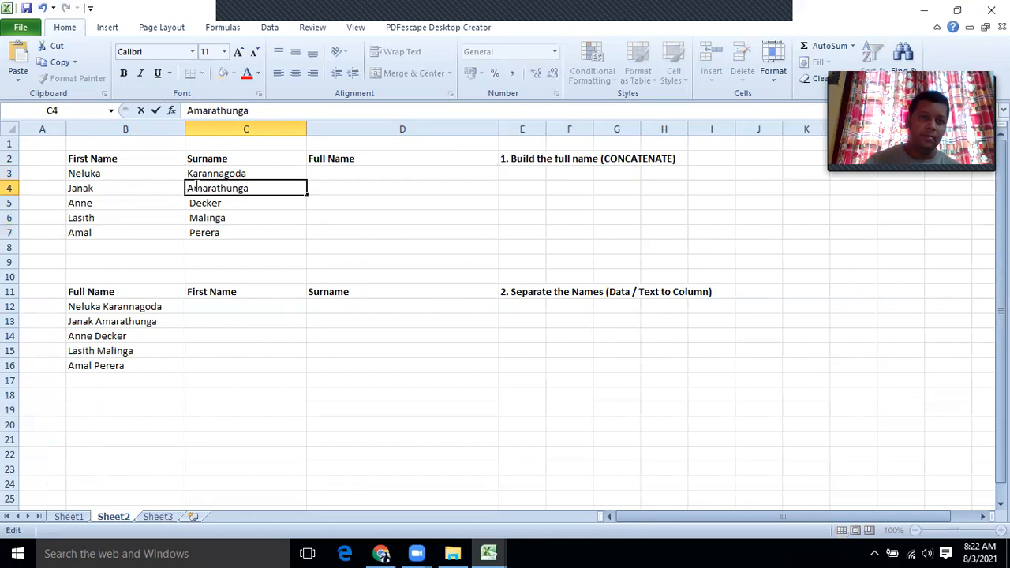
left_click(191, 203)
double_click(192, 203)
key("BackSpace")
left_click(190, 218)
double_click(190, 217)
key("BackSpace")
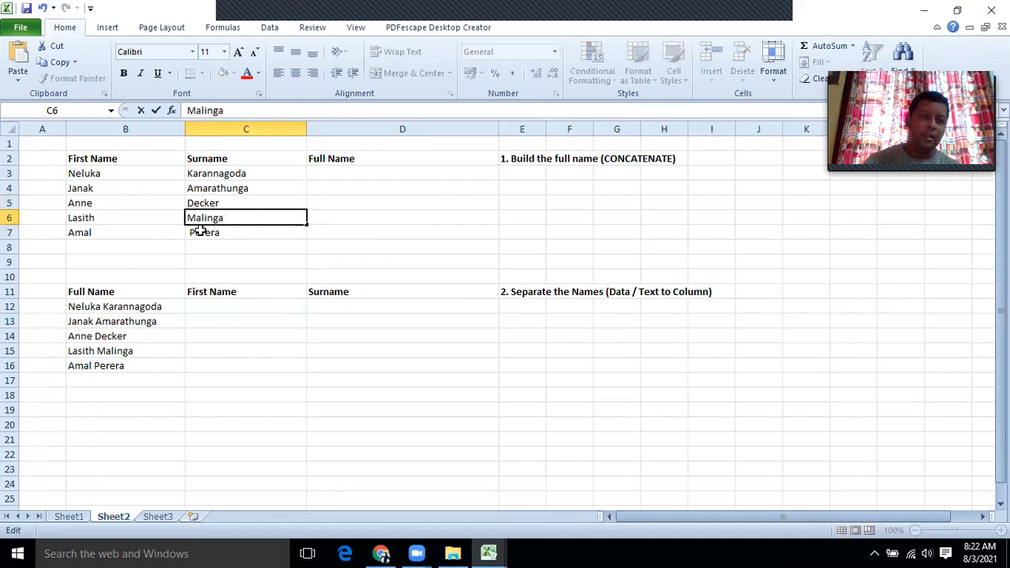
left_click(192, 232)
double_click(192, 231)
key("BackSpace")
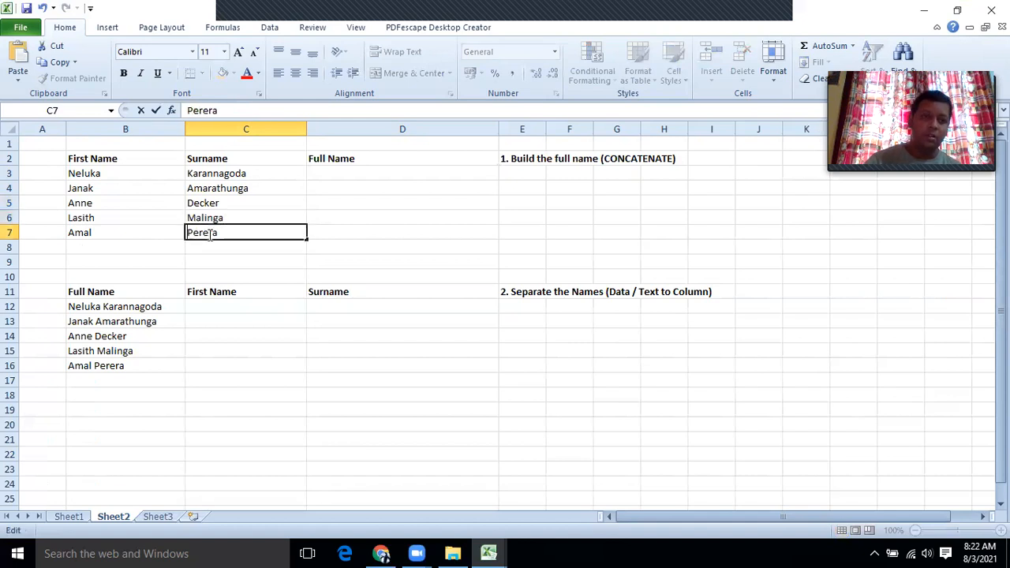
left_click(73, 175)
left_click(198, 174)
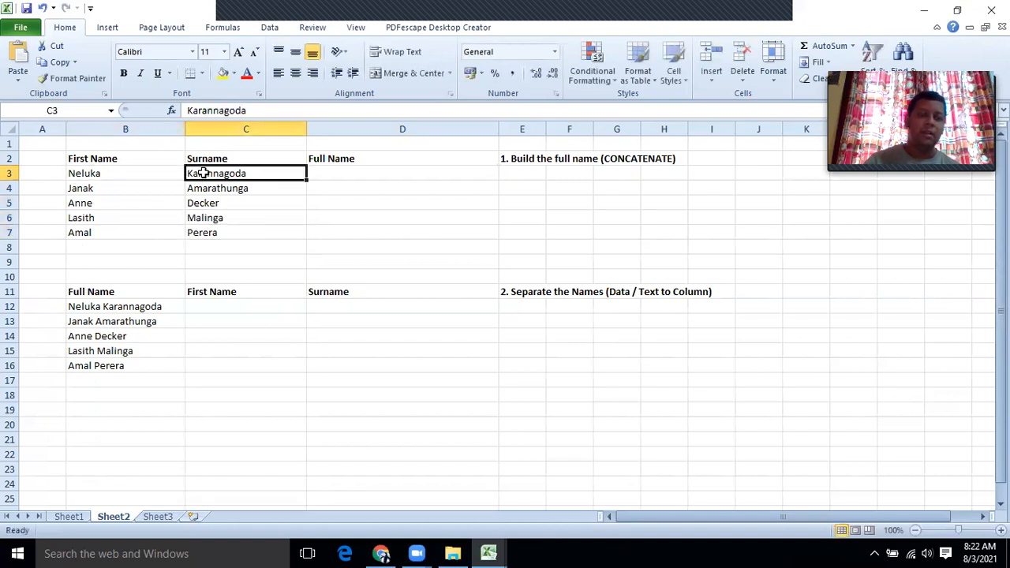
left_click(124, 173)
left_click(227, 172)
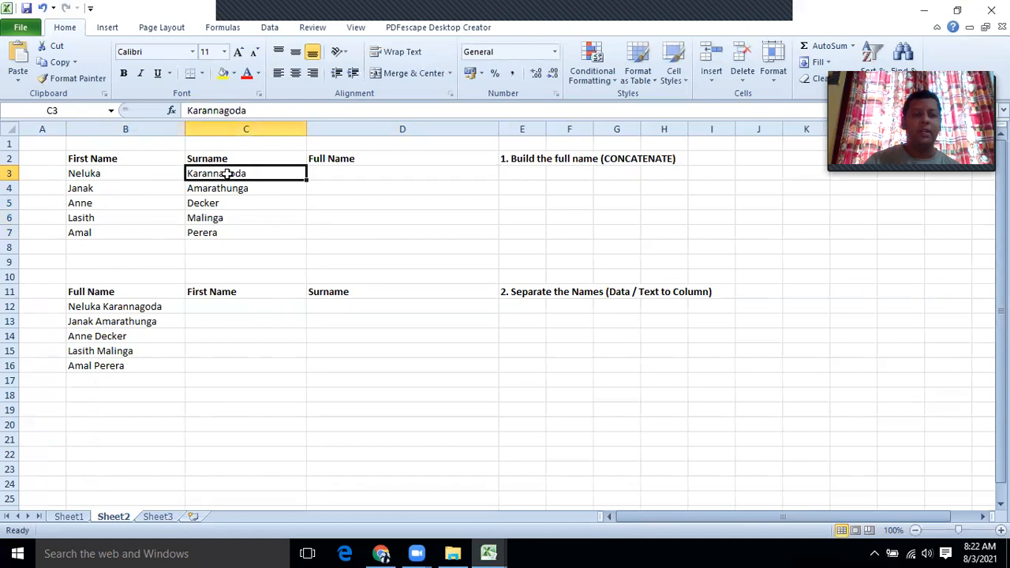
left_click(116, 173)
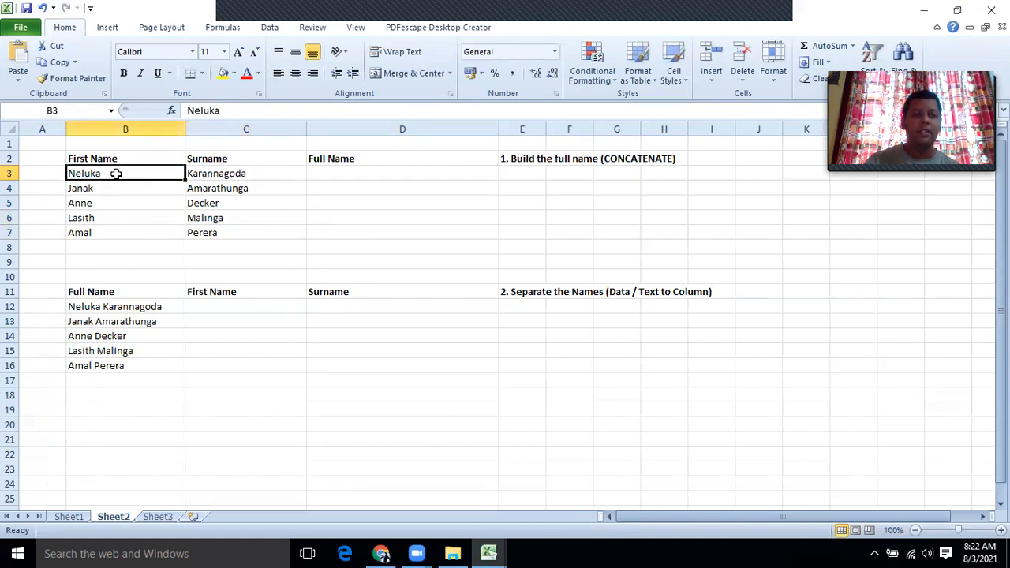
left_click(205, 175)
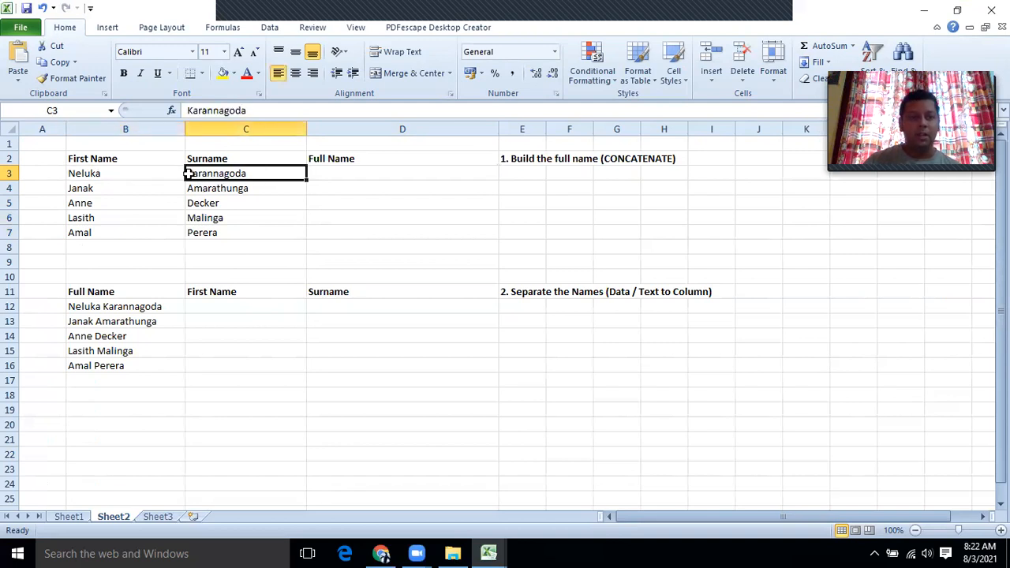
Step: Insert a leading space before each surname in cells C3 to C7
double_click(189, 175)
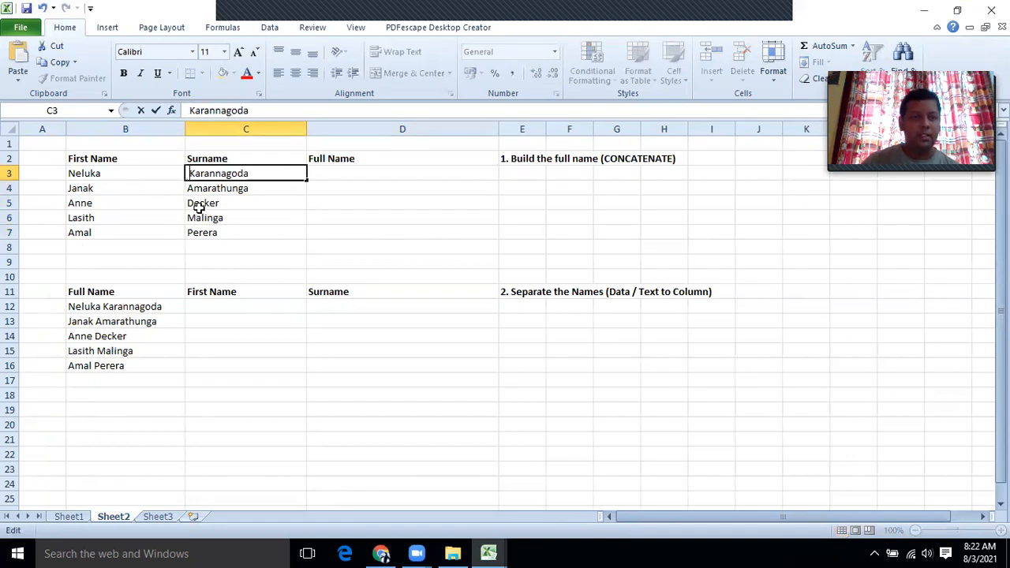
left_click(192, 189)
double_click(190, 189)
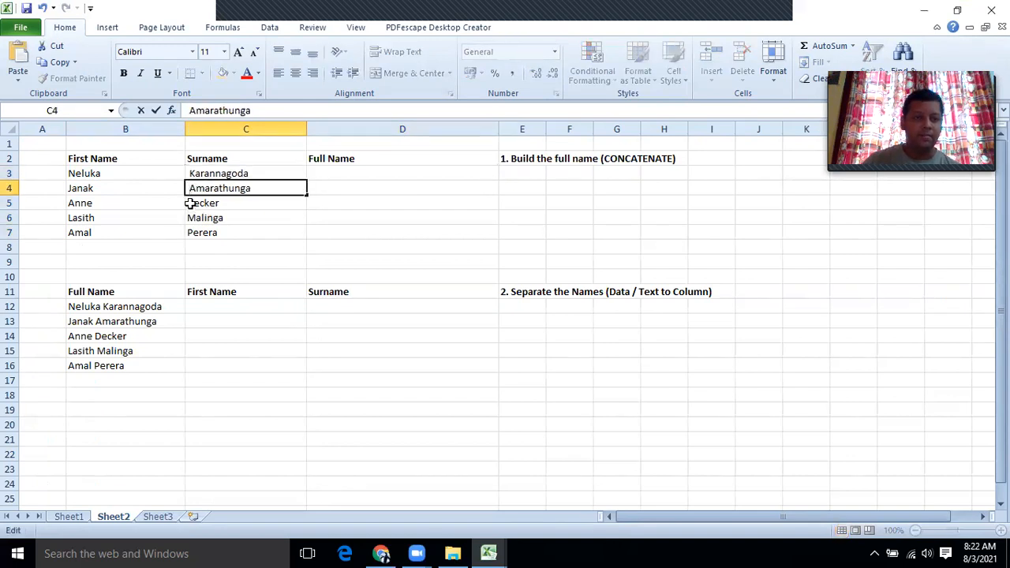
left_click(191, 203)
double_click(190, 203)
left_click(189, 218)
double_click(190, 219)
left_click(184, 231)
left_click(190, 232)
double_click(191, 232)
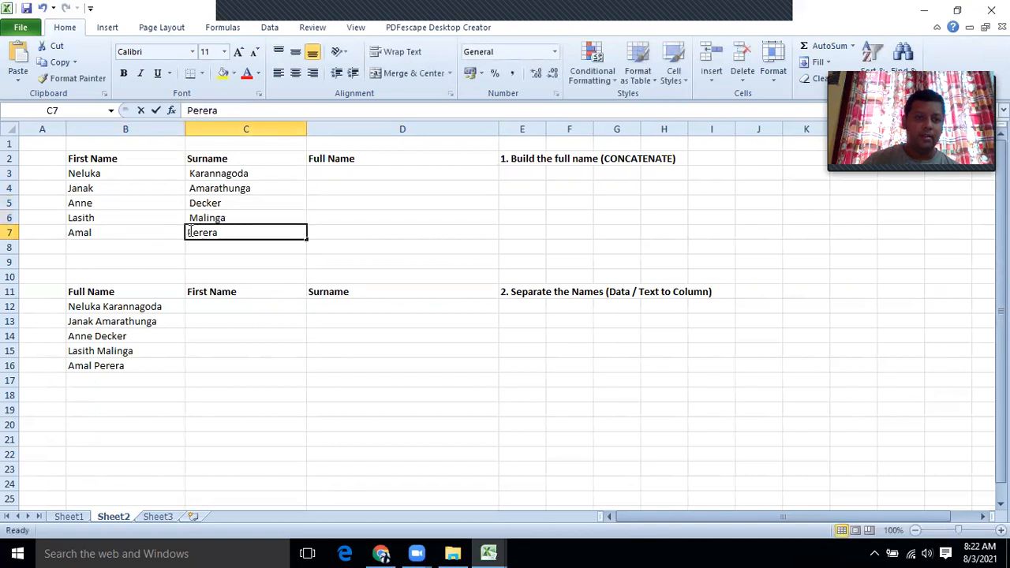
left_click(254, 243)
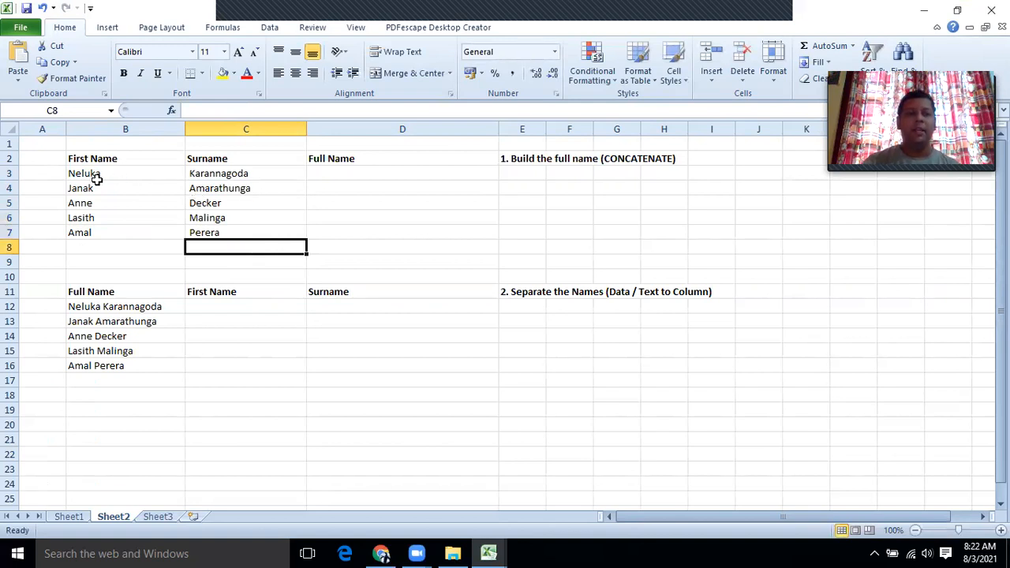
Step: Copy the function name CONCATENATE from the question text in cell E2
left_click(323, 173)
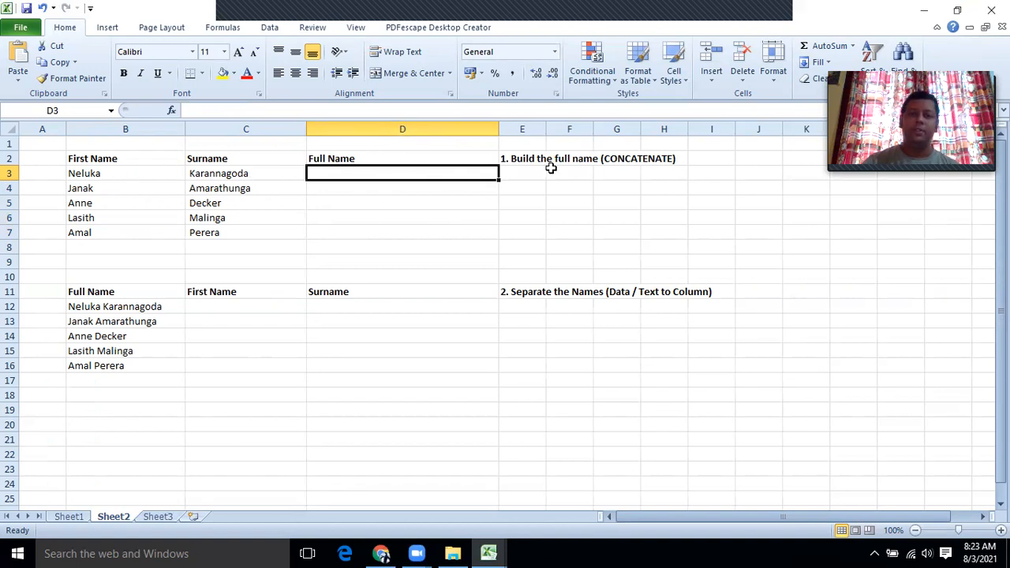
left_click(618, 160)
left_click(520, 155)
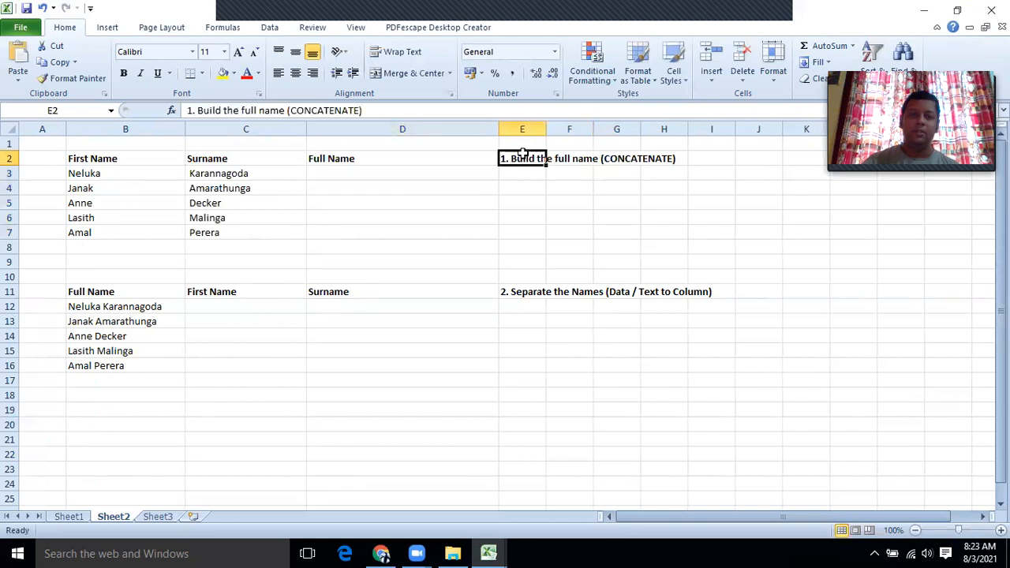
left_click_drag(291, 111, 359, 110)
key("ctrl+c")
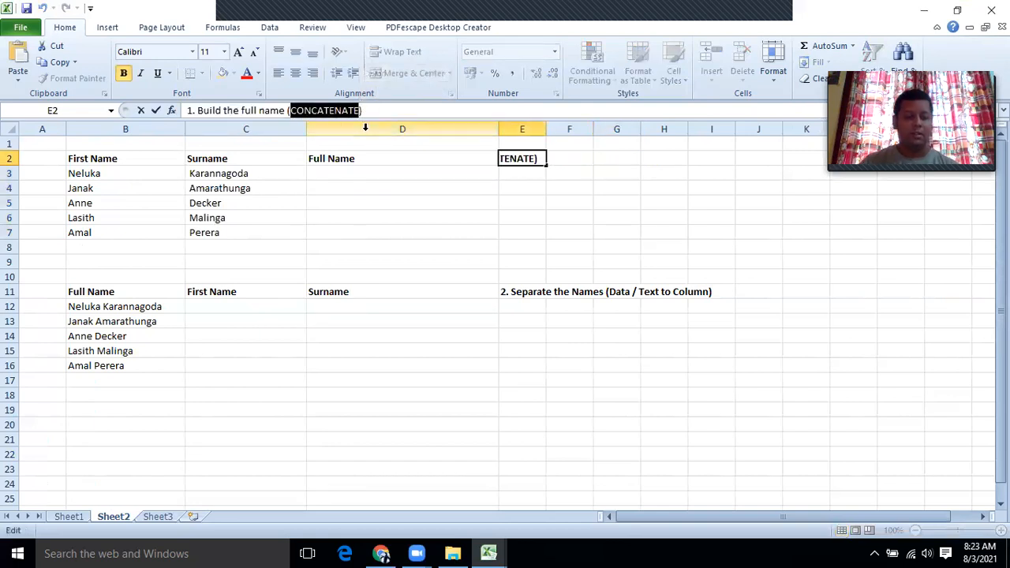
Step: Search for the copied function name and insert the CONCATENATE function in the Full Name cell D3
left_click(363, 172)
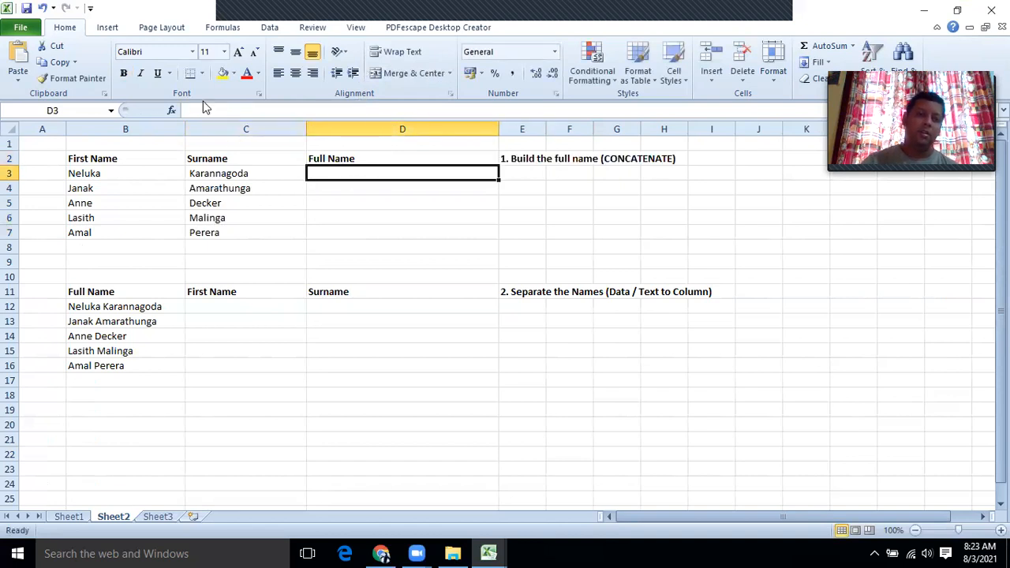
left_click(172, 110)
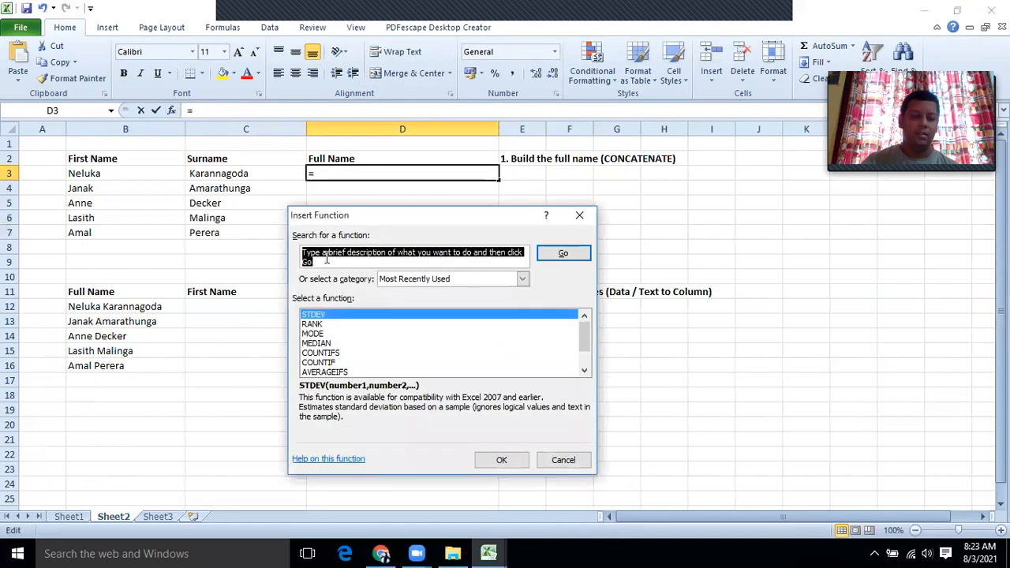
key("ctrl+v")
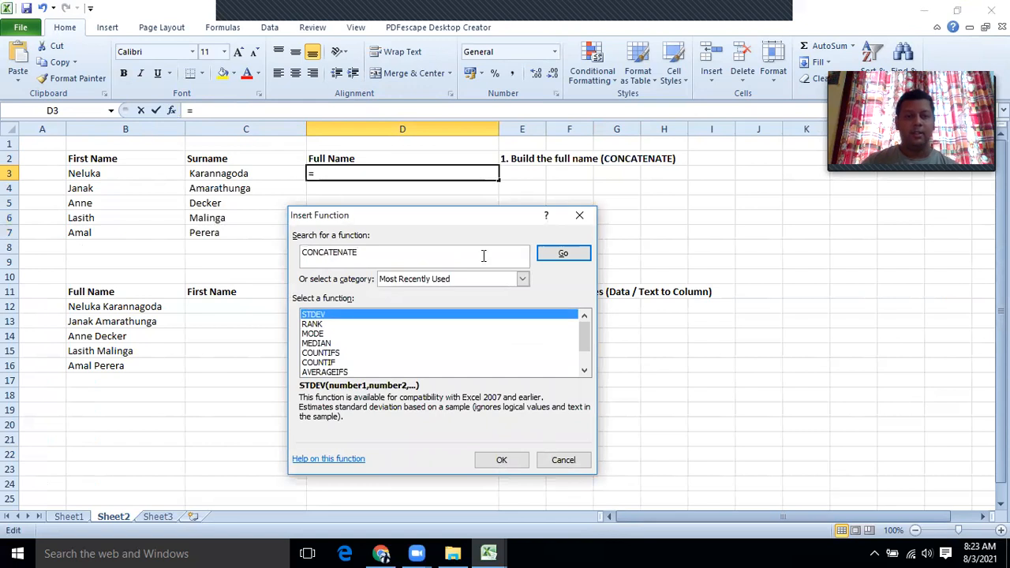
left_click(562, 260)
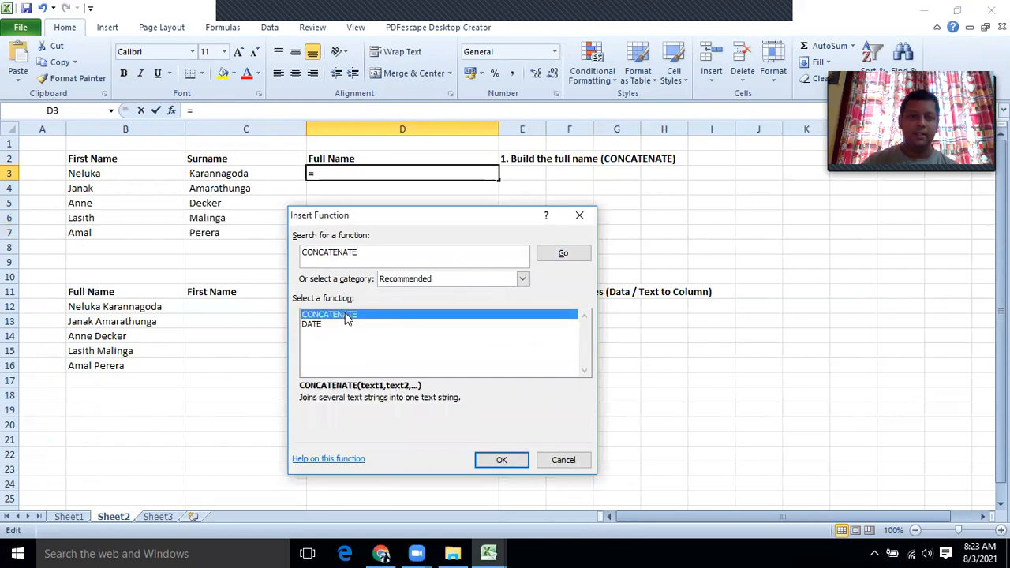
left_click(513, 461)
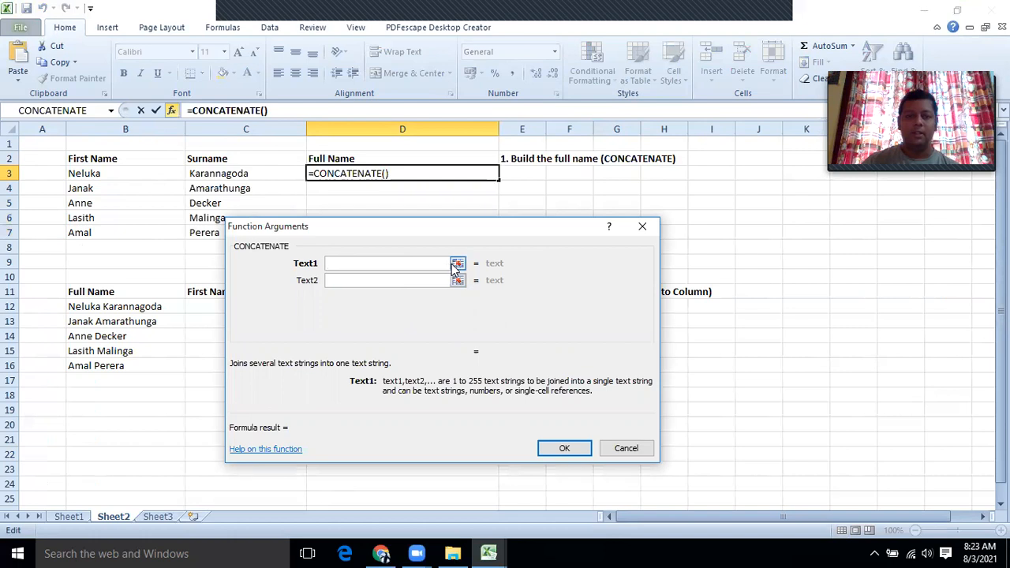
Step: Set the CONCATENATE function's Text1 argument to B3 and Text2 to C3, and complete the formula
left_click(456, 265)
left_click(106, 174)
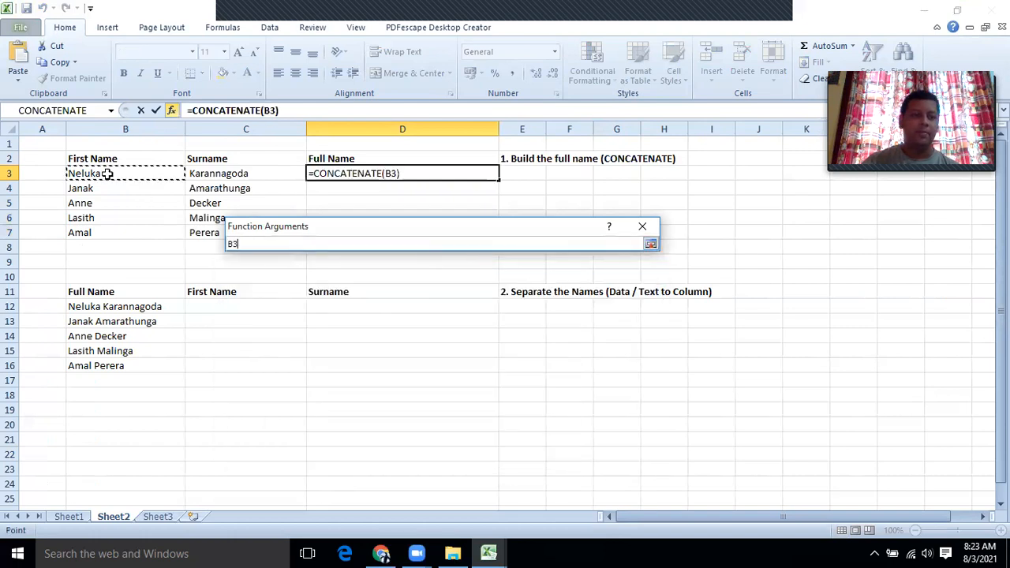
left_click(649, 243)
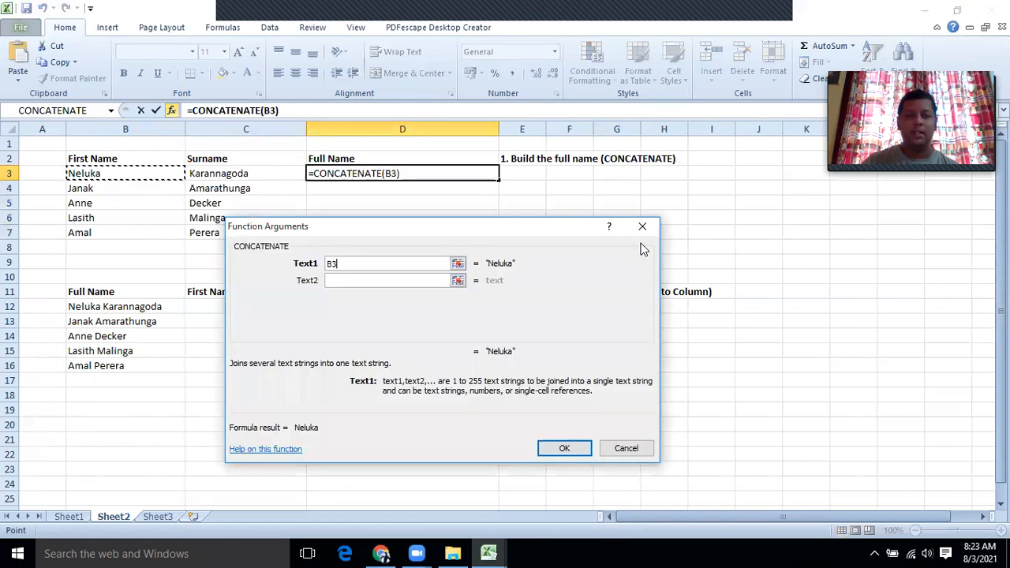
left_click(458, 280)
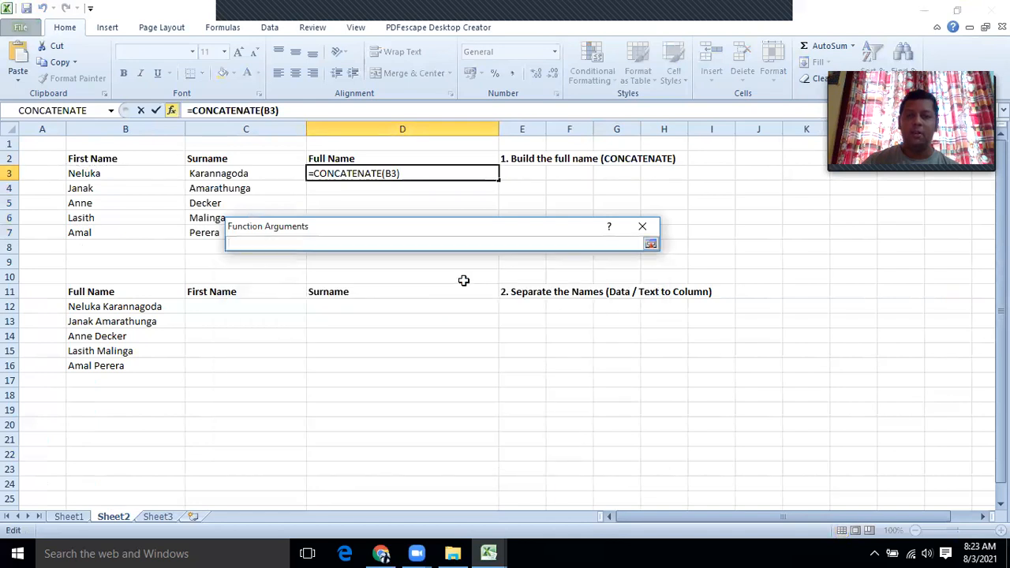
left_click(199, 172)
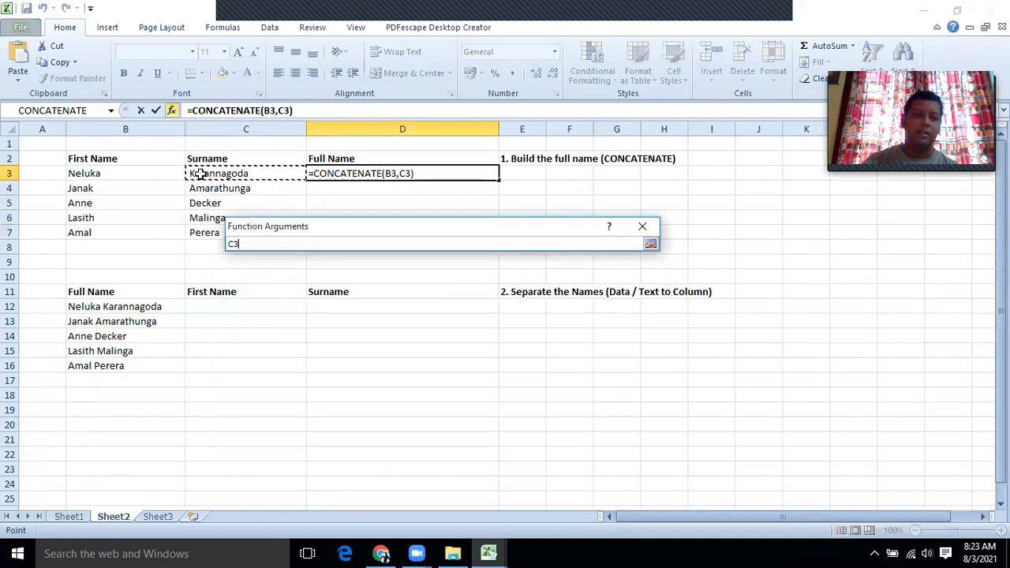
left_click(649, 245)
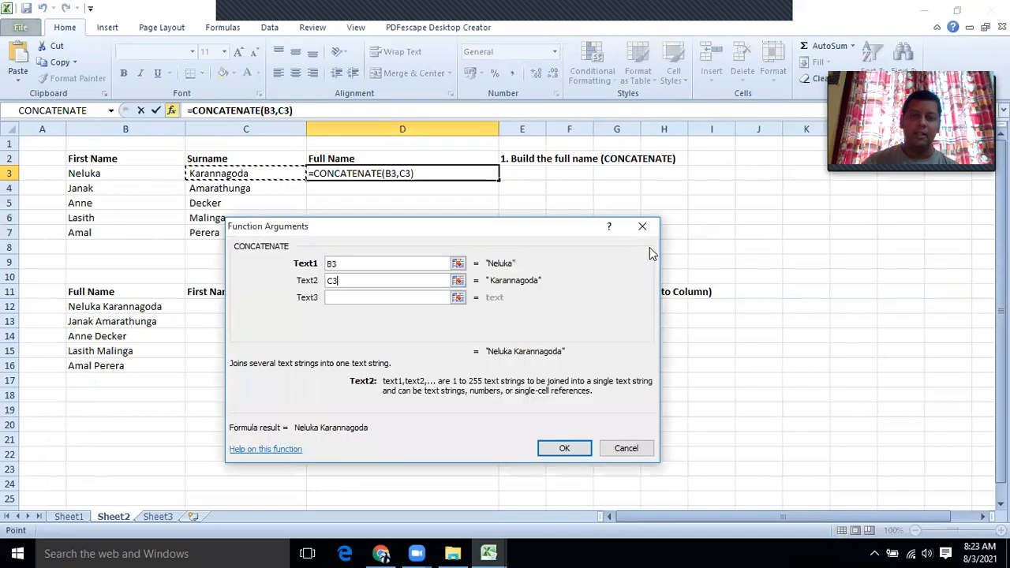
left_click(569, 448)
Step: Fill the full-name formula from D3 down through D7
left_click(384, 193)
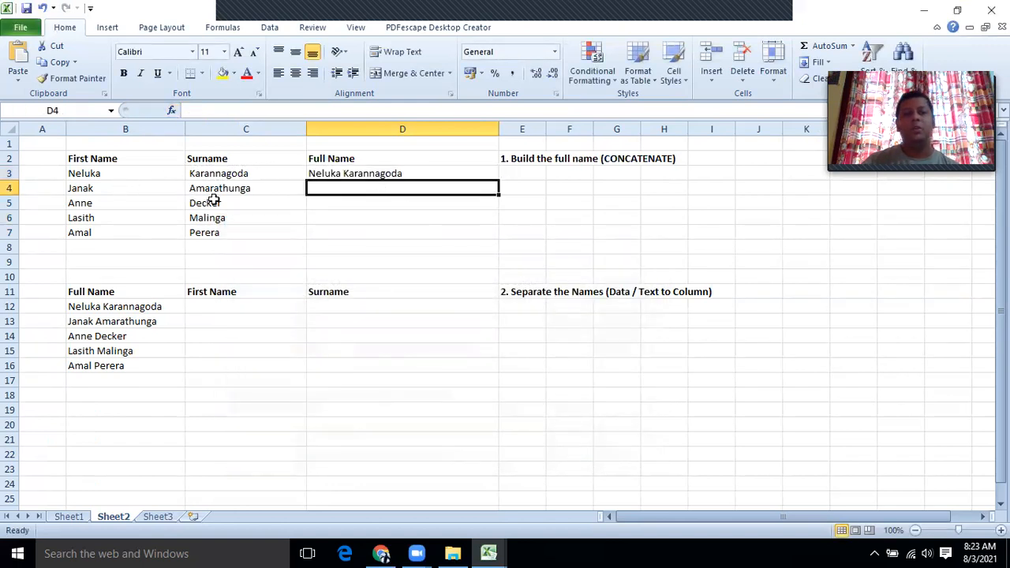
left_click(357, 173)
left_click_drag(497, 180, 497, 232)
left_click(426, 339)
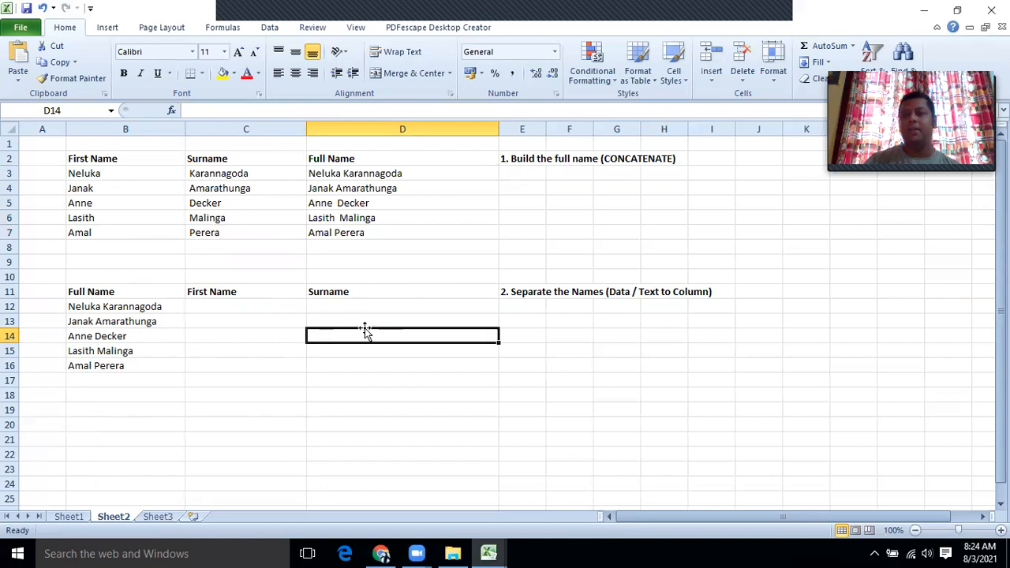
Step: Copy the first name from the full name in B12 into the First Name cell C12
left_click(142, 317)
left_click(140, 306)
left_click_drag(187, 110, 220, 110)
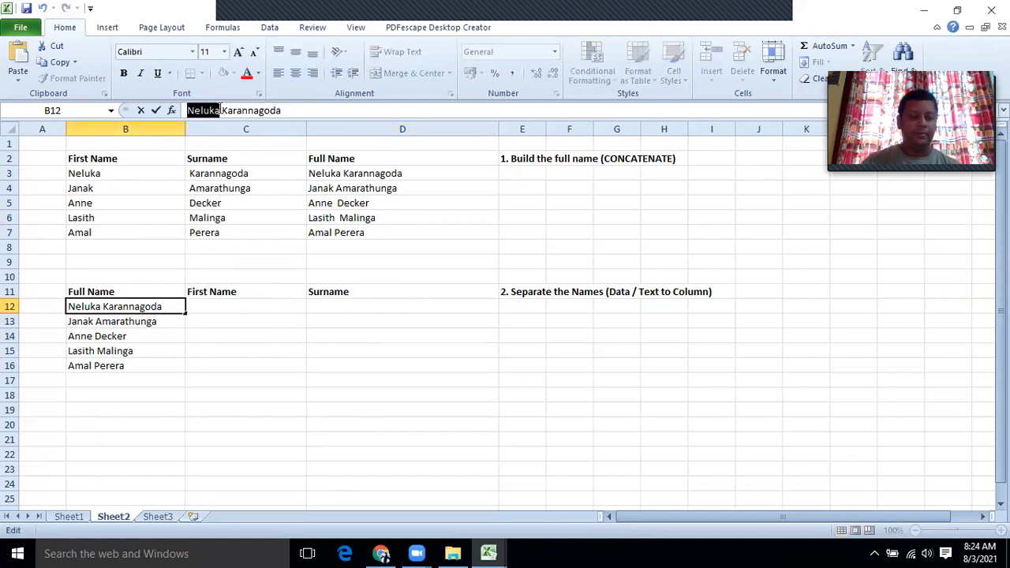
left_click(219, 304)
key("ctrl+v")
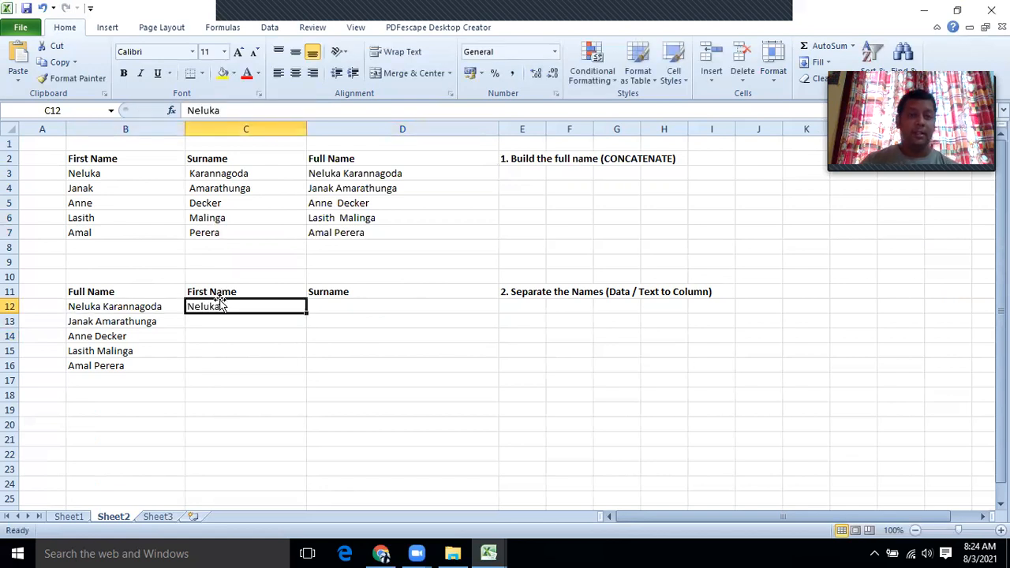
Step: Copy the surname from the full name in B12 into the Surname cell D12
left_click(105, 308)
left_click_drag(222, 110, 292, 109)
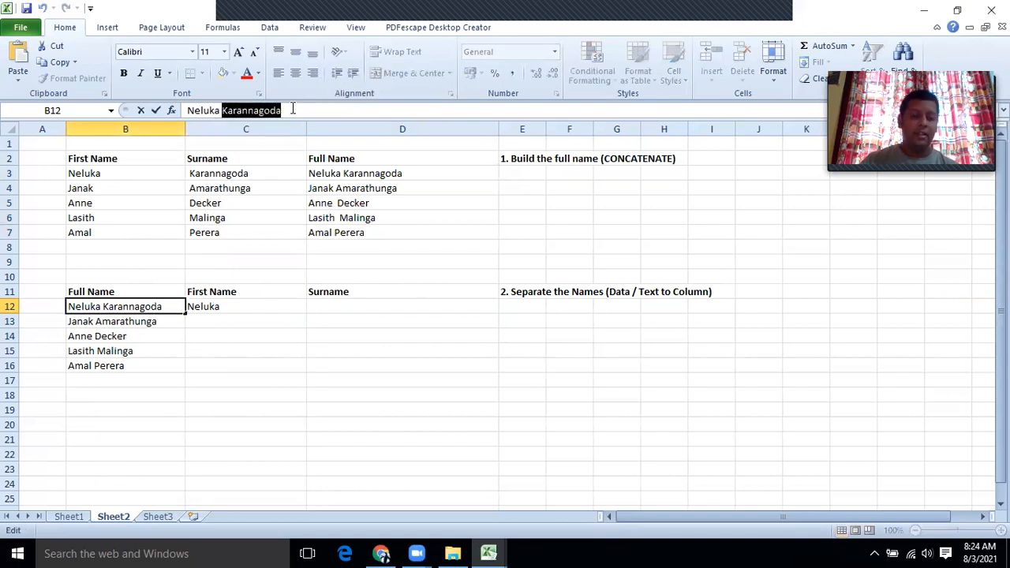
left_click(318, 309)
key("ctrl+v")
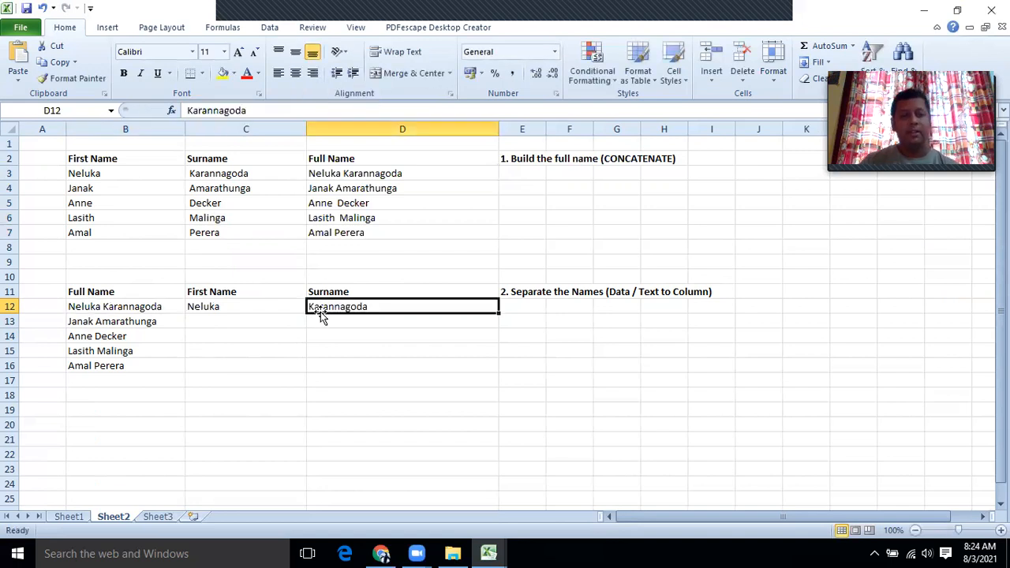
left_click(341, 332)
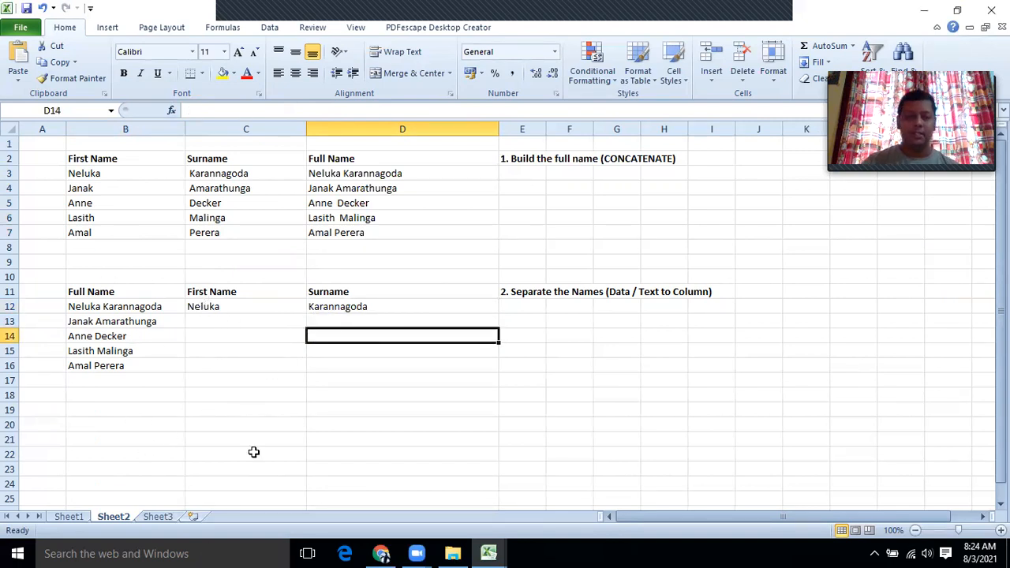
Step: Clear the manually copied first name and surname from C12 and D12
left_click_drag(214, 305, 310, 308)
key("Delete")
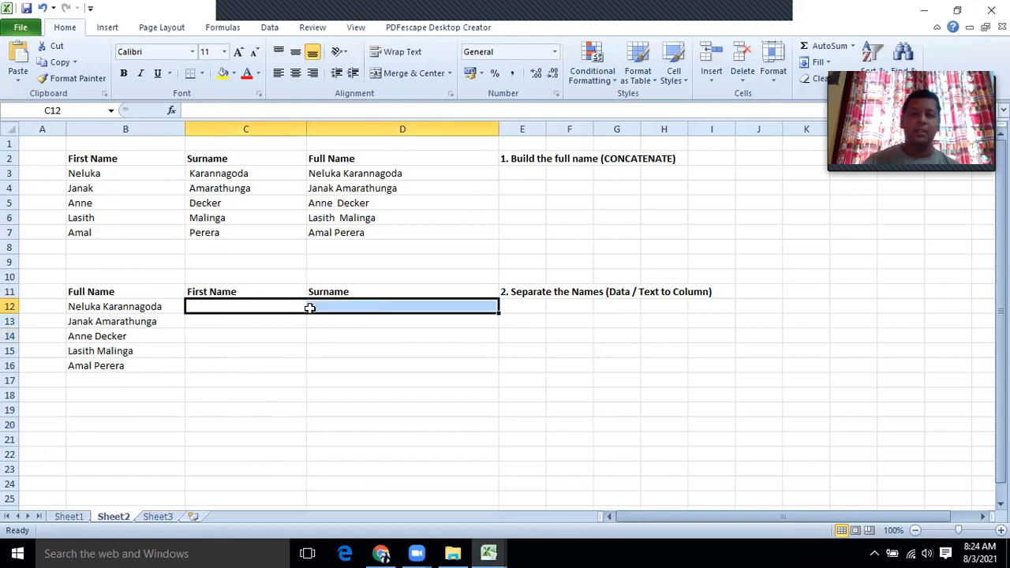
left_click(315, 349)
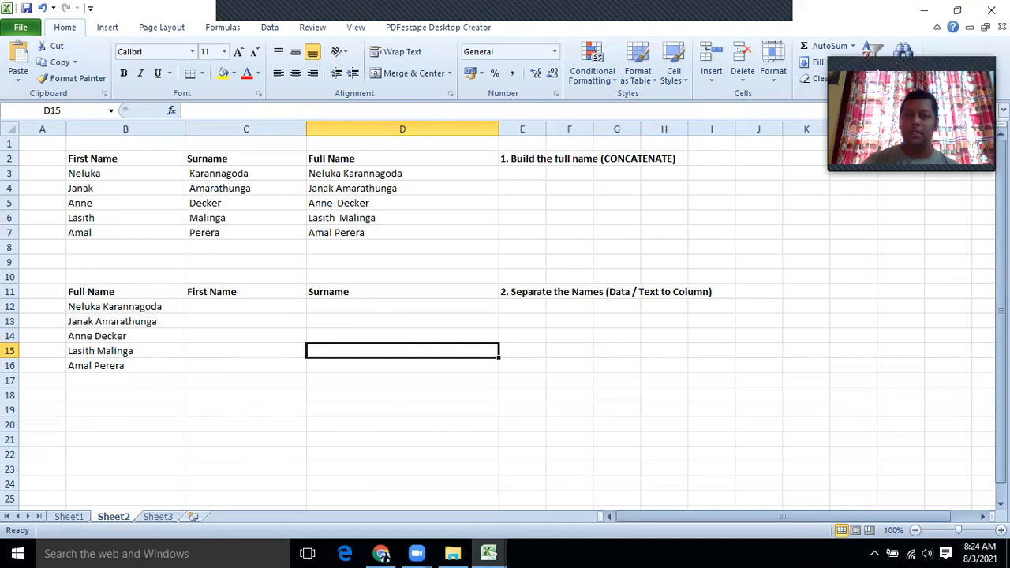
left_click(219, 308)
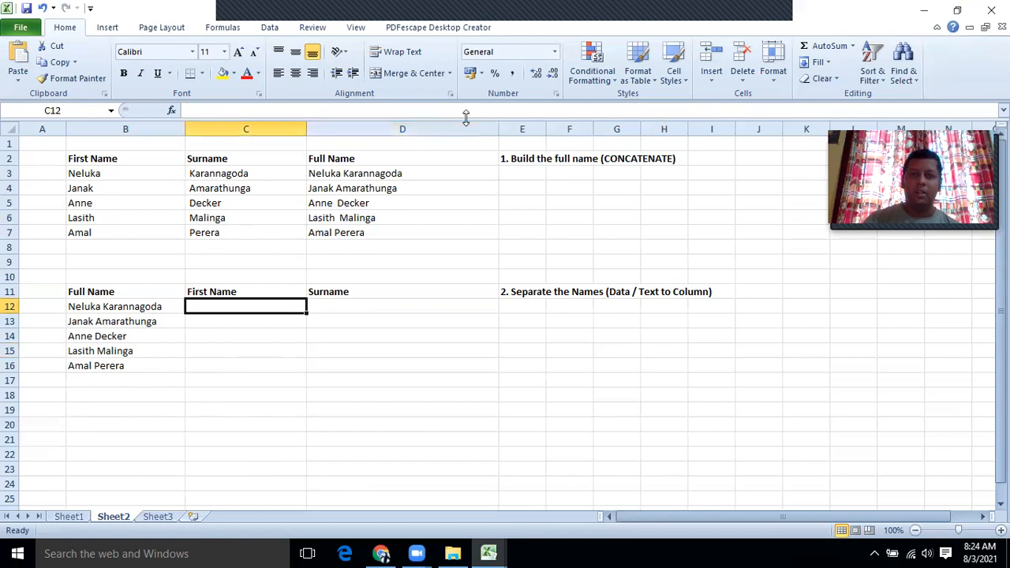
left_click(366, 315)
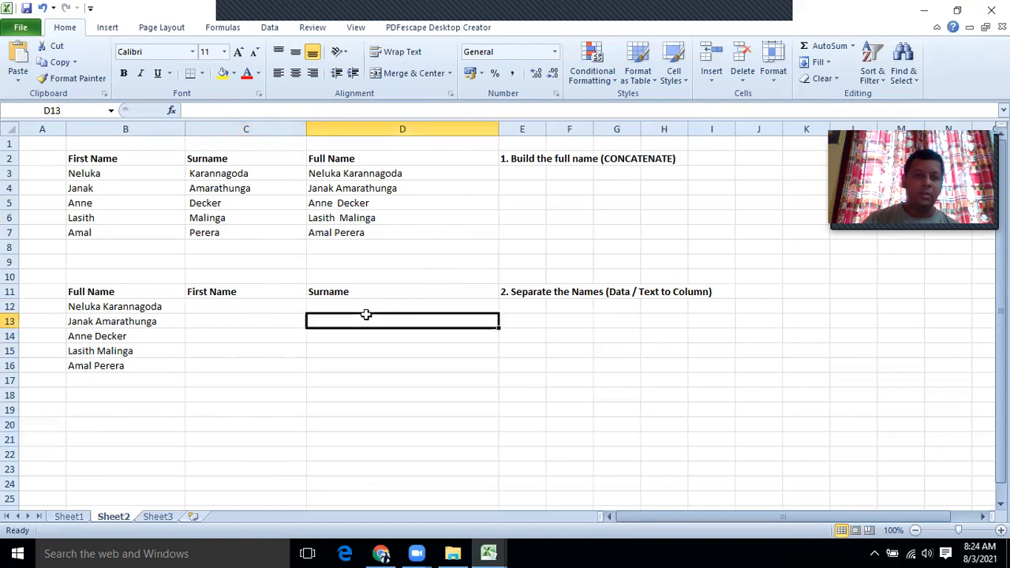
Step: Start Text to Columns for the full names in B12:B16, with the wizard moved clear of the name list
left_click(79, 308)
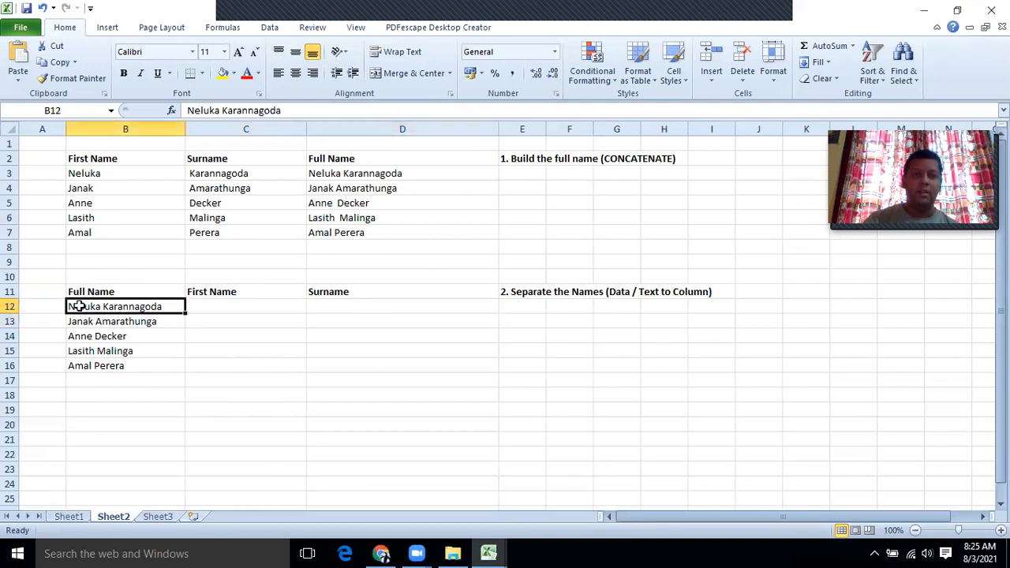
left_click_drag(78, 306, 76, 375)
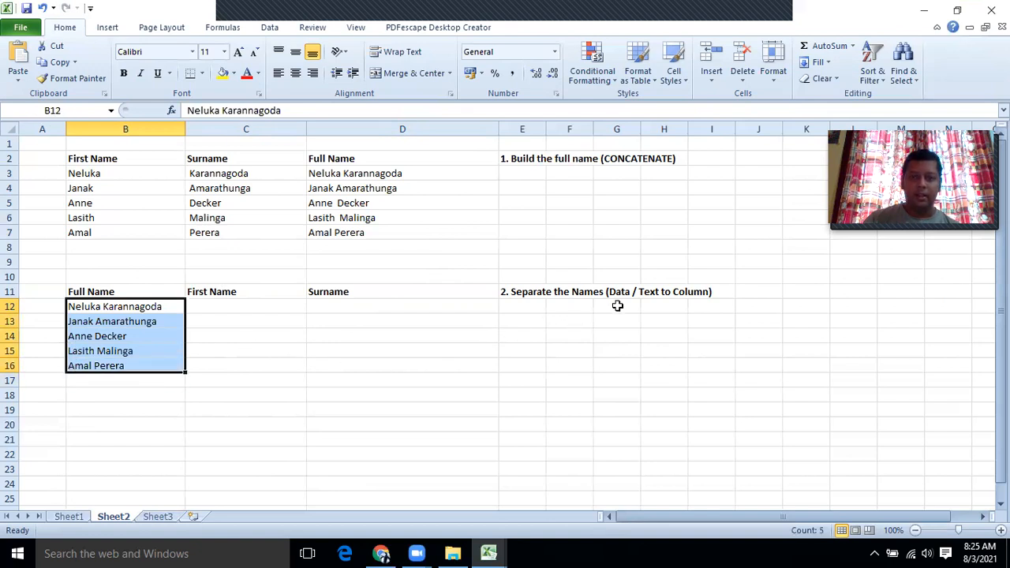
left_click(269, 28)
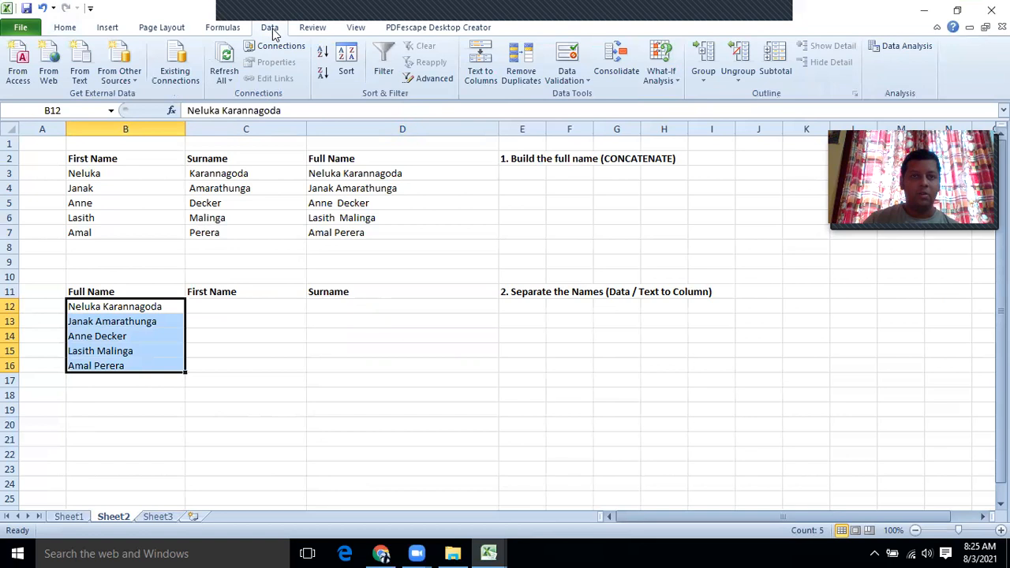
left_click(481, 75)
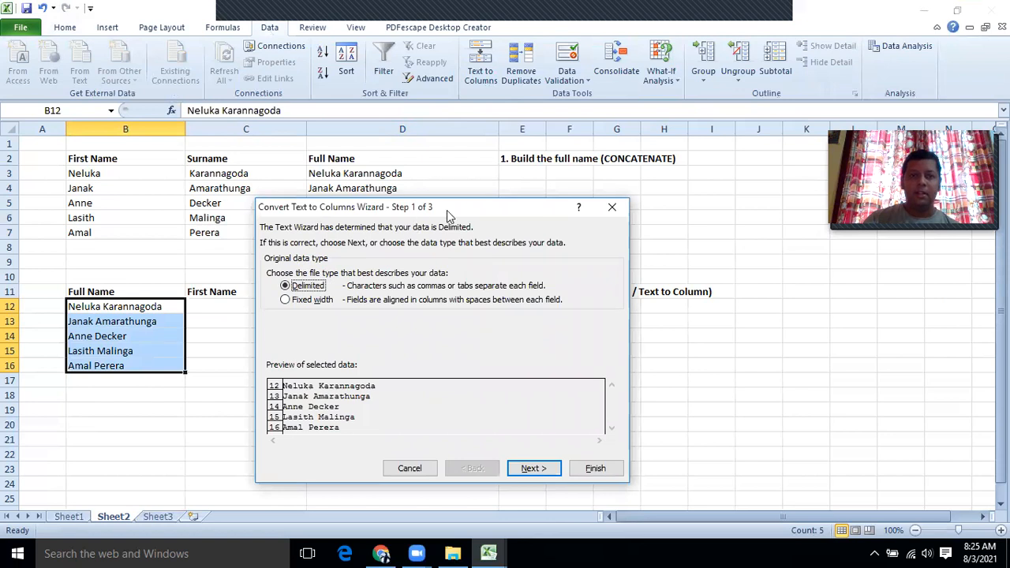
left_click_drag(454, 202, 527, 101)
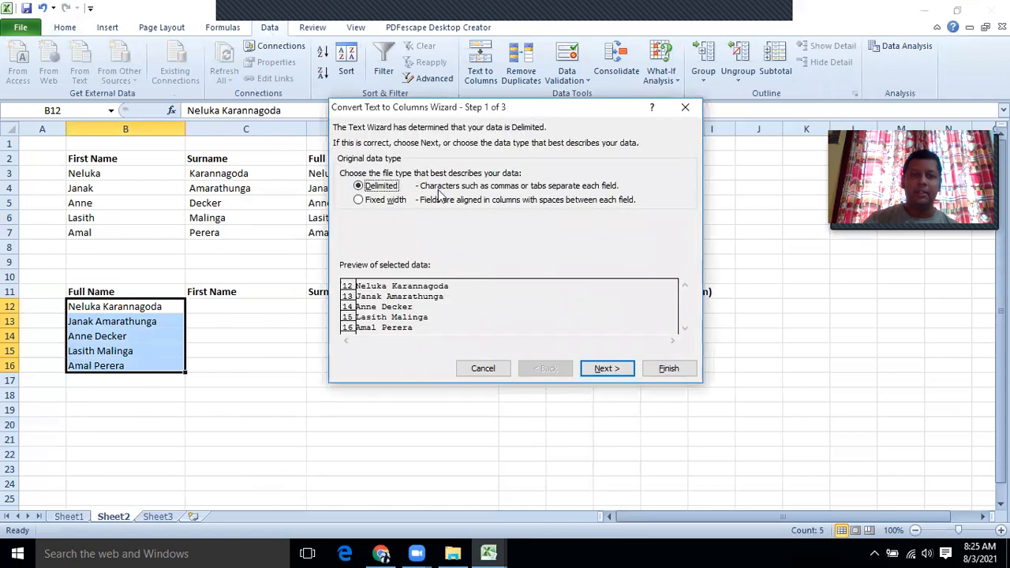
Step: Keep the data type as Delimited and set Space as the only delimiter, with Tab turned off
left_click(597, 371)
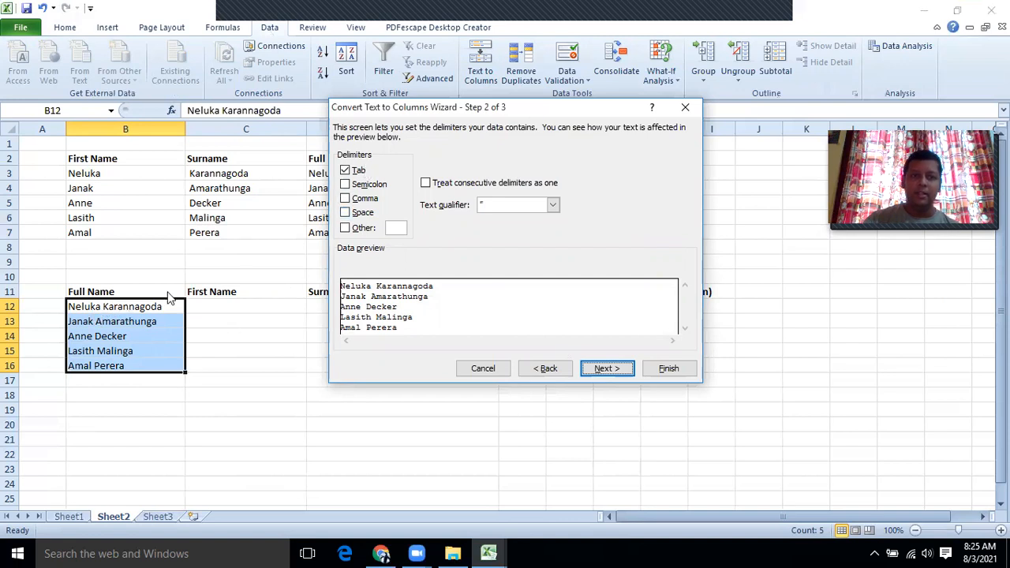
left_click(349, 213)
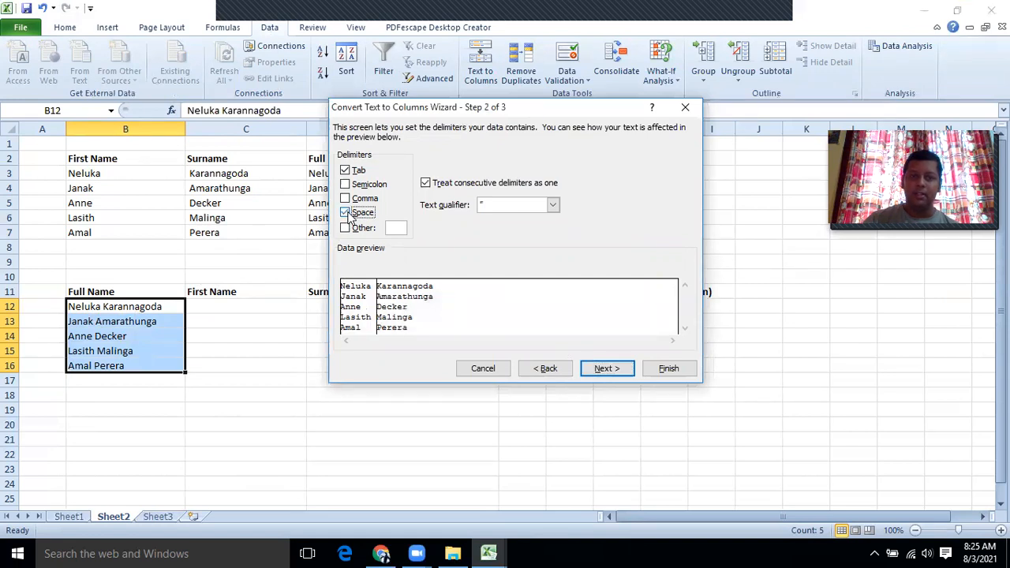
left_click(345, 170)
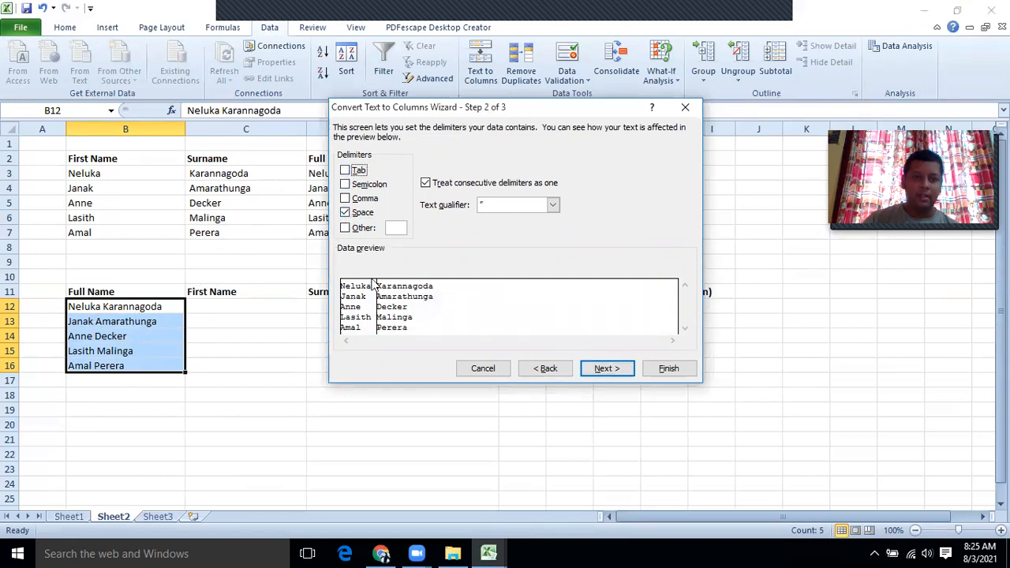
left_click(604, 368)
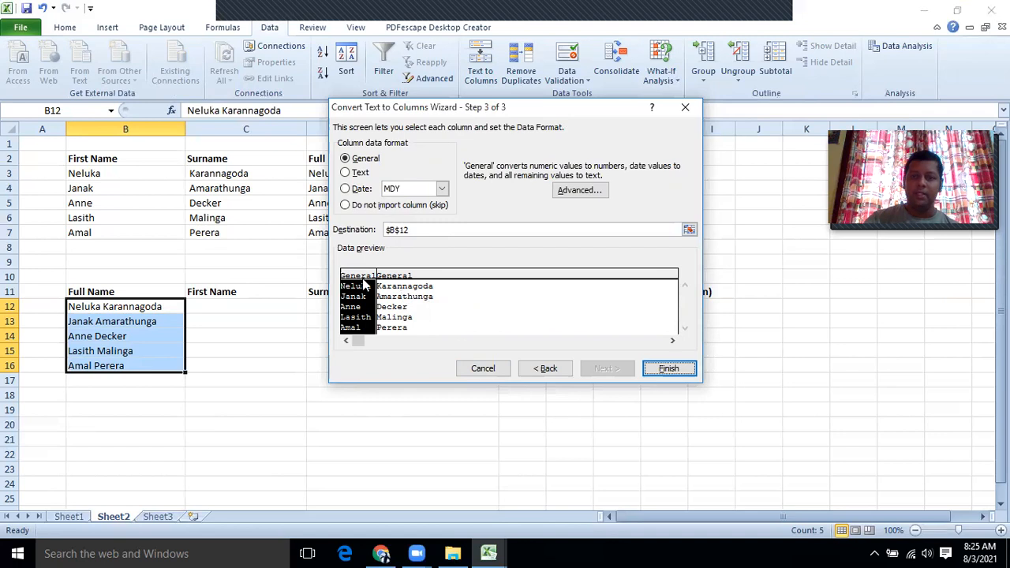
Step: Complete the text split with the default destination B12, and undo it
left_click(667, 368)
left_click(268, 411)
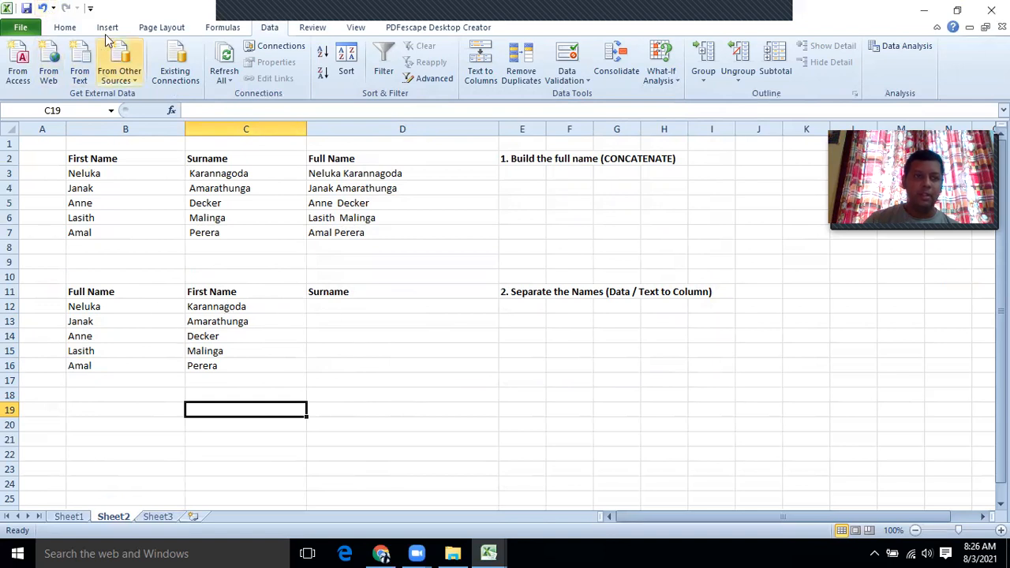
left_click(43, 8)
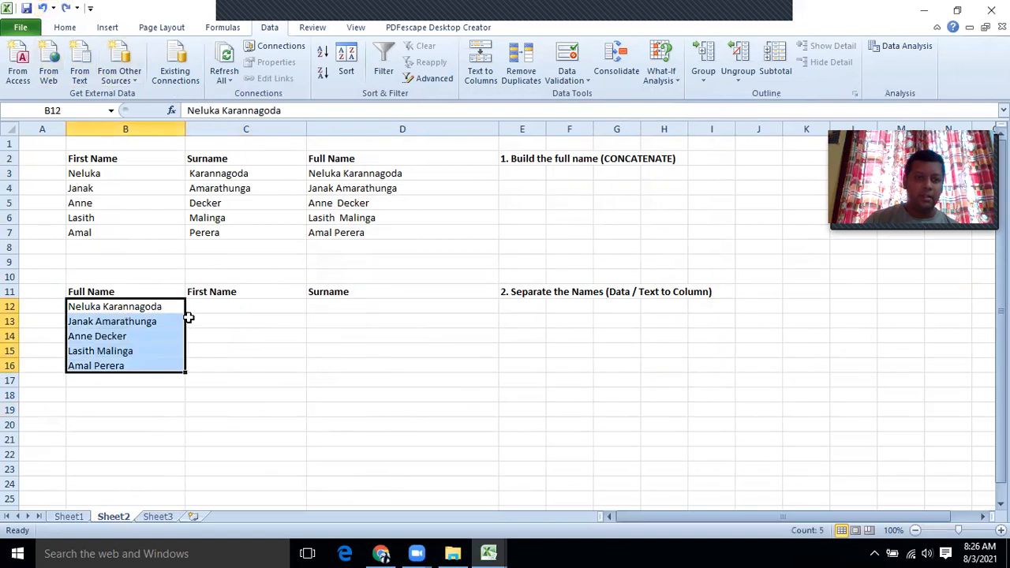
Step: Run Text to Columns again on B12:B16 and accept the Delimited type and Space delimiter, up to the destination setting
left_click(213, 311)
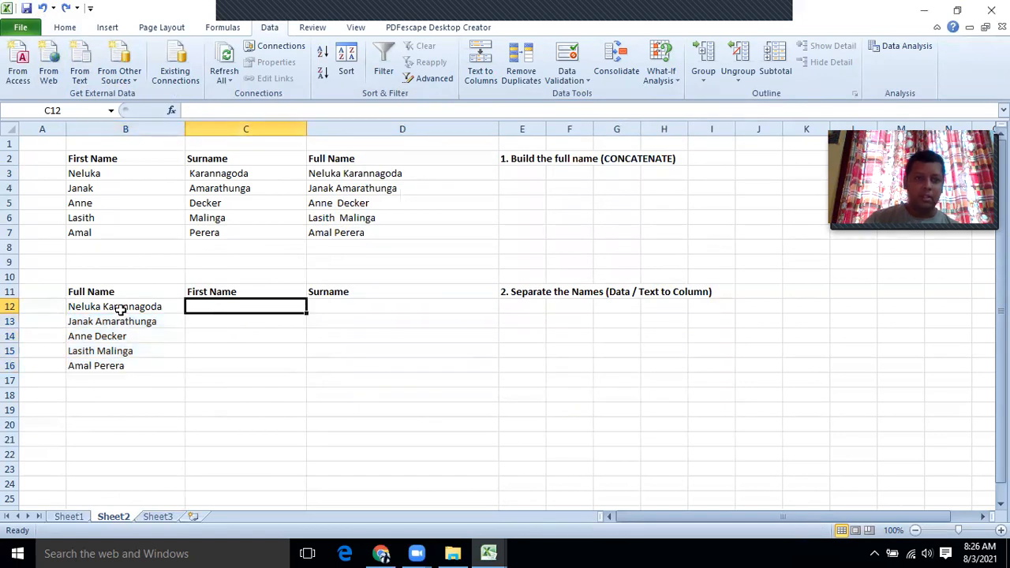
left_click_drag(120, 307, 120, 366)
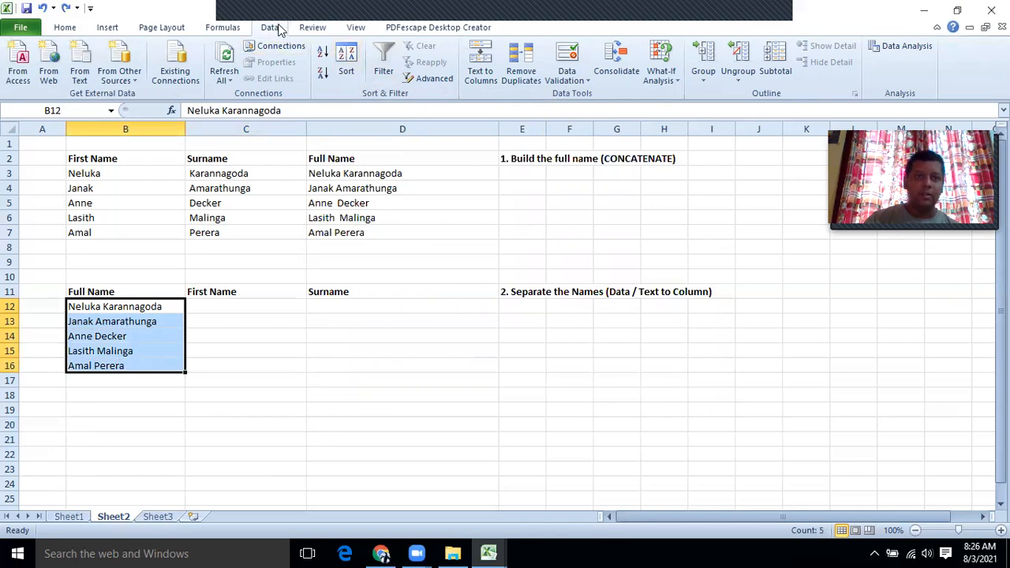
left_click(478, 75)
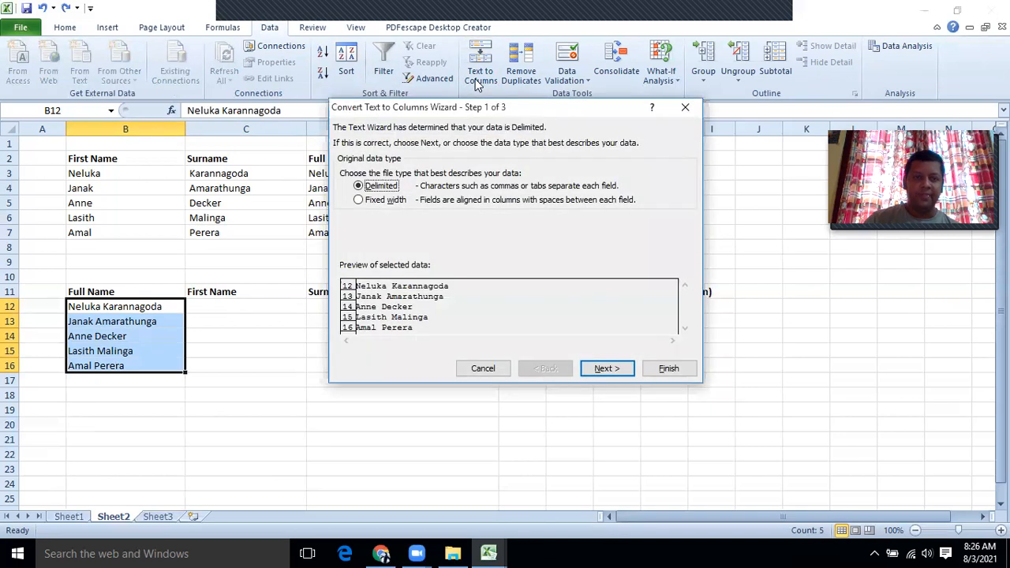
left_click(603, 369)
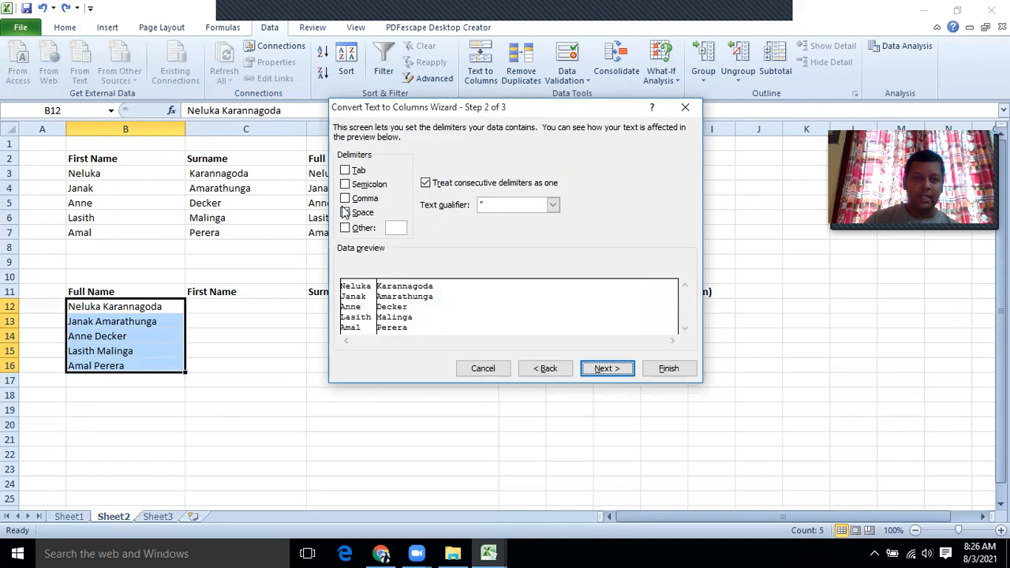
left_click(604, 369)
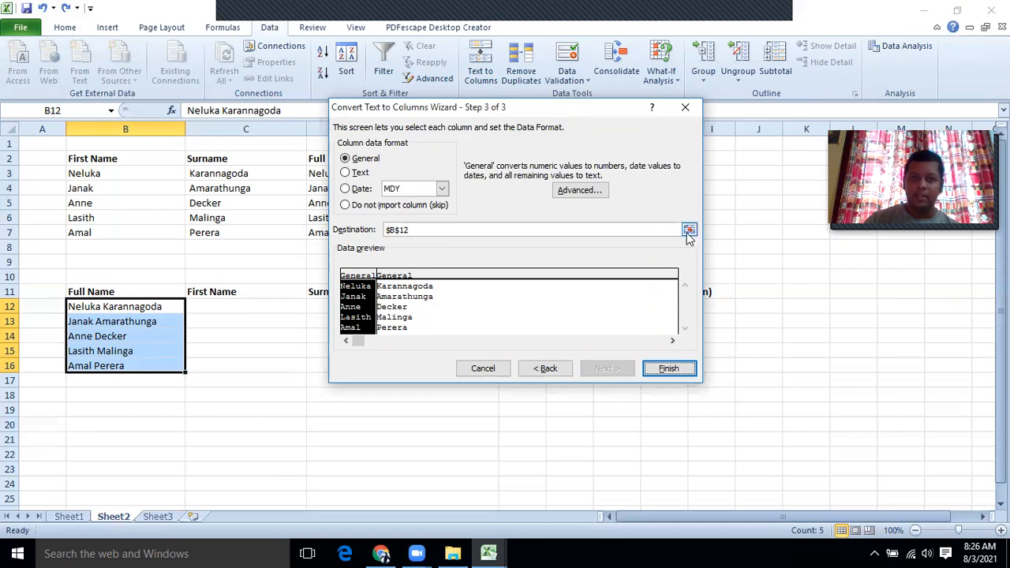
Step: Set the split's destination to C12 and complete the conversion into the First Name and Surname columns
left_click(689, 230)
left_click(267, 309)
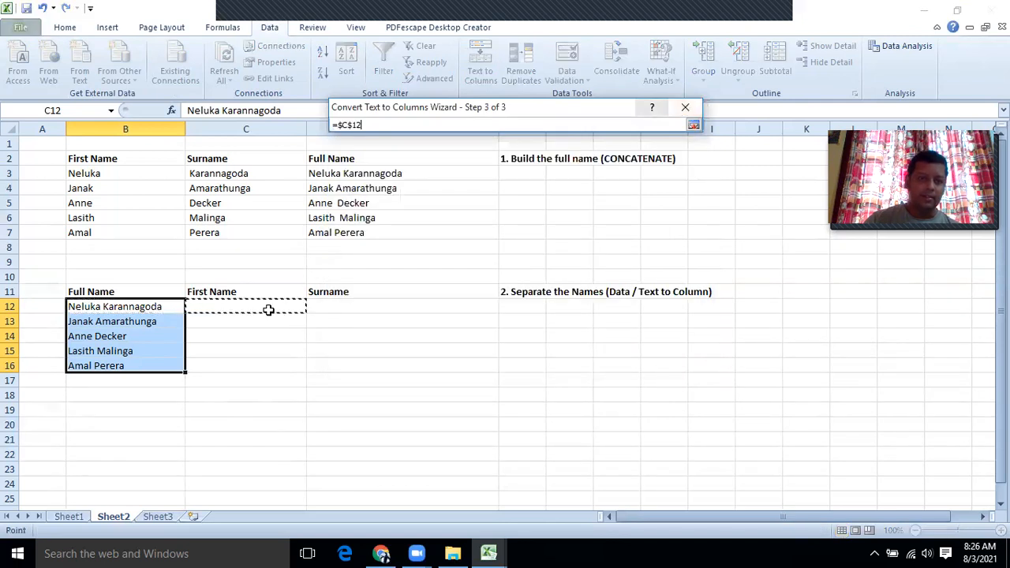
left_click(693, 125)
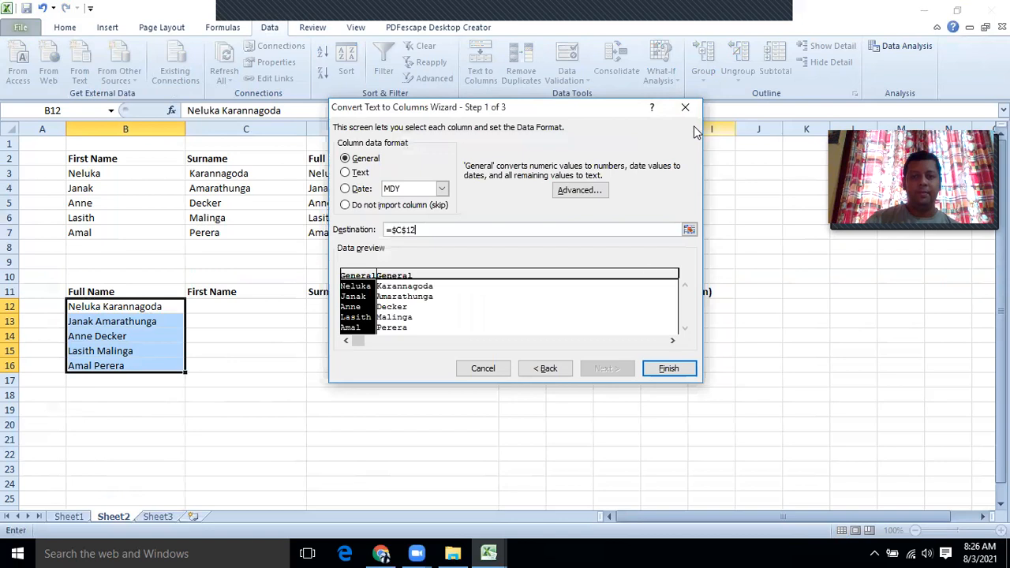
left_click(667, 368)
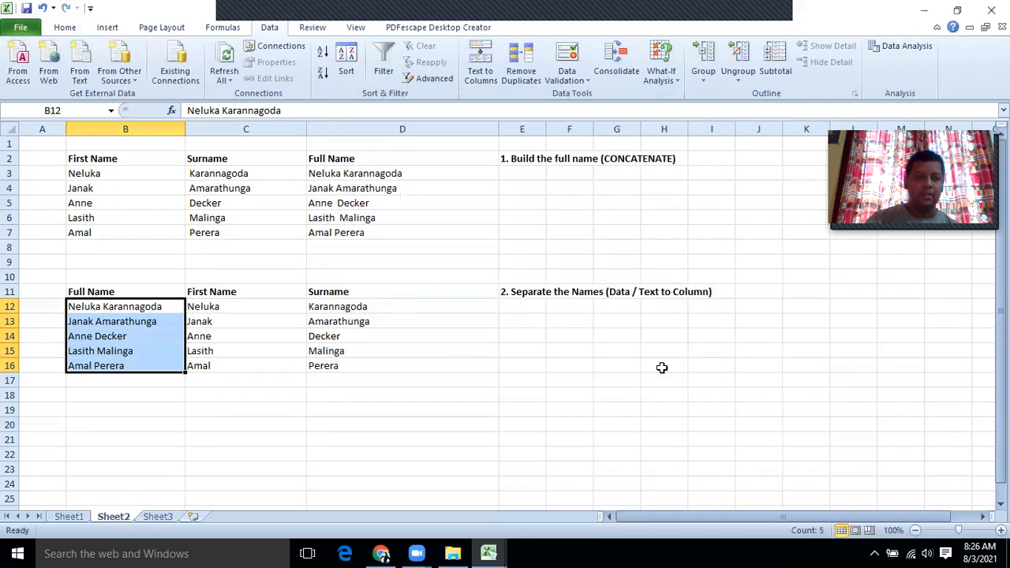
left_click(382, 380)
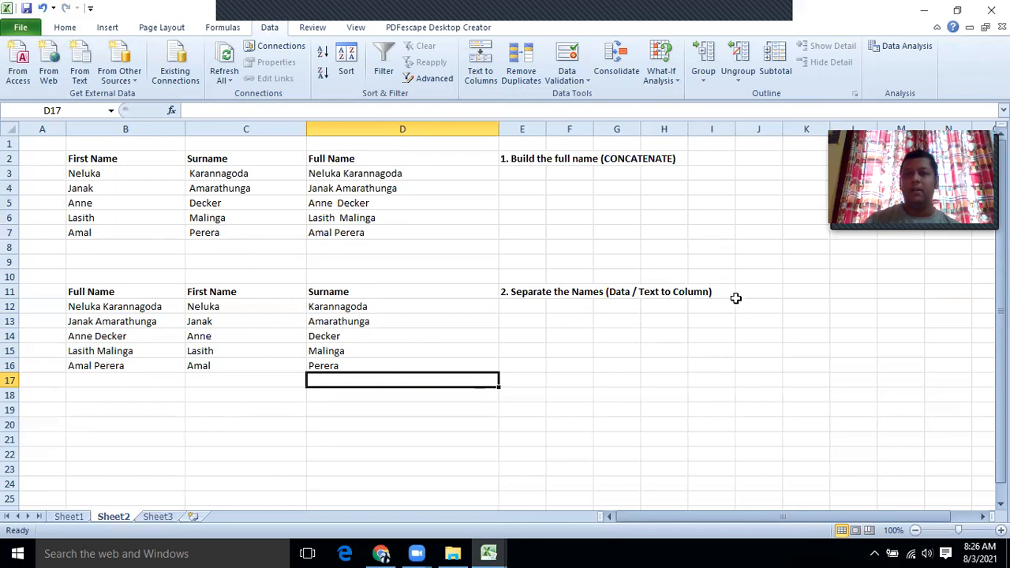
Step: On Sheet3, review the exercise questions and insert the IF function in the first Result cell, H6
left_click(158, 516)
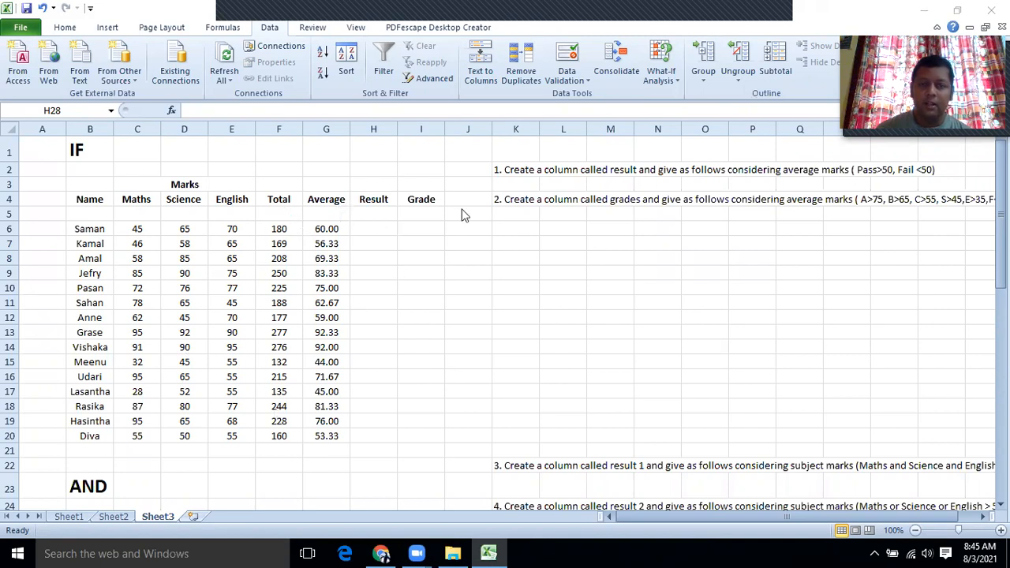
scroll(568, 272, "down", 1)
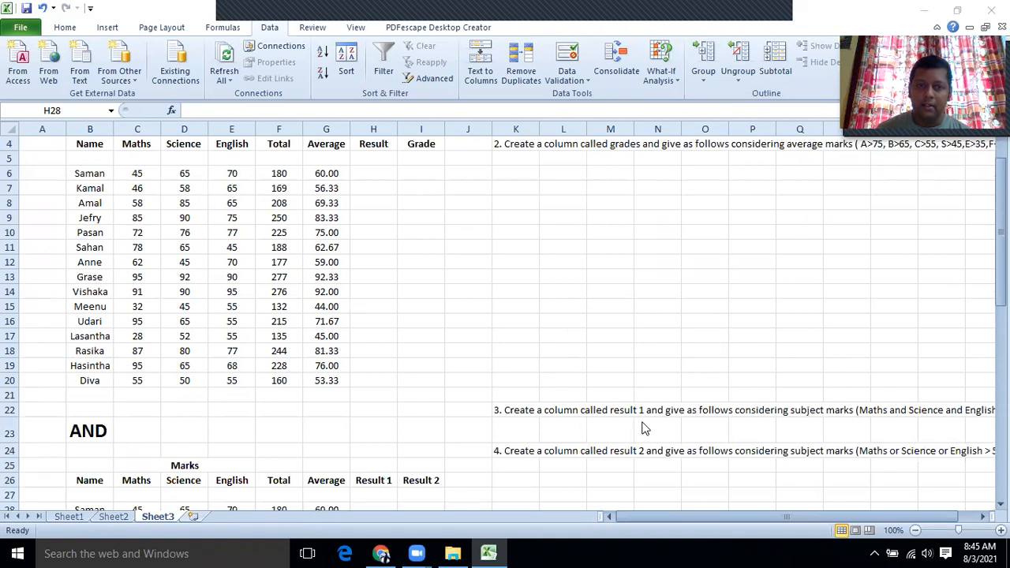
scroll(576, 347, "up", 1)
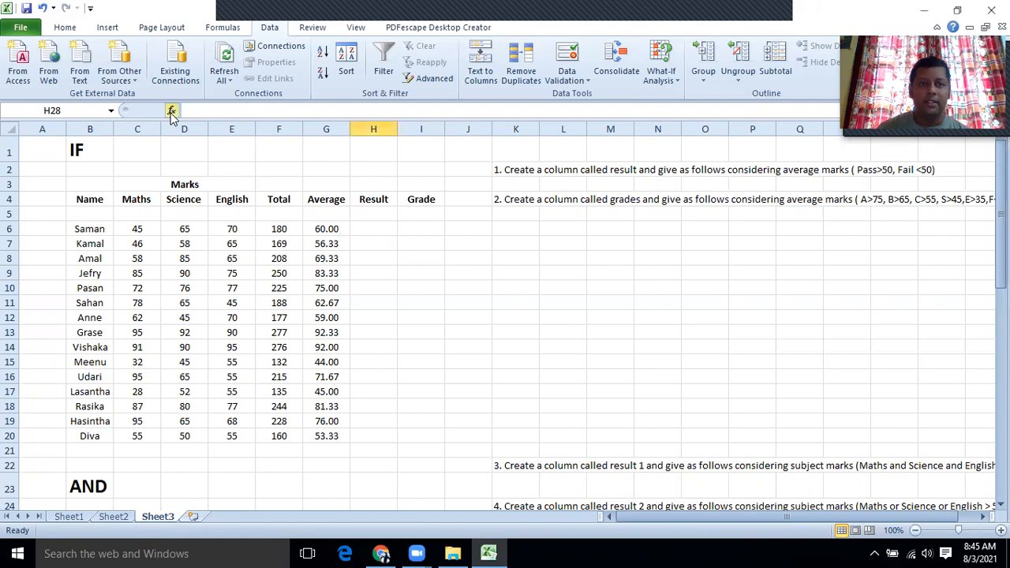
left_click(383, 234)
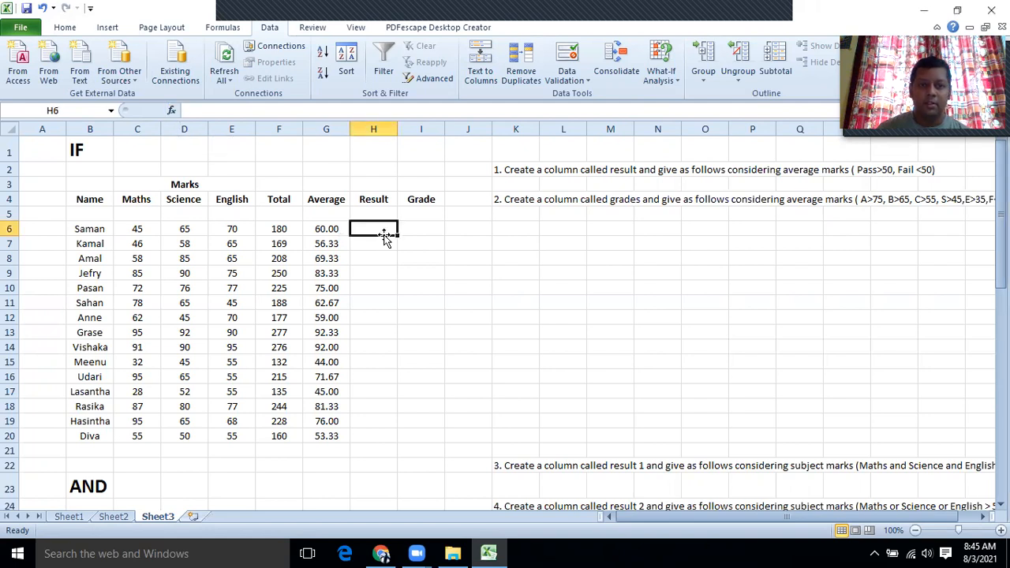
left_click(174, 115)
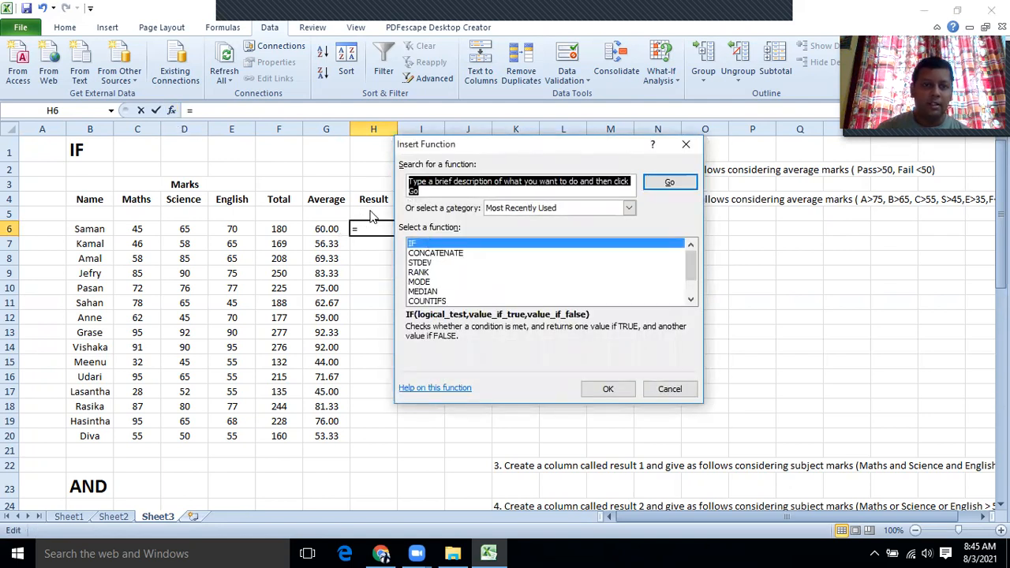
left_click(607, 389)
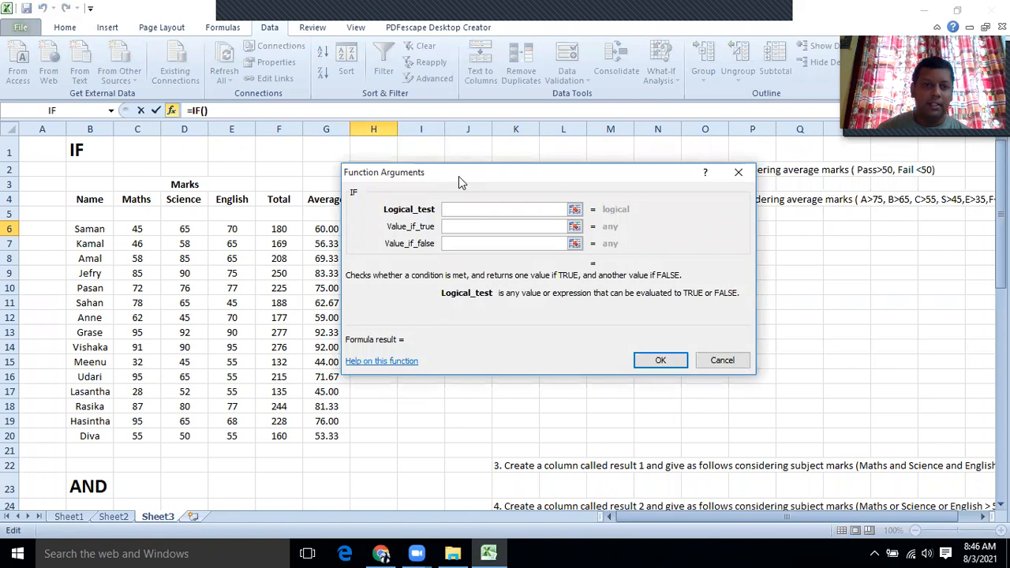
Step: Set the logical test of the IF function in H6 to check whether the average in G6 is above 50 (G6>50)
left_click_drag(459, 177, 603, 195)
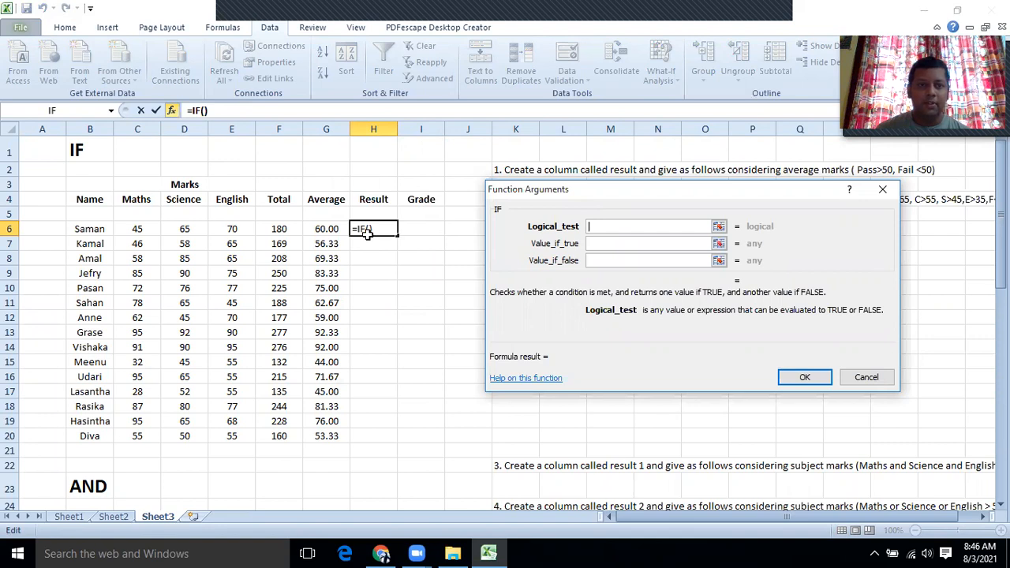
left_click(306, 229)
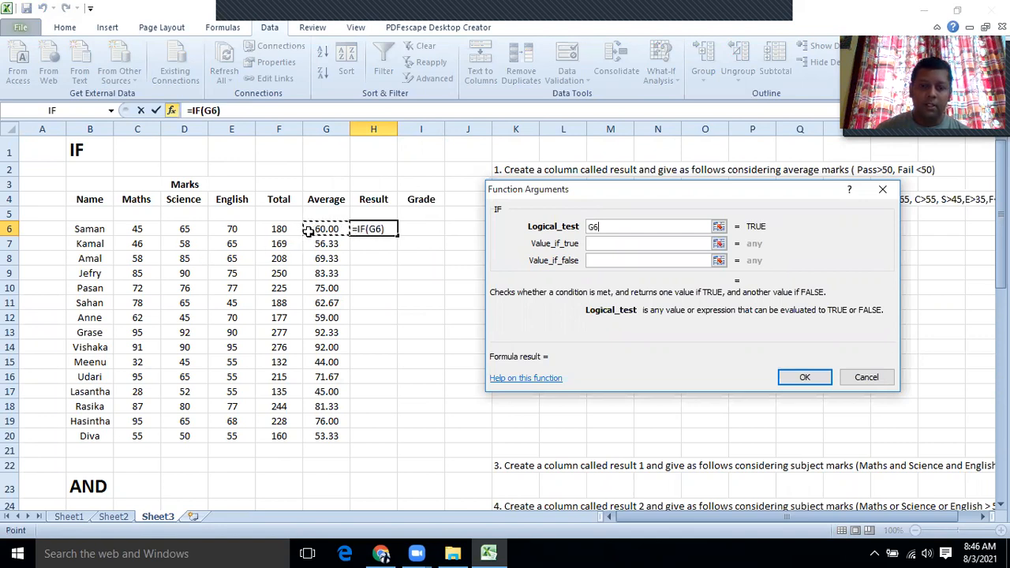
type(">")
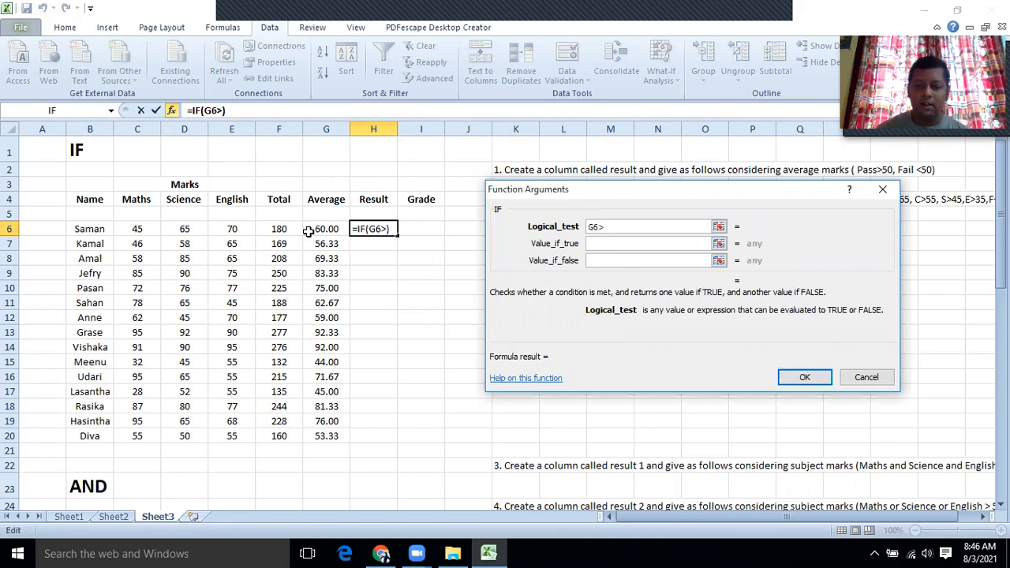
type("50")
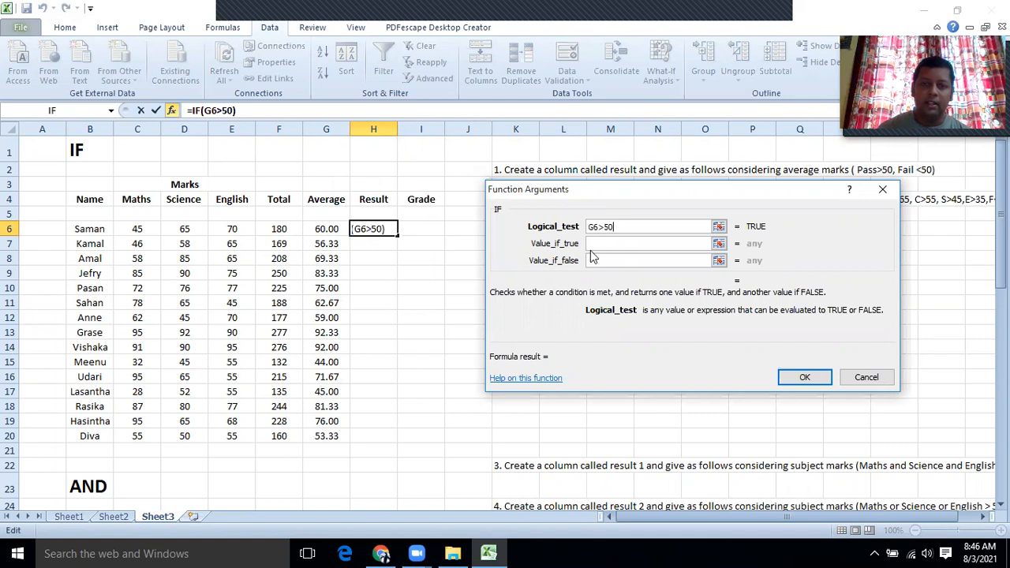
Step: Return Pass when the test is true and Fail when false, and fill the completed Result formula down to H20
left_click(598, 244)
type("P")
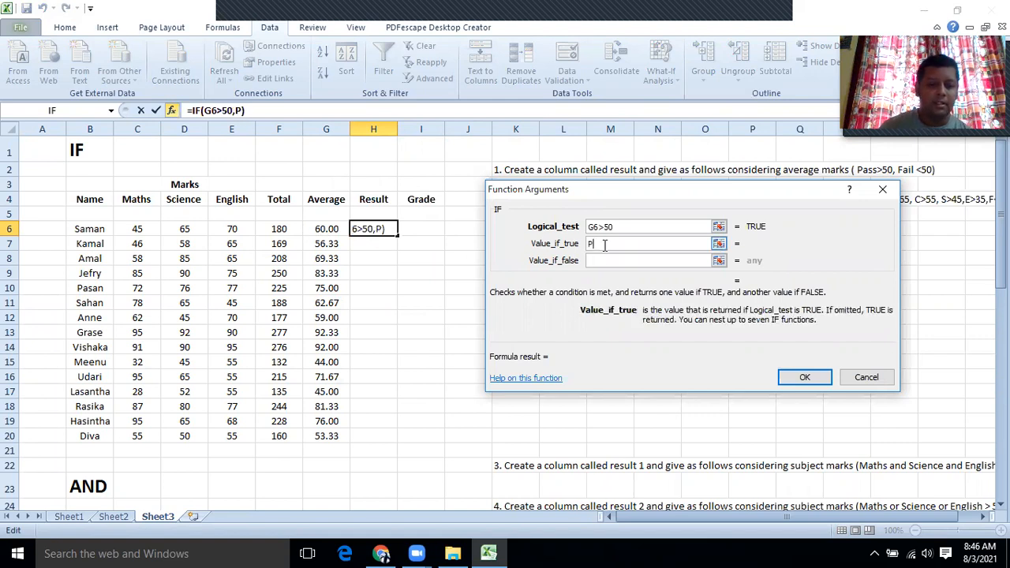
type("ass")
left_click(597, 260)
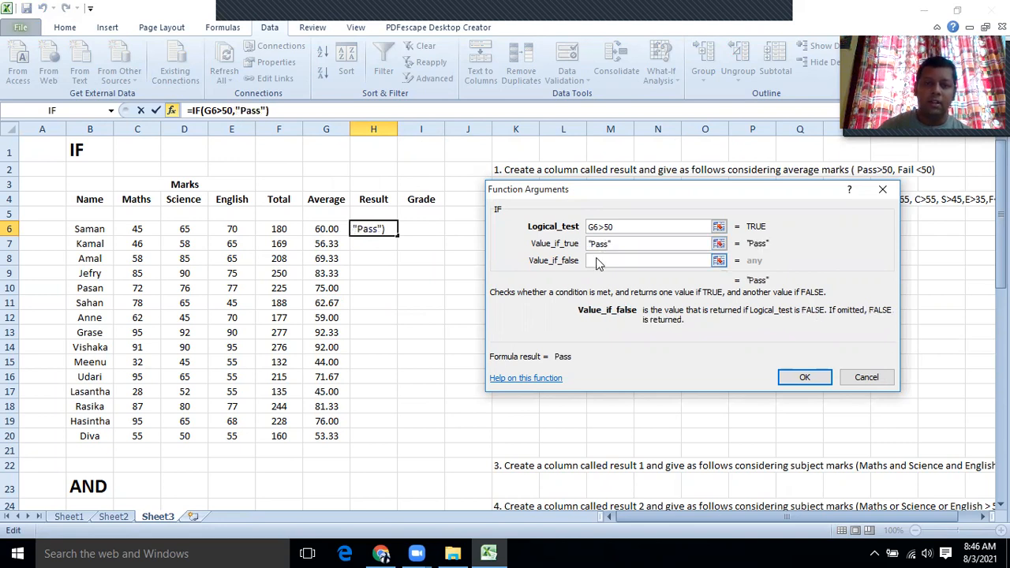
type("Fail")
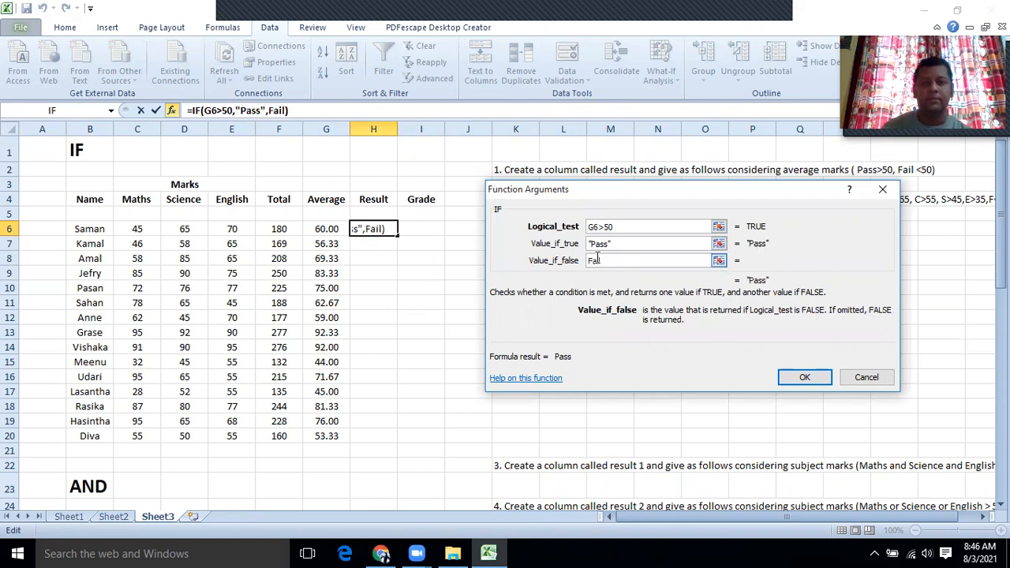
left_click(798, 377)
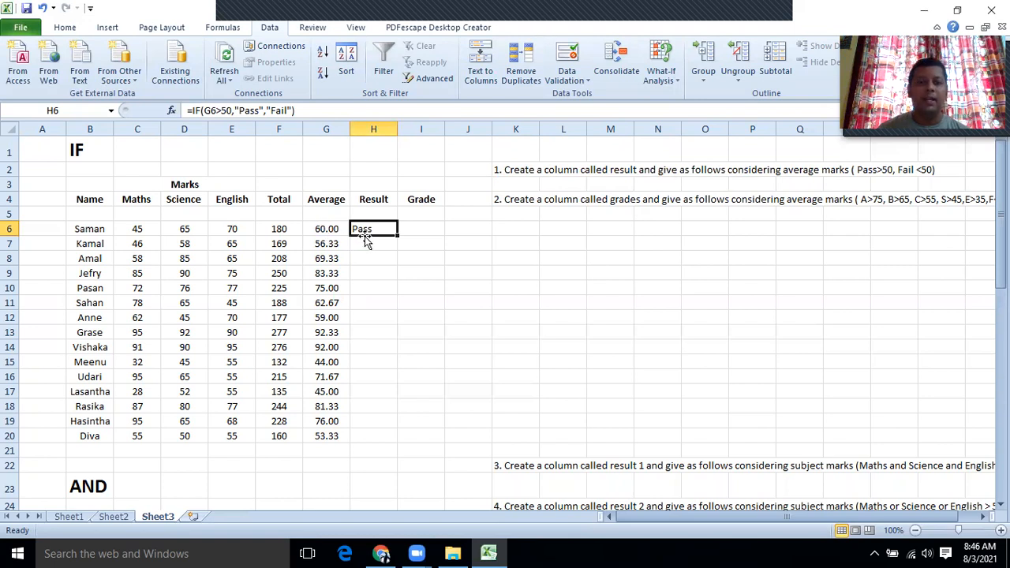
left_click_drag(395, 236, 400, 439)
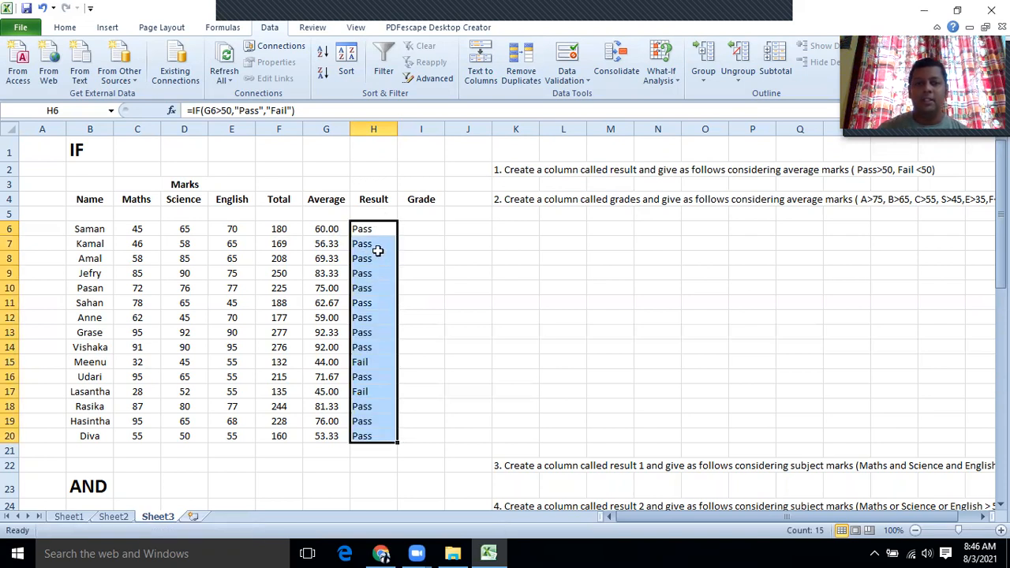
Step: Insert the IF function in the first Grade cell, I6, with the logical test G6>75
left_click(418, 229)
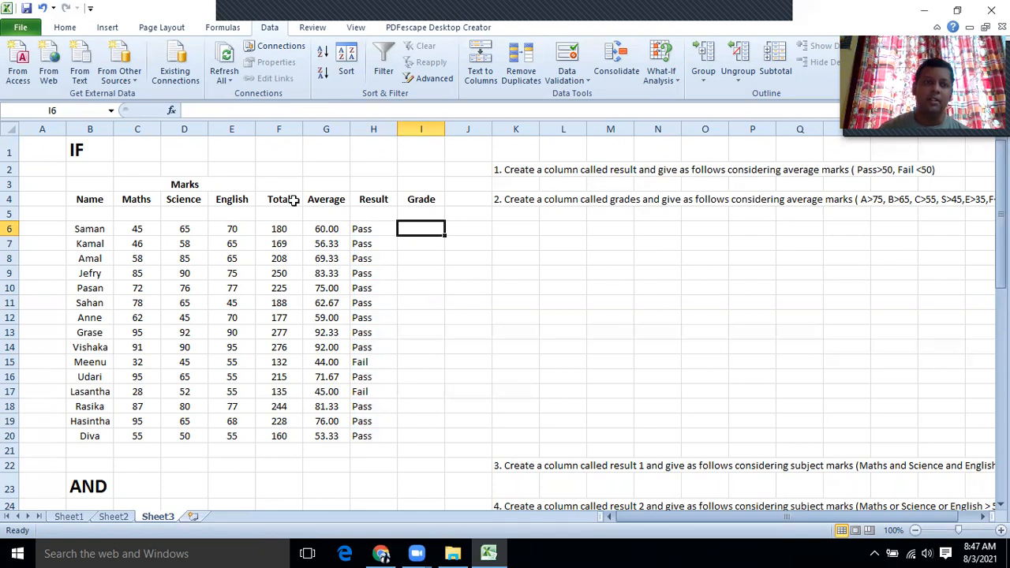
left_click(172, 111)
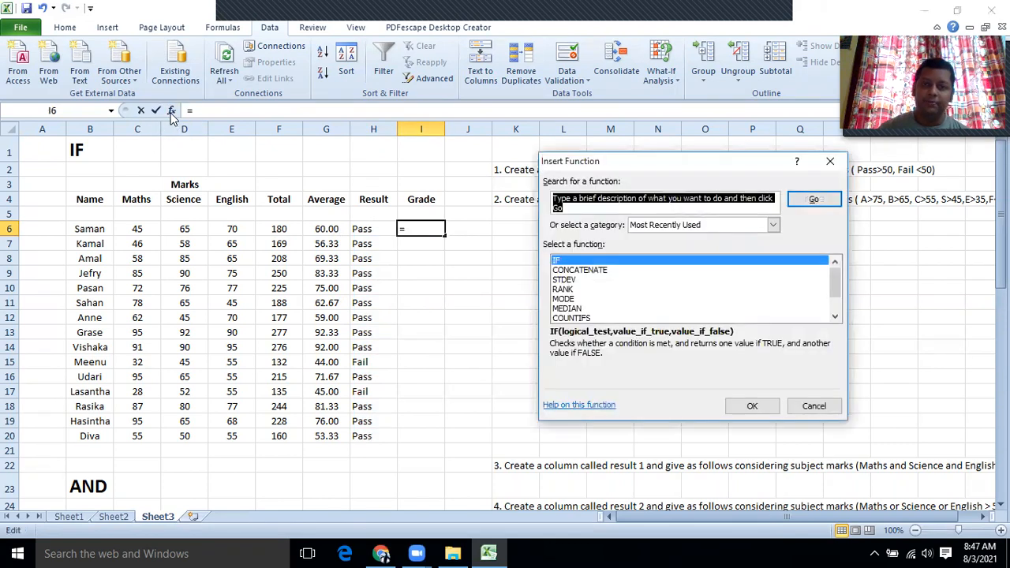
left_click(583, 263)
left_click(751, 405)
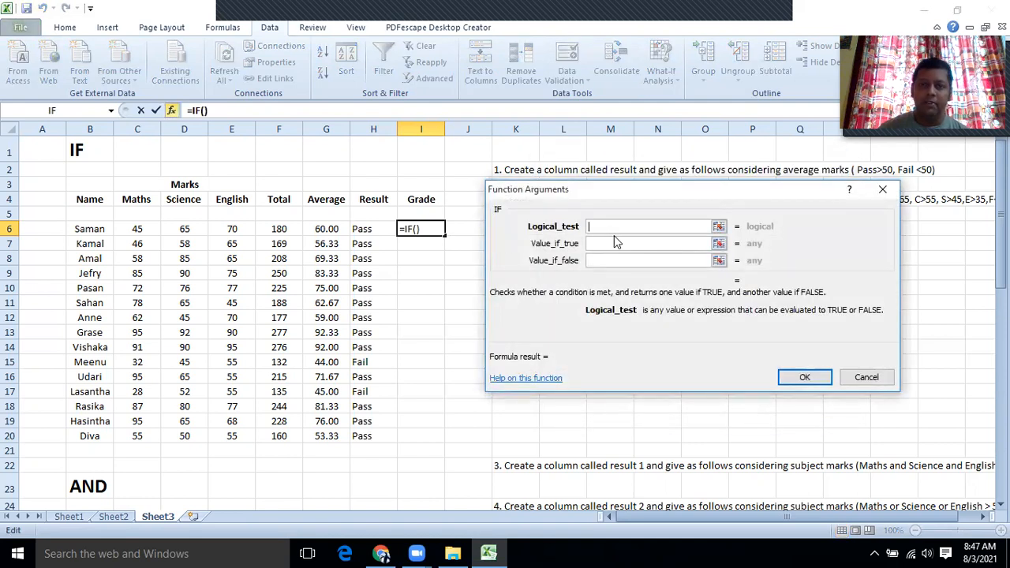
left_click(317, 229)
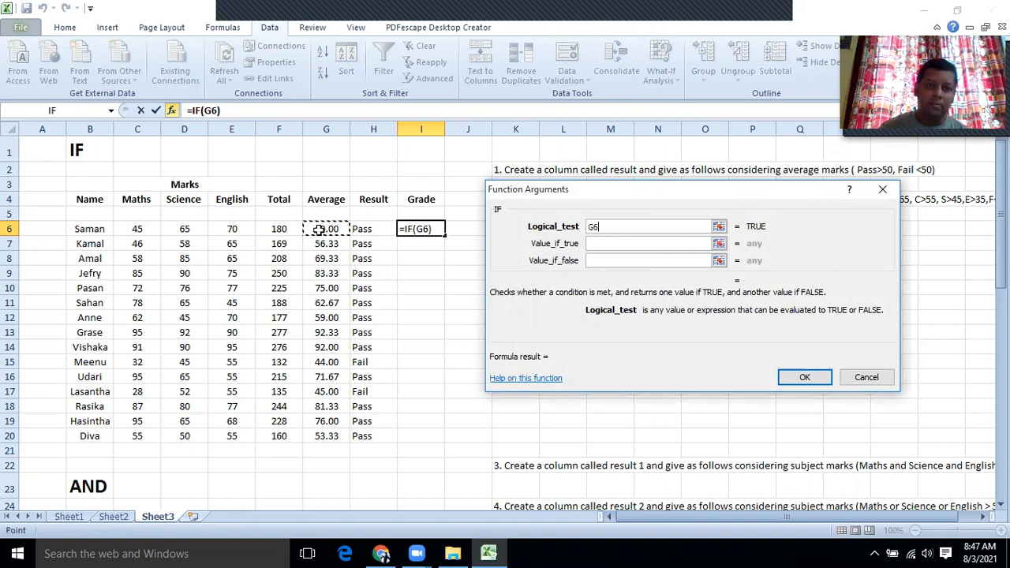
type(">")
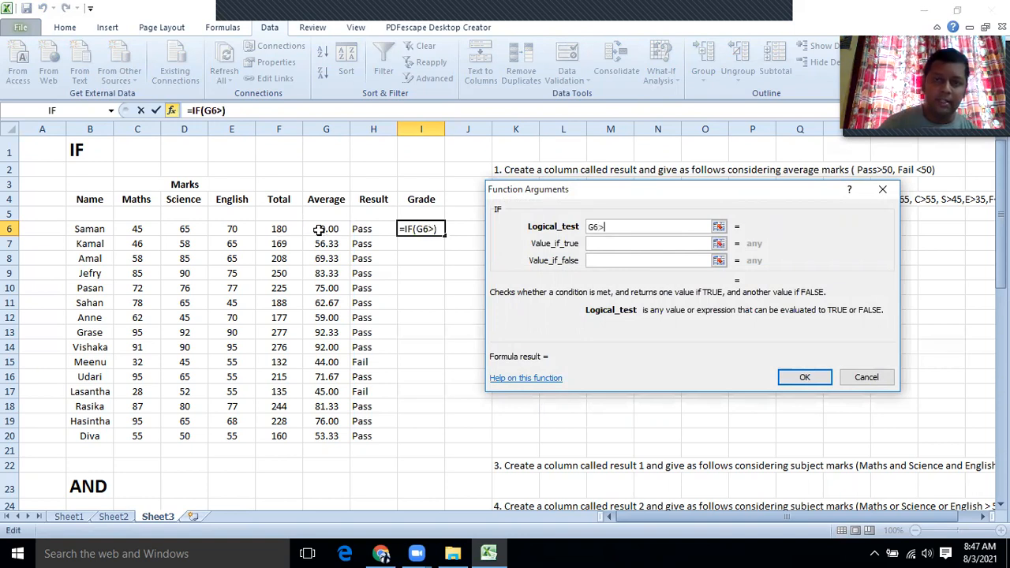
type("75")
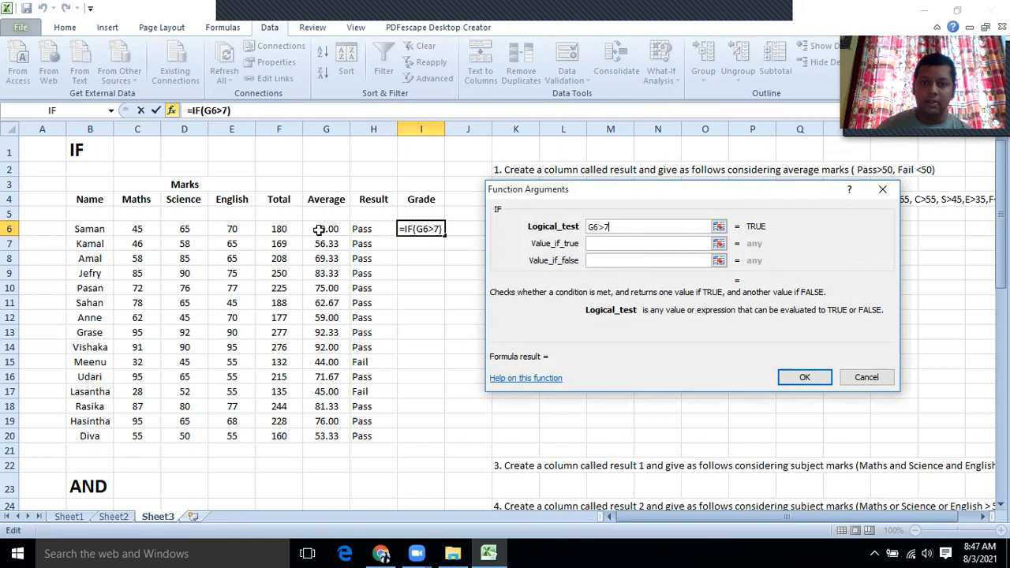
left_click_drag(611, 200, 207, 226)
left_click_drag(646, 516, 687, 516)
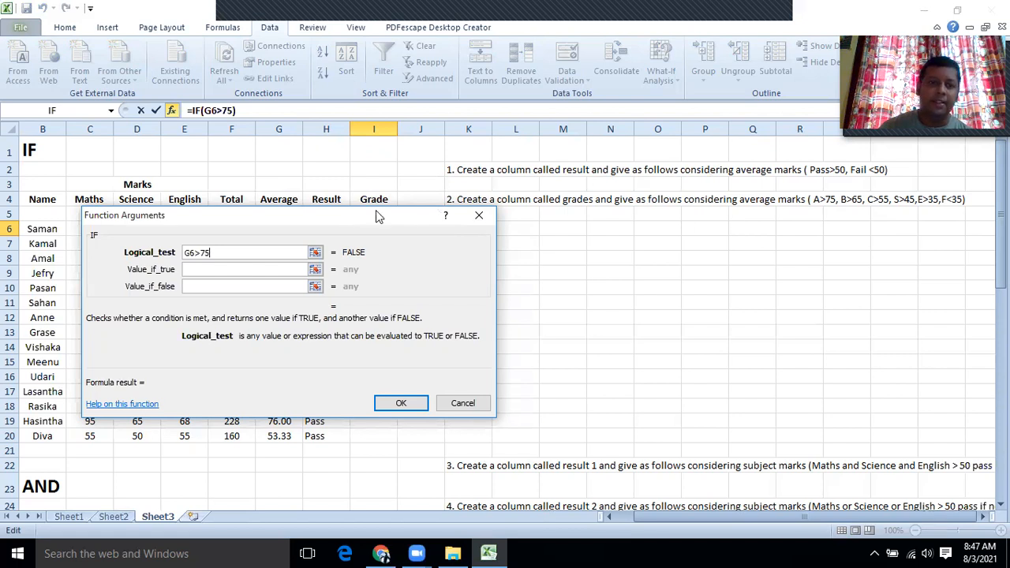
left_click_drag(380, 218, 590, 162)
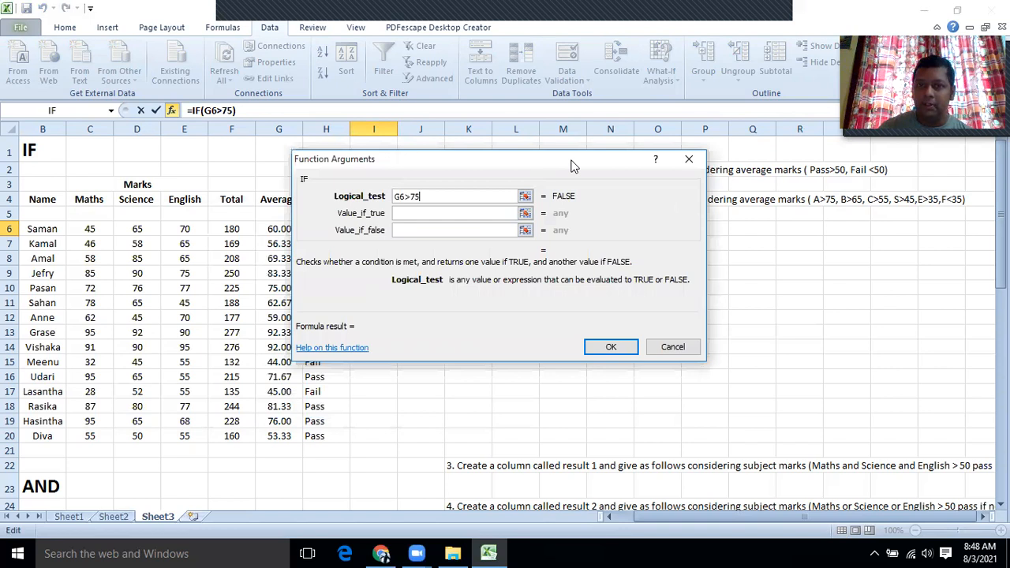
left_click_drag(573, 166, 690, 184)
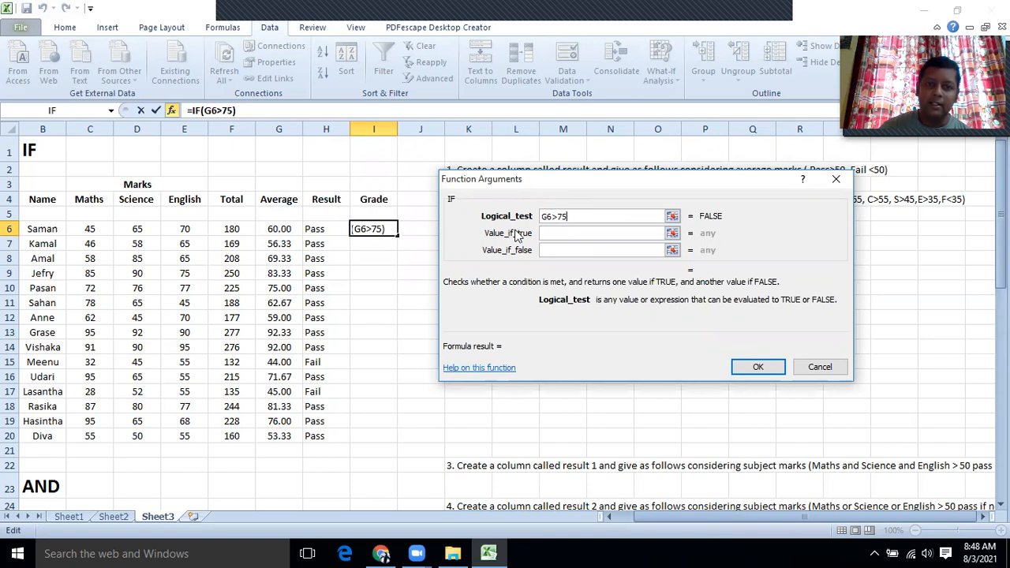
Step: Set the Grade function to return A if true and F if false, and complete the formula
left_click(555, 234)
type("A")
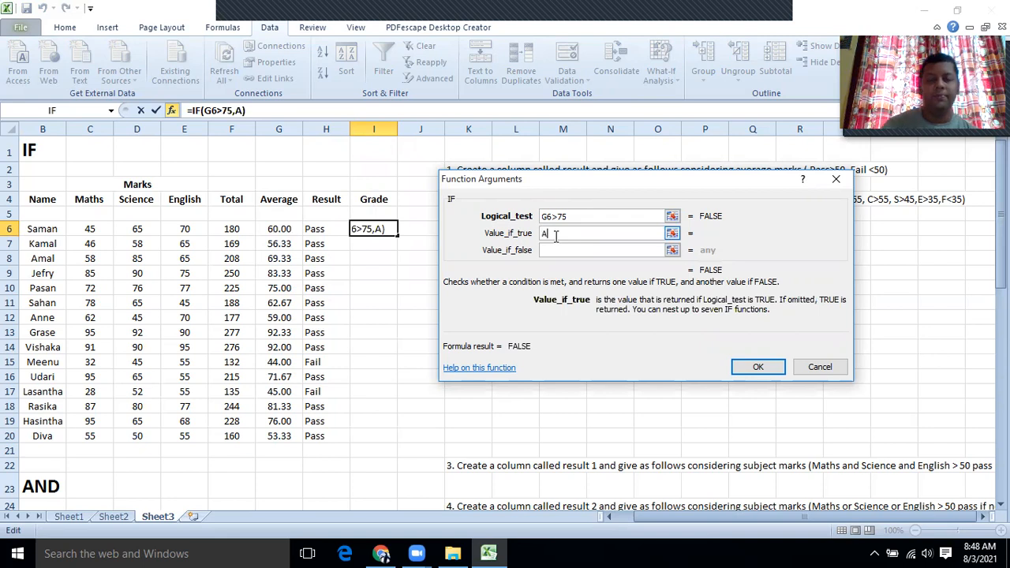
left_click(551, 250)
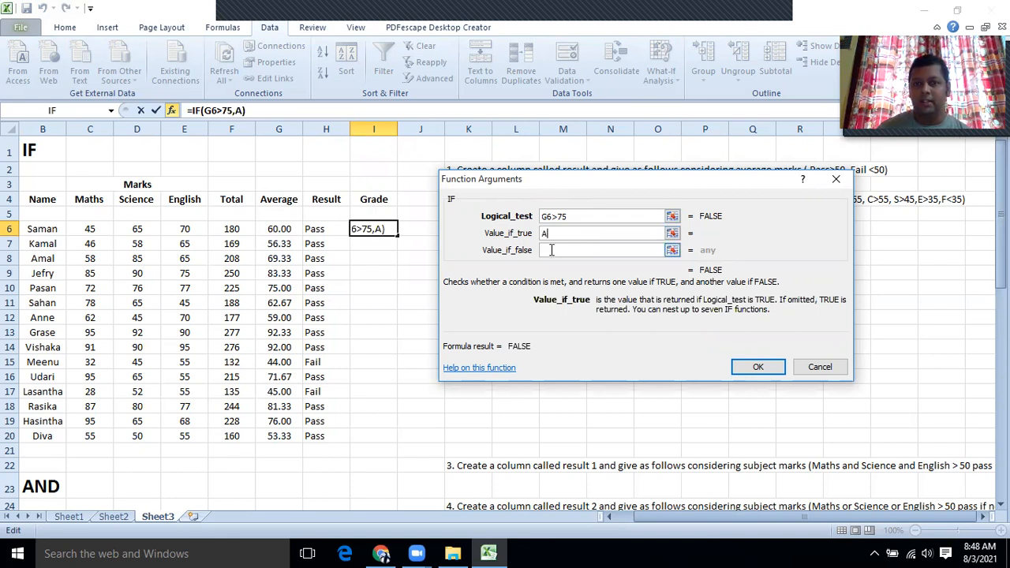
left_click(552, 250)
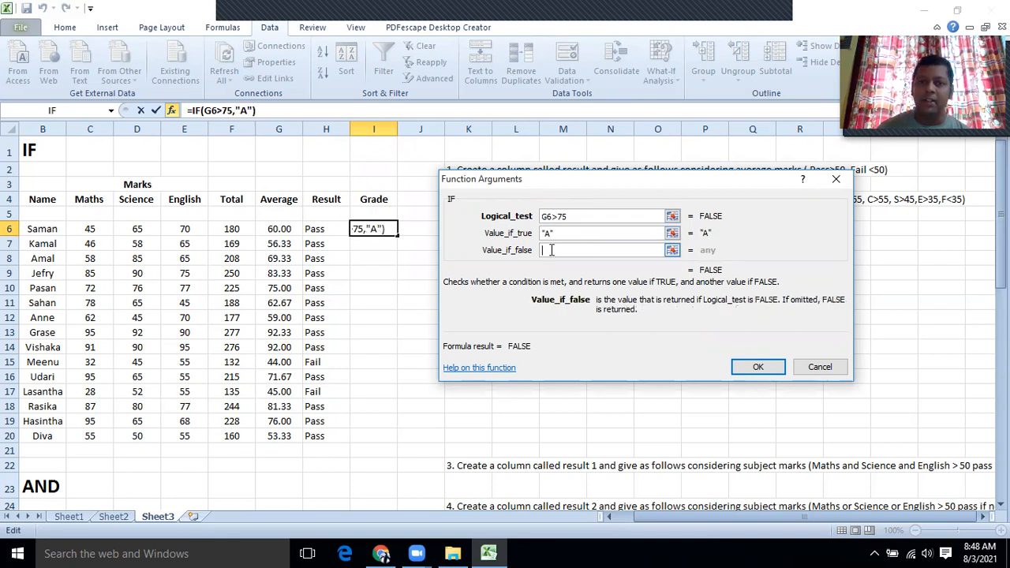
type("E")
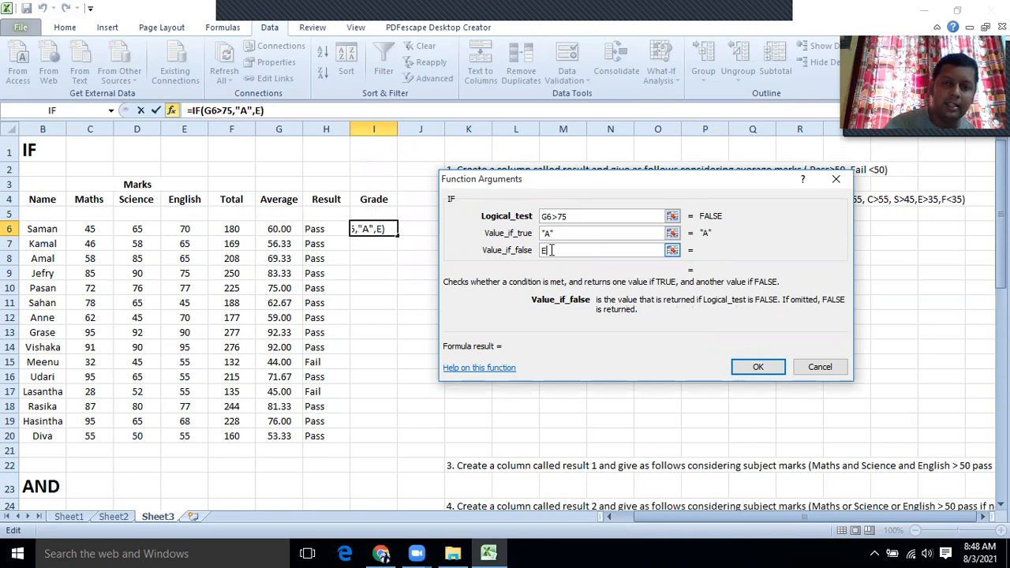
key("BackSpace")
type("F")
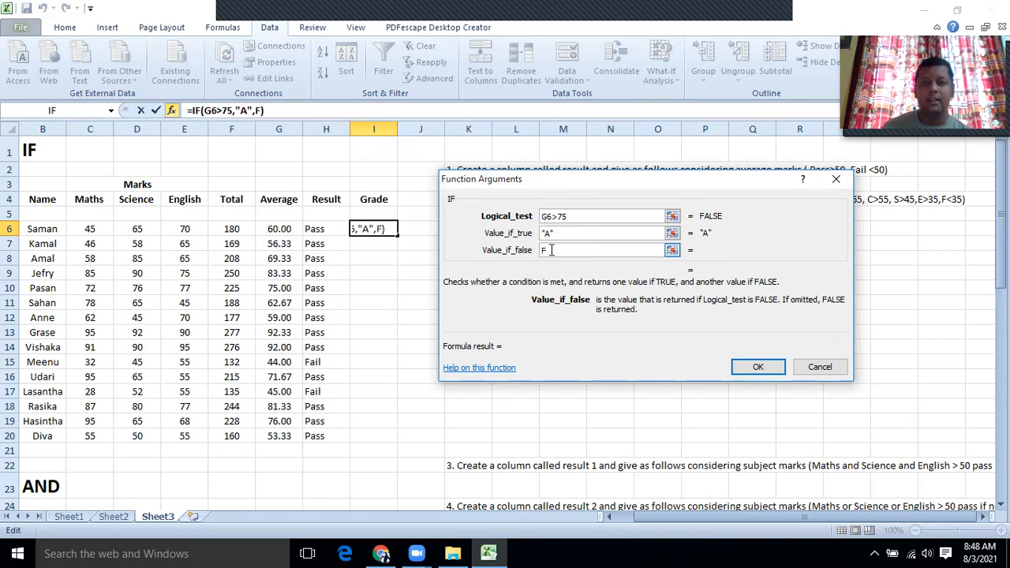
left_click(575, 233)
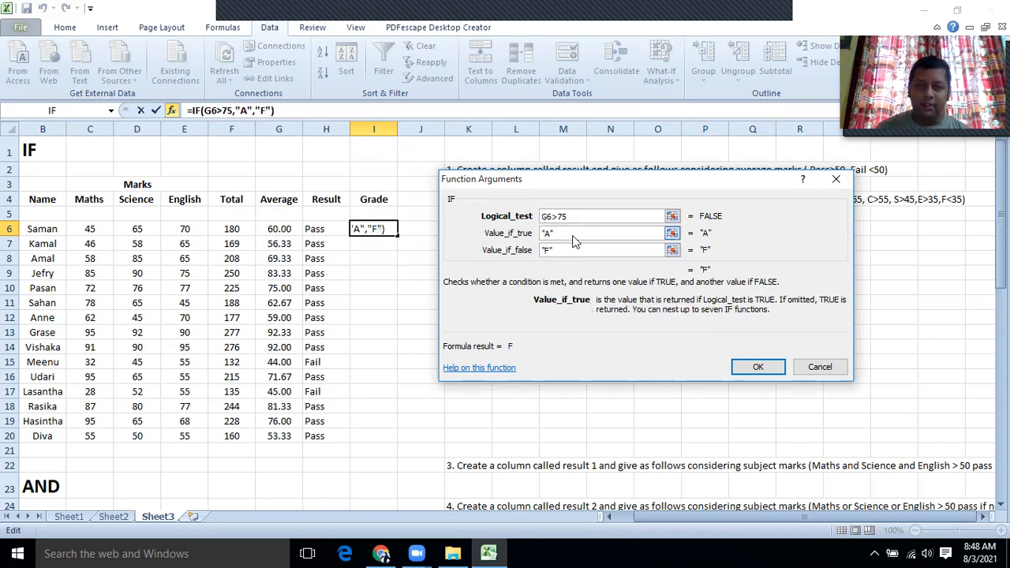
left_click(757, 368)
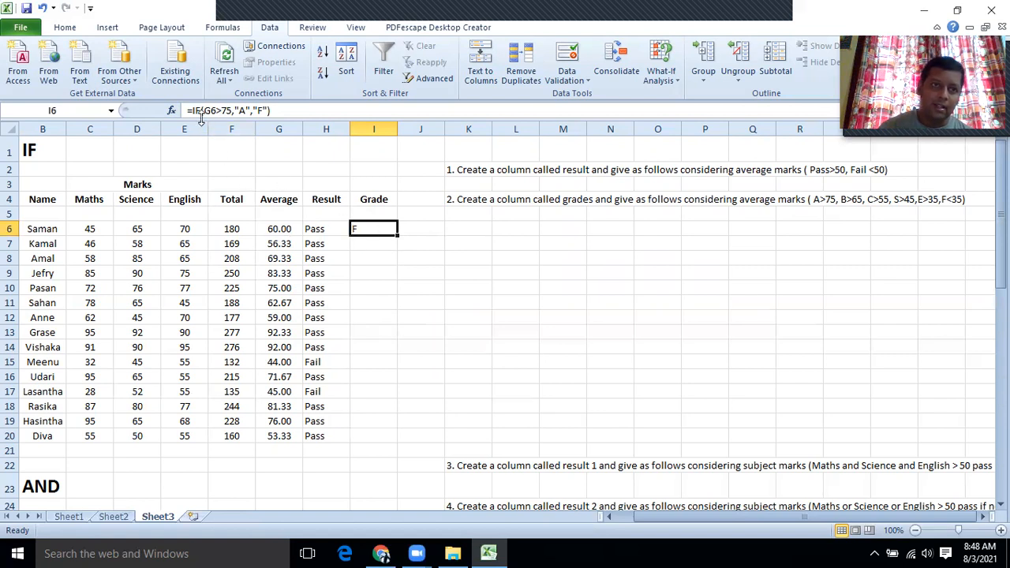
Step: Copy the IF(G6>75,"A", part of the I6 formula and nest it before "F", changed to G6>65 returning "B"
left_click_drag(194, 110, 256, 110)
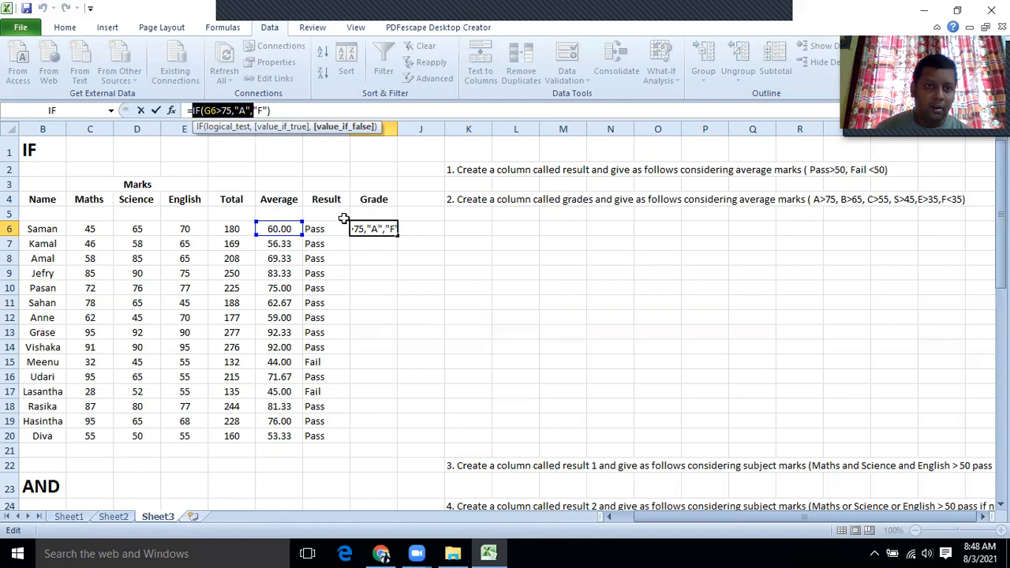
left_click(254, 111)
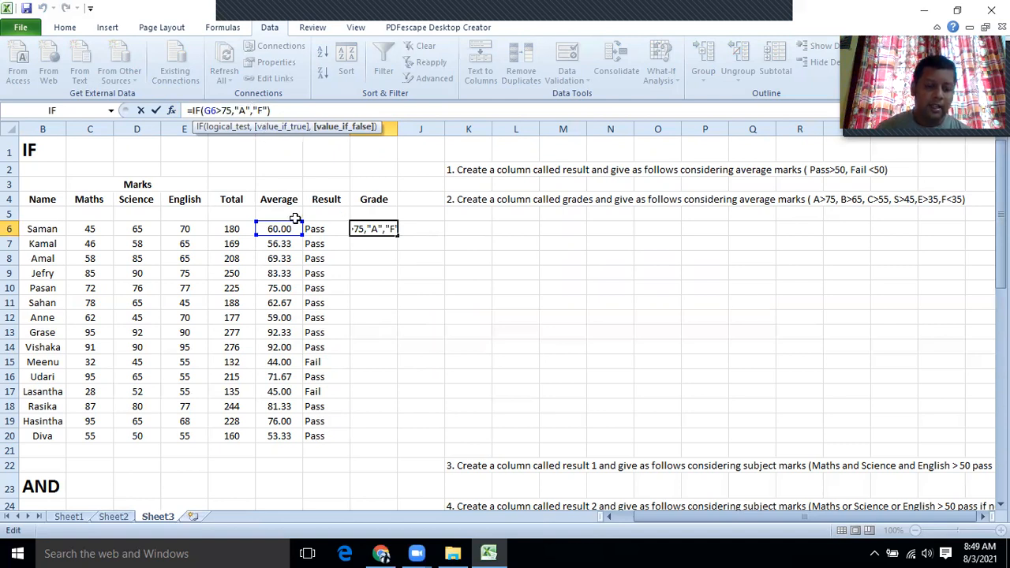
key("ctrl+v")
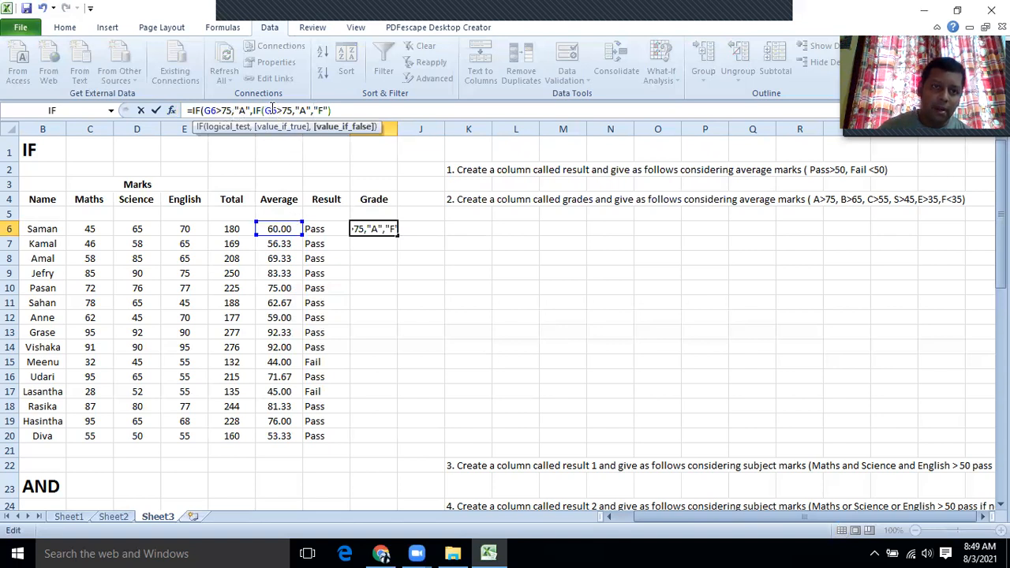
left_click(293, 110)
key("BackSpace")
key("BackSpace")
type("65")
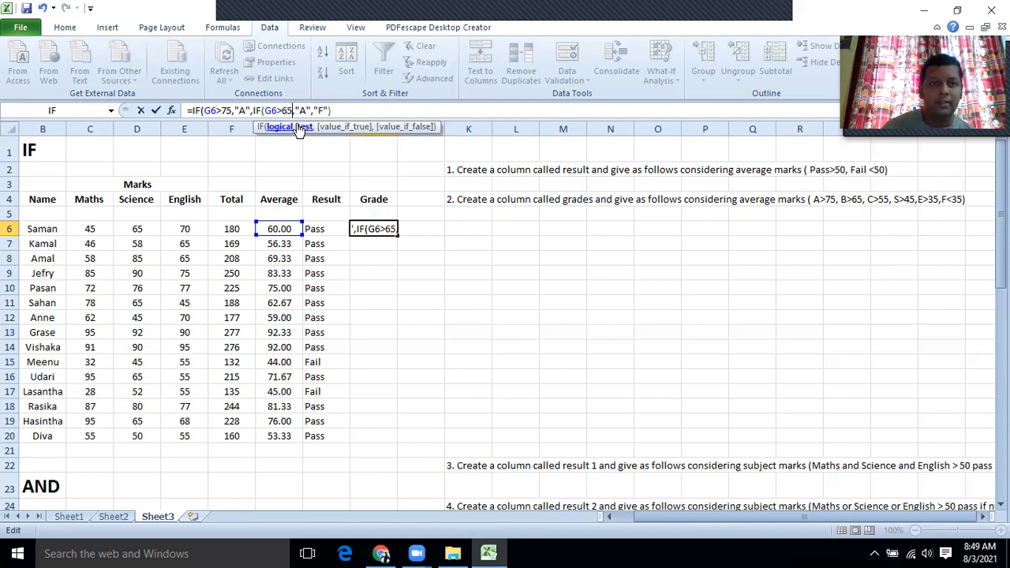
left_click(306, 110)
key("BackSpace")
type("B")
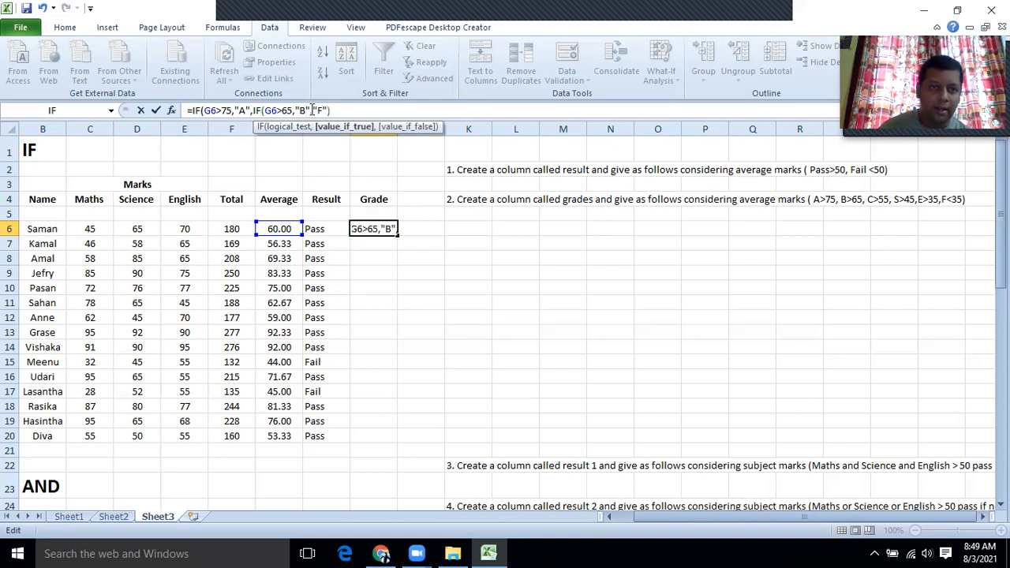
Step: Nest another copied IF before "F" in the Grade formula, changed to G6>55 returning "C"
left_click(315, 111)
key("ctrl+v")
left_click(352, 112)
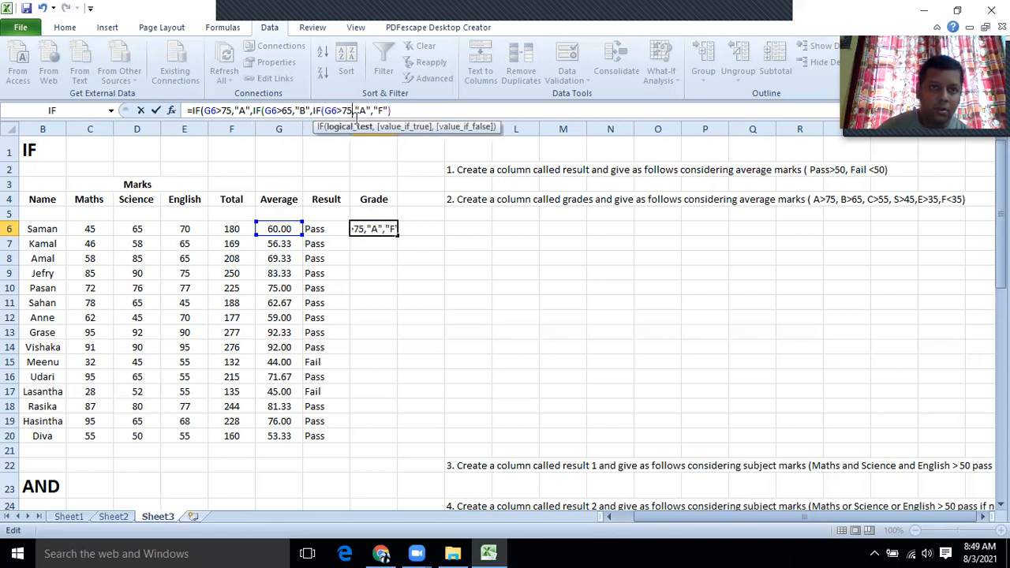
key("BackSpace")
key("BackSpace")
type("55")
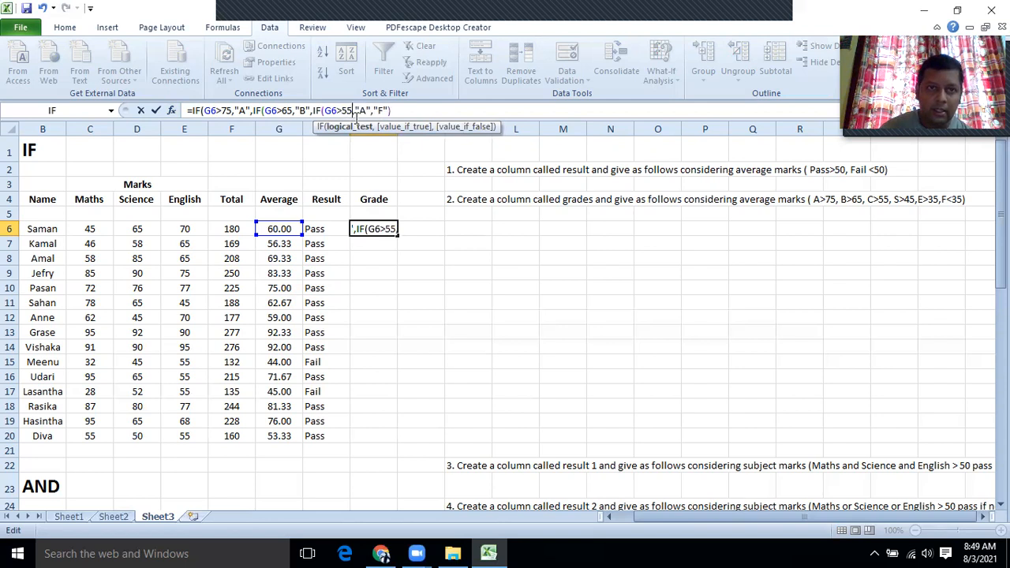
left_click(364, 112)
key("BackSpace")
type("C")
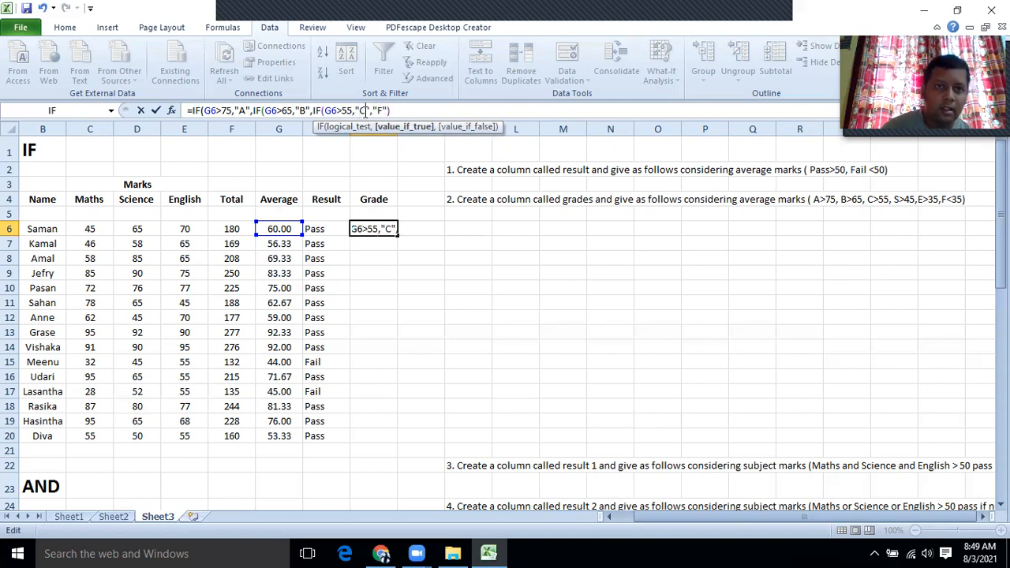
Step: Nest a further copied IF before "F" in the Grade formula, changed to G6>45 returning "S"
key("Right")
key("Right")
key("Right")
key("Right")
key("Right")
key("ctrl+v")
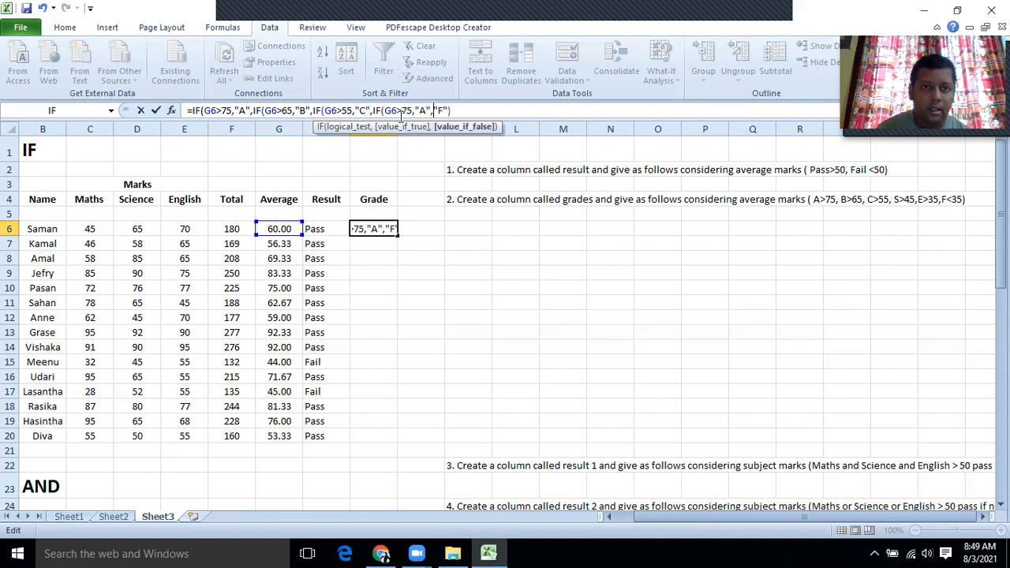
left_click(407, 110)
key("BackSpace")
type("4")
key("Right")
key("Right")
key("Right")
key("Delete")
left_click(426, 111)
type("S")
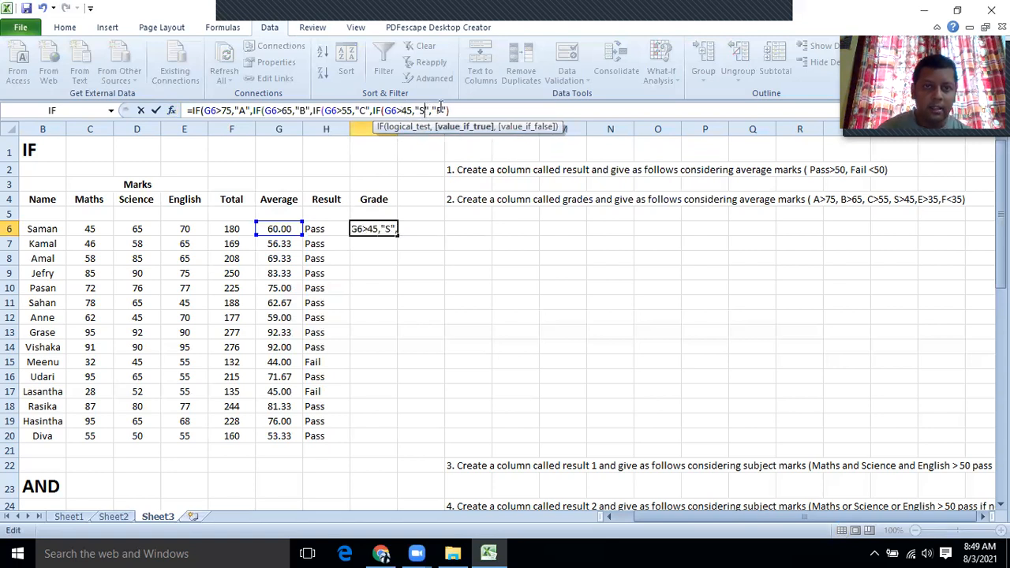
Step: Nest one more copied IF before "F" in the Grade formula, changed to G6>35 returning "E"
left_click(433, 111)
key("ctrl+v")
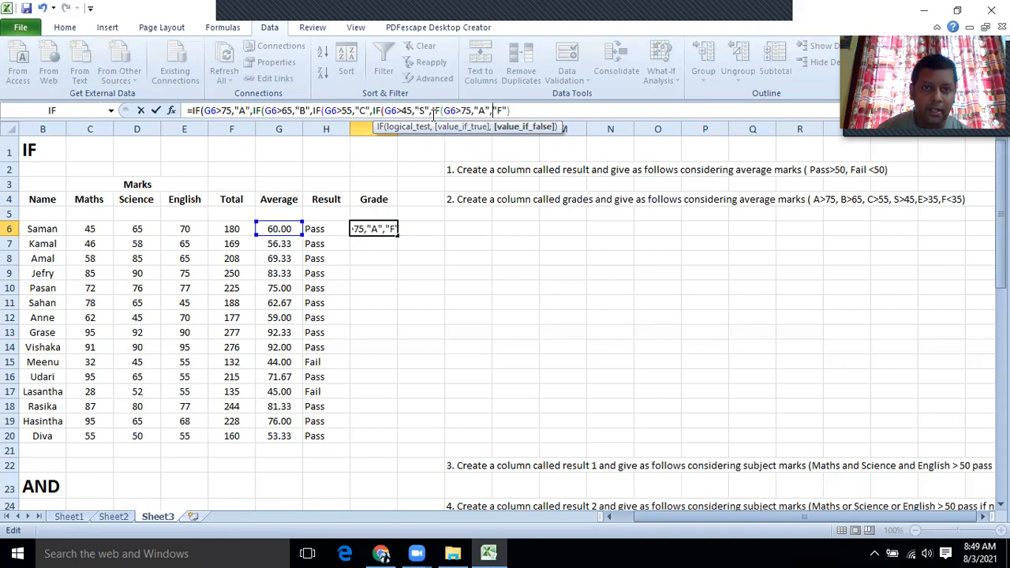
left_click(467, 110)
key("BackSpace")
type("3")
left_click(481, 111)
key("BackSpace")
type("E")
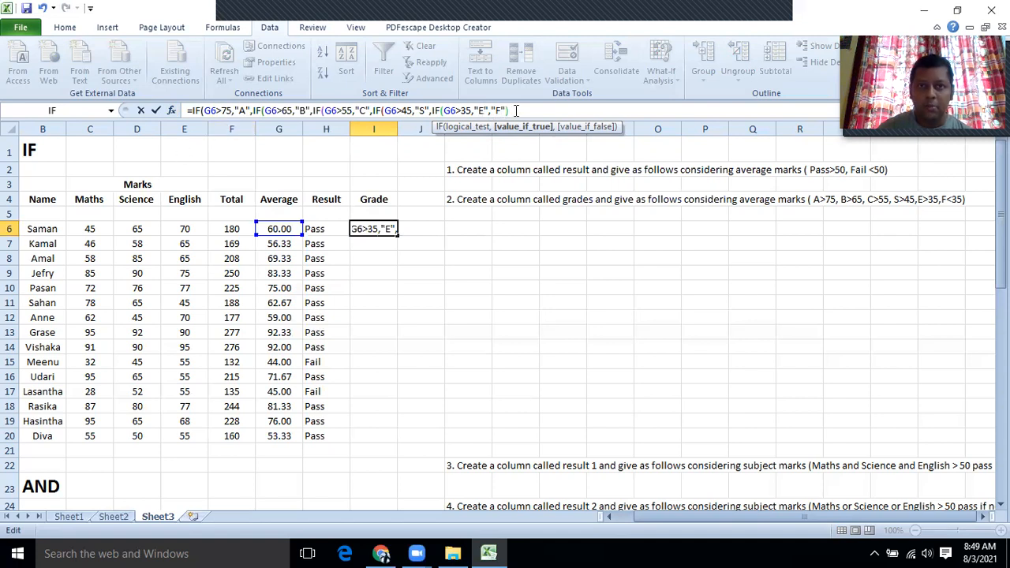
Step: Close all the nested IFs in the I6 Grade formula with four more parentheses and fill it down to I20
left_click(515, 111)
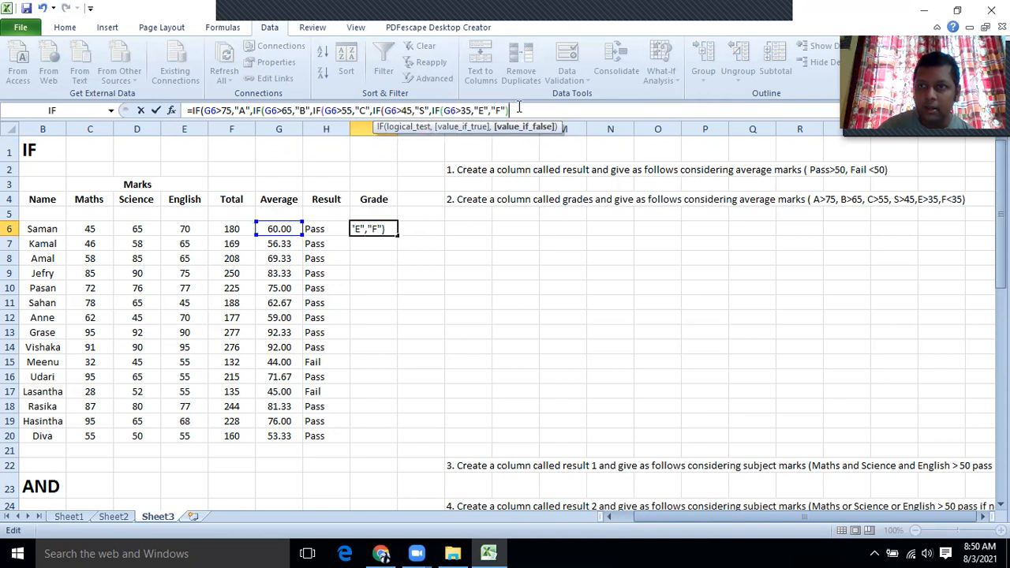
type("))))")
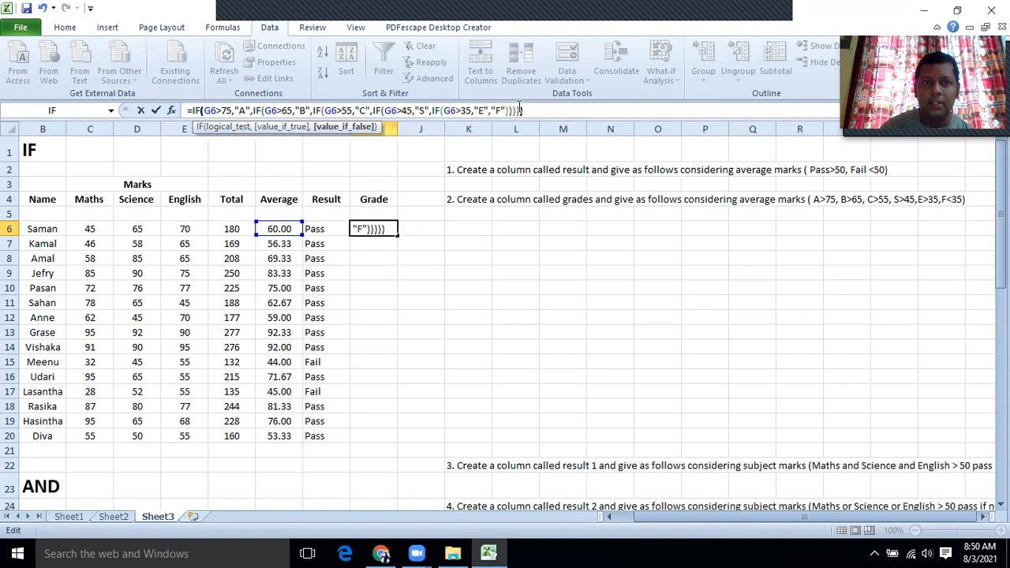
type(")")
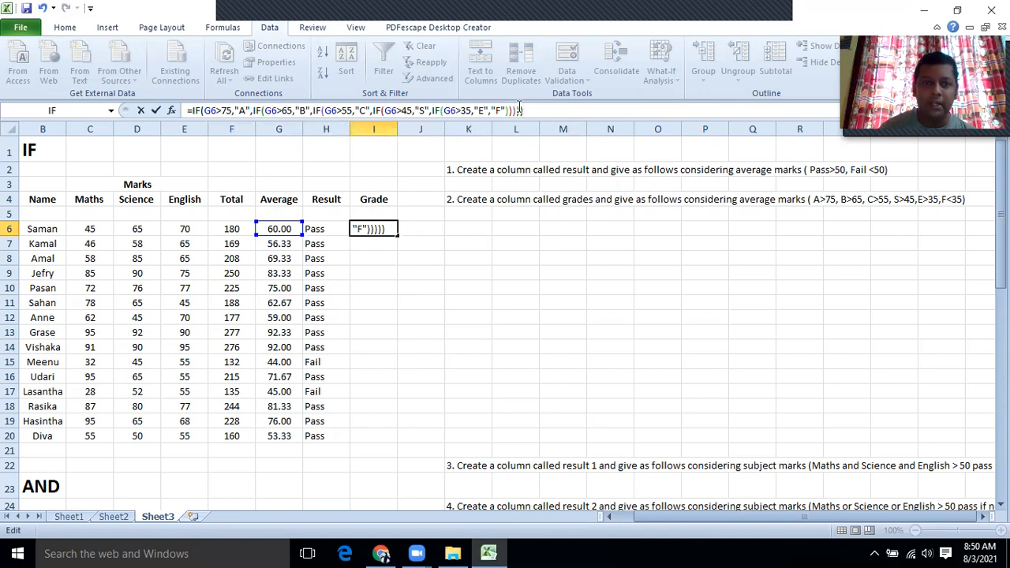
key("Return")
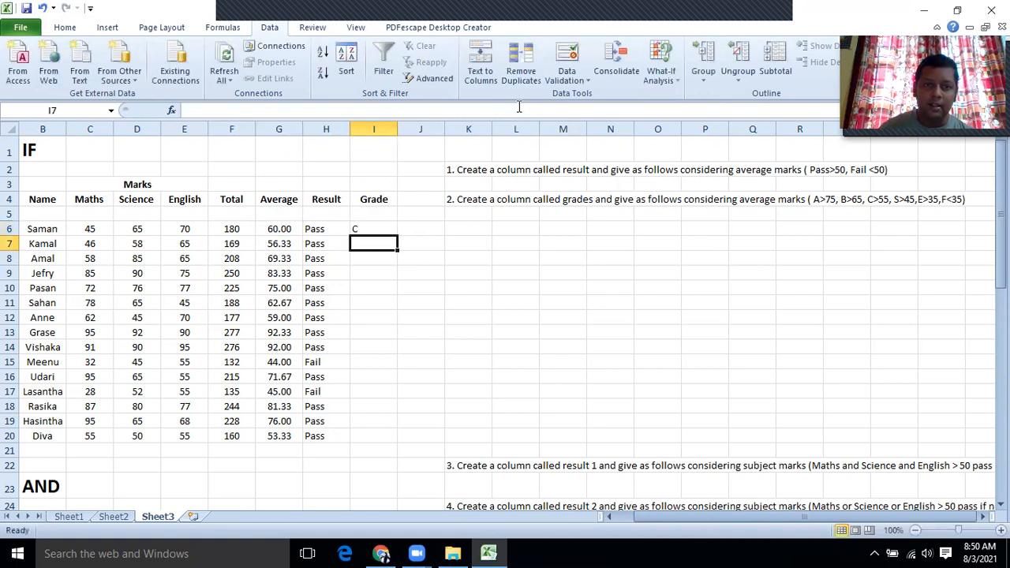
left_click(356, 227)
left_click_drag(398, 235, 396, 439)
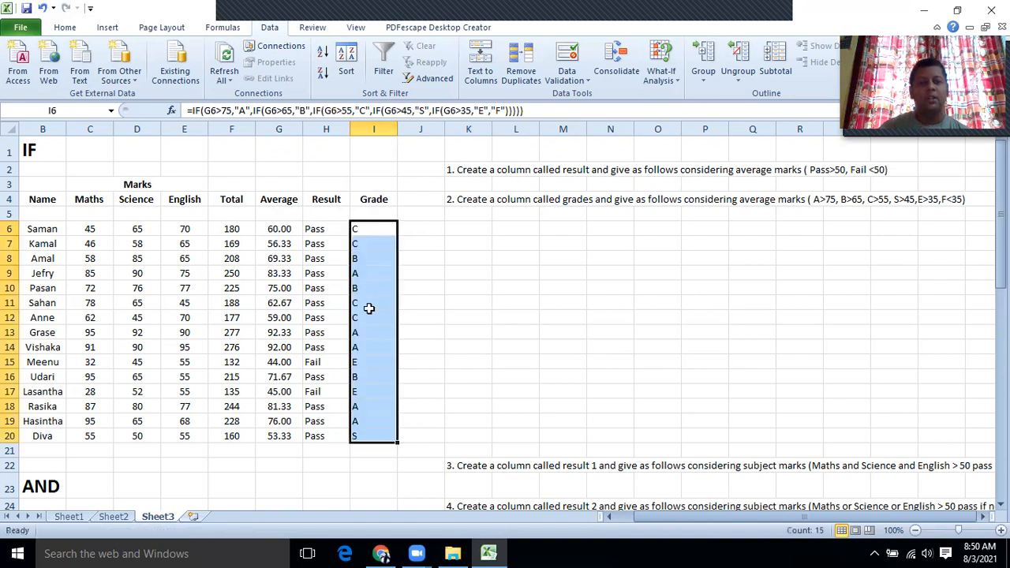
Step: Center the Result and Grade values in H6:I20
left_click_drag(310, 231, 384, 438)
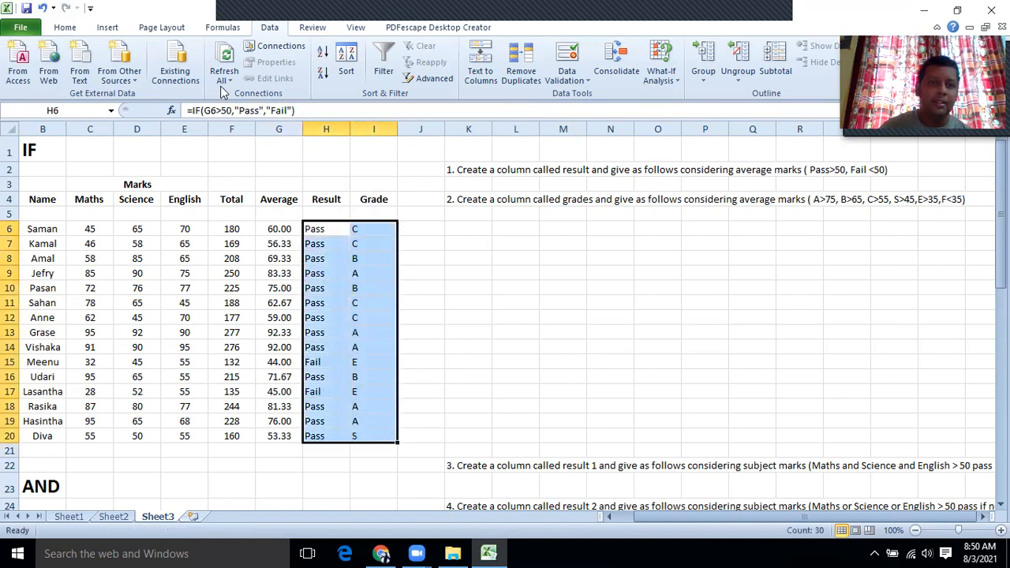
left_click(66, 27)
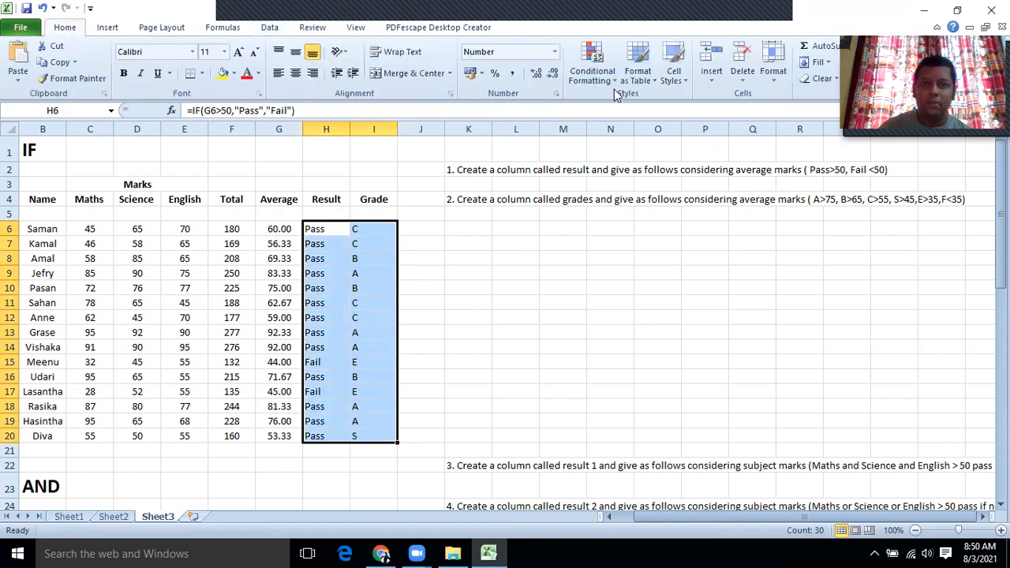
left_click(295, 73)
left_click(471, 239)
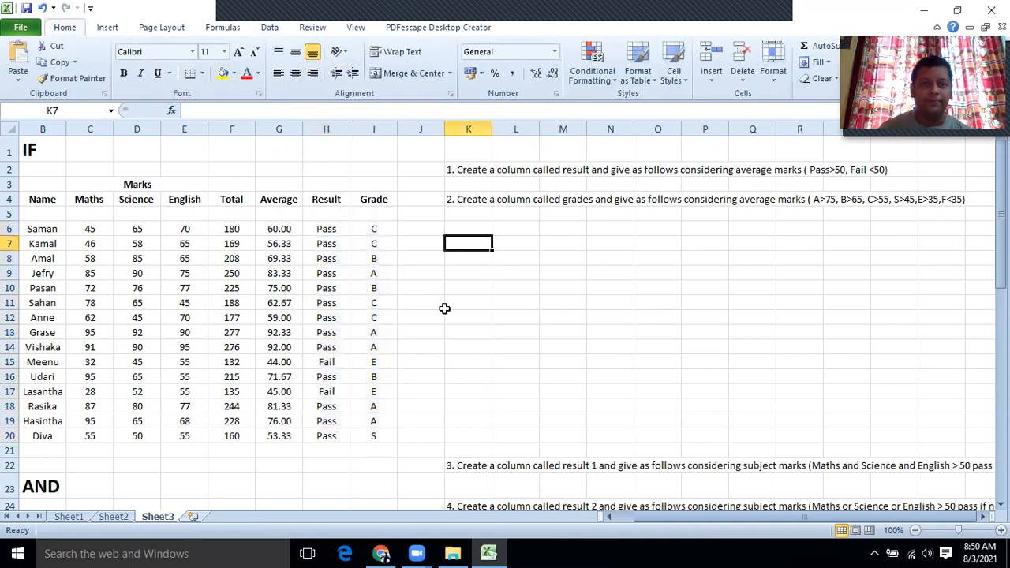
Step: Insert an IF function in the first Result 1 cell, H28, with the logical test C28>50
scroll(444, 309, "down", 2)
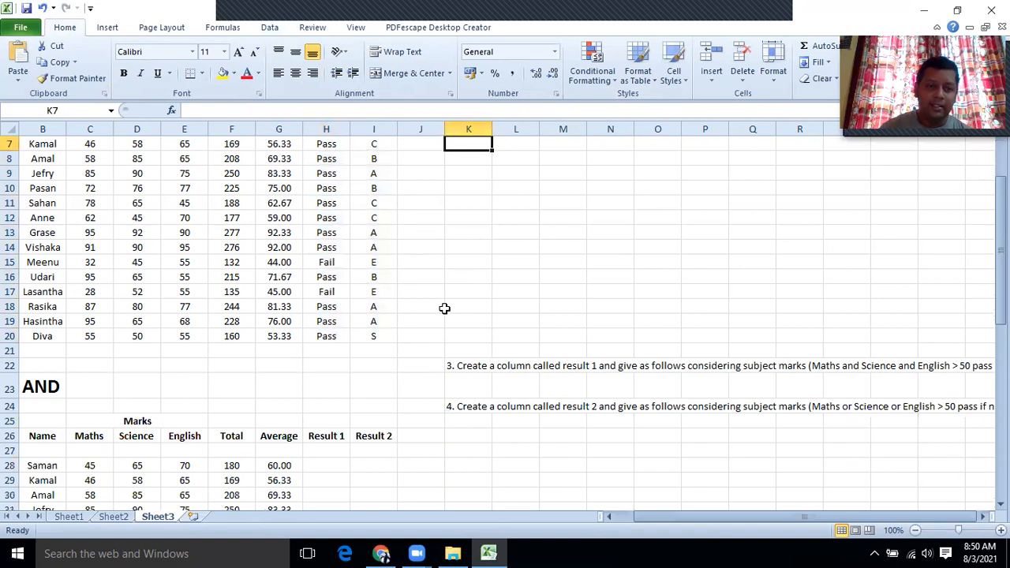
scroll(444, 309, "down", 5)
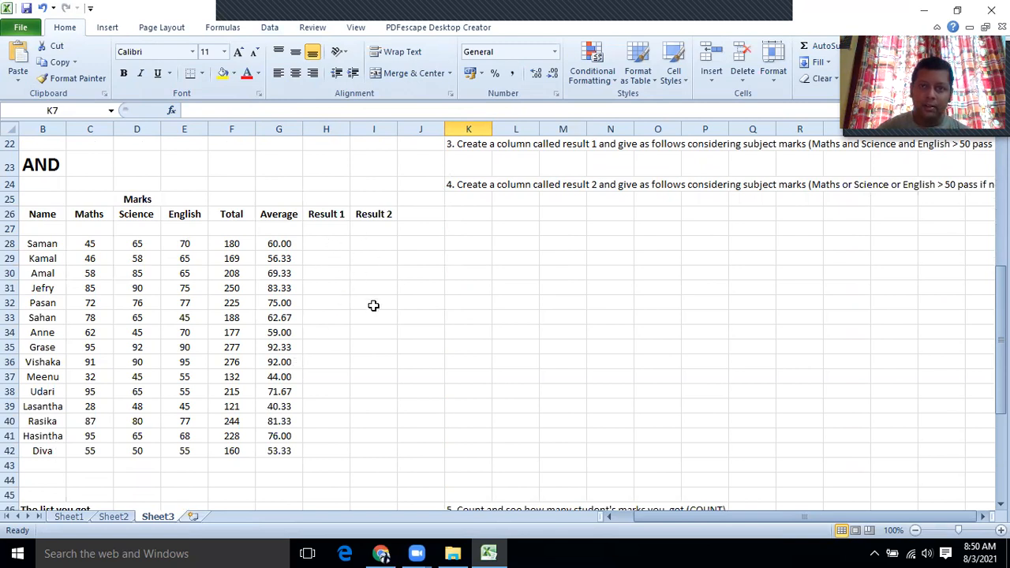
scroll(398, 248, "up", 1)
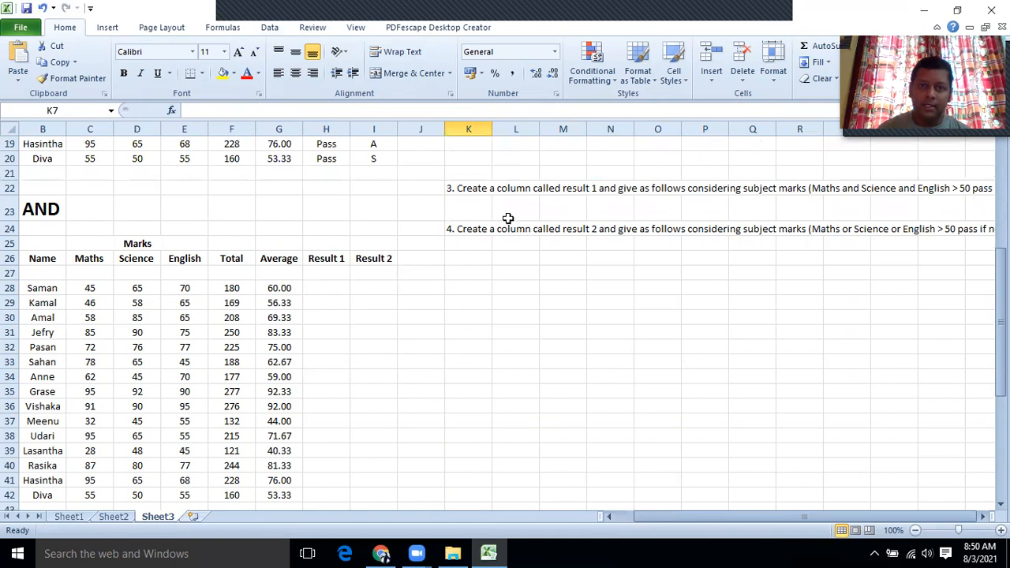
left_click(339, 259)
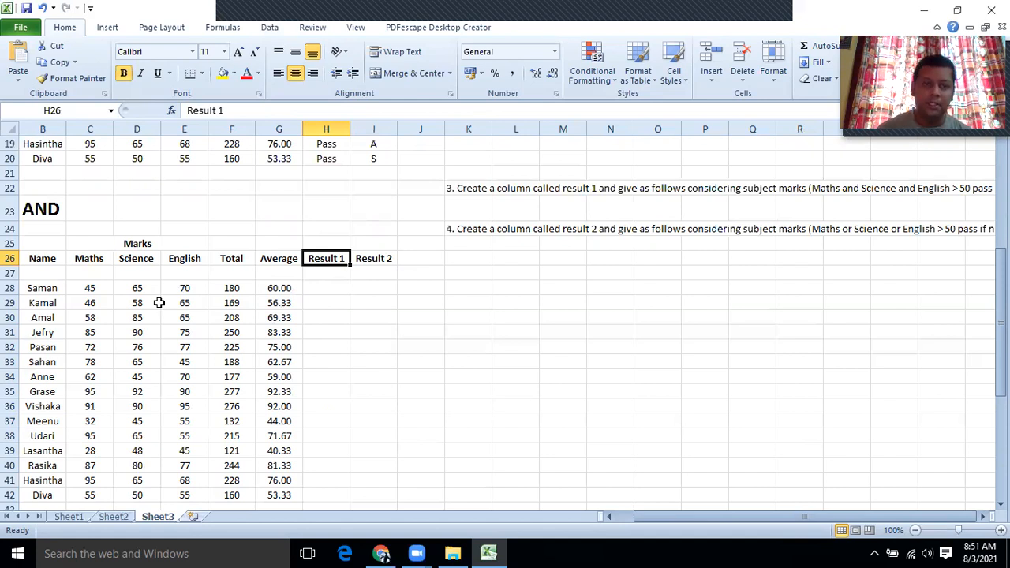
left_click(332, 291)
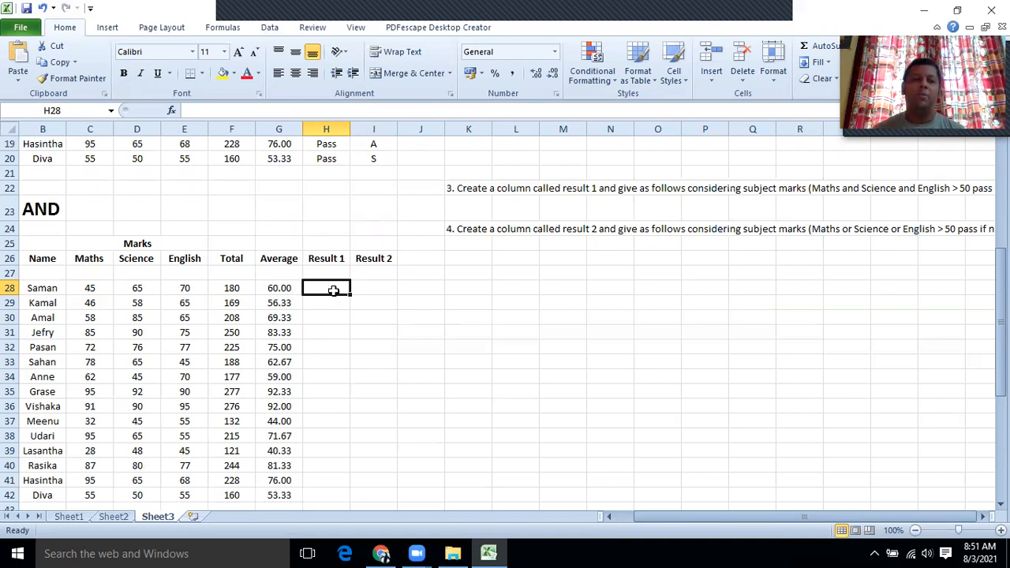
left_click(172, 111)
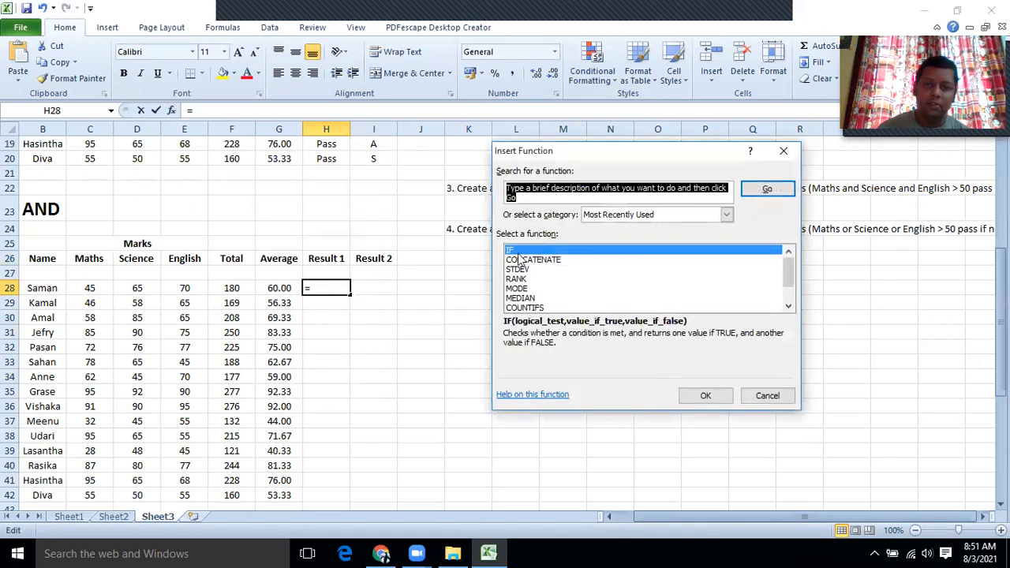
left_click(706, 396)
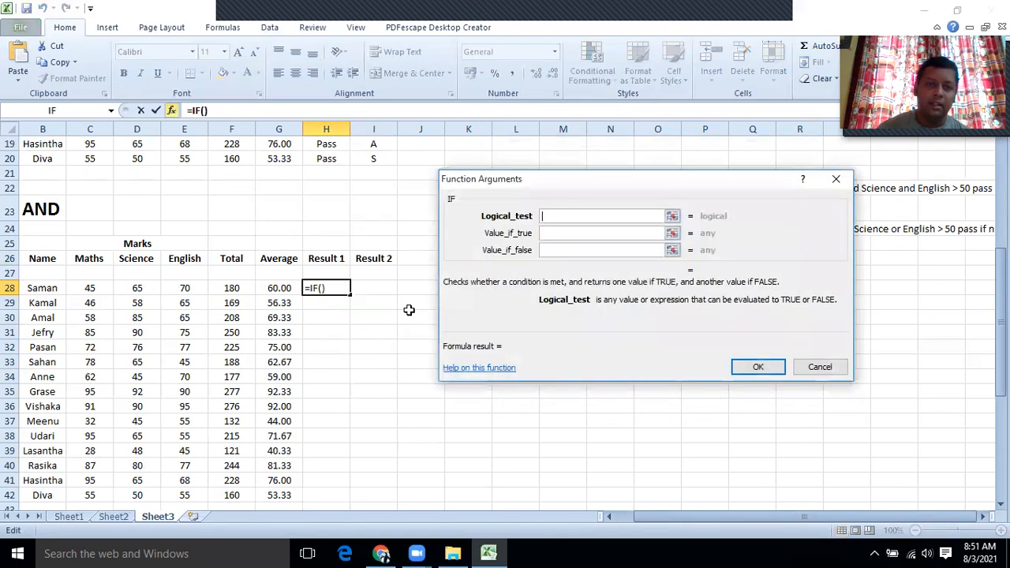
left_click(75, 289)
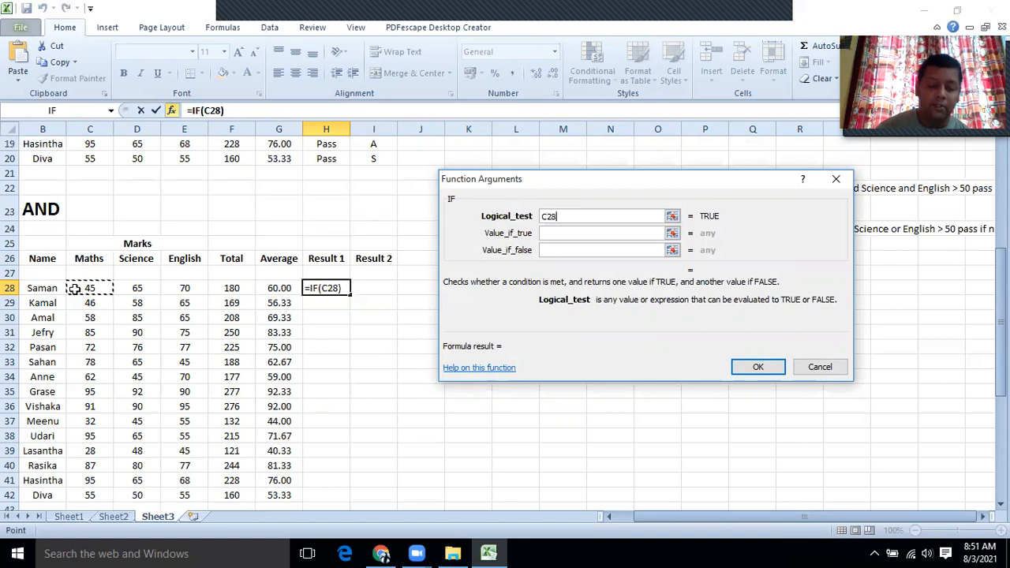
type(">50")
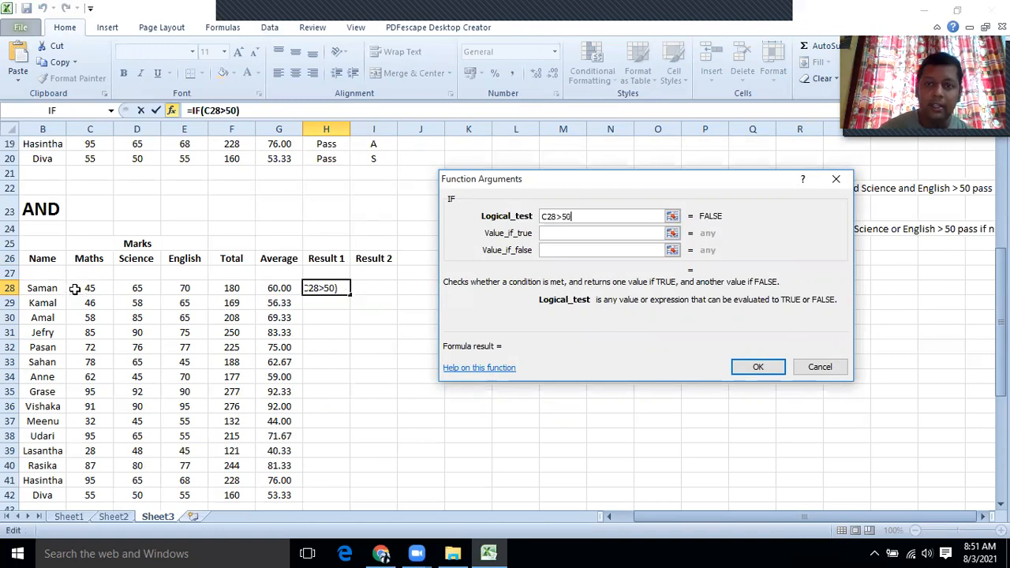
Step: Set the Result 1 function to return Pass if true and Fail if false, and complete the formula
left_click(547, 234)
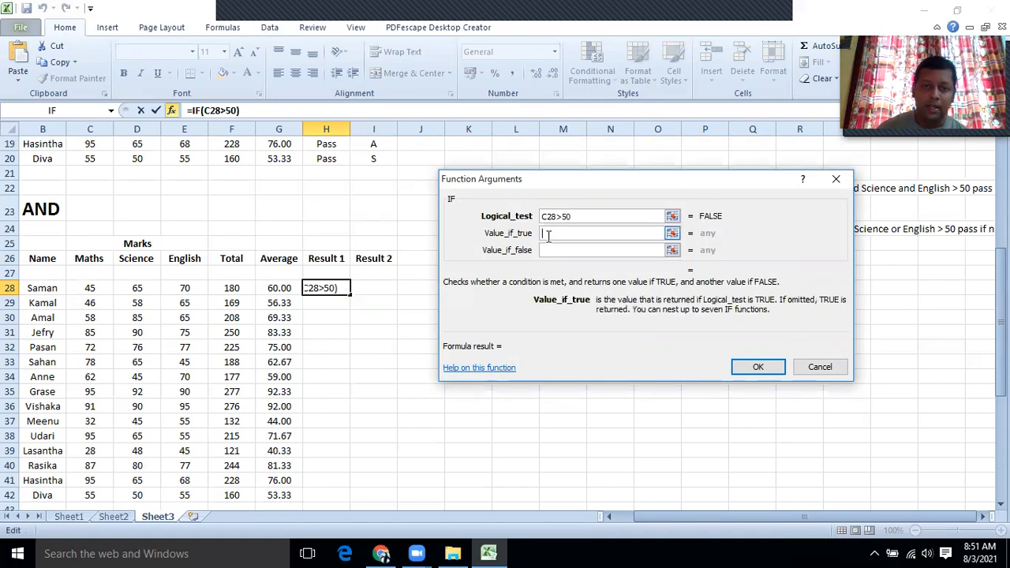
type("Pass")
left_click(548, 250)
type("Fail")
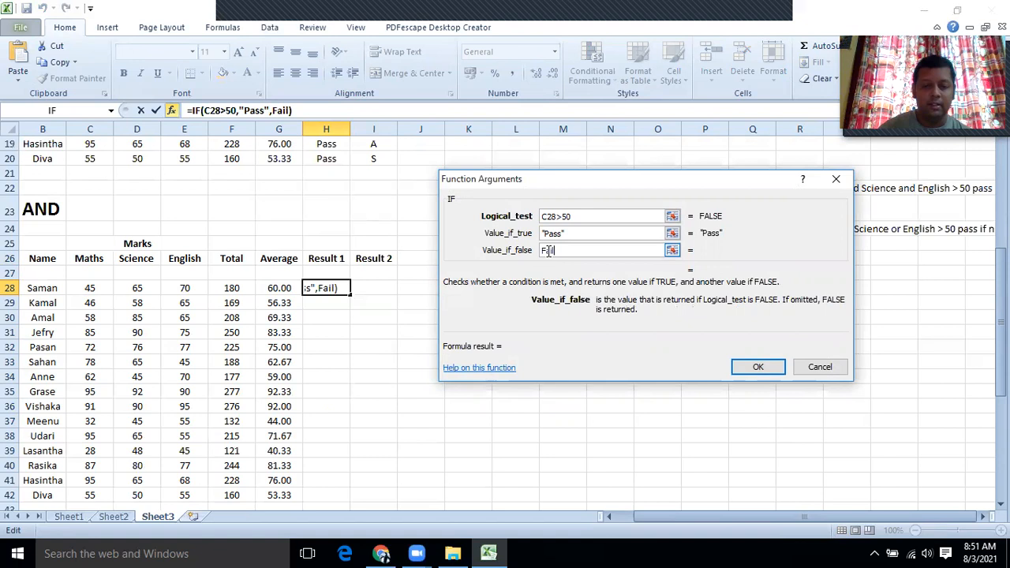
left_click(755, 368)
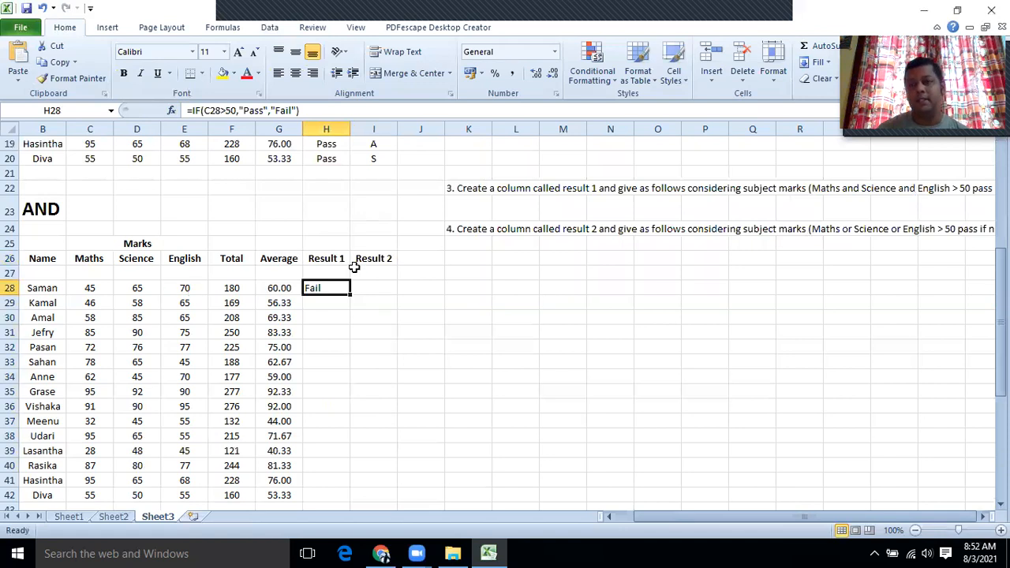
Step: Insert AND( before C28>50 in the H28 formula
left_click(204, 110)
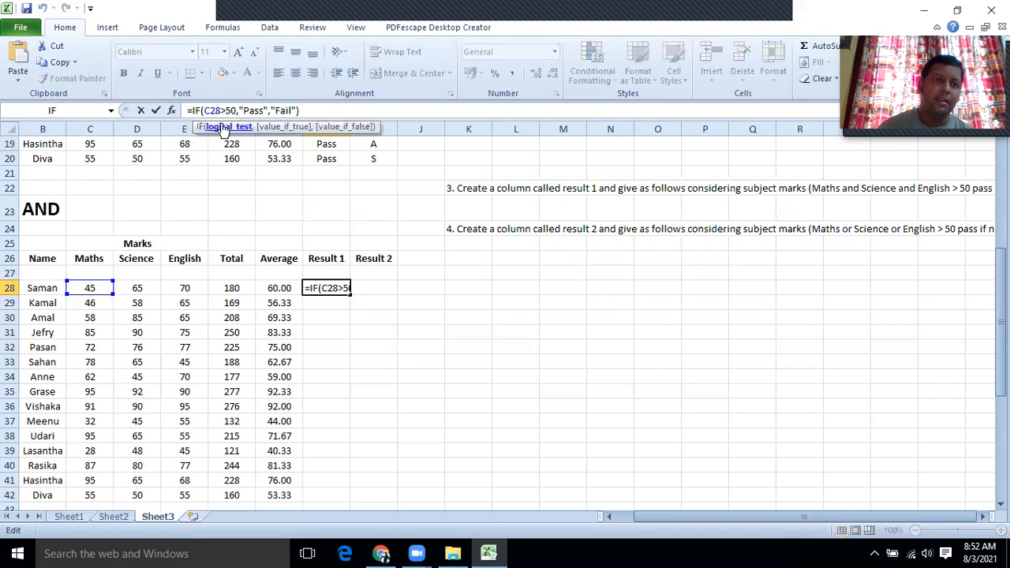
type("AND")
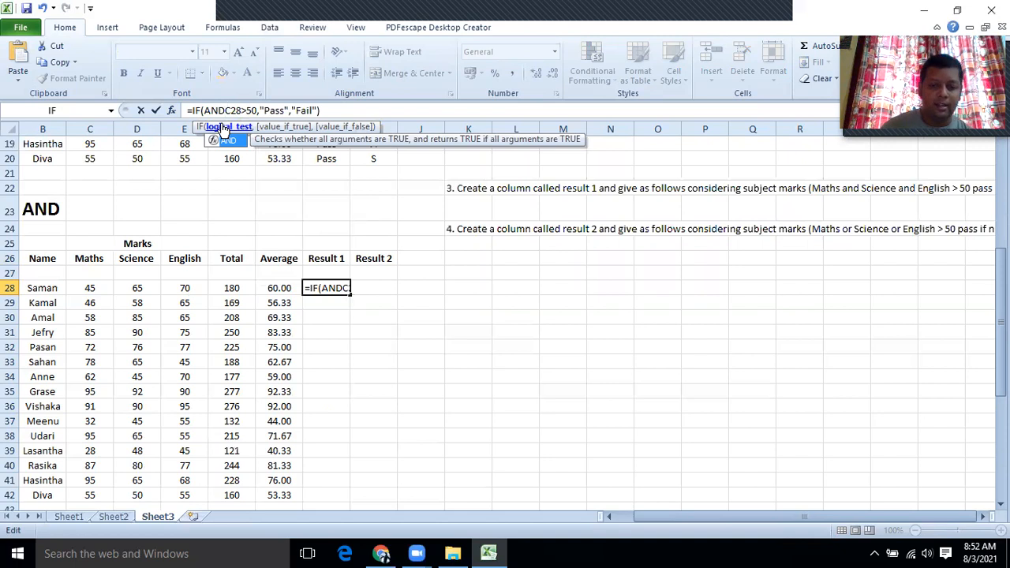
type("(")
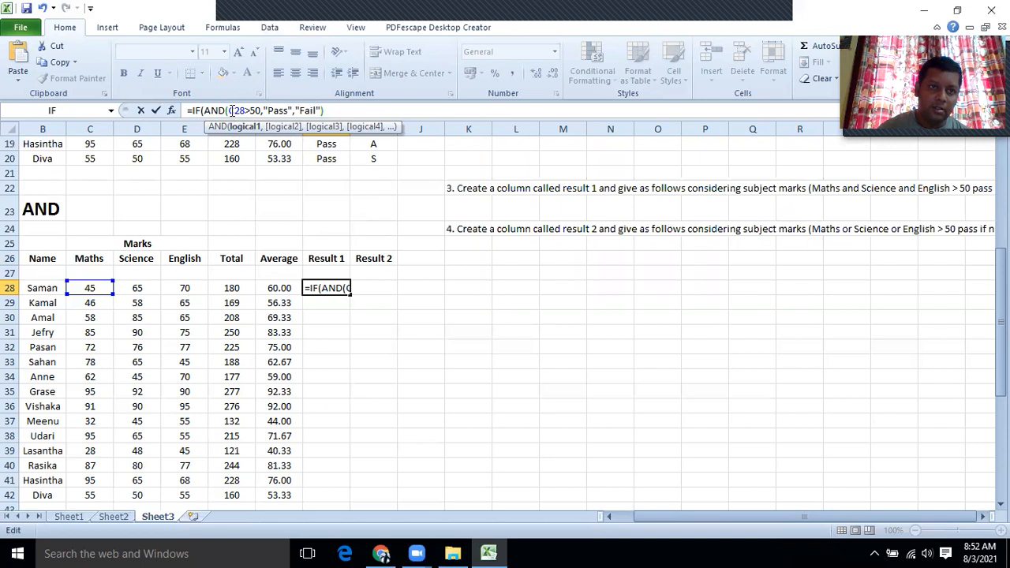
Step: Add the Science and English conditions D28>50 and E28>50 to the AND function, before "Pass"
left_click(263, 111)
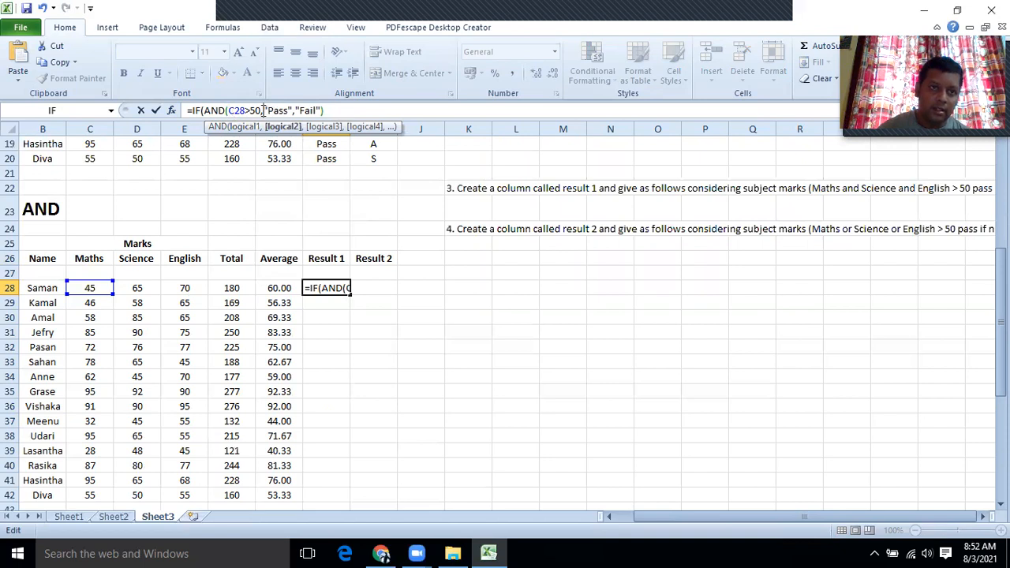
left_click(147, 288)
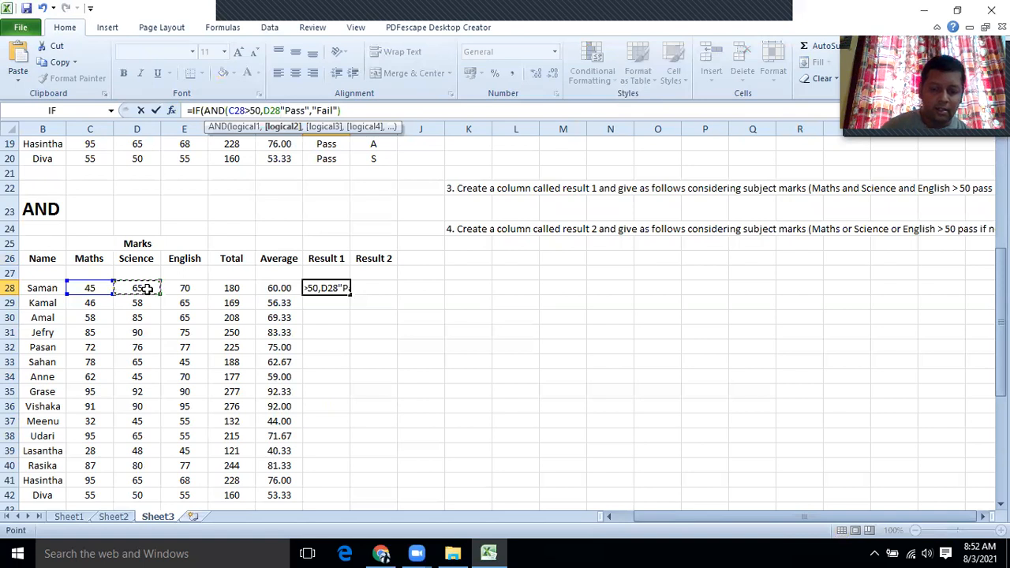
type(">50")
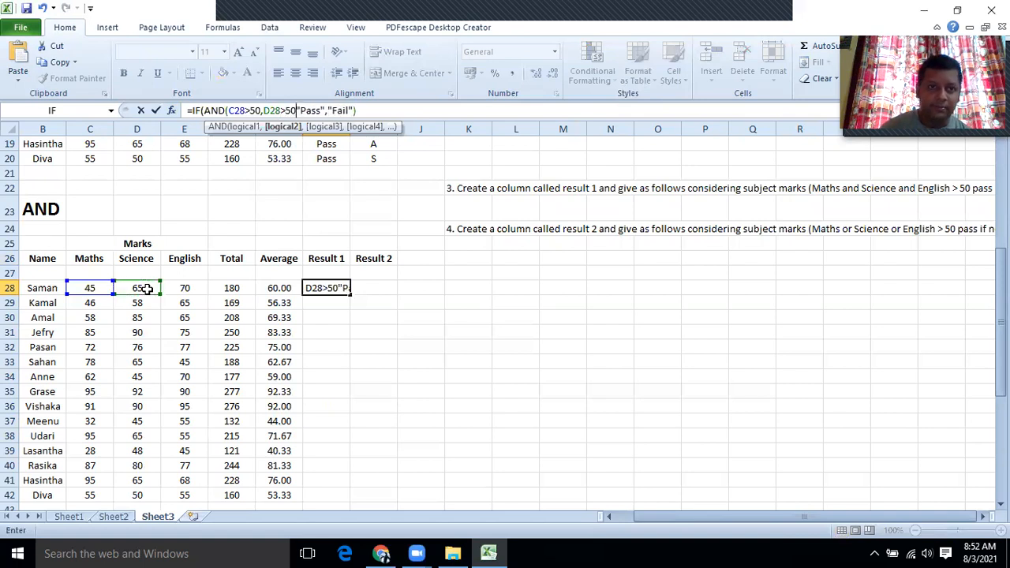
type(",")
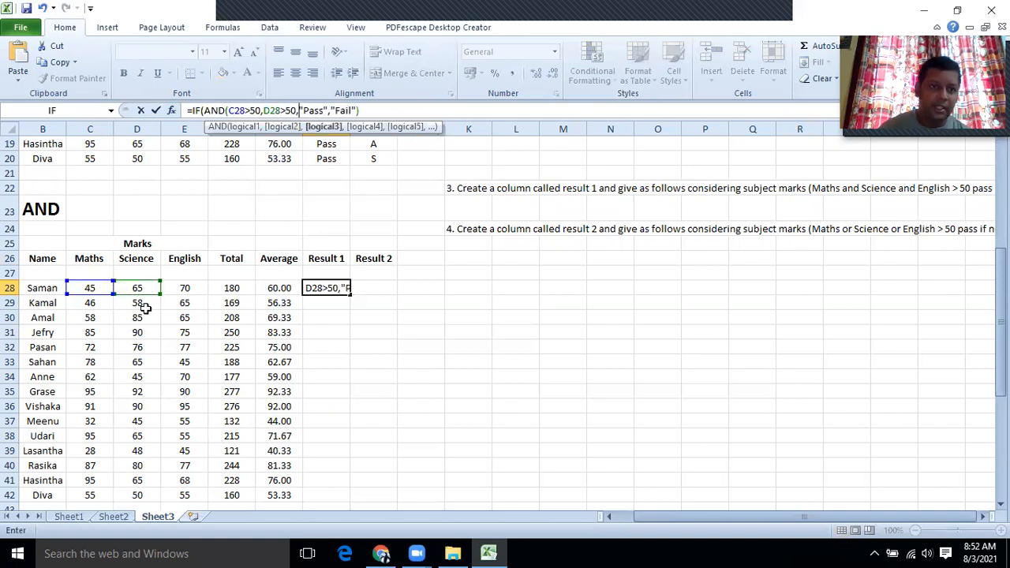
left_click(172, 291)
type(">50")
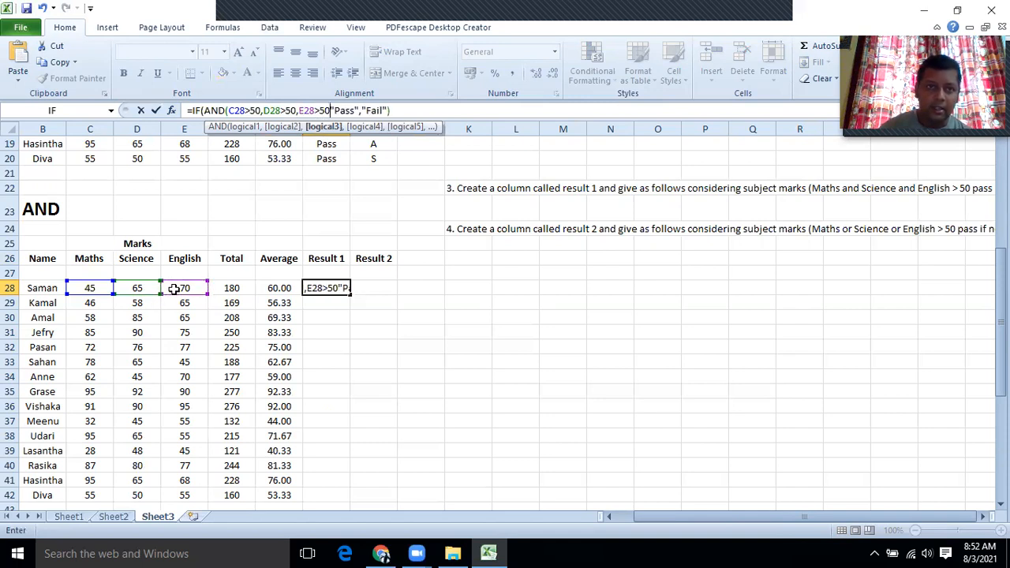
type(",")
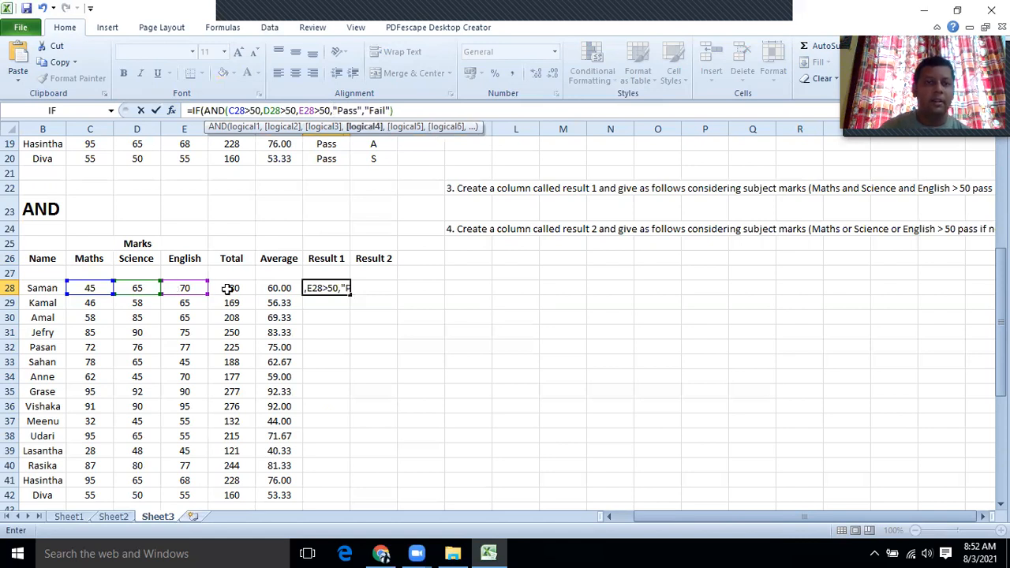
Step: Try to complete the H28 formula with a second closing parenthesis after "Fail"
left_click(409, 115)
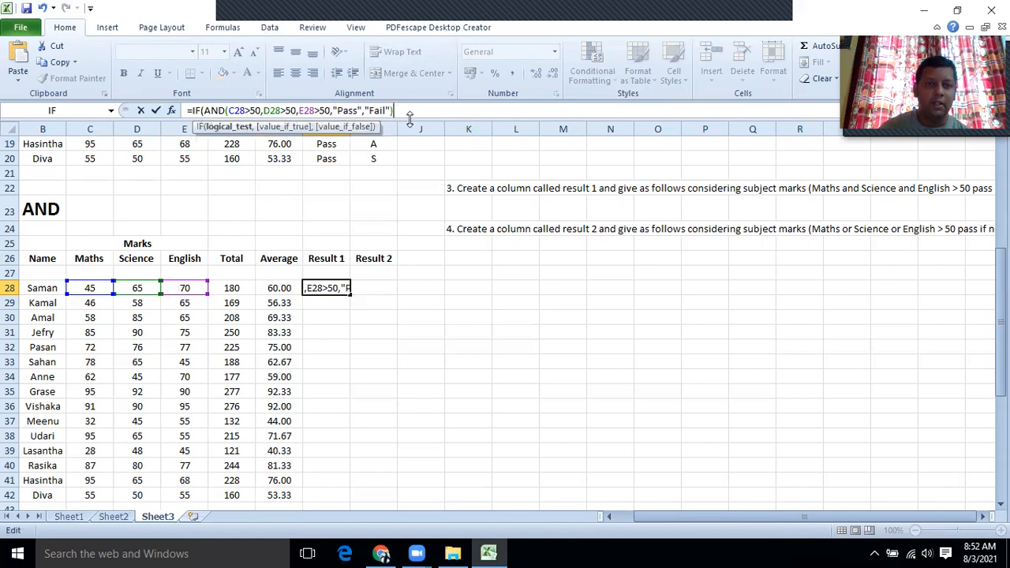
type(")")
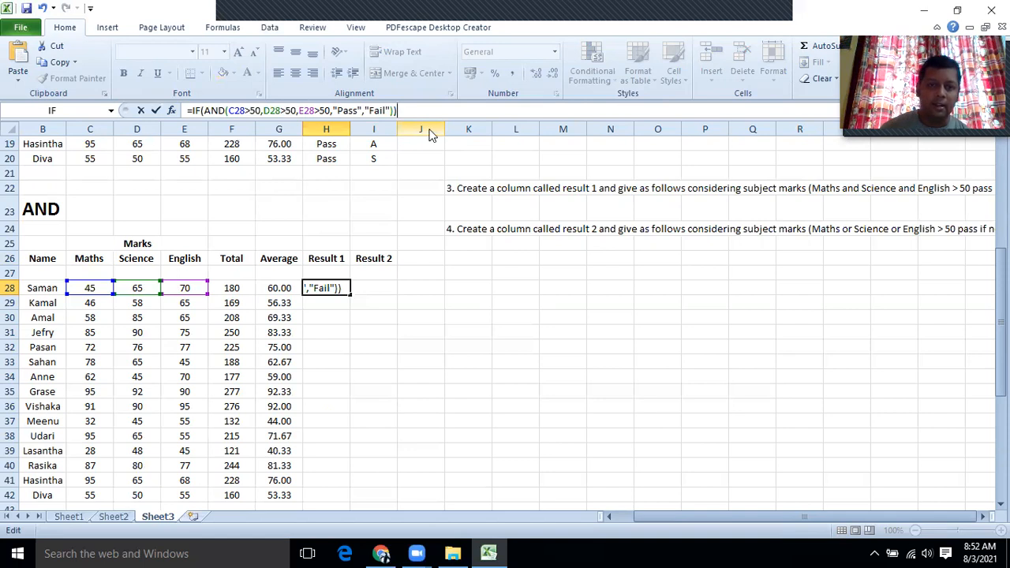
key("Return")
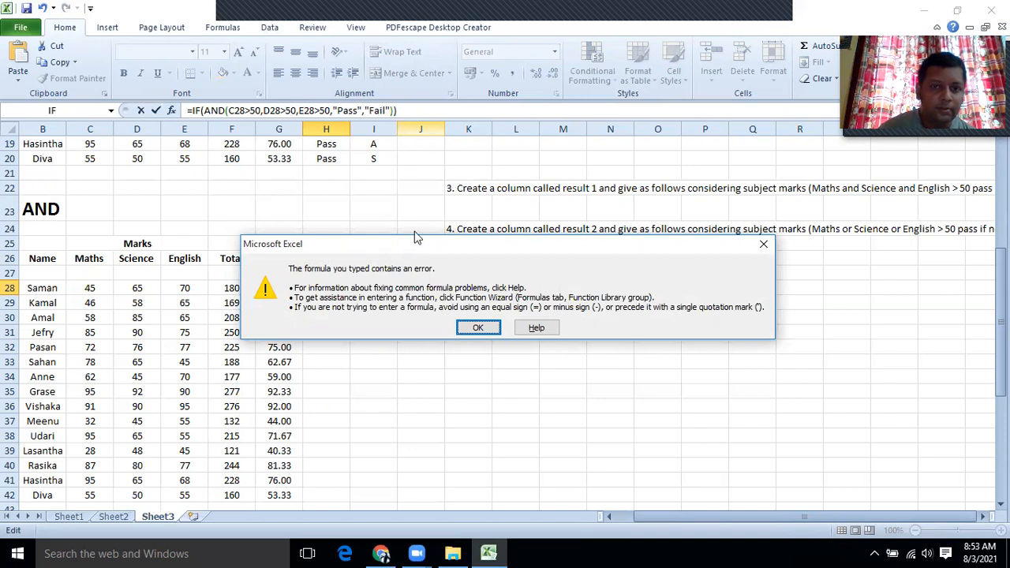
left_click(476, 328)
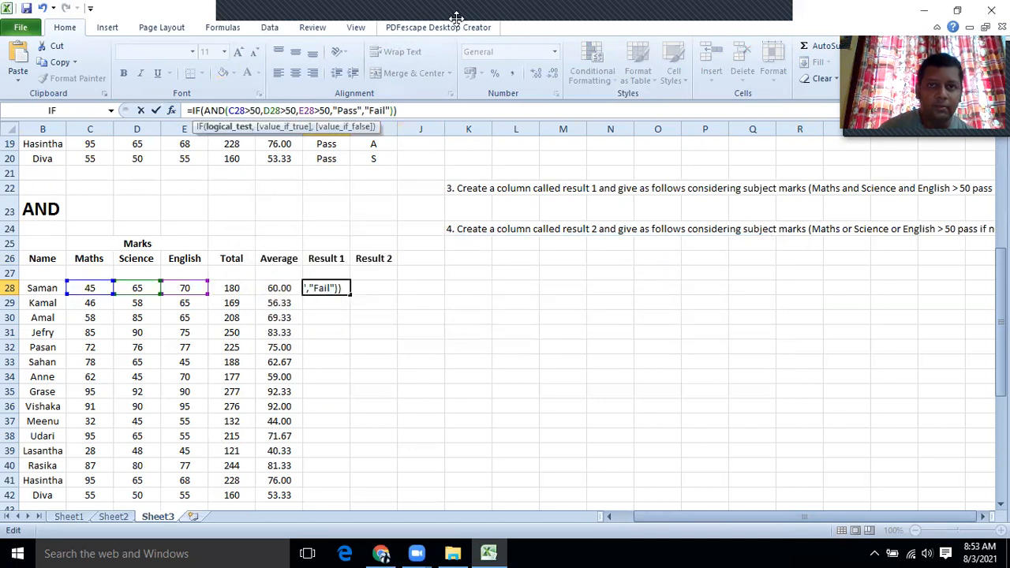
Step: Close the AND function after E28>50 in the H28 formula, leave a single closing parenthesis after "Fail", and complete the formula
mouse_move(748, 17)
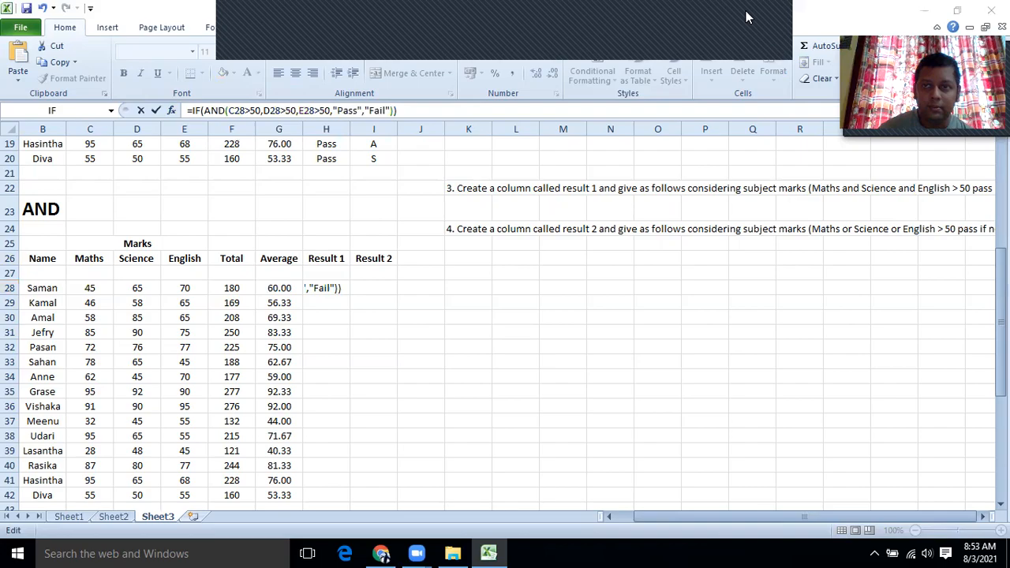
left_click(769, 62)
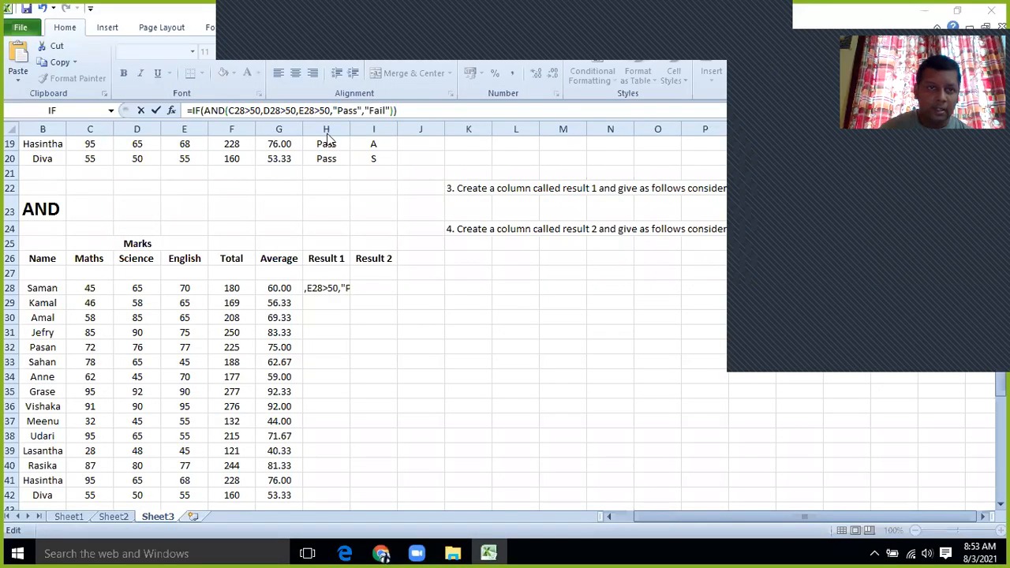
left_click(331, 110)
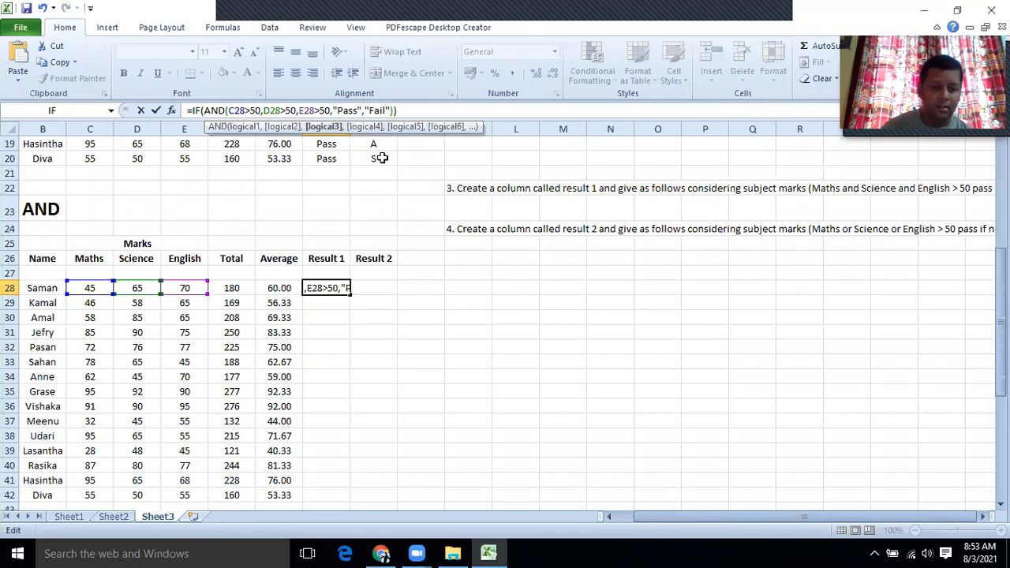
type(")")
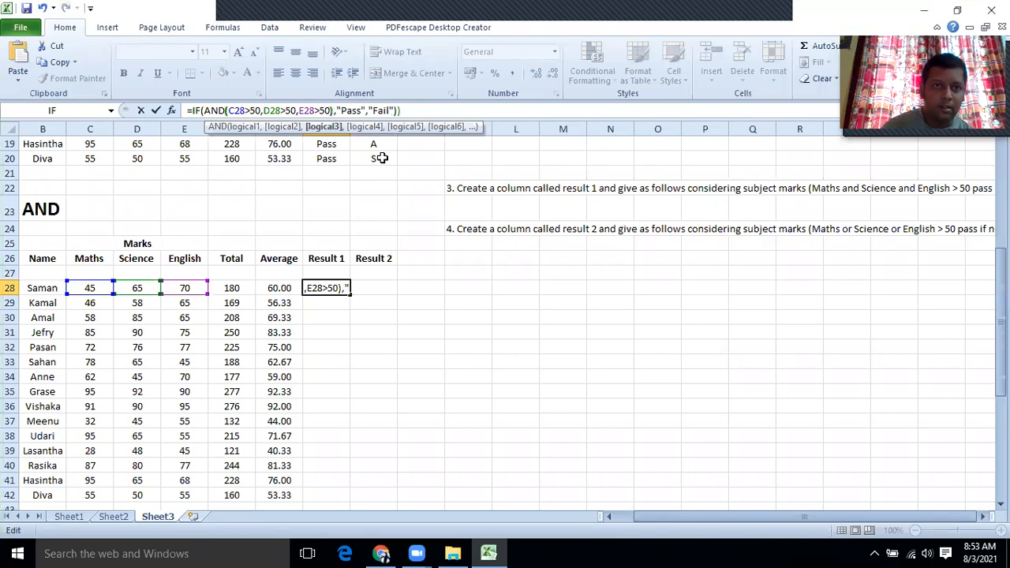
left_click(412, 116)
type(")")
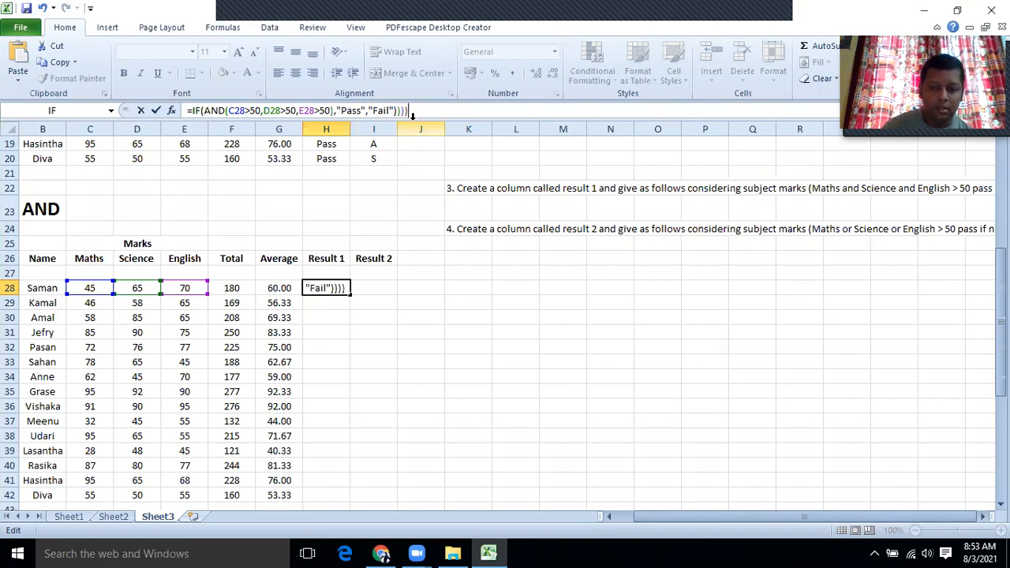
key("BackSpace")
key("BackSpace")
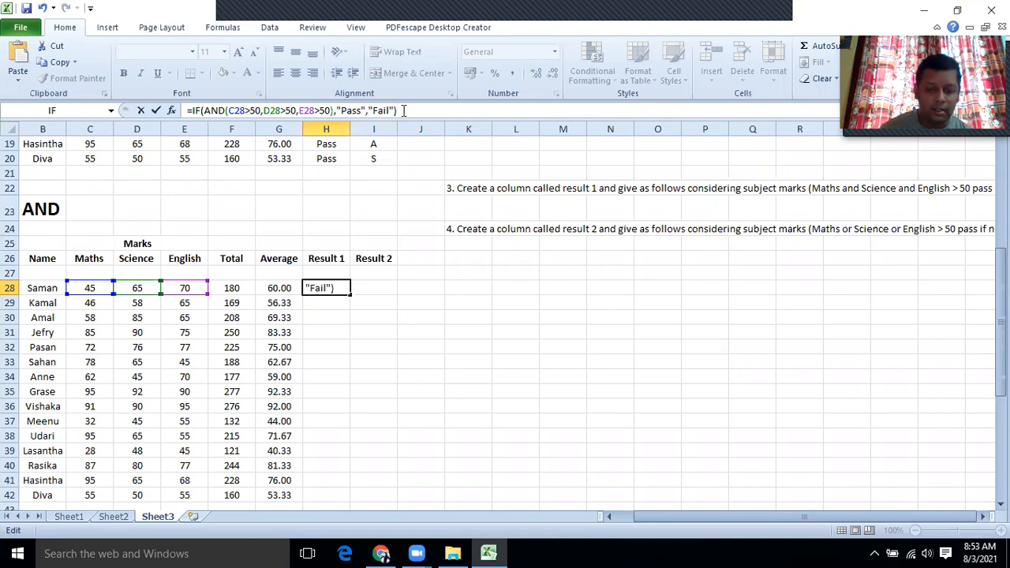
key("Return")
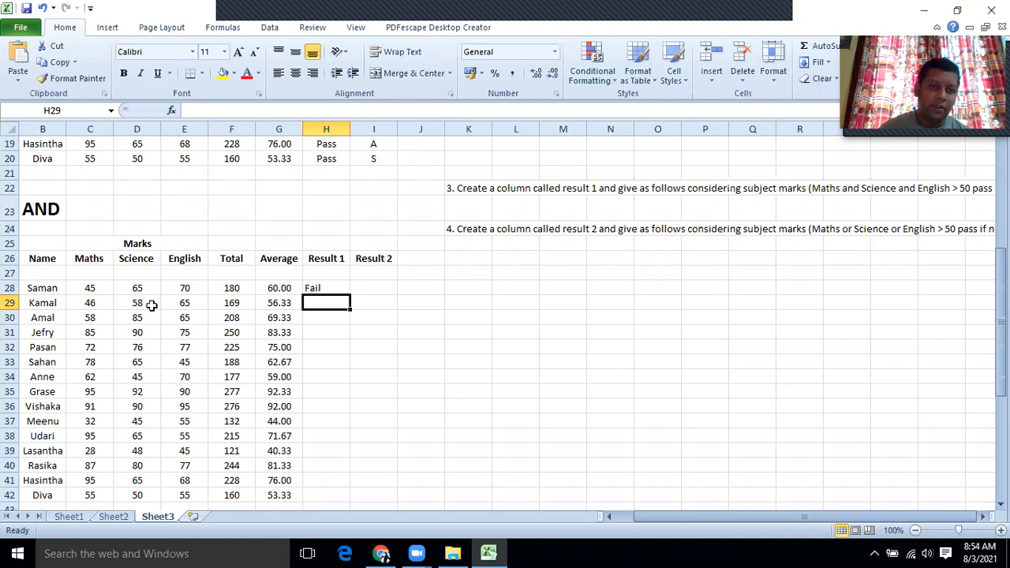
Step: Fill the Result 1 formula from H28 down to H42 and check the copied formula in H30
left_click(314, 290)
left_click_drag(350, 295, 346, 497)
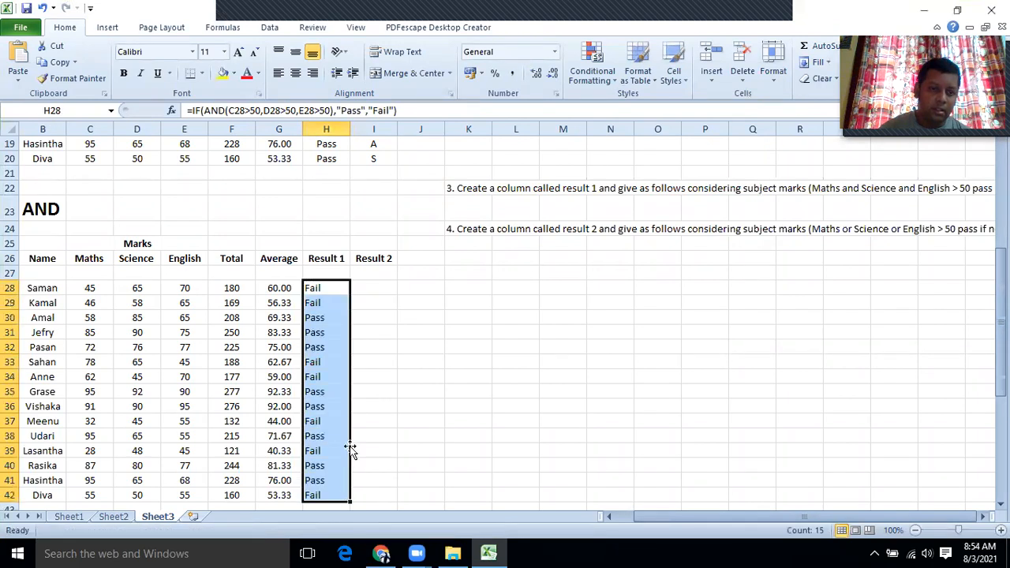
left_click(315, 320)
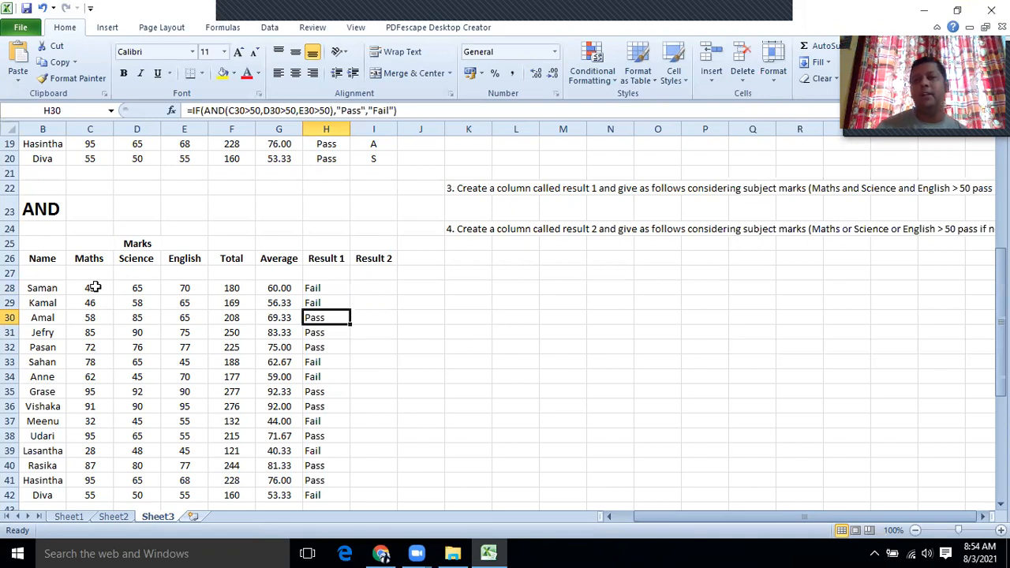
Step: Insert an IF function in Result 2 cell I28 with the logical test C28>50
left_click(373, 288)
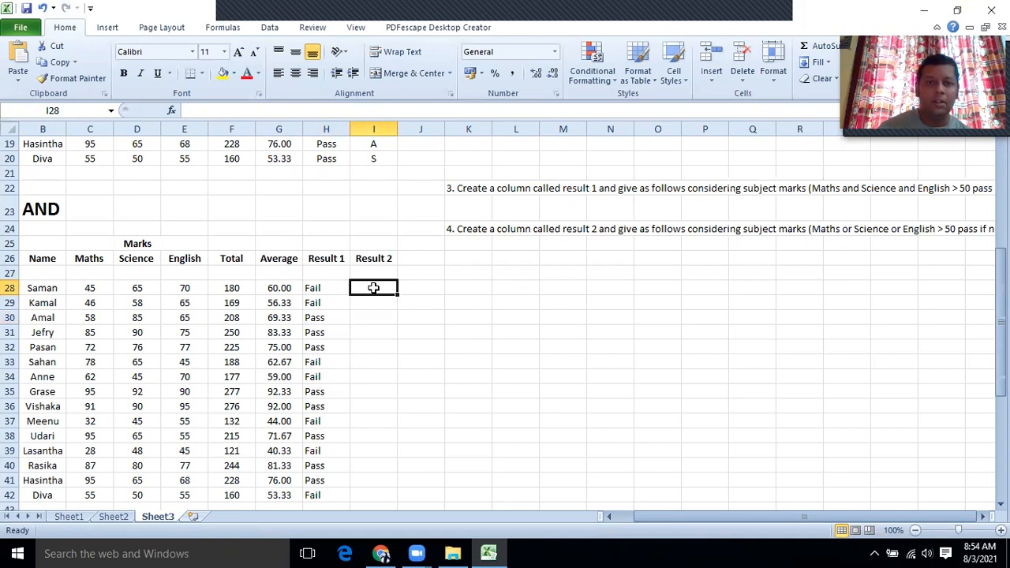
left_click(172, 111)
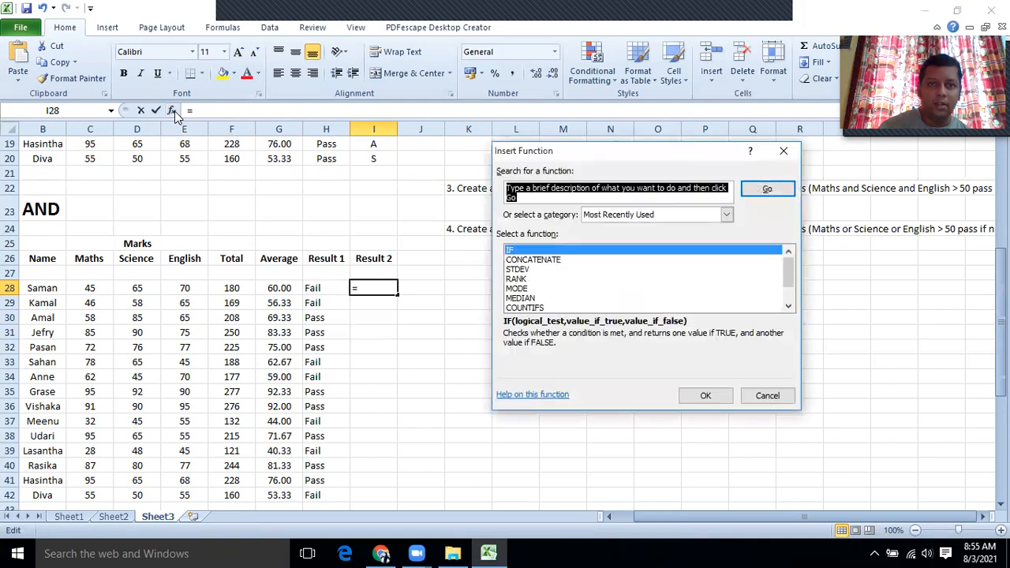
left_click(524, 251)
left_click(705, 395)
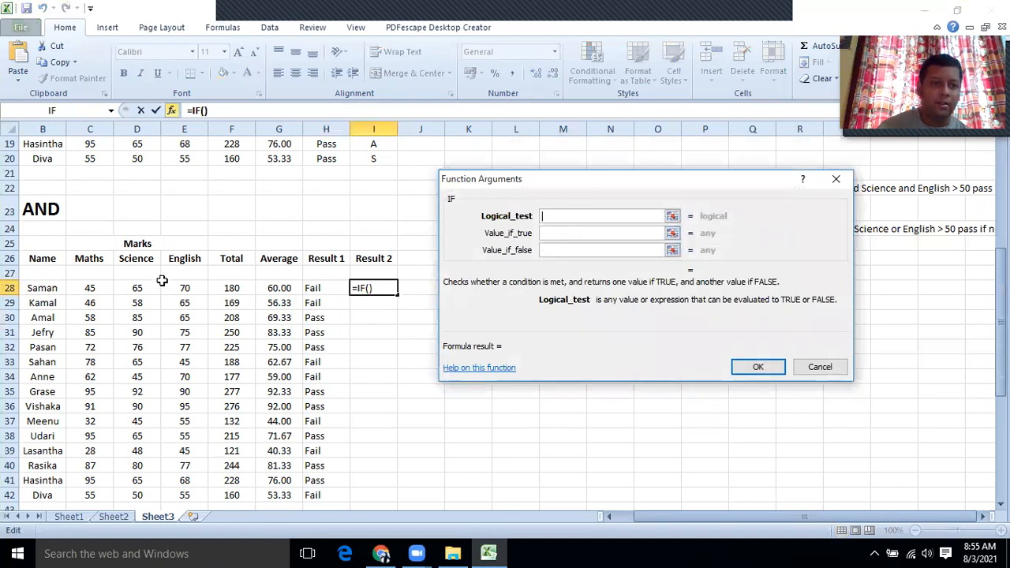
left_click(92, 289)
type(">50")
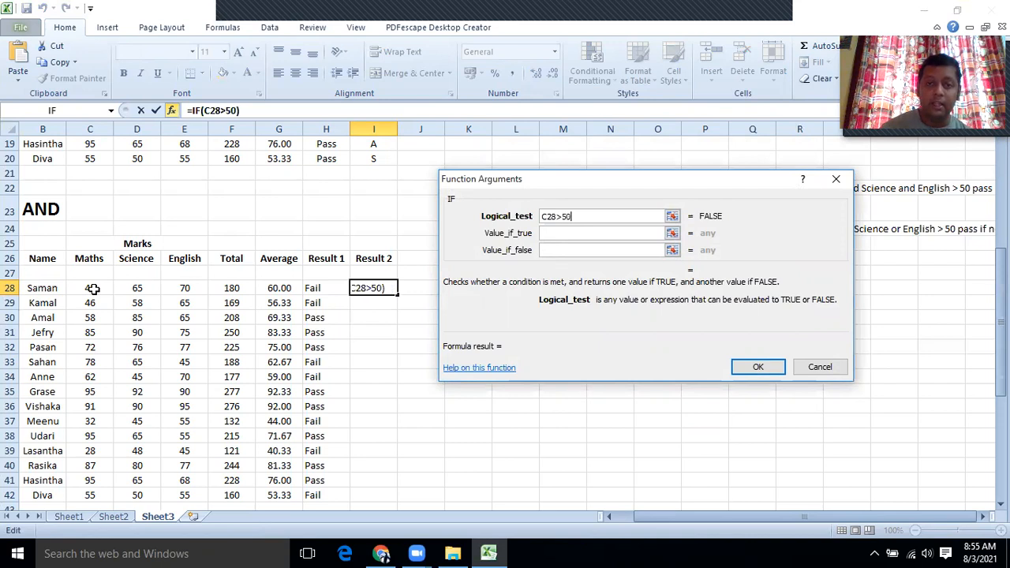
Step: Set the Result 2 function to return Pass if true and Fail if false, and complete the formula
left_click(553, 234)
type("Pass")
left_click(579, 250)
type("Fail")
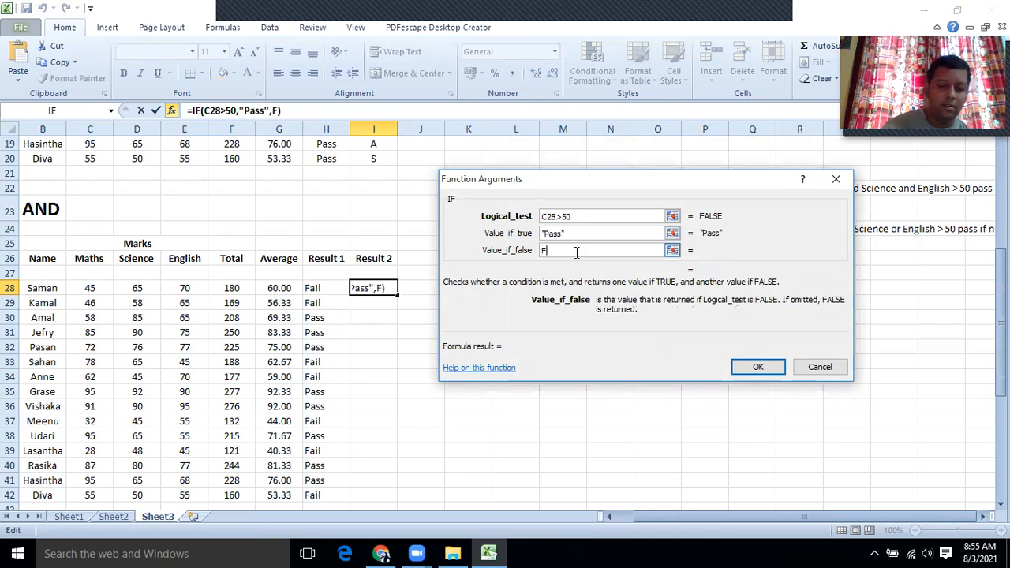
left_click(757, 367)
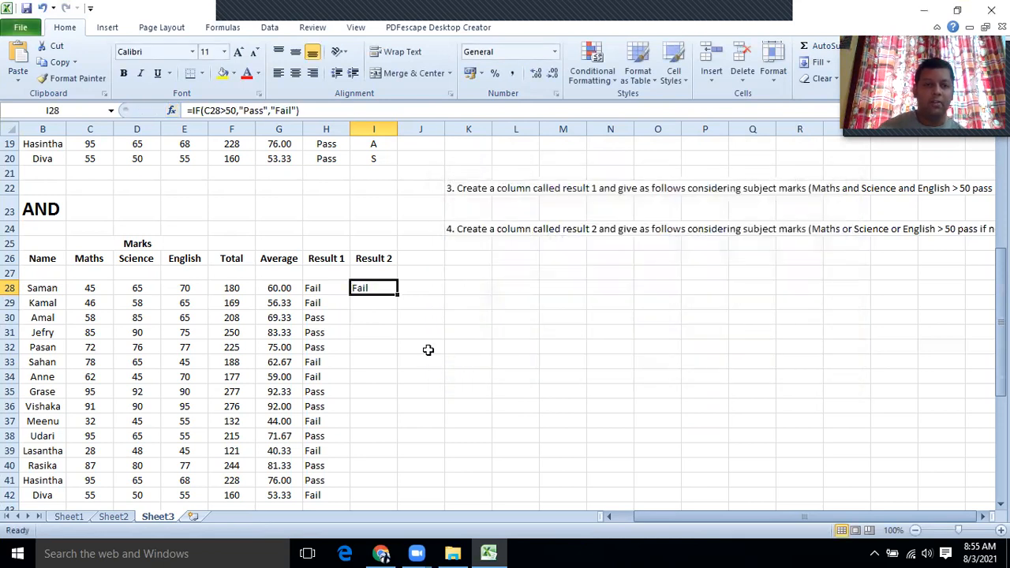
Step: Insert OR( before C28>50 in the I28 formula
left_click(204, 109)
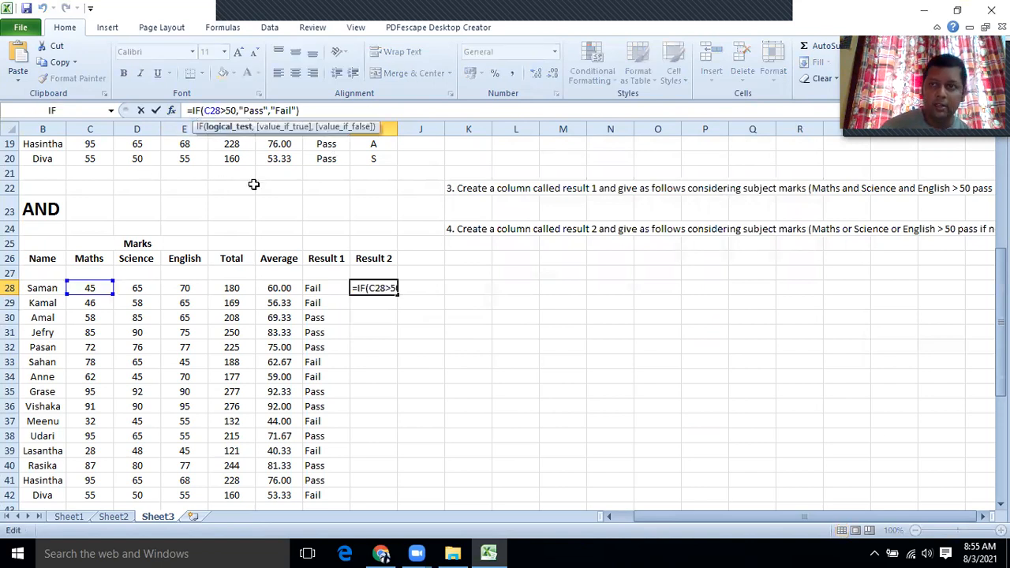
type("OR")
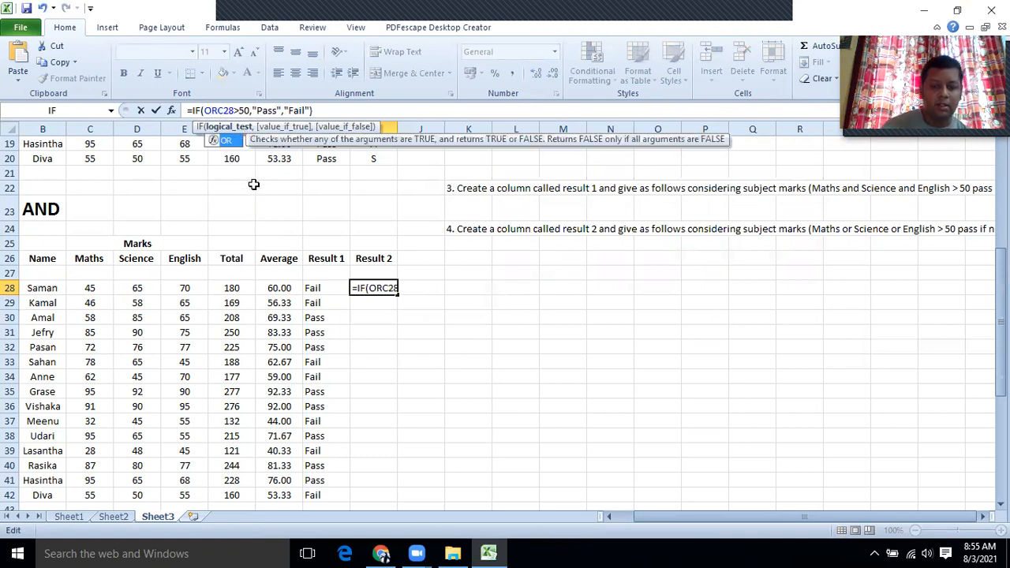
type("(")
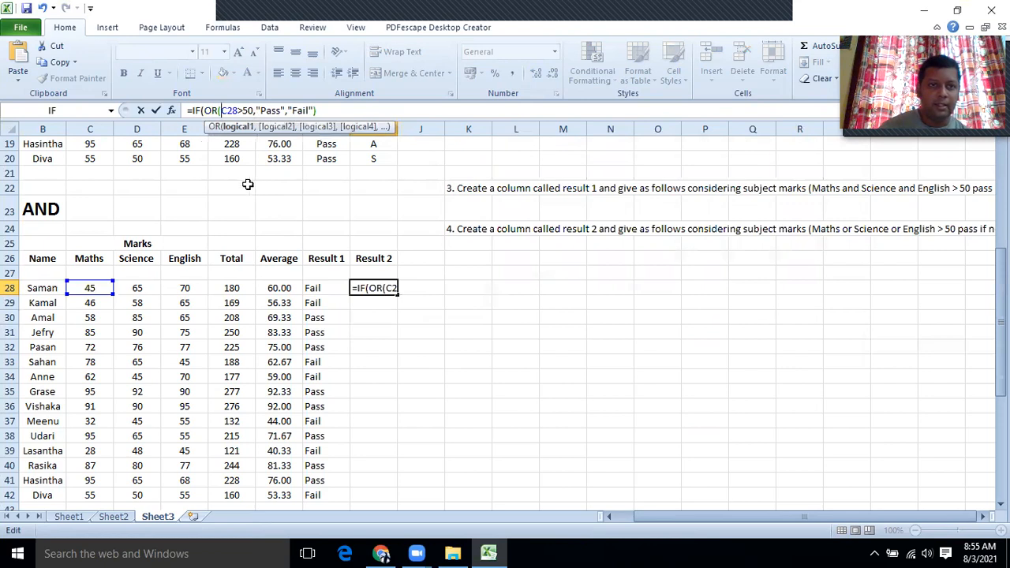
Step: Add the conditions D28>50 and E28>50 to the OR function, close it before "Pass" with a comma, and complete the I28 formula
left_click(256, 110)
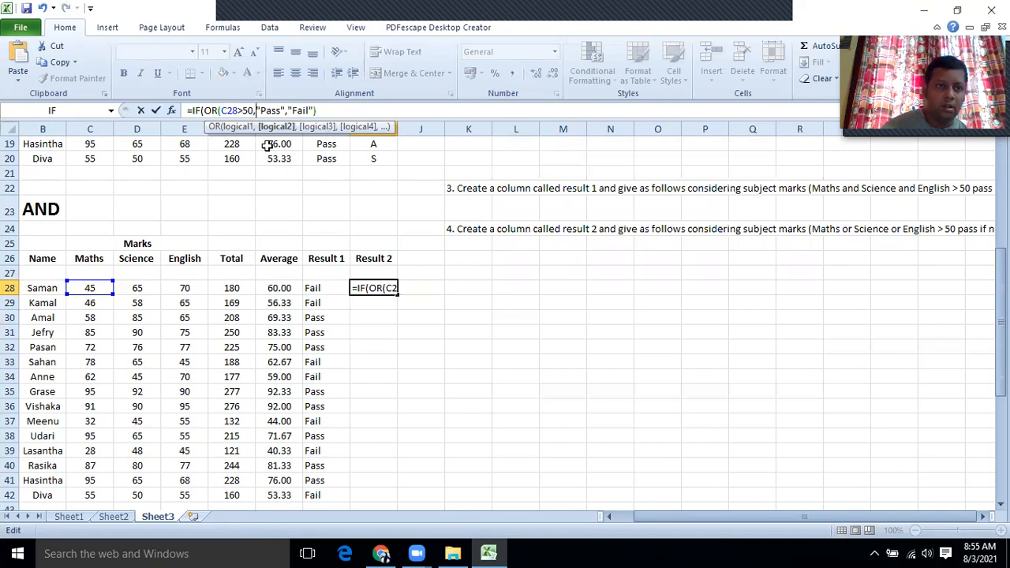
left_click(140, 287)
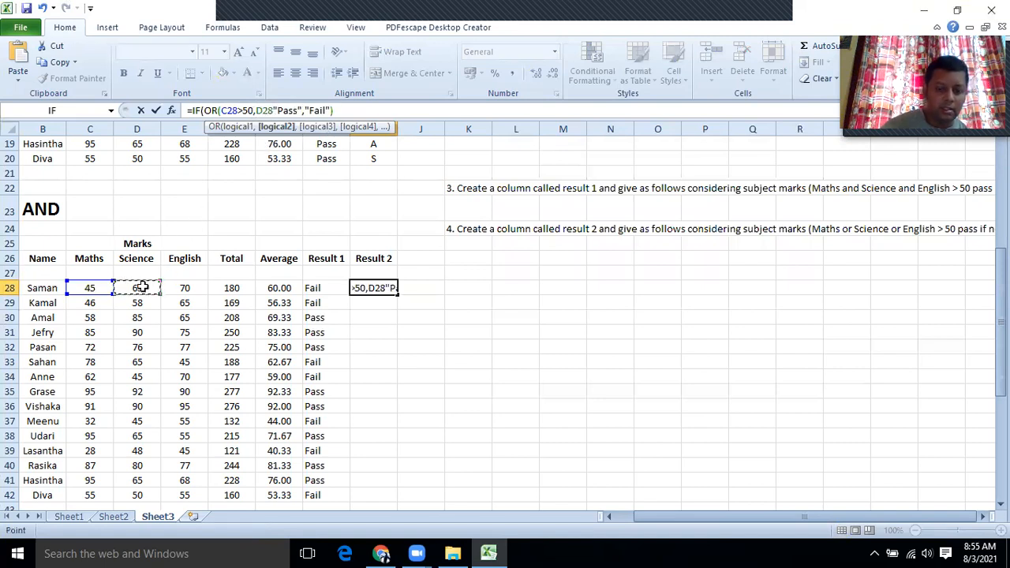
type(">50,")
left_click(184, 288)
type(">50,E28>50")
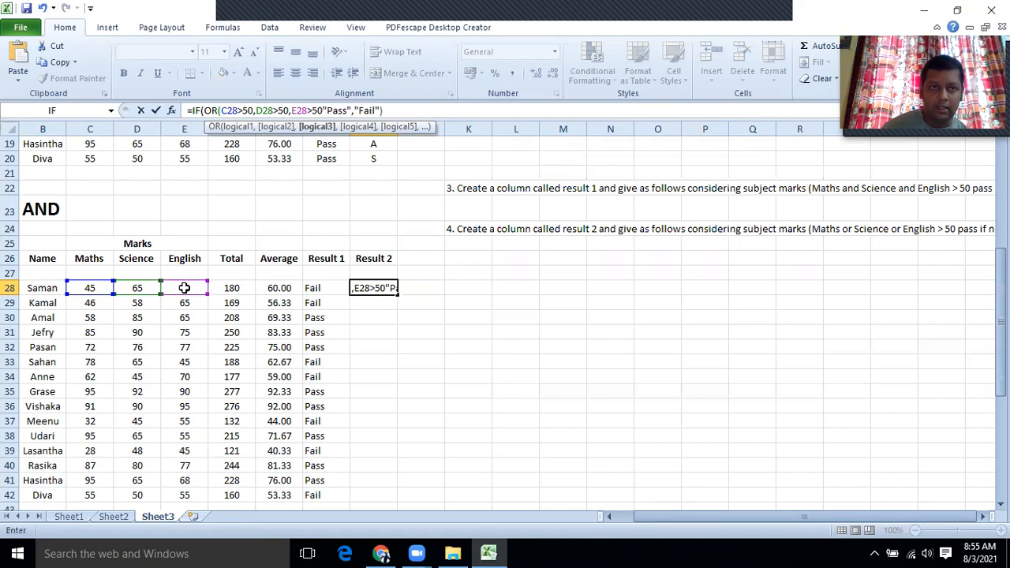
type(")")
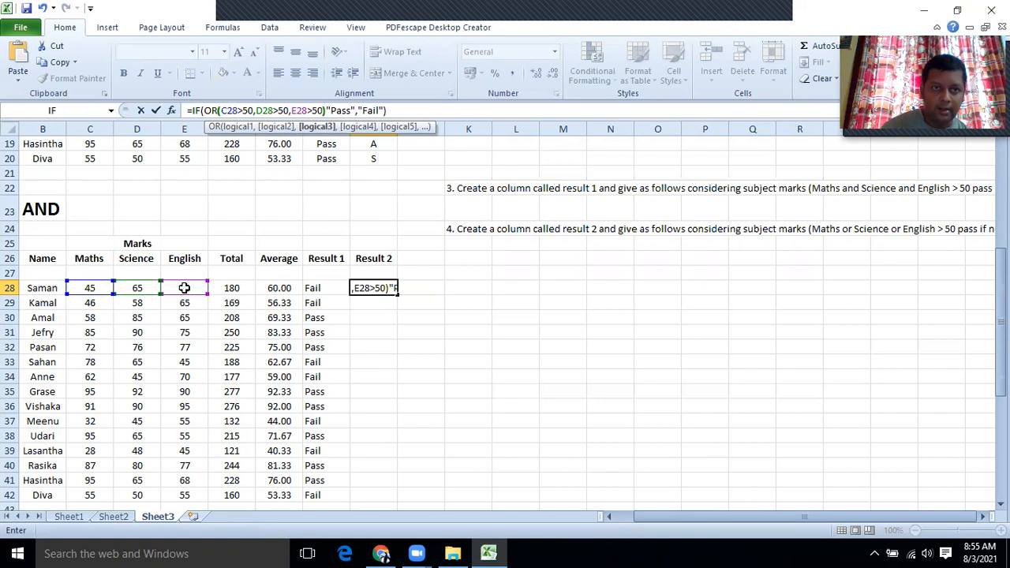
type(",")
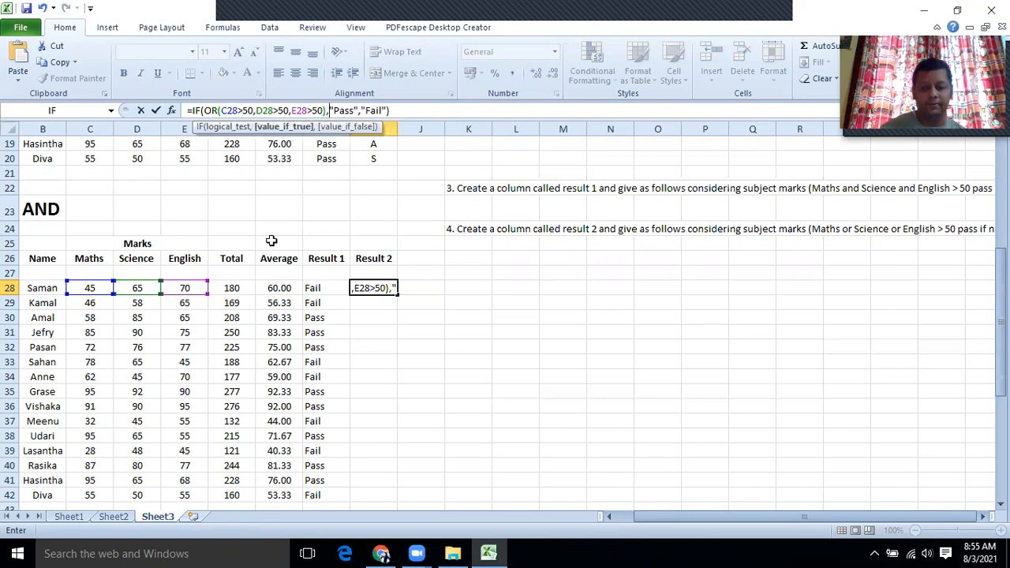
key("Return")
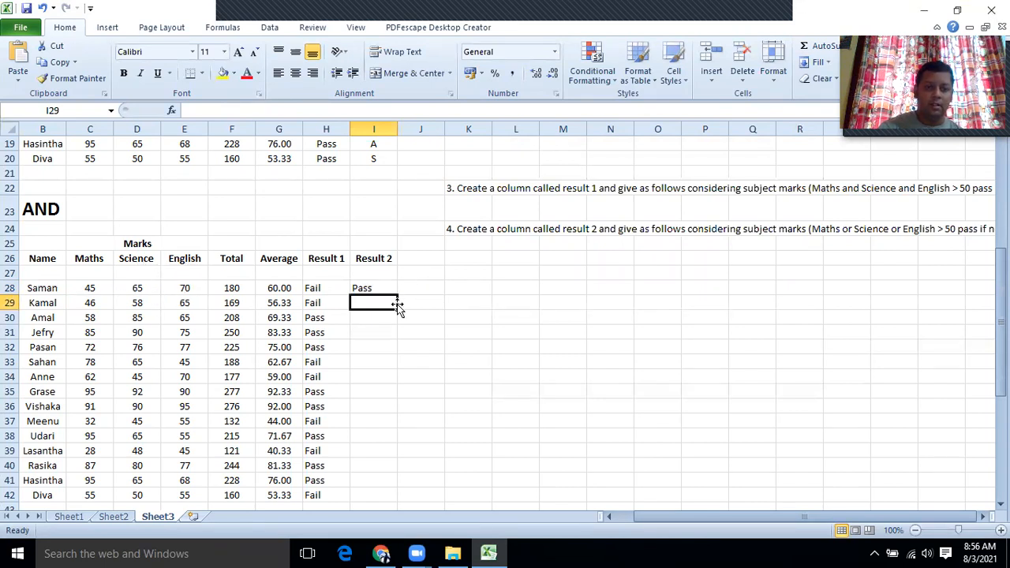
Step: Fill the Result 2 formula from I28 down to I42 and check the three subject marks in C39:E39
left_click(367, 288)
left_click_drag(396, 295, 391, 498)
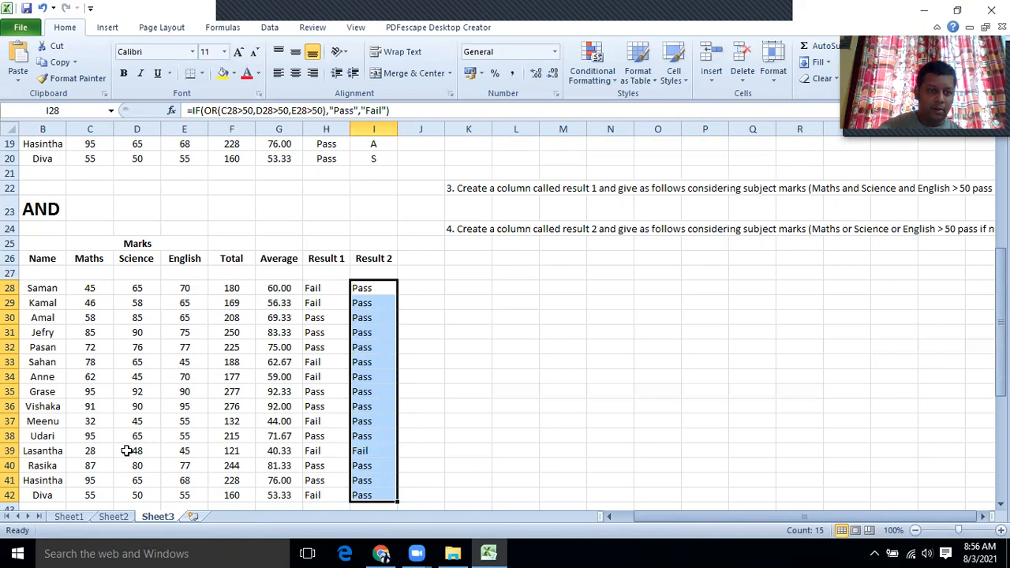
left_click_drag(86, 453, 189, 453)
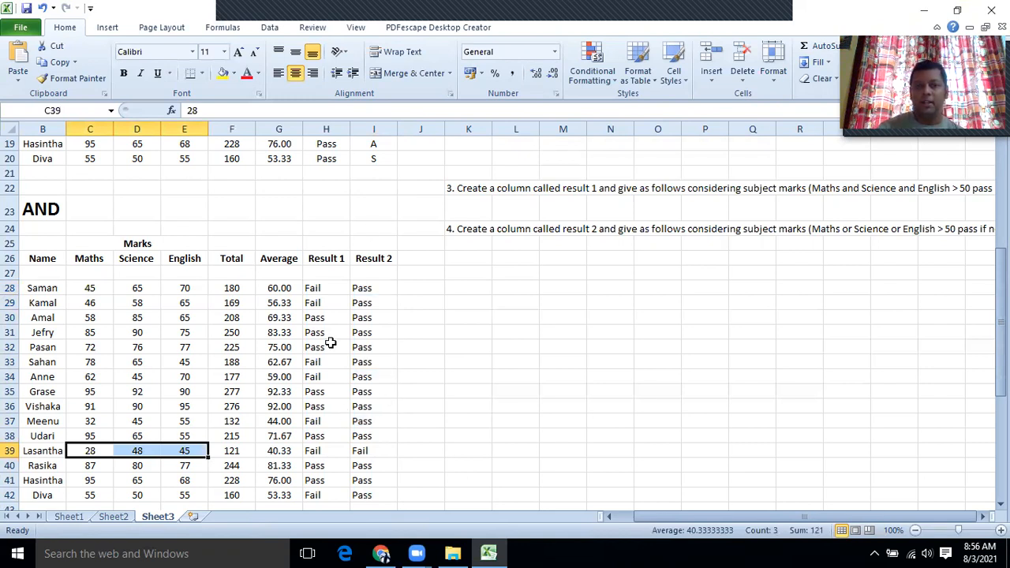
Step: Examine the received marks list in D48:D60, comparing the numeric marks with the text entries in D53 and D58
scroll(582, 297, "down", 5)
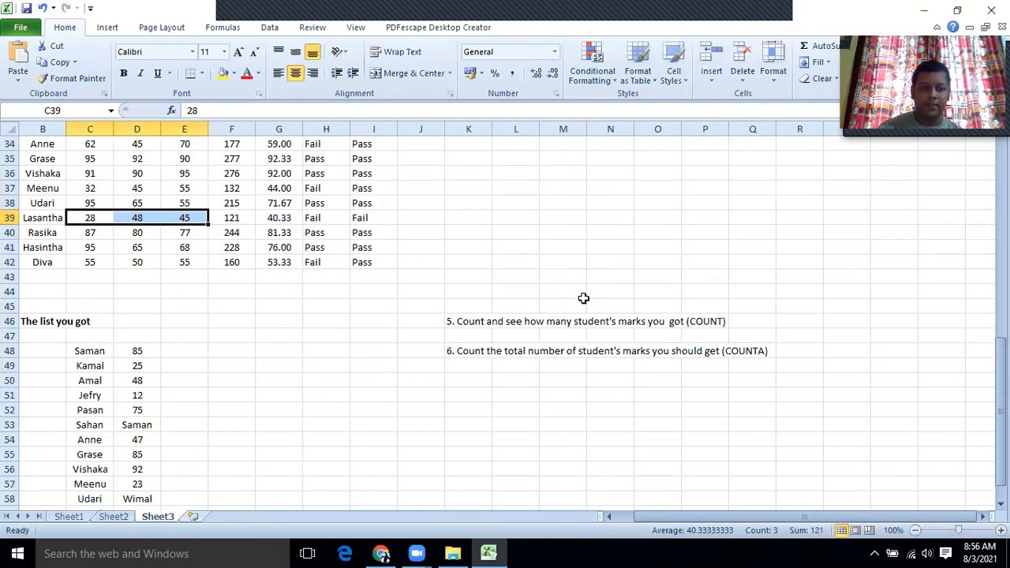
scroll(583, 298, "down", 2)
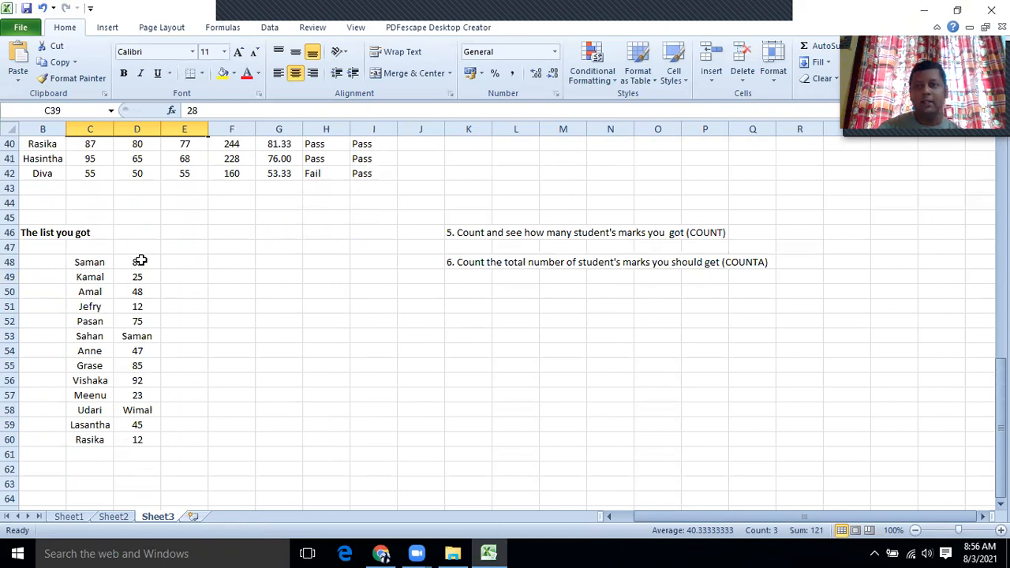
left_click_drag(139, 261, 140, 309)
left_click(144, 335)
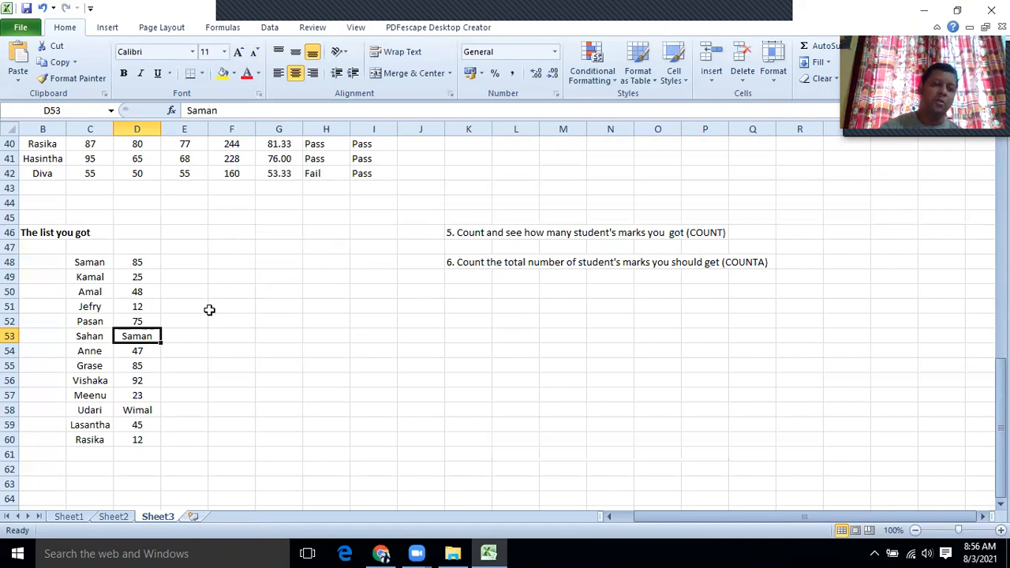
left_click(121, 413)
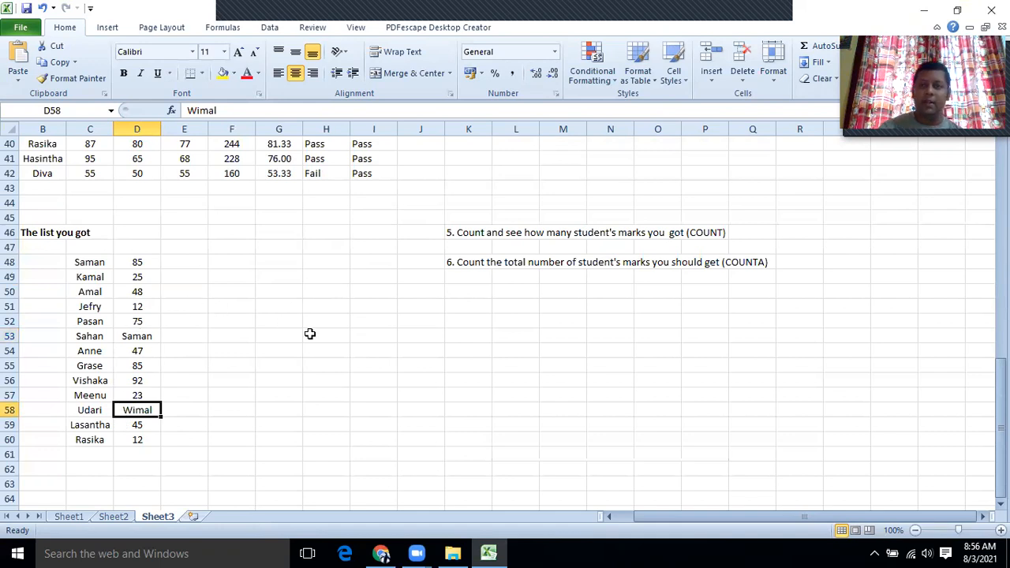
left_click(133, 264)
left_click(133, 276)
left_click(132, 292)
left_click(133, 307)
left_click(133, 322)
left_click(135, 350)
left_click(135, 368)
left_click(136, 381)
left_click(136, 396)
left_click(136, 426)
left_click(136, 439)
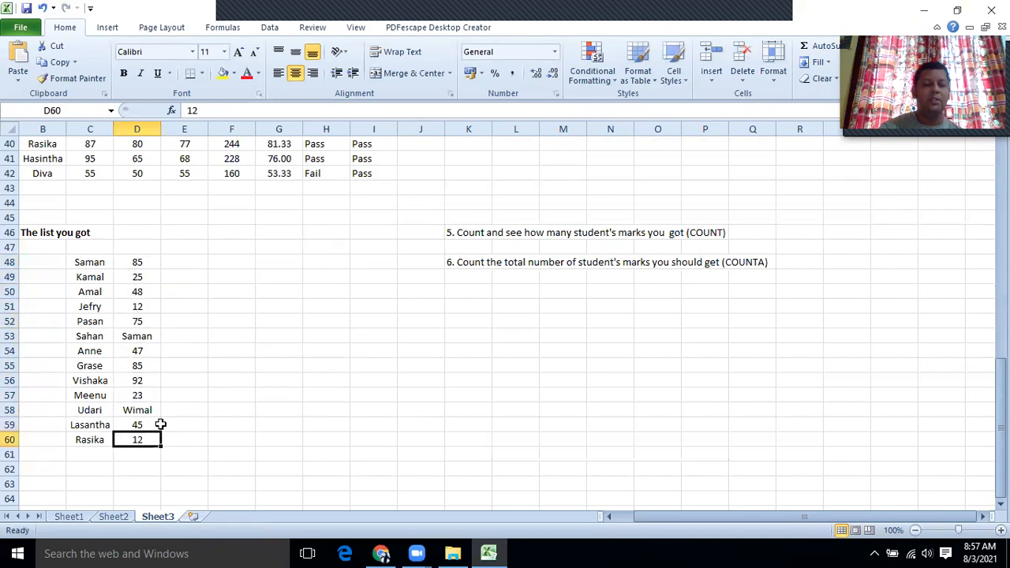
left_click(128, 336)
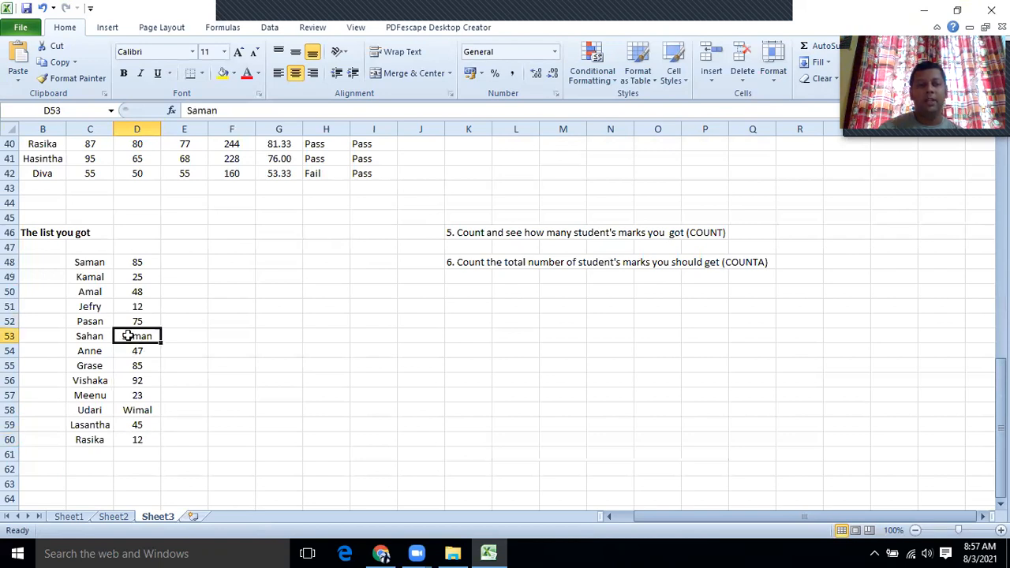
left_click(128, 425)
left_click(126, 410)
left_click(127, 337)
left_click(125, 408)
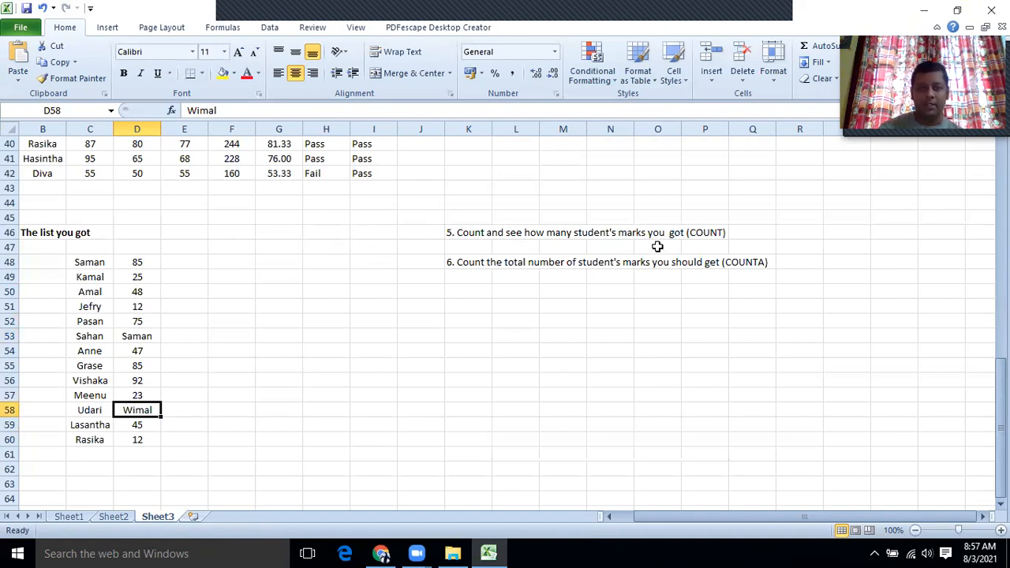
Step: Enter a COUNT function in S46 that counts the numeric marks in D48:D60
left_click(836, 235)
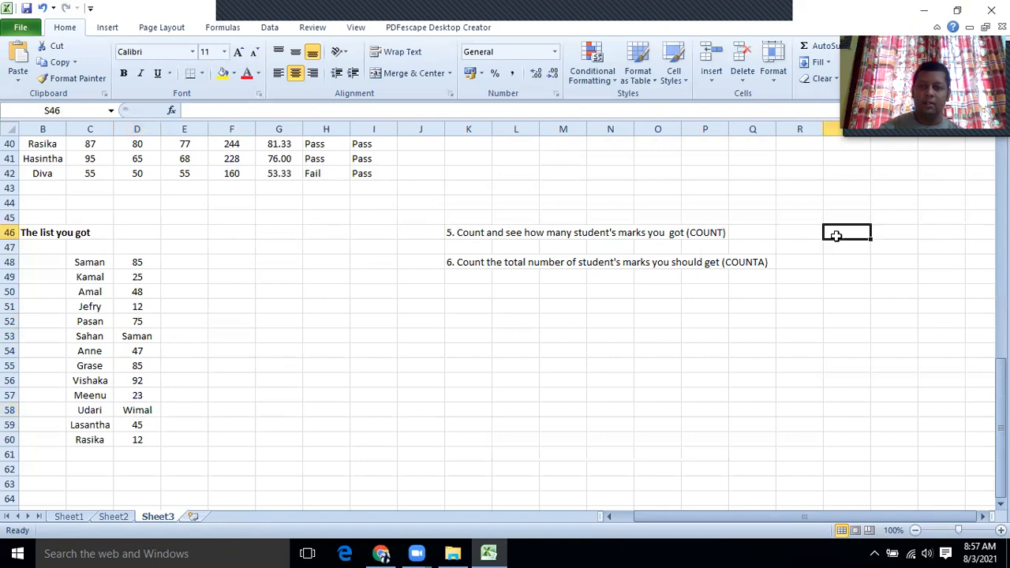
left_click(171, 111)
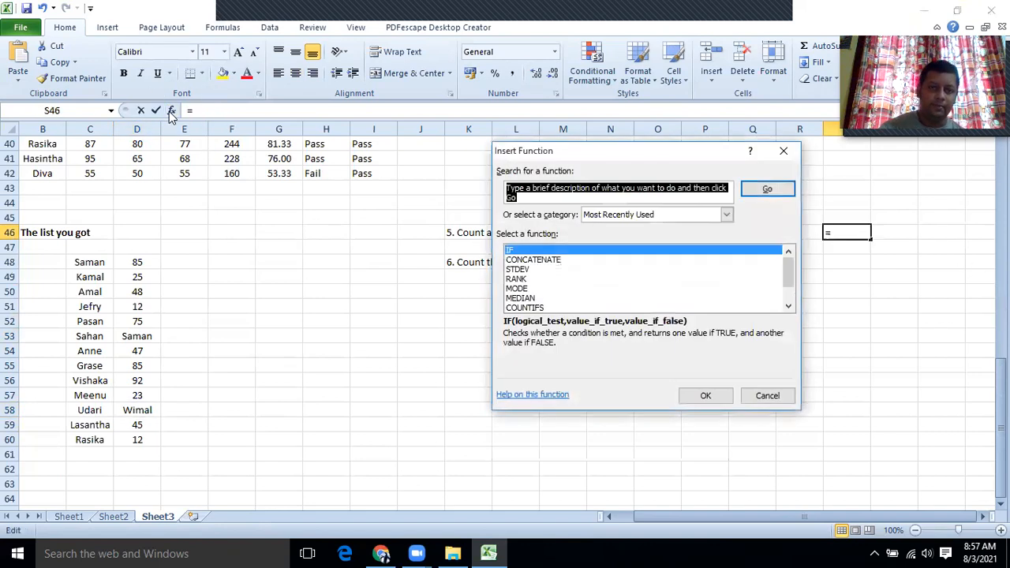
type("COUNT")
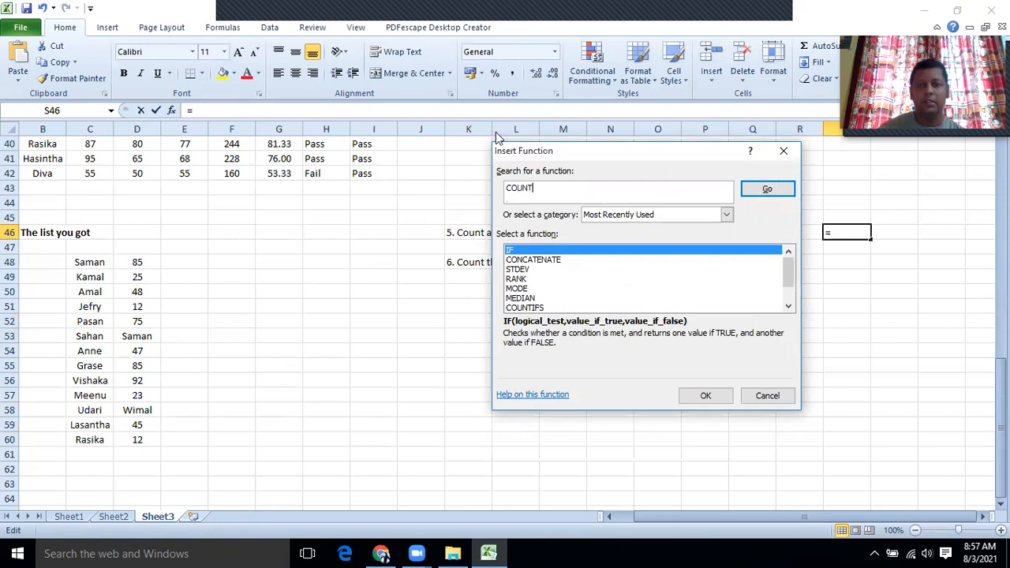
left_click(767, 188)
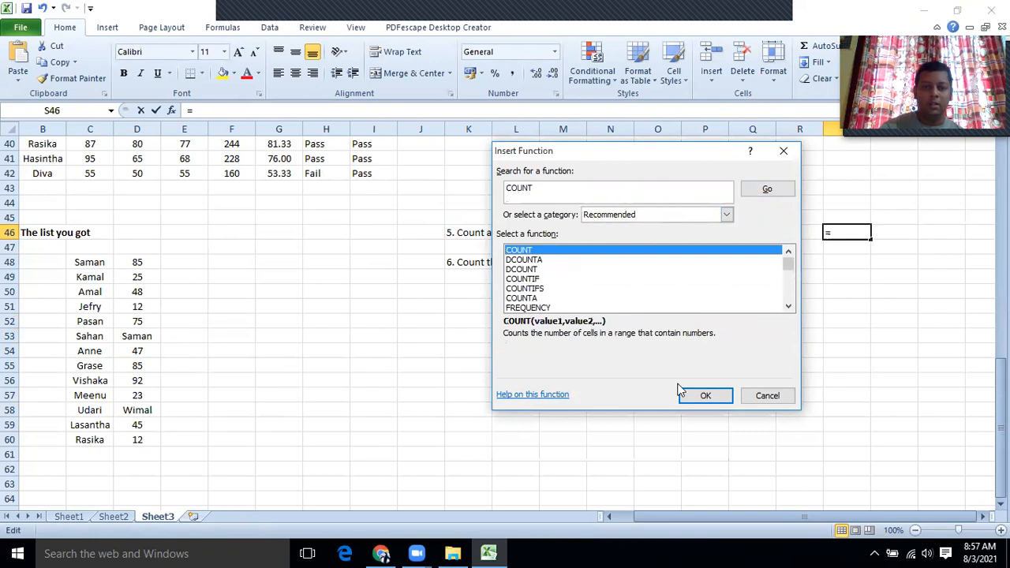
left_click(703, 395)
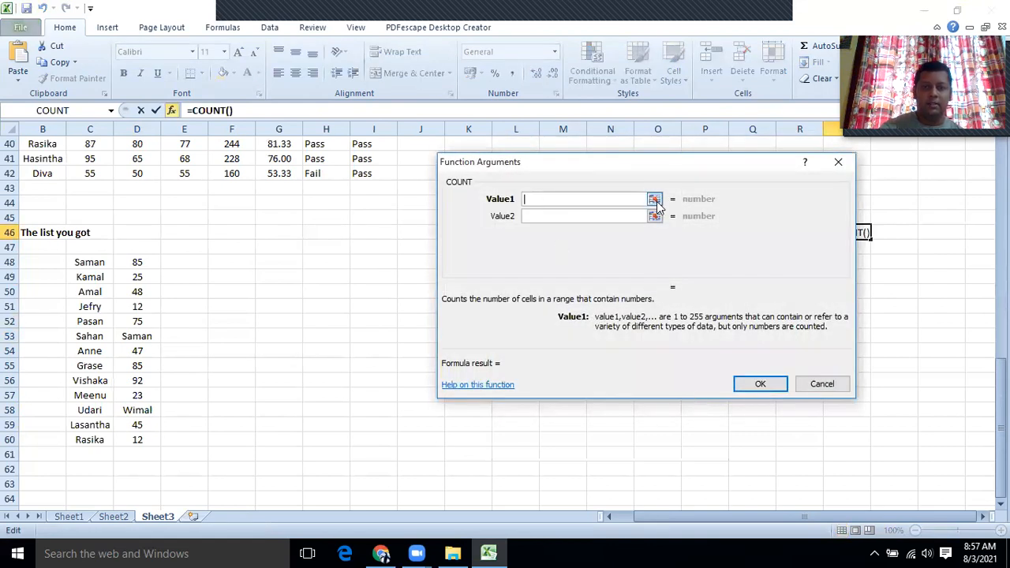
left_click(654, 201)
left_click_drag(137, 262, 138, 436)
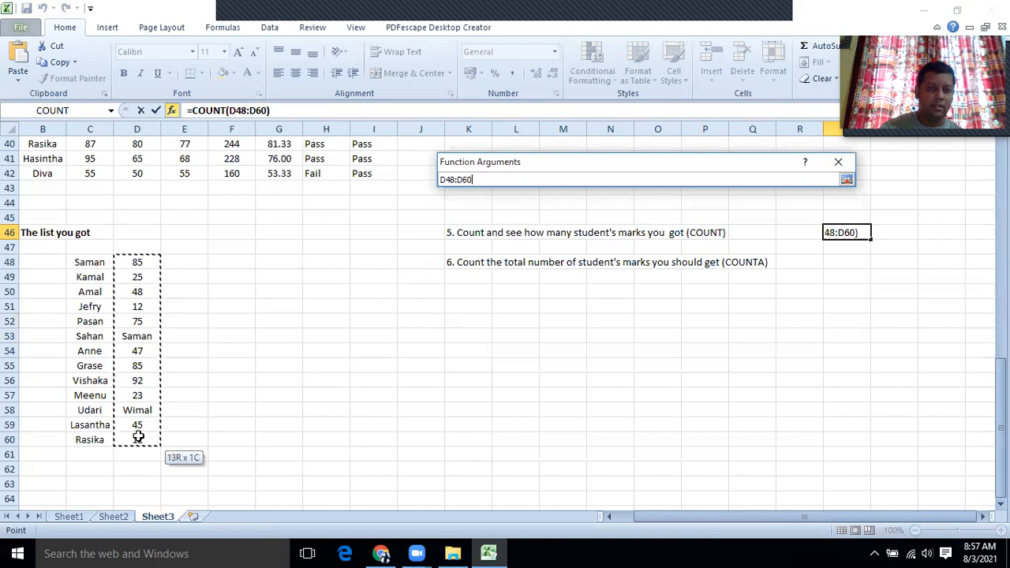
left_click(846, 180)
key("Return")
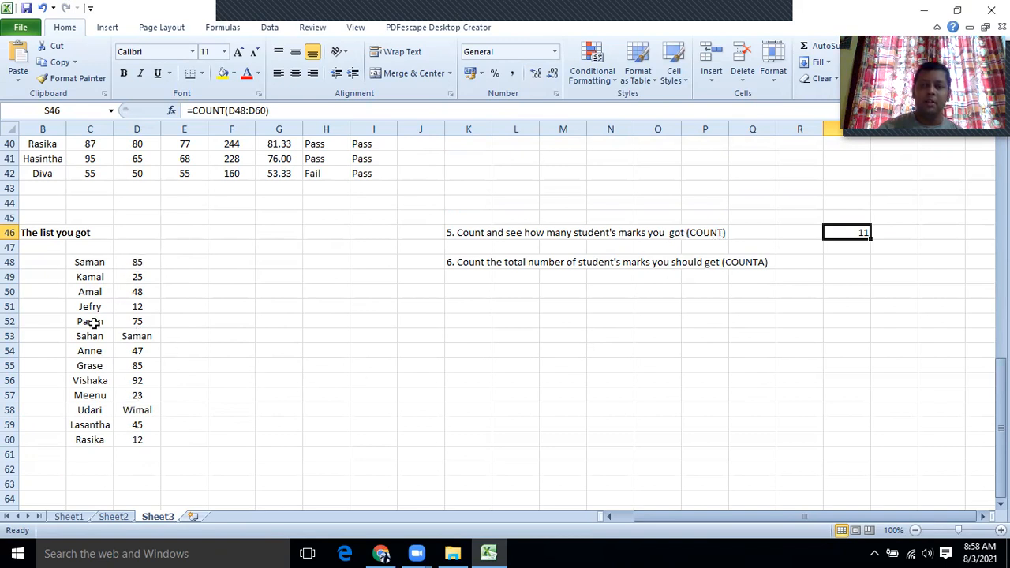
Step: Select the student names in C48:C60 to check how many marks are expected
left_click_drag(82, 262, 74, 436)
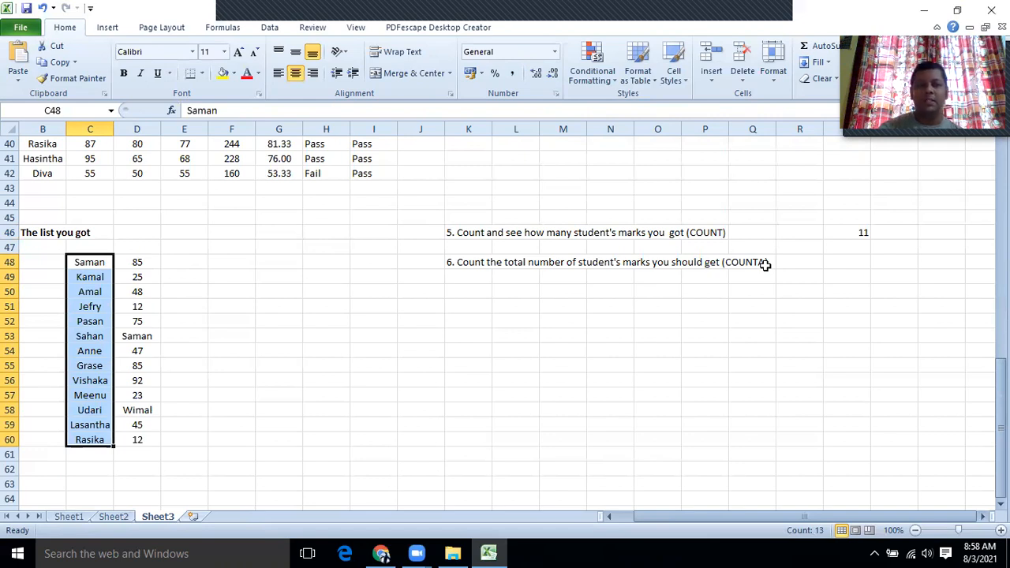
left_click(90, 307)
left_click_drag(87, 264, 91, 442)
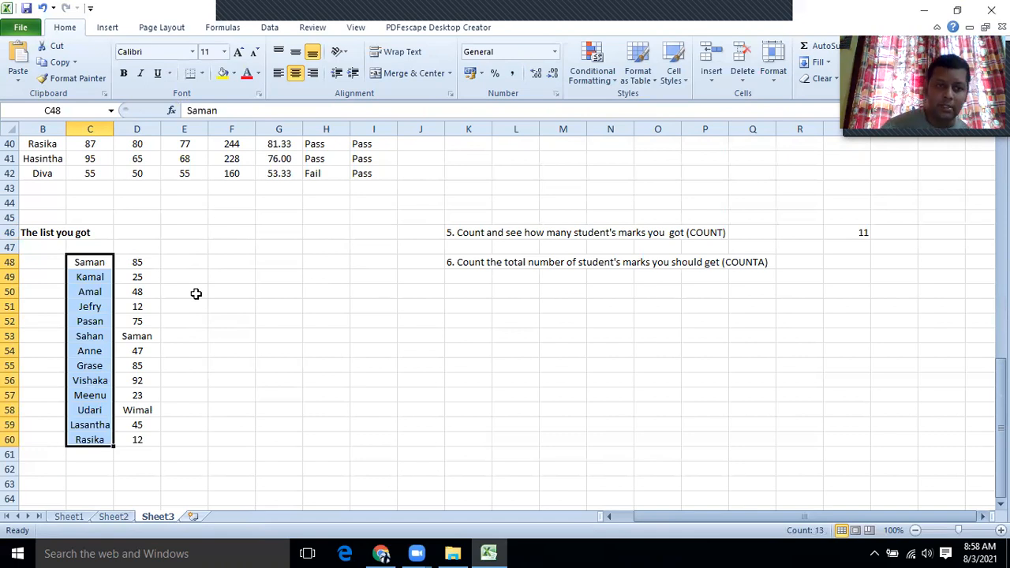
Step: Try to set up COUNTA in S48 through the function search, with D48:D60 as the first value
left_click(847, 266)
left_click(172, 112)
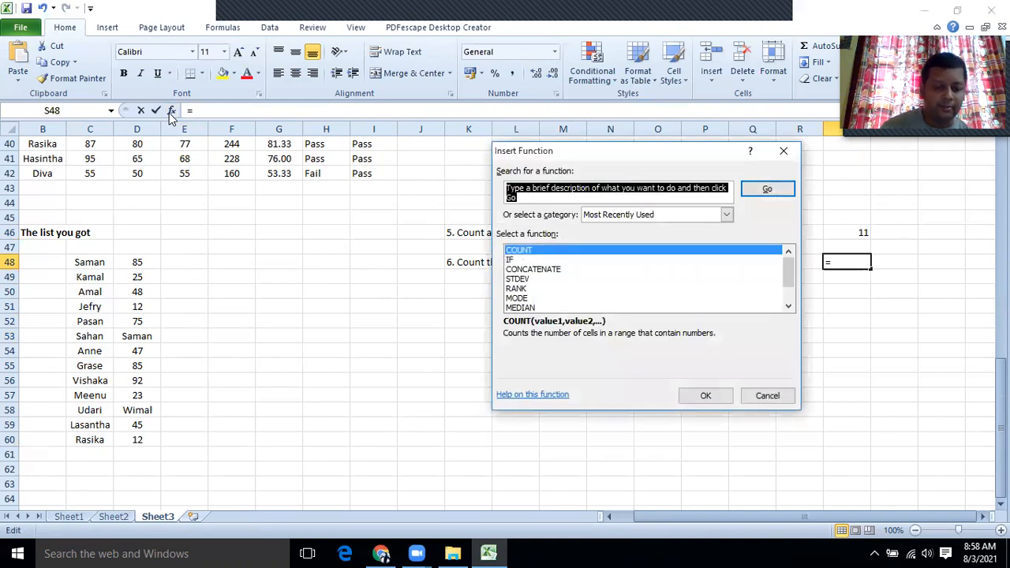
type("COUNTA")
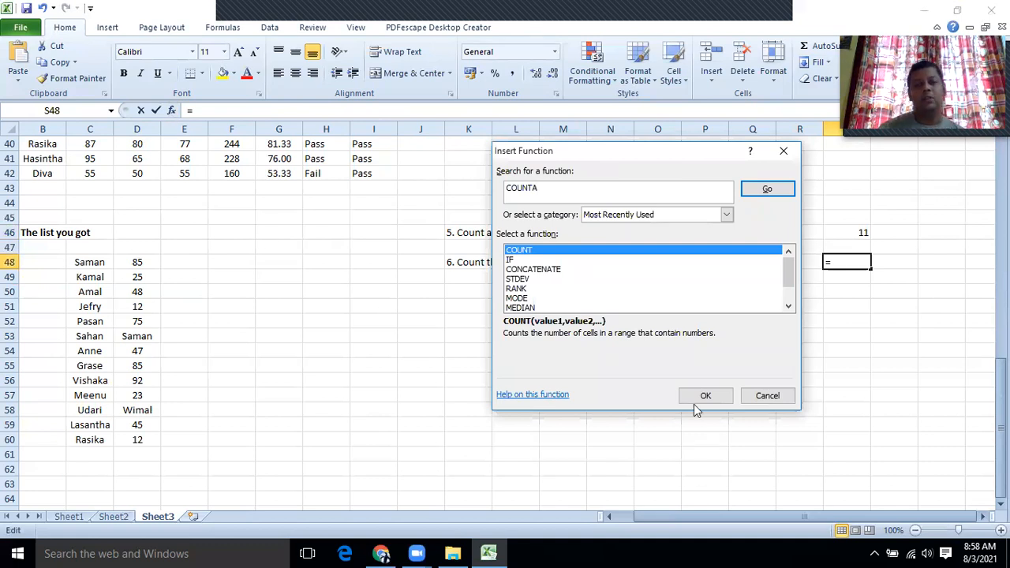
left_click(704, 396)
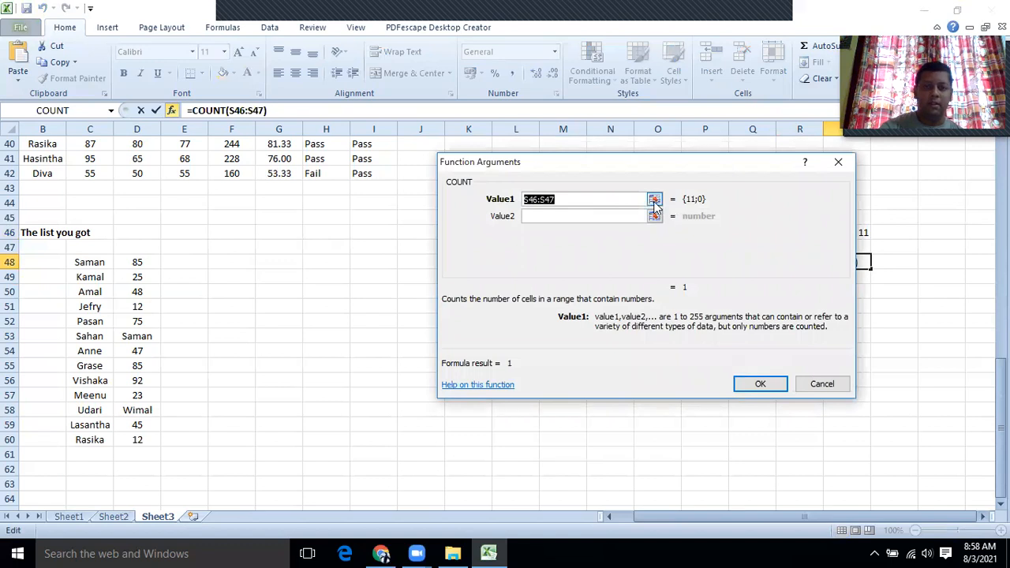
left_click(654, 199)
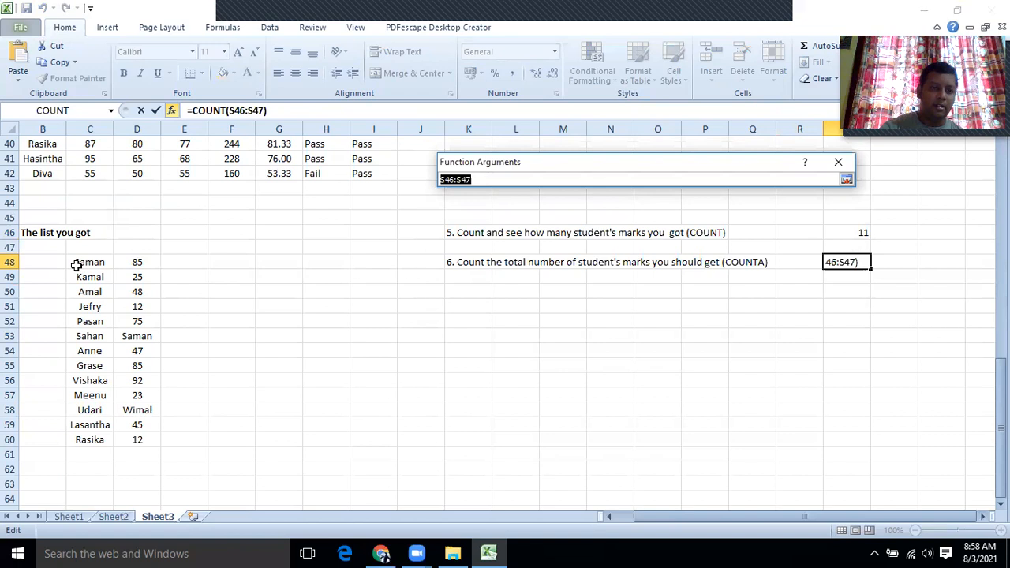
left_click_drag(135, 262, 134, 444)
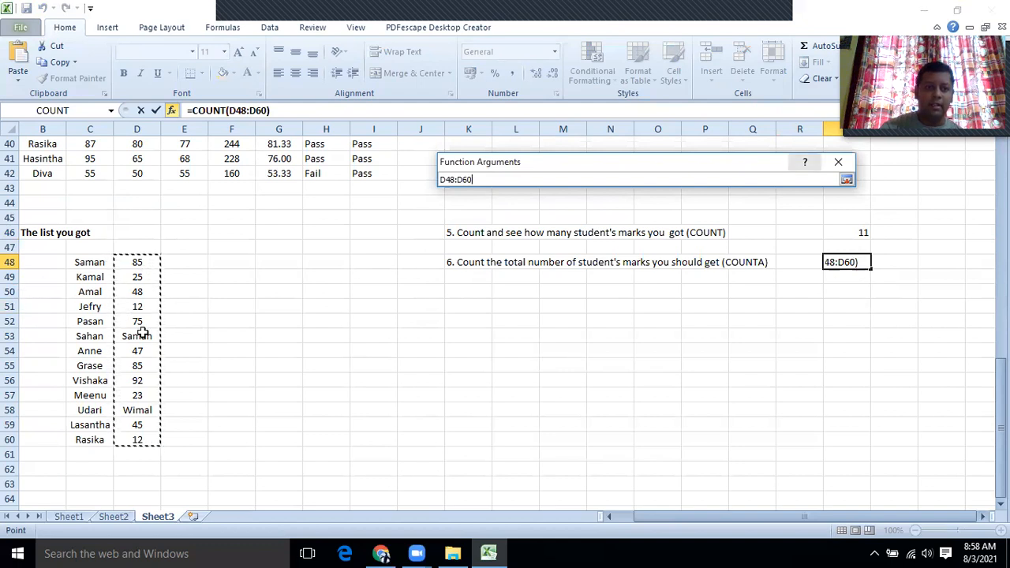
left_click(845, 179)
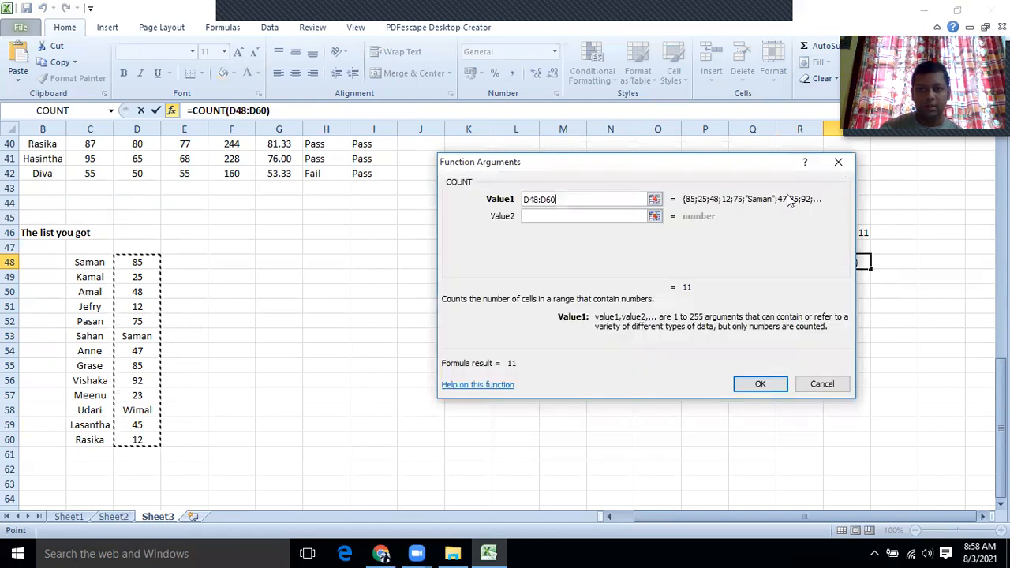
left_click(615, 218)
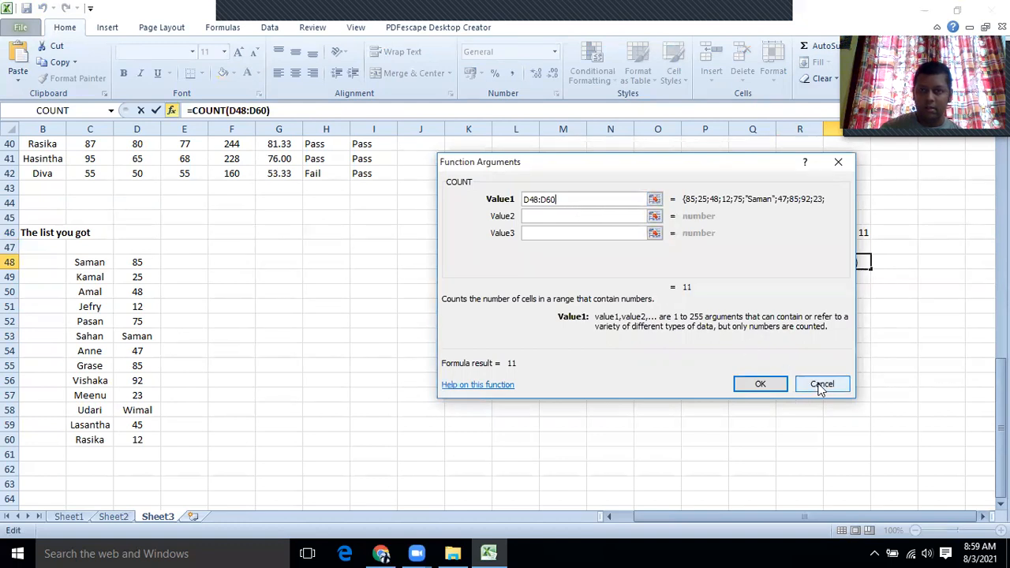
Step: Try adding C48:C60 to D48:D60 in the function's first value, and clear that entry
left_click(654, 198)
type("+")
left_click_drag(98, 264, 97, 437)
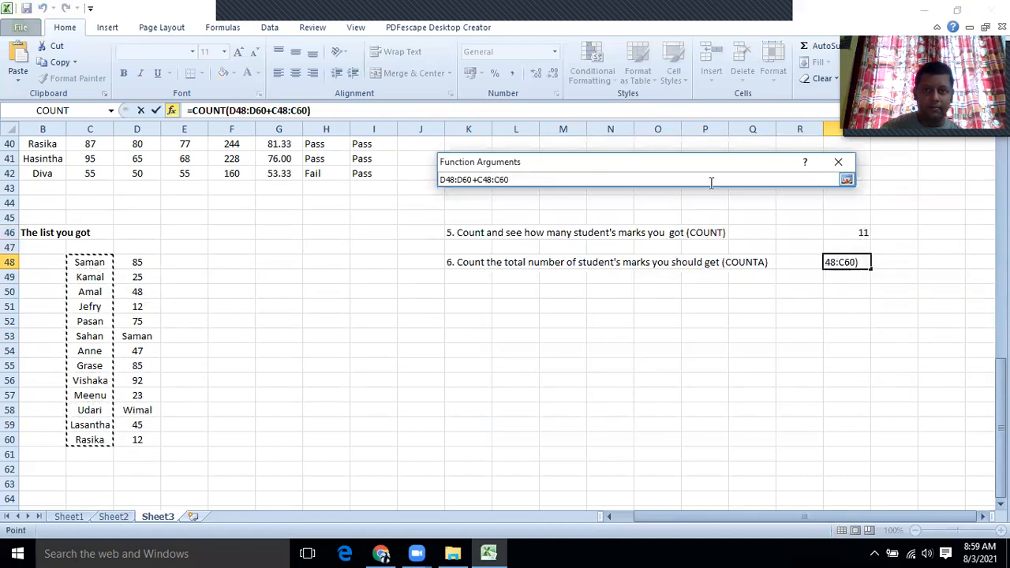
left_click(847, 179)
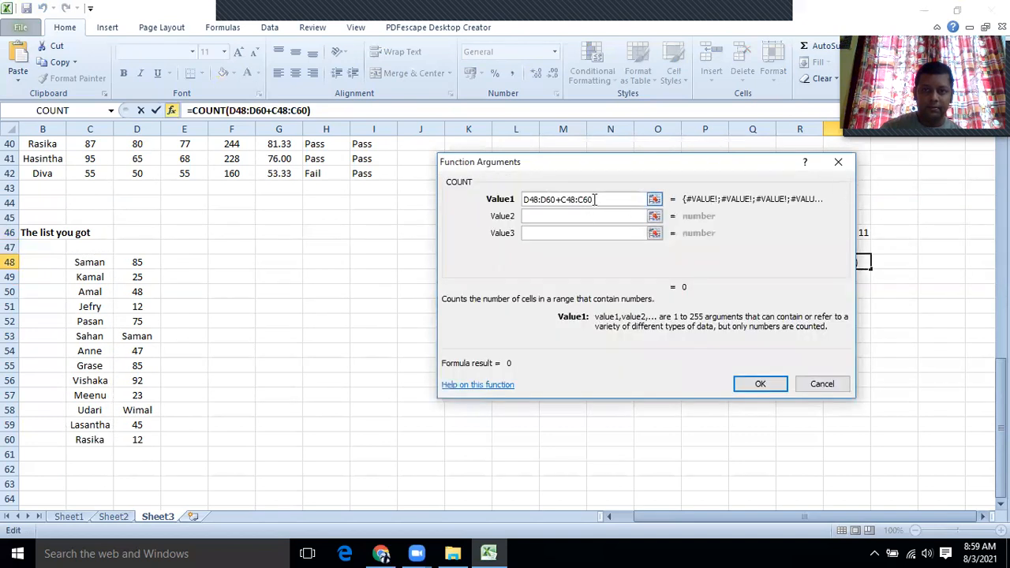
double_click(522, 203)
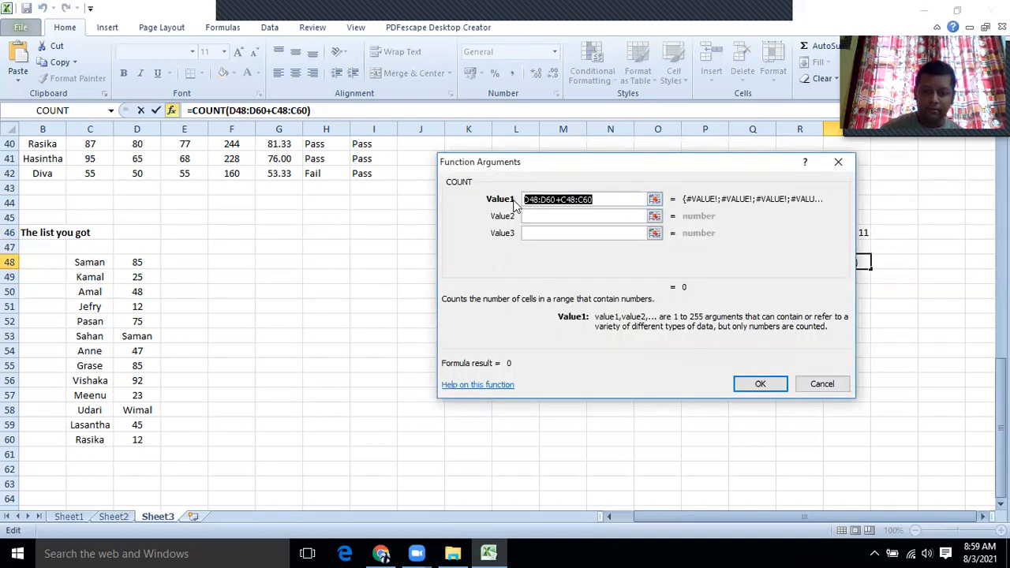
key("BackSpace")
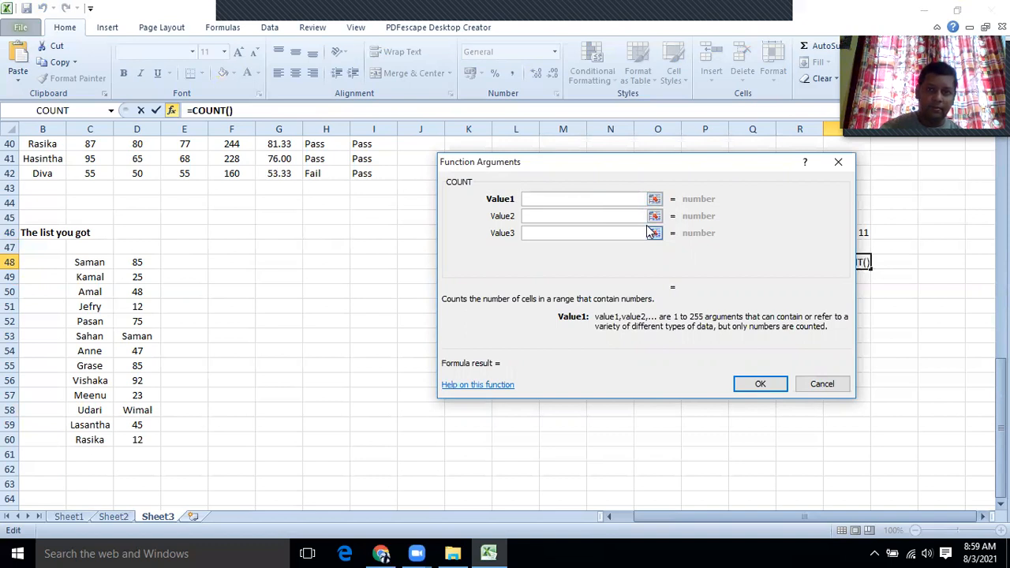
Step: Try counting the student names in S48 with COUNT over C48:C60
left_click(654, 199)
left_click_drag(80, 266, 73, 440)
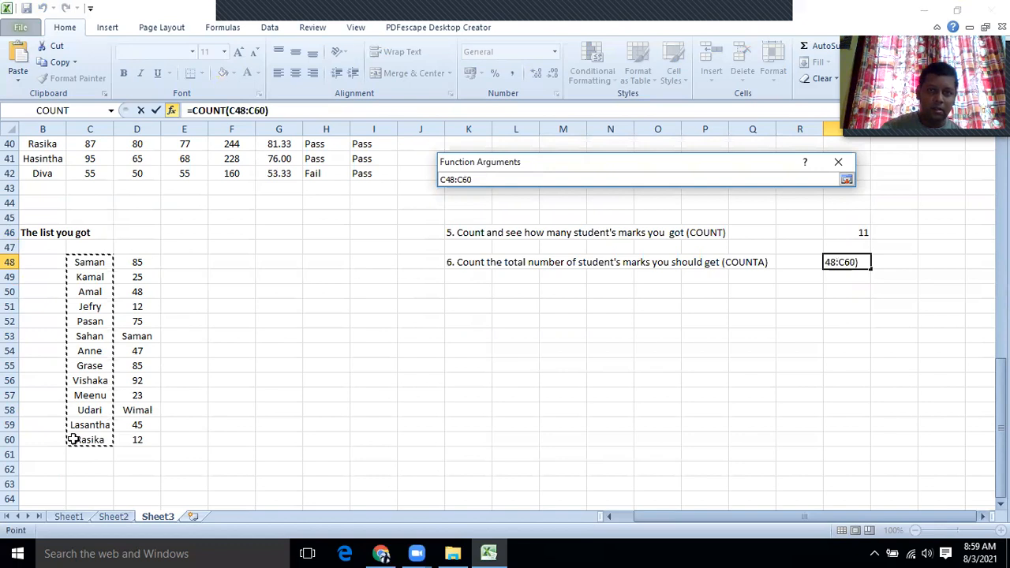
left_click(845, 179)
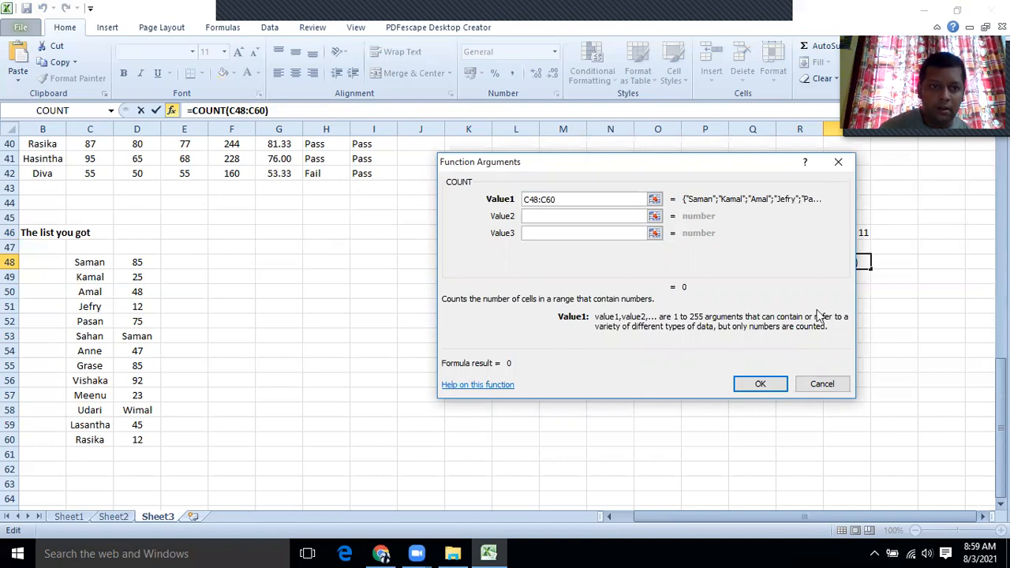
left_click(756, 384)
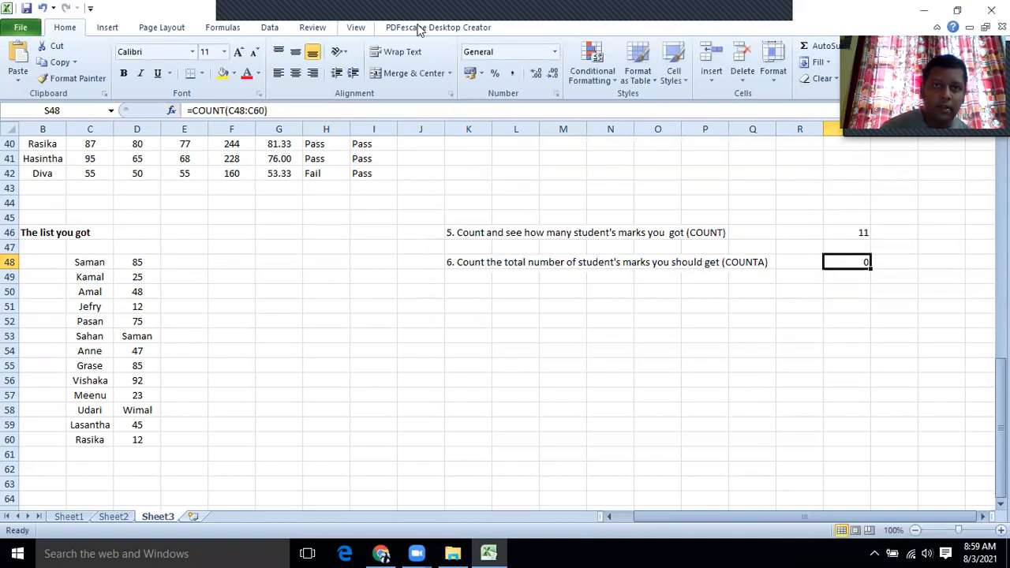
Step: Delete the COUNT formula from S48
left_click(755, 14)
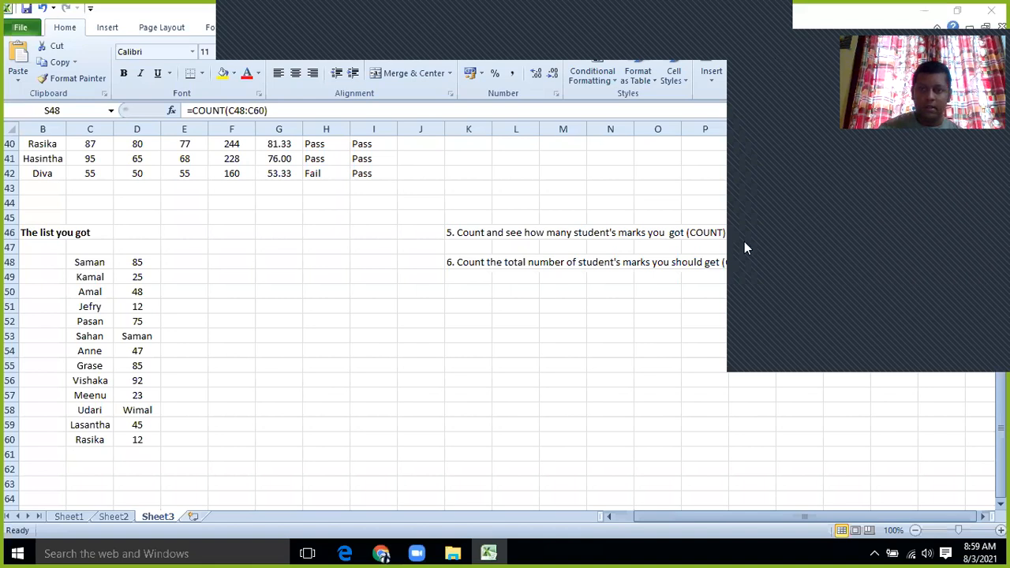
left_click(838, 262)
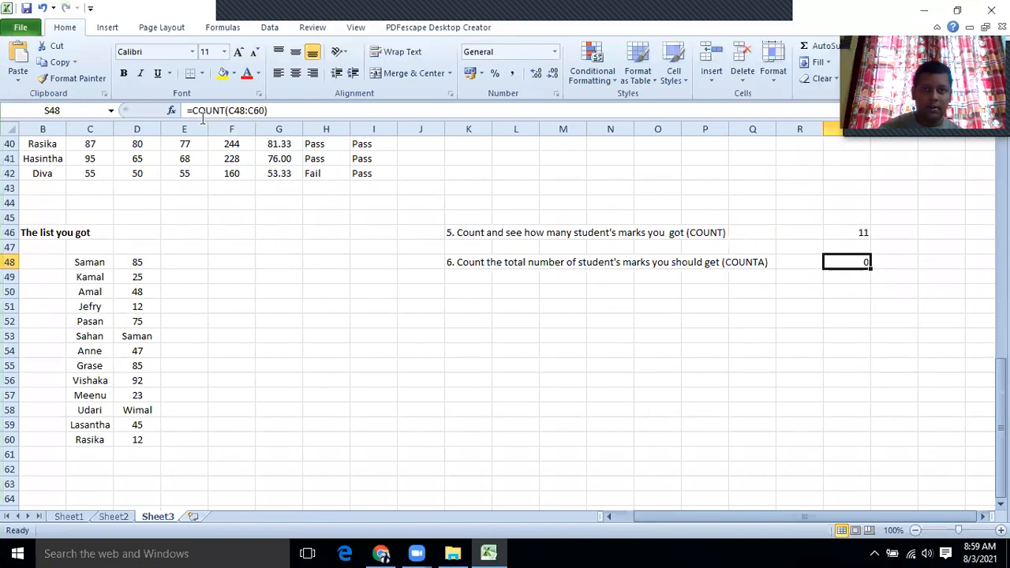
key("Delete")
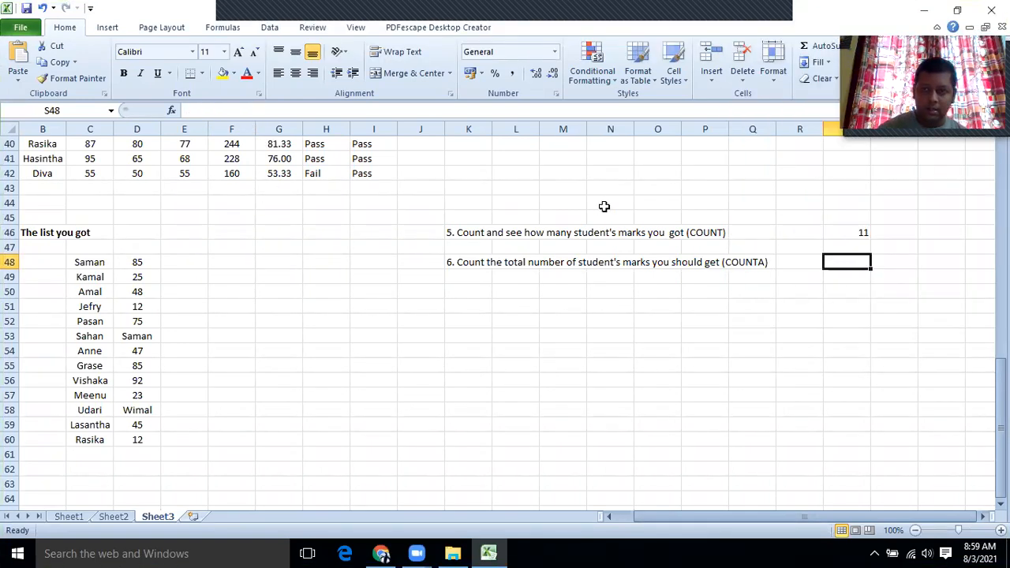
left_click(171, 111)
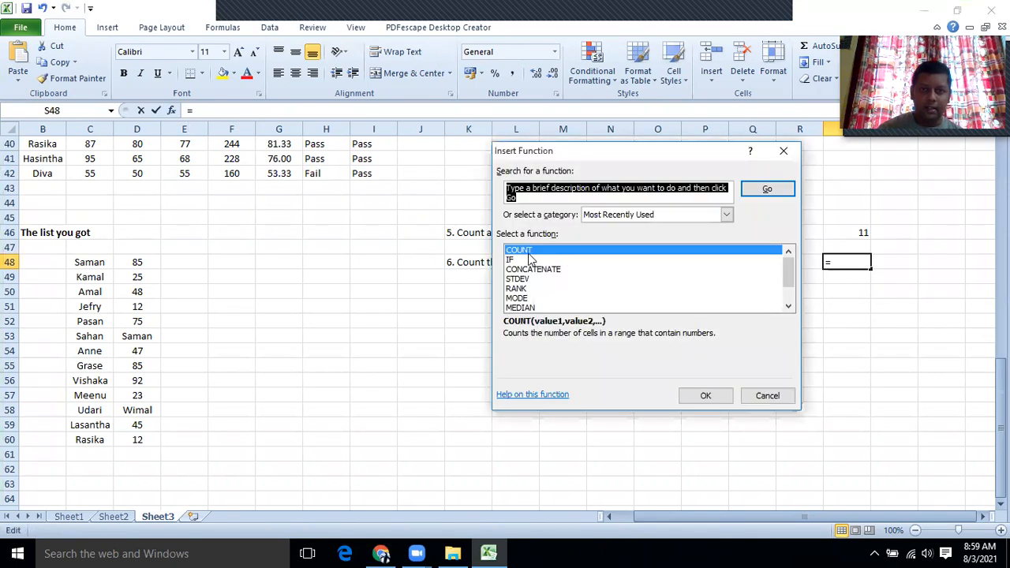
type("C")
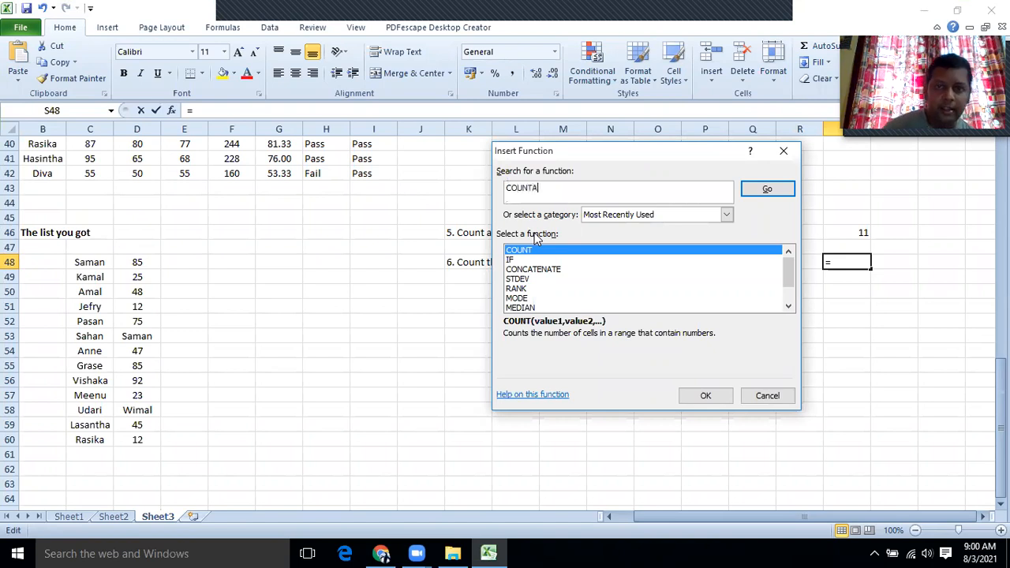
type("OUNTA")
left_click(705, 395)
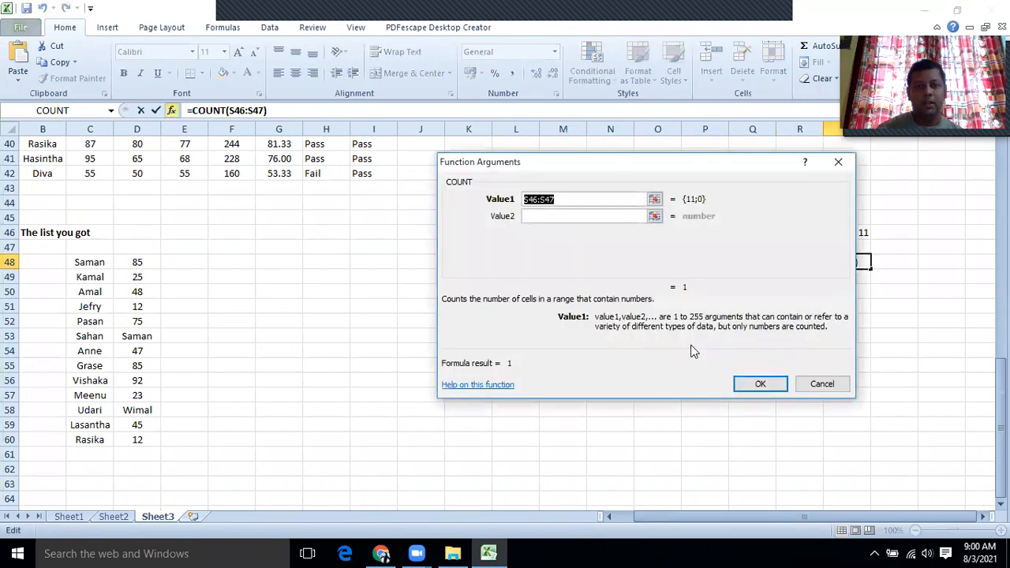
left_click(820, 383)
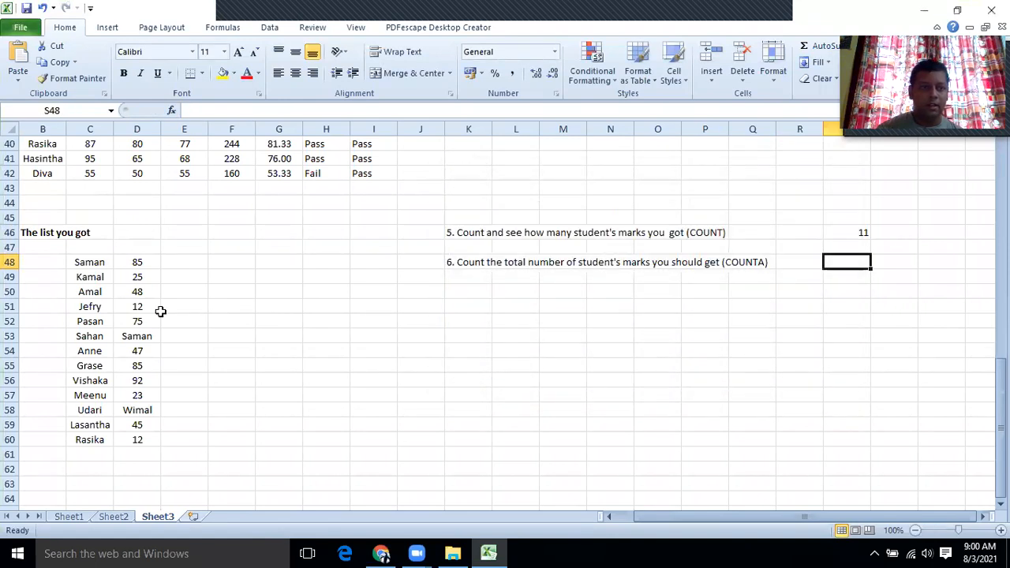
left_click(168, 263)
Step: Find the COUNTA function and enter it in S48 to count all non-empty entries in D48:D60
left_click(857, 264)
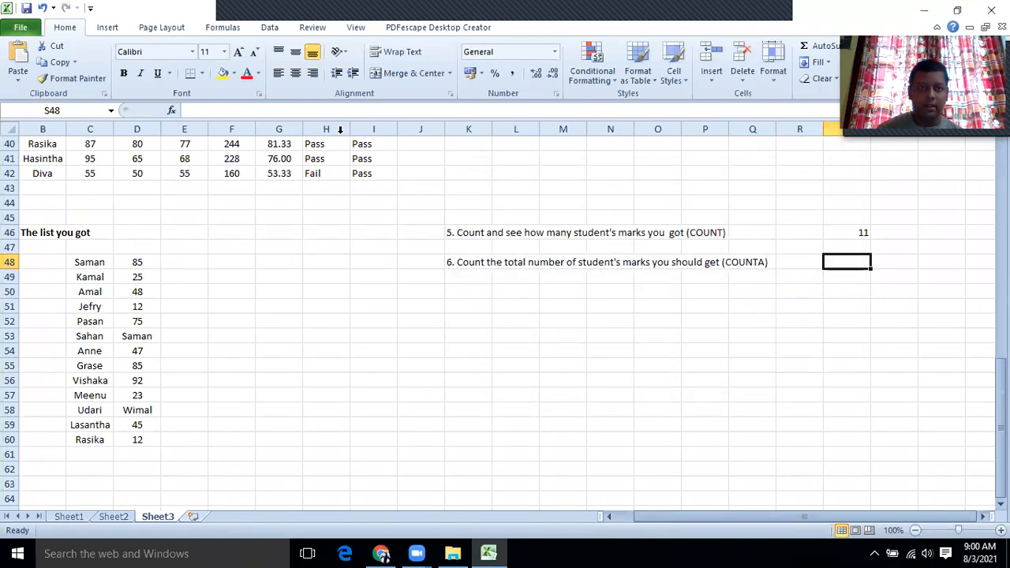
left_click(172, 110)
type("COUNTA")
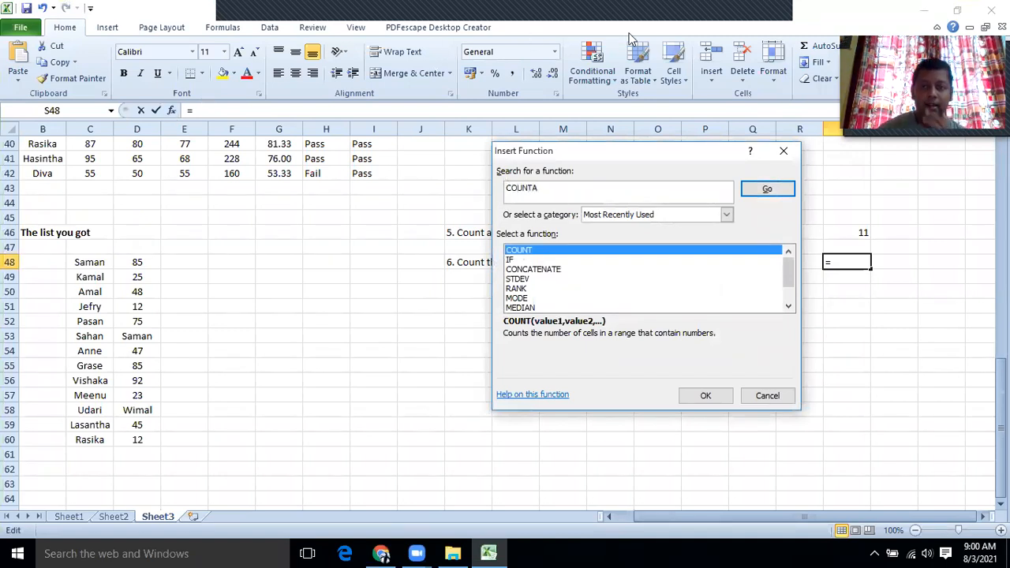
left_click(762, 189)
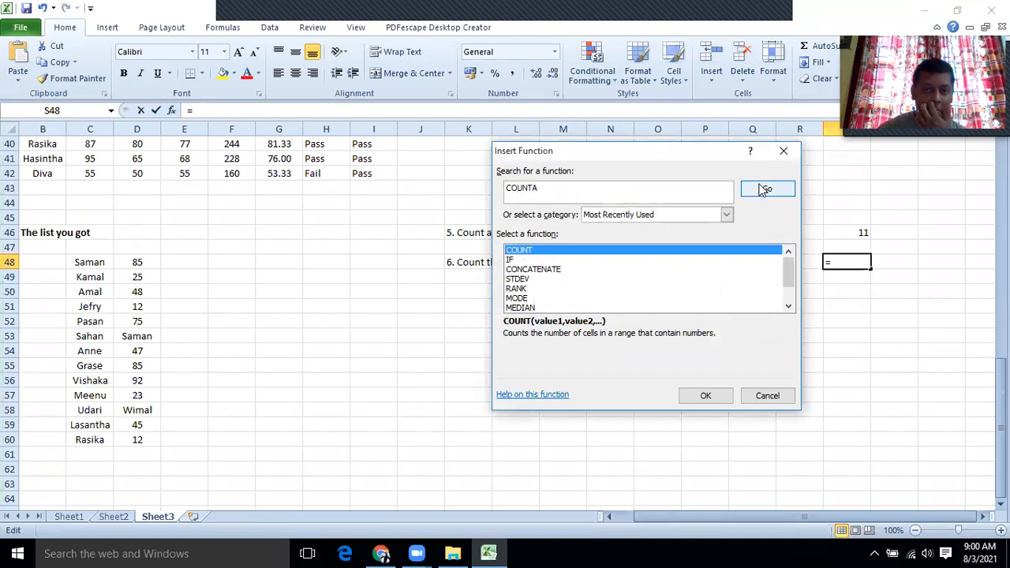
left_click(702, 395)
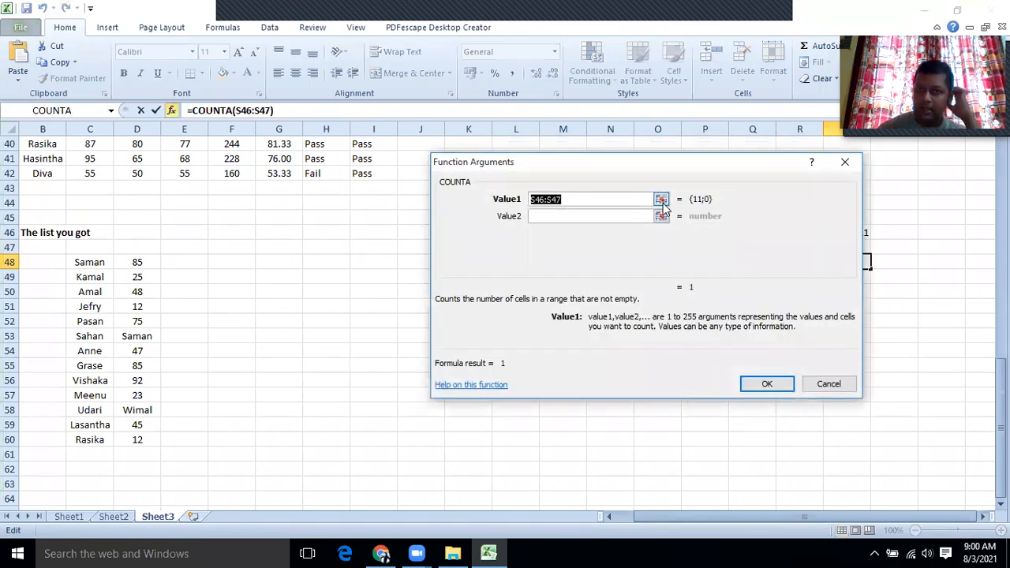
left_click(661, 200)
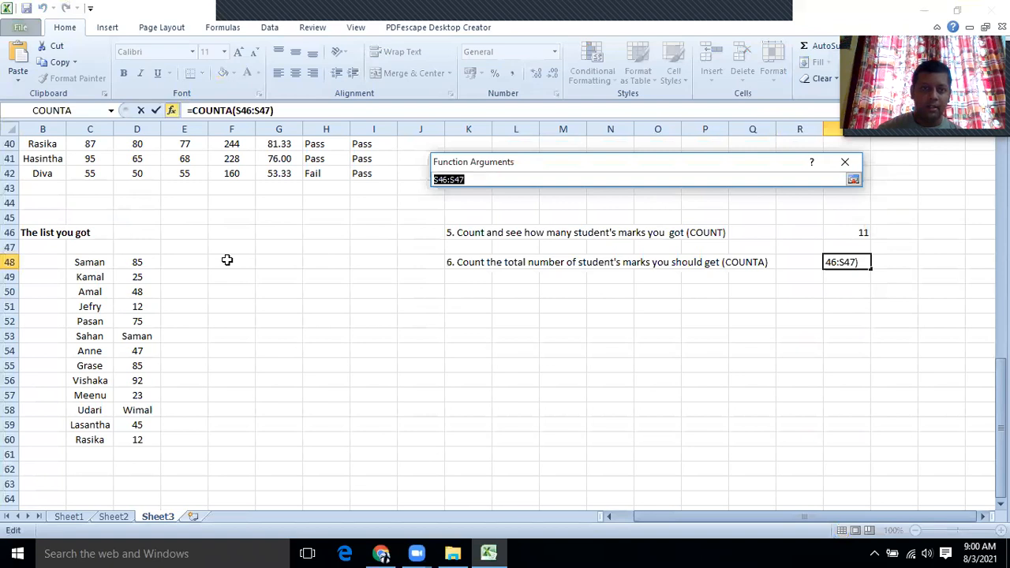
left_click(138, 263)
left_click_drag(138, 262, 139, 439)
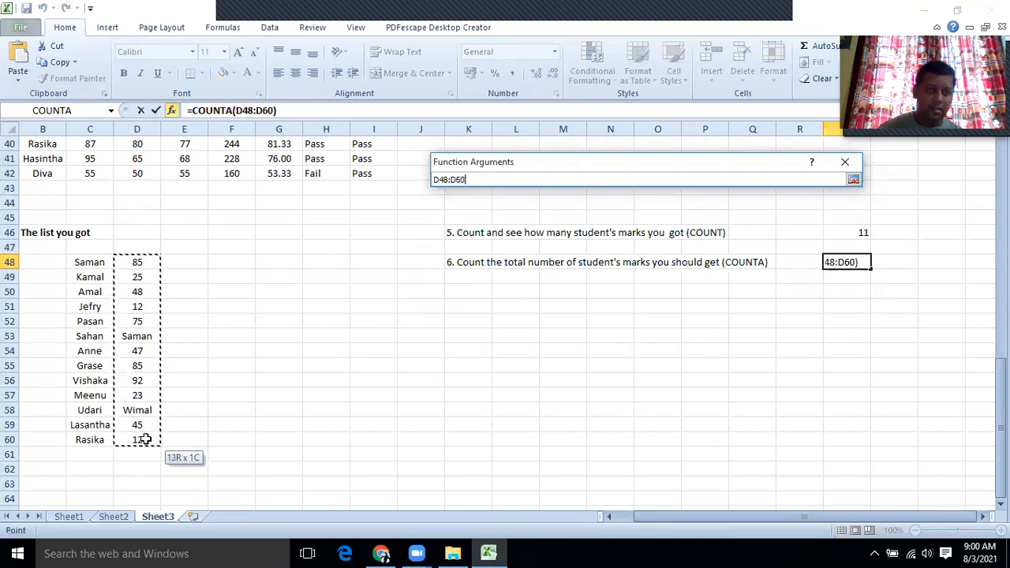
left_click(853, 179)
left_click(765, 384)
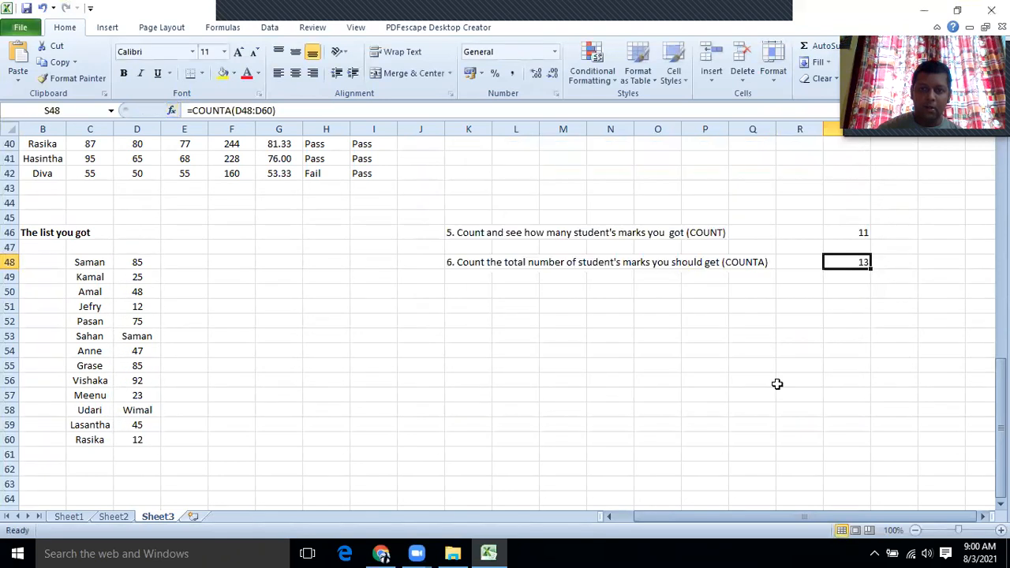
Step: Check the numeric mark in D48 and the text entry in D53 against the COUNTA formula in S48
left_click(144, 262)
left_click(157, 337)
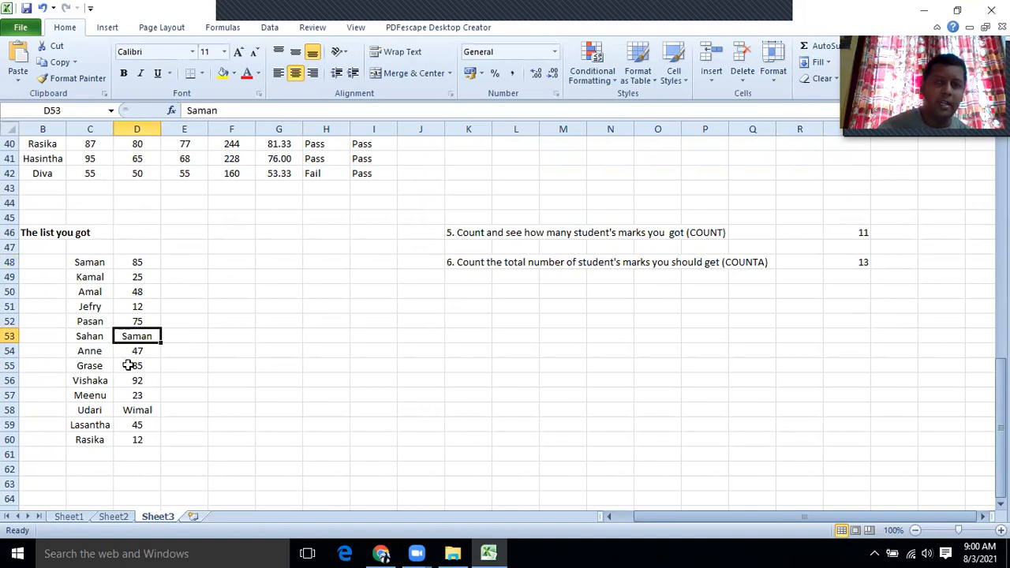
left_click(847, 261)
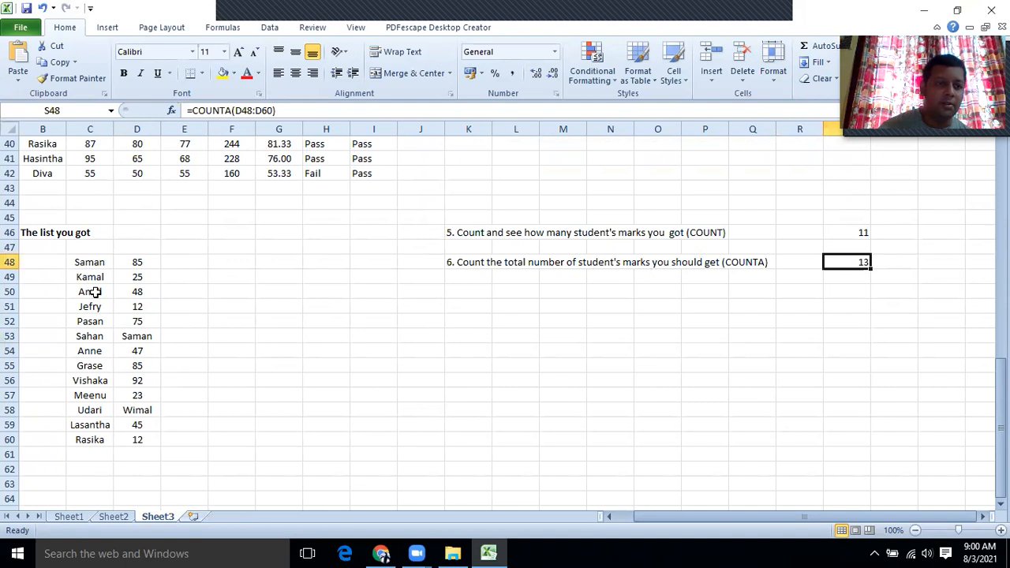